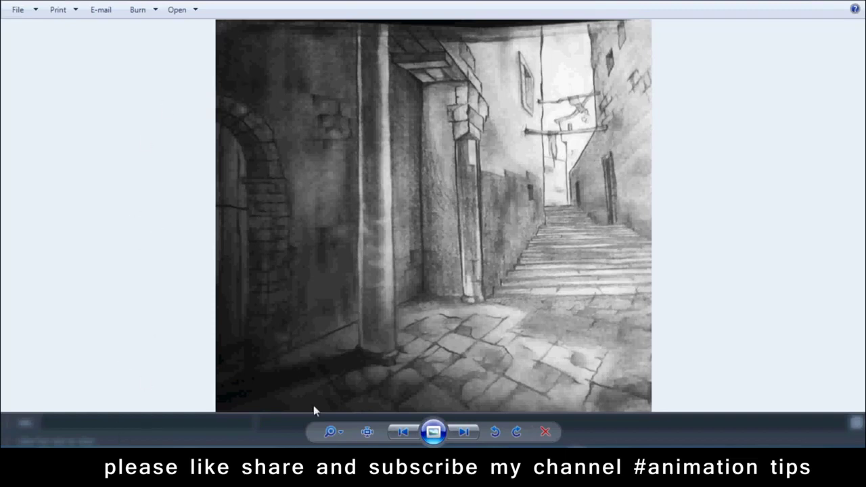
# - Leave the alley reference drawing in Photo Viewer and bring the empty Maya scene forward
pyautogui.click(249, 392)
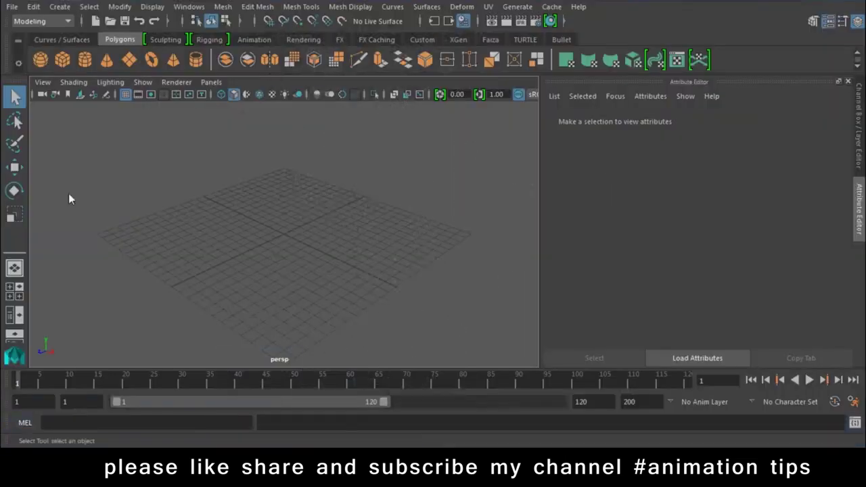
# - Drag out a small polygon cube, pCube1, on the grid
pyautogui.click(63, 60)
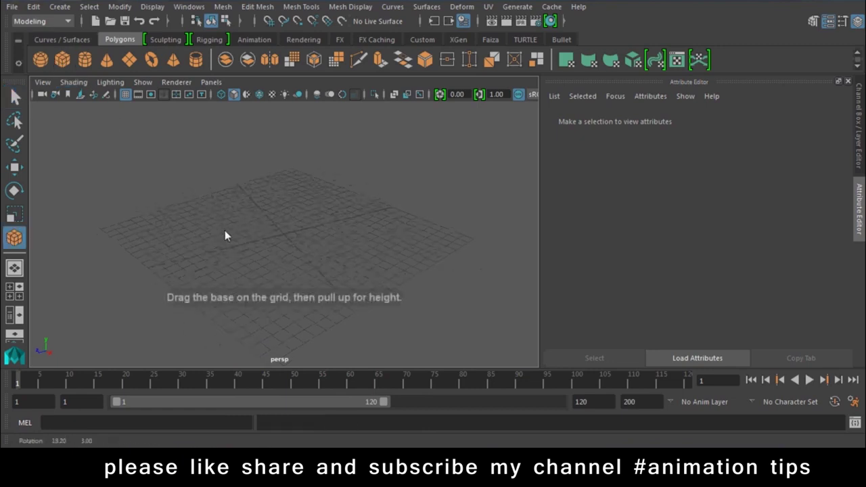
pyautogui.moveTo(206, 238)
pyautogui.mouseDown()
pyautogui.moveTo(183, 265)
pyautogui.moveTo(194, 220)
pyautogui.mouseUp()
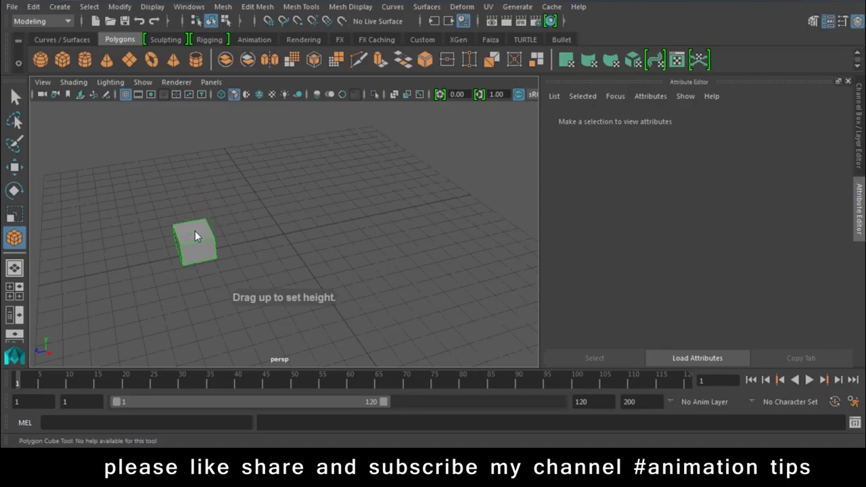
pyautogui.press('w')
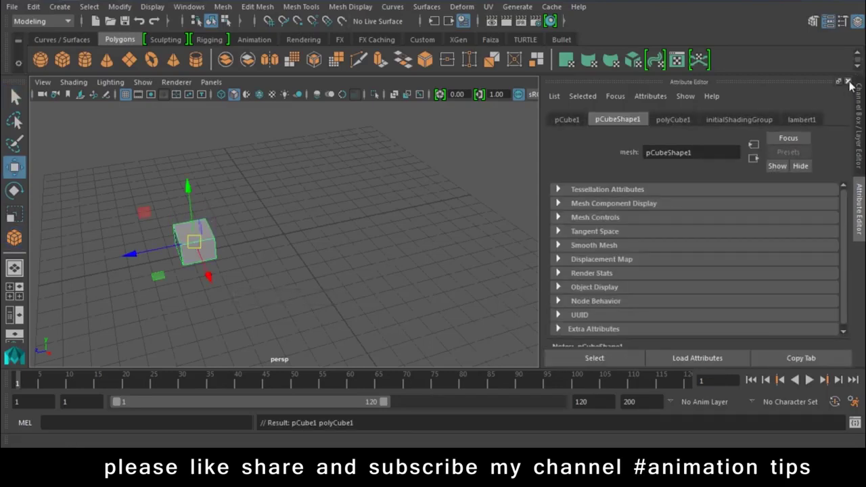
pyautogui.click(848, 81)
# - Switch the viewport to Front view with the cube panned to the lower left
pyautogui.press('space')
pyautogui.moveTo(388, 200); pyautogui.dragTo(434, 251)
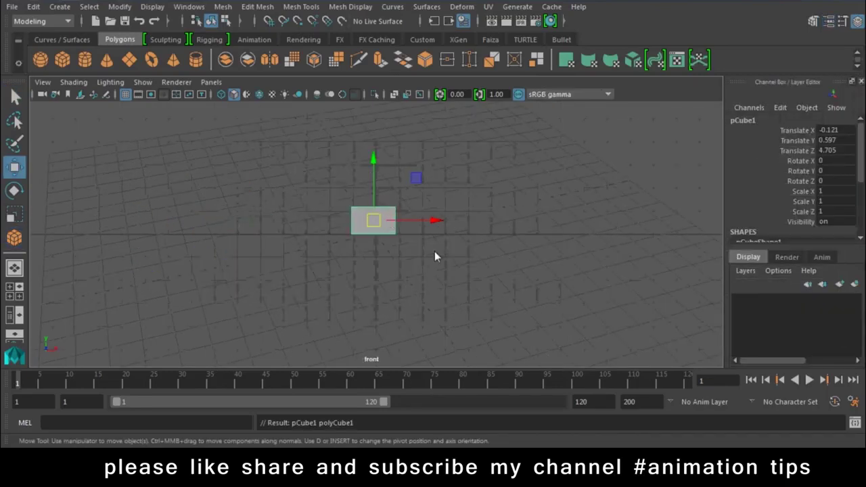
pyautogui.keyDown('alt'); pyautogui.moveTo(384, 240); pyautogui.dragTo(183, 308, button='middle'); pyautogui.keyUp('alt')
pyautogui.click(62, 39)
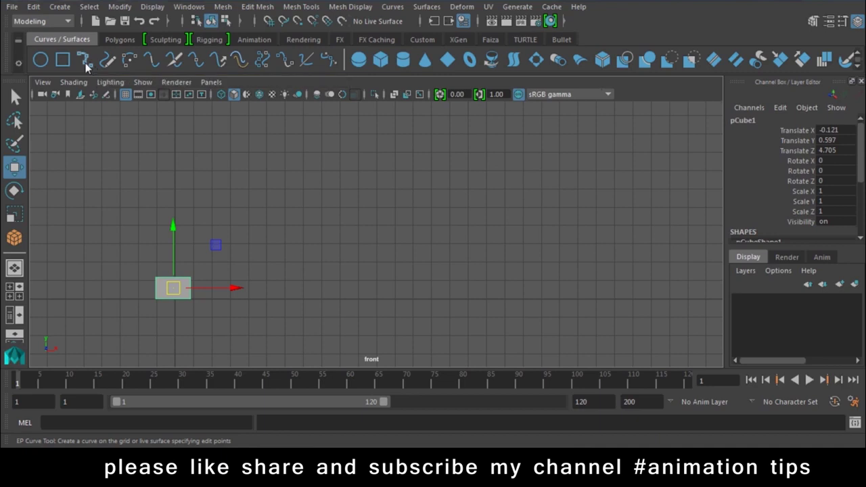
# - Draw a first EP curve arch attempt, then delete it
pyautogui.click(86, 63)
pyautogui.click(249, 299)
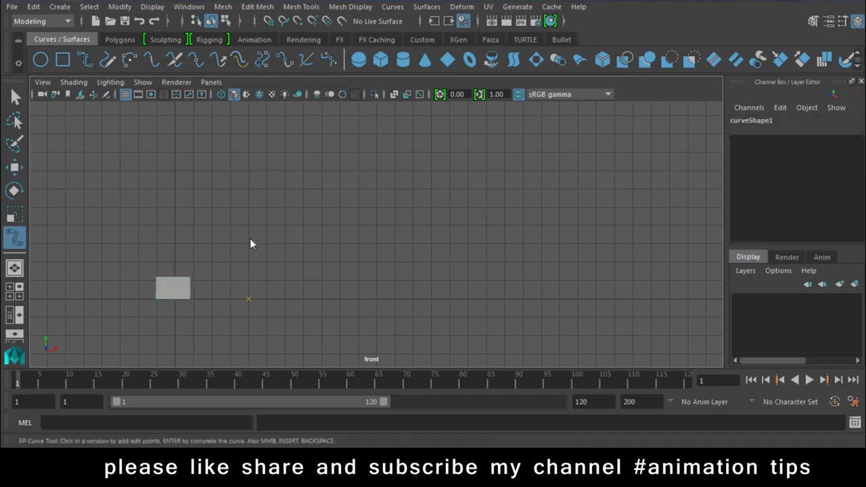
pyautogui.click(249, 224)
pyautogui.click(250, 187)
pyautogui.click(249, 161)
pyautogui.click(261, 141)
pyautogui.click(262, 136)
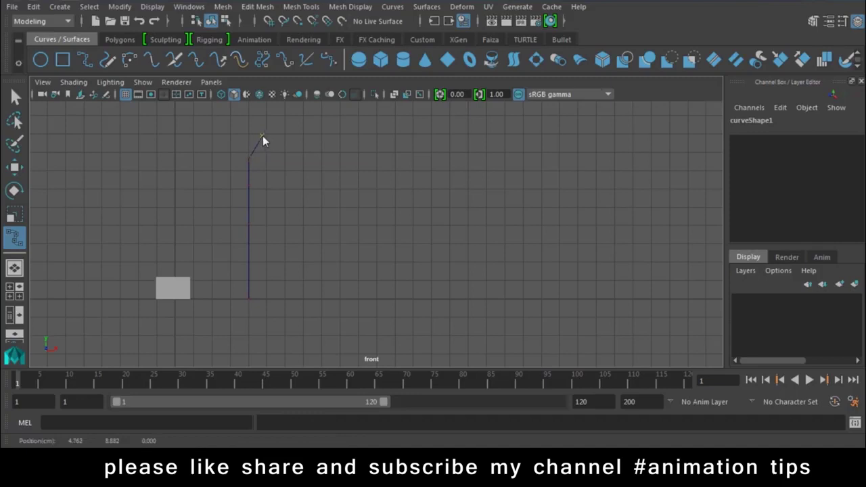
pyautogui.moveTo(280, 133); pyautogui.dragTo(297, 121)
pyautogui.click(341, 119)
pyautogui.press('Return')
pyautogui.press('w')
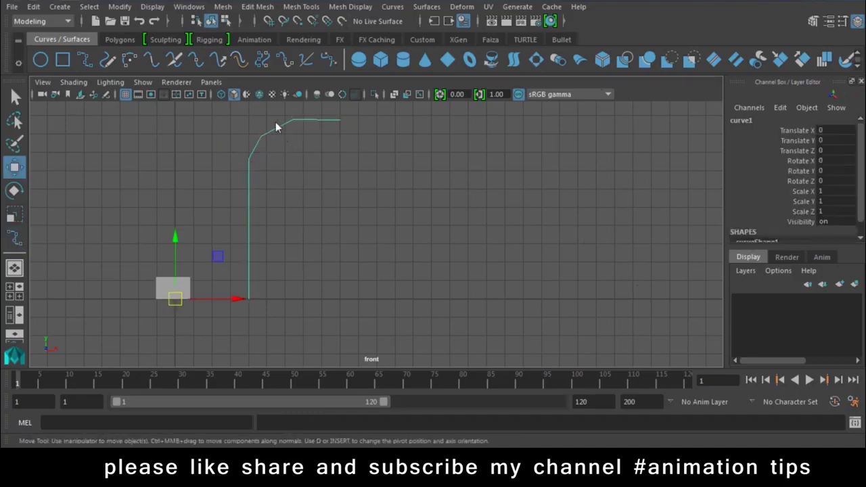
pyautogui.press('Delete')
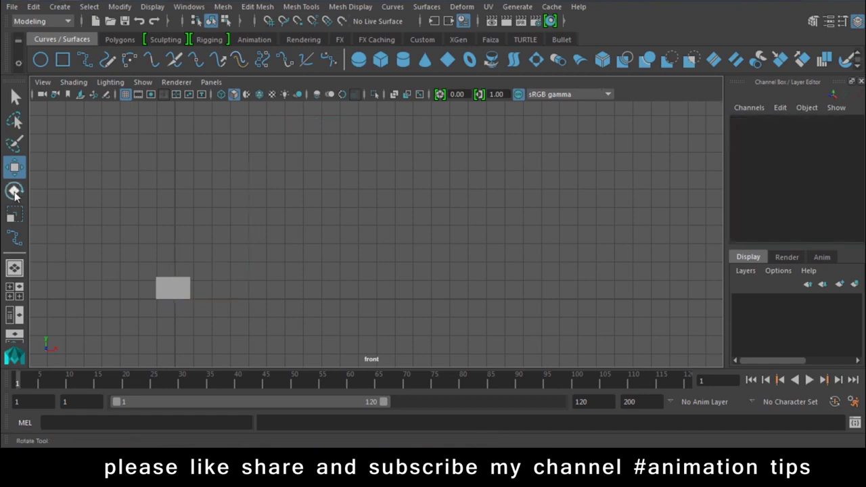
# - Confirm Cubic EP Curve settings and draw an arch rising, rounding over and descending right
pyautogui.doubleClick(82, 60)
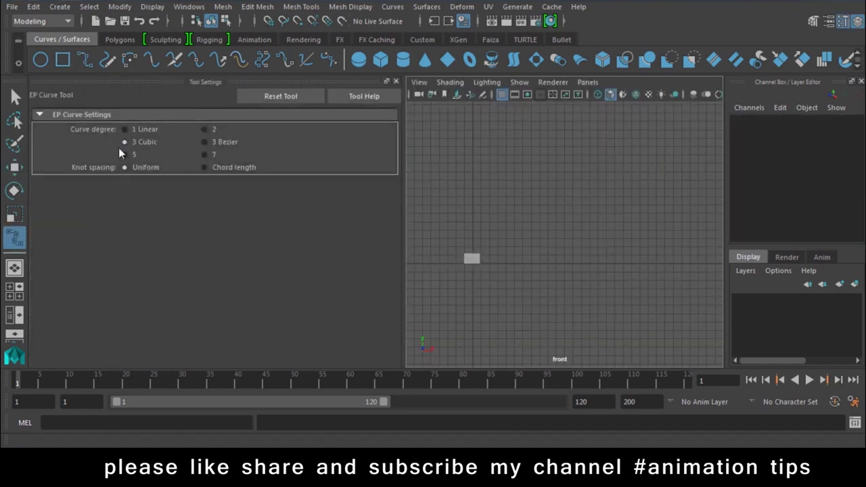
pyautogui.click(396, 81)
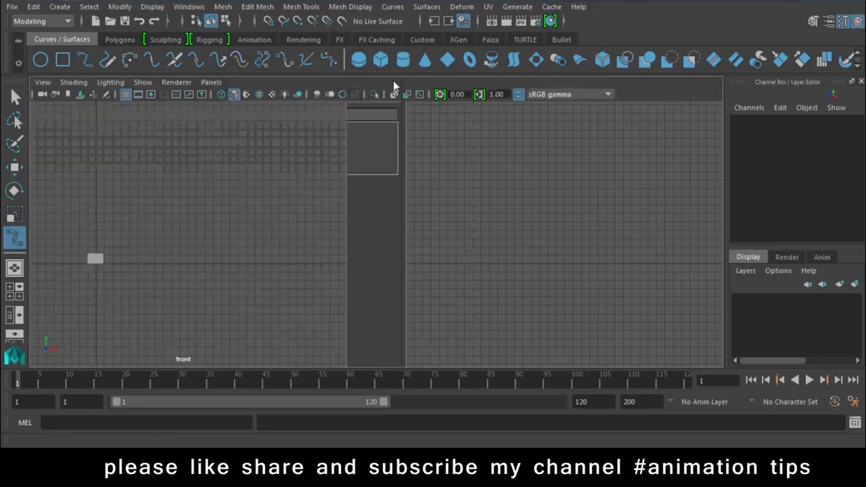
pyautogui.click(260, 300)
pyautogui.moveTo(261, 197); pyautogui.dragTo(260, 146)
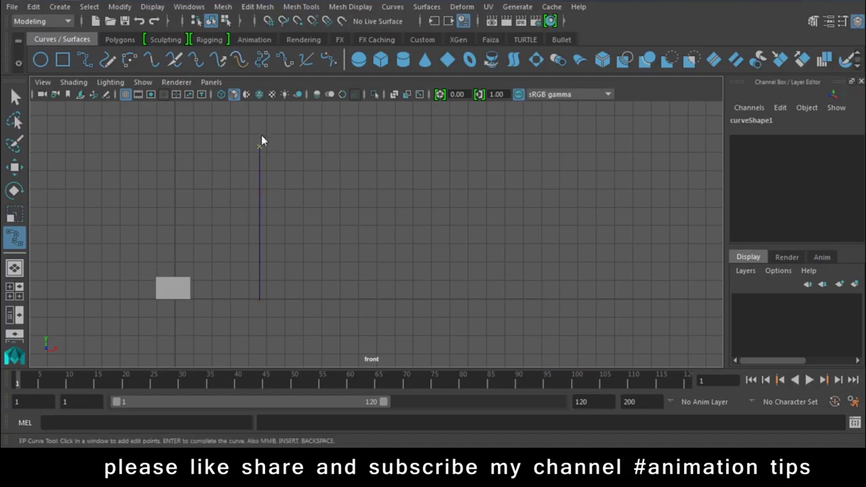
pyautogui.moveTo(272, 127)
pyautogui.mouseDown()
pyautogui.moveTo(291, 114)
pyautogui.moveTo(366, 121)
pyautogui.mouseUp()
pyautogui.moveTo(366, 121); pyautogui.dragTo(373, 136)
pyautogui.click(374, 194)
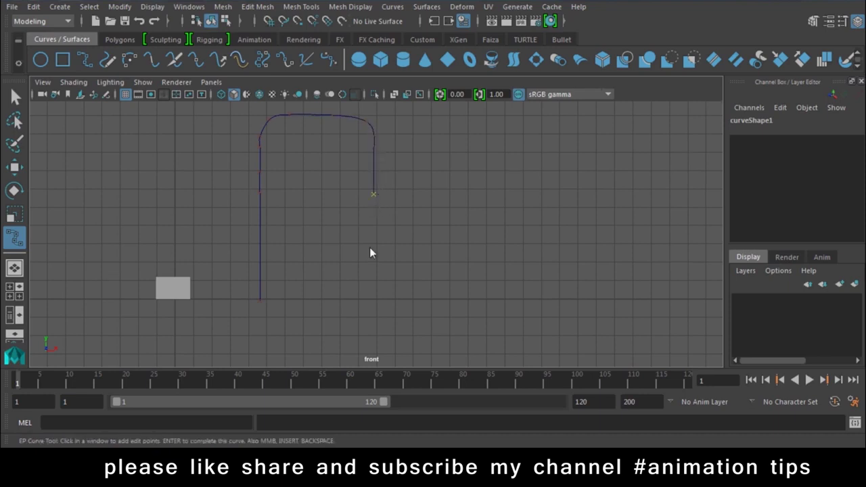
pyautogui.press('Return')
# - Show the arch curve's control vertices and reshape the left corner and top CVs
pyautogui.press('w')
pyautogui.rightClick(377, 130)
pyautogui.click(303, 129)
pyautogui.keyDown('alt'); pyautogui.moveTo(231, 132); pyautogui.dragTo(261, 217, button='middle'); pyautogui.keyUp('alt')
pyautogui.scroll(3, 324, 207)
pyautogui.scroll(3, 277, 254)
pyautogui.keyDown('alt'); pyautogui.moveTo(163, 157); pyautogui.dragTo(238, 232, button='middle'); pyautogui.keyUp('alt')
pyautogui.click(275, 246)
pyautogui.moveTo(275, 245); pyautogui.dragTo(297, 210)
pyautogui.click(287, 239)
pyautogui.moveTo(285, 242); pyautogui.dragTo(283, 247)
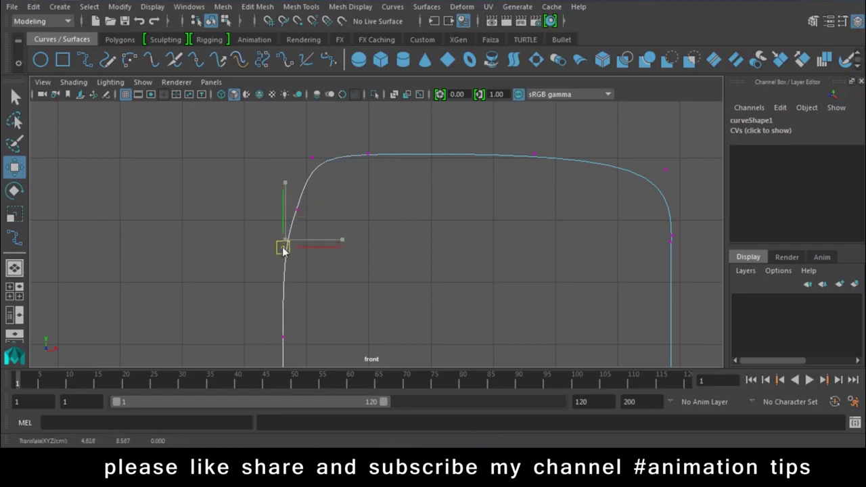
pyautogui.click(367, 155)
pyautogui.moveTo(368, 154); pyautogui.dragTo(369, 135)
# - Reposition the upper-right and lower-right CVs, undoing one misplaced move
pyautogui.scroll(-2, 469, 217)
pyautogui.keyDown('alt'); pyautogui.moveTo(464, 148); pyautogui.dragTo(426, 174, button='middle'); pyautogui.keyUp('alt')
pyautogui.moveTo(426, 174); pyautogui.dragTo(480, 232)
pyautogui.moveTo(454, 199); pyautogui.dragTo(412, 169)
pyautogui.moveTo(575, 205)
pyautogui.mouseDown()
pyautogui.moveTo(528, 232)
pyautogui.moveTo(530, 191)
pyautogui.mouseUp()
pyautogui.click(554, 263)
pyautogui.moveTo(555, 262)
pyautogui.mouseDown()
pyautogui.moveTo(542, 236)
pyautogui.moveTo(551, 246)
pyautogui.mouseUp()
pyautogui.hotkey('ctrl', 'z')
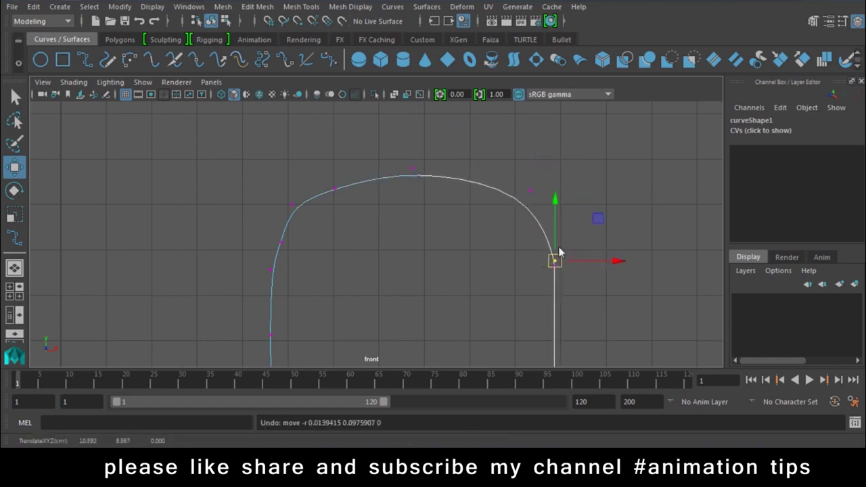
pyautogui.moveTo(553, 212); pyautogui.dragTo(557, 193)
# - Scale the left-side CVs to 0 in X so the left side stands straight
pyautogui.scroll(-2, 473, 236)
pyautogui.scroll(-2, 398, 167)
pyautogui.keyDown('alt'); pyautogui.moveTo(397, 167); pyautogui.dragTo(402, 218, button='middle'); pyautogui.keyUp('alt')
pyautogui.click(391, 177)
pyautogui.moveTo(344, 151); pyautogui.dragTo(359, 329)
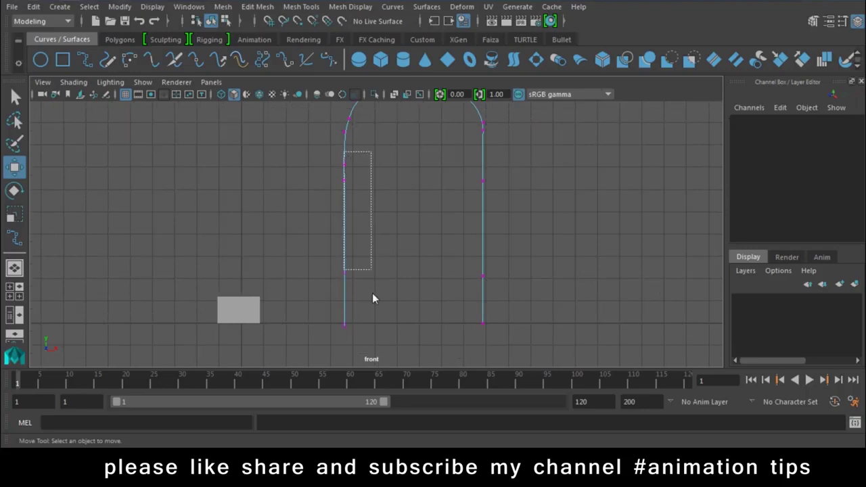
pyautogui.moveTo(299, 196); pyautogui.dragTo(363, 327)
pyautogui.press('r')
pyautogui.moveTo(403, 301); pyautogui.dragTo(342, 304)
pyautogui.keyDown('alt'); pyautogui.moveTo(367, 218); pyautogui.dragTo(358, 262, button='middle'); pyautogui.keyUp('alt')
pyautogui.moveTo(289, 178); pyautogui.dragTo(357, 348)
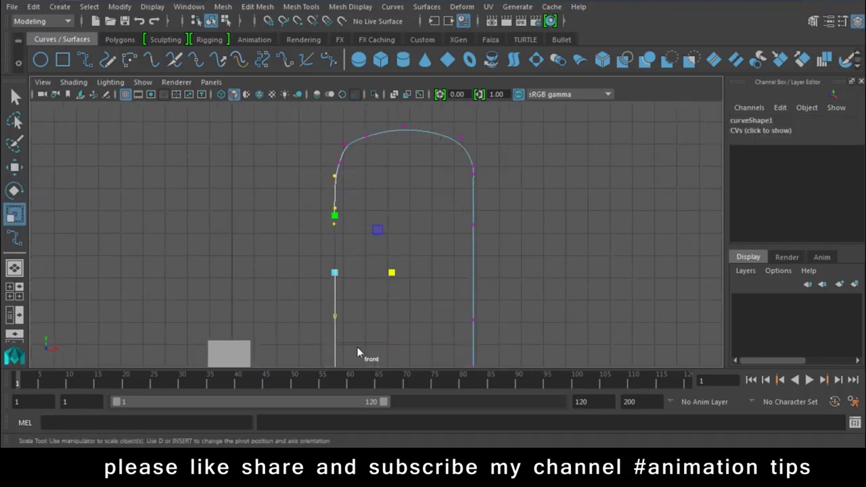
pyautogui.keyDown('alt'); pyautogui.moveTo(358, 348); pyautogui.dragTo(360, 308, button='middle'); pyautogui.keyUp('alt')
pyautogui.moveTo(321, 172); pyautogui.dragTo(359, 385)
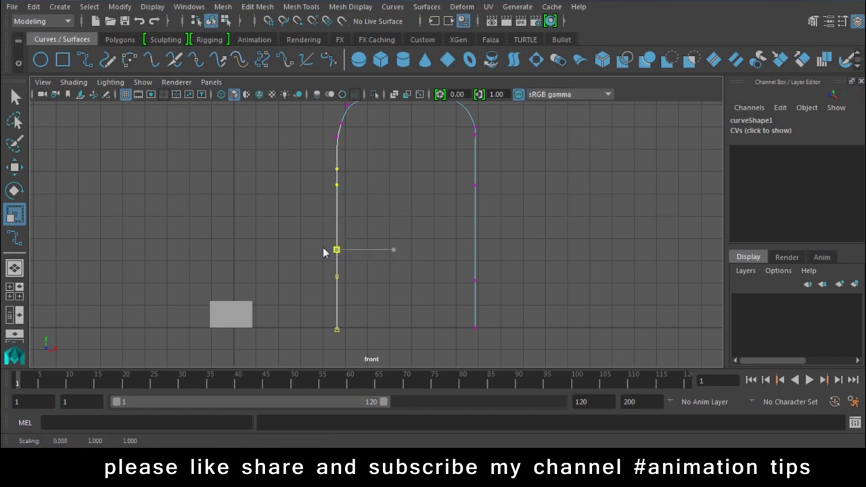
# - Nudge the upper-left and right CVs to start evening out the arch top
pyautogui.keyDown('alt'); pyautogui.moveTo(323, 247); pyautogui.dragTo(302, 337, button='middle'); pyautogui.keyUp('alt')
pyautogui.moveTo(339, 181); pyautogui.dragTo(310, 212)
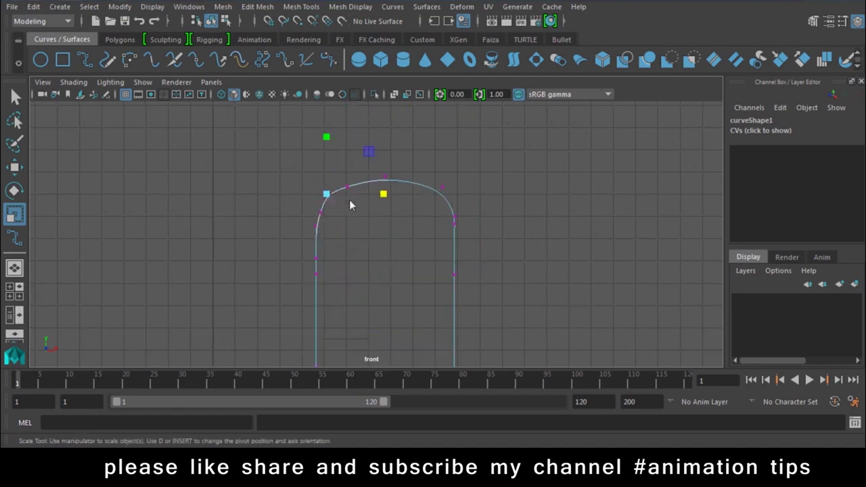
pyautogui.press('w')
pyautogui.click(313, 218)
pyautogui.moveTo(367, 158); pyautogui.dragTo(401, 195)
pyautogui.click(358, 199)
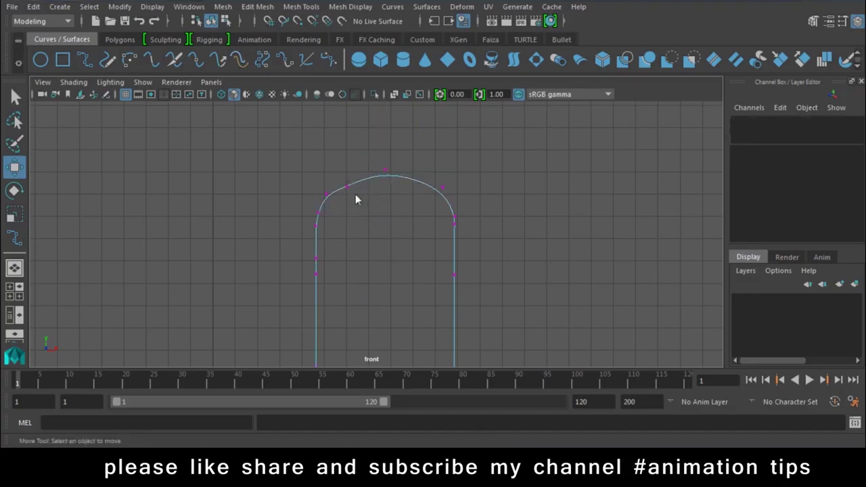
pyautogui.moveTo(352, 184)
pyautogui.mouseDown()
pyautogui.moveTo(342, 197)
pyautogui.moveTo(352, 176)
pyautogui.mouseUp()
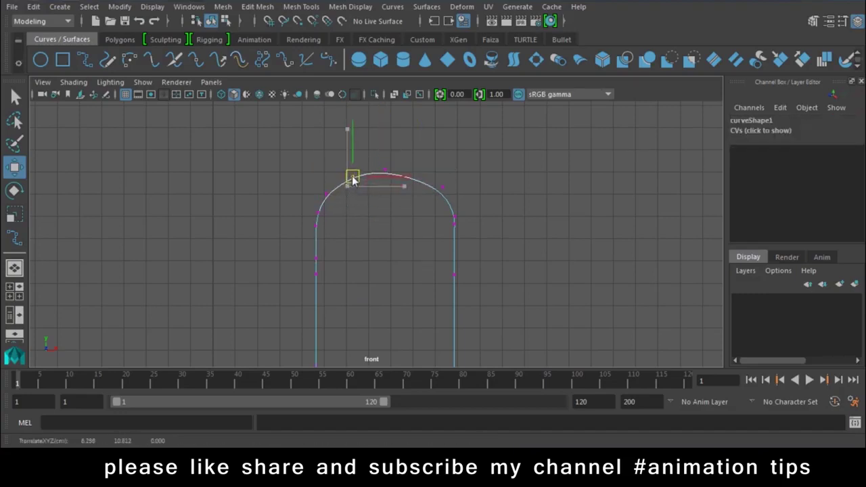
pyautogui.click(442, 187)
pyautogui.moveTo(443, 187); pyautogui.dragTo(438, 184)
pyautogui.click(465, 207)
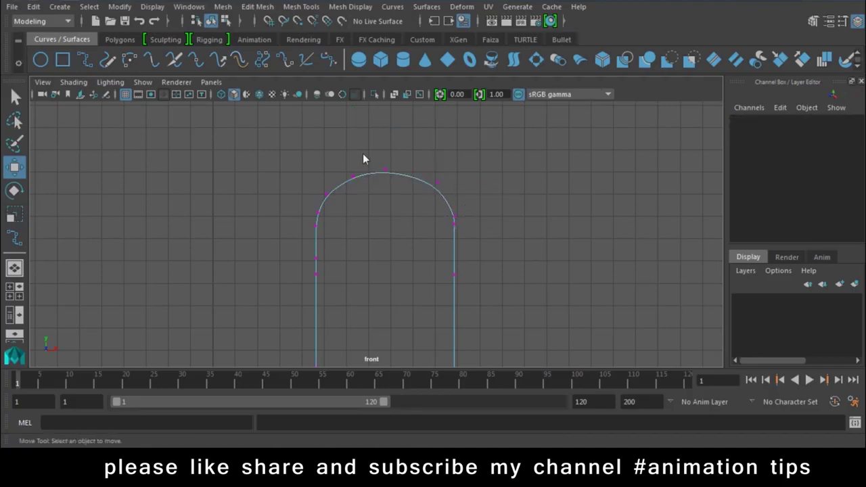
# - Refine the upper-left and top CVs into a smooth round crown, back in Object Mode
pyautogui.click(352, 177)
pyautogui.moveTo(353, 177); pyautogui.dragTo(395, 171)
pyautogui.click(385, 170)
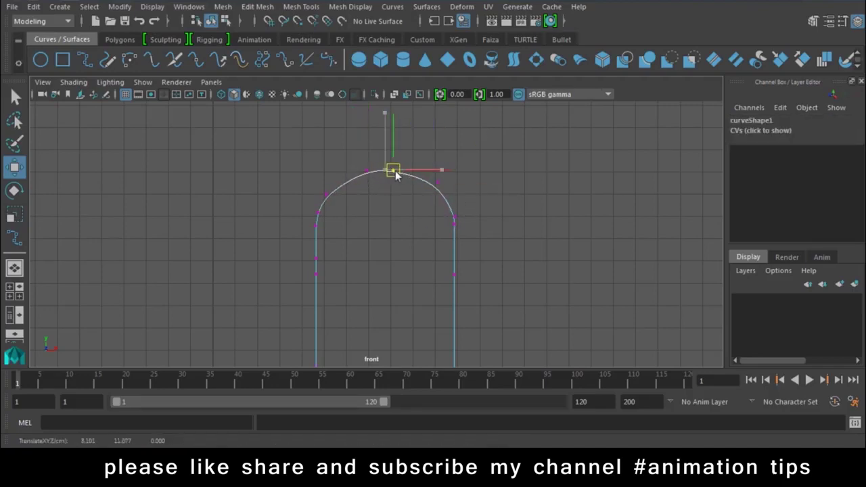
pyautogui.click(327, 194)
pyautogui.moveTo(327, 194); pyautogui.dragTo(333, 188)
pyautogui.click(396, 171)
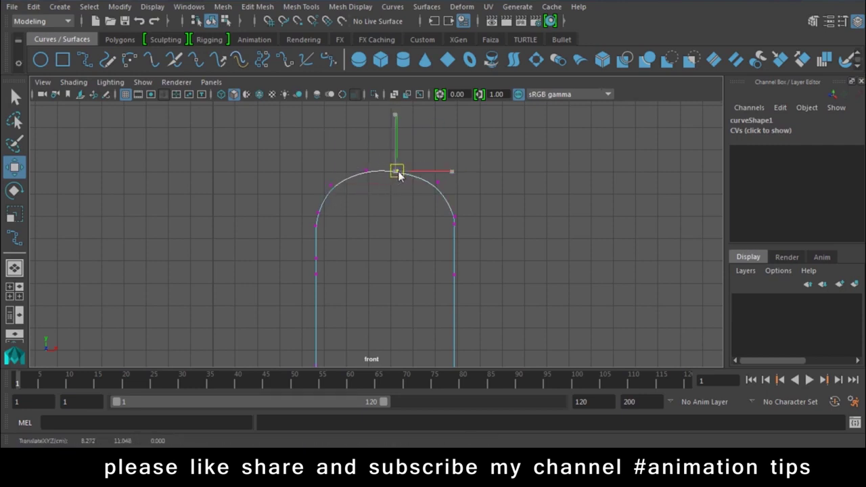
pyautogui.moveTo(454, 238); pyautogui.dragTo(532, 140, button='right')
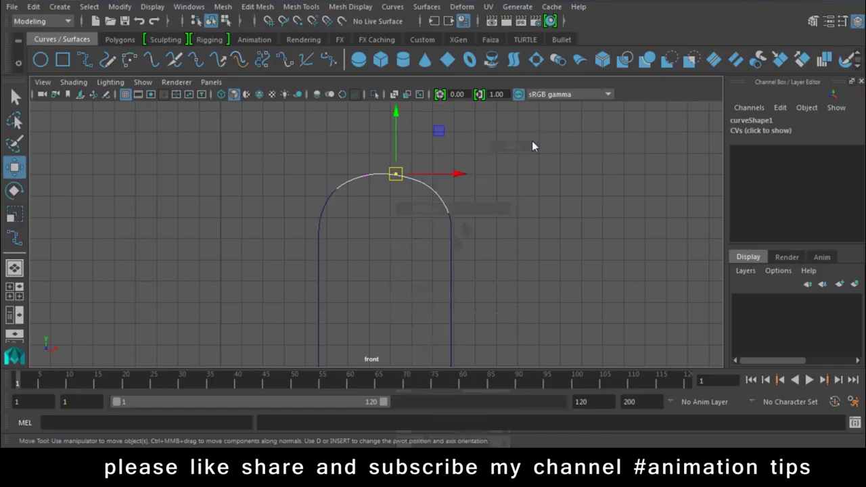
pyautogui.keyDown('alt'); pyautogui.moveTo(468, 264); pyautogui.dragTo(440, 248, button='middle'); pyautogui.keyUp('alt')
pyautogui.keyDown('alt'); pyautogui.moveTo(441, 248); pyautogui.dragTo(317, 230, button='right'); pyautogui.keyUp('alt')
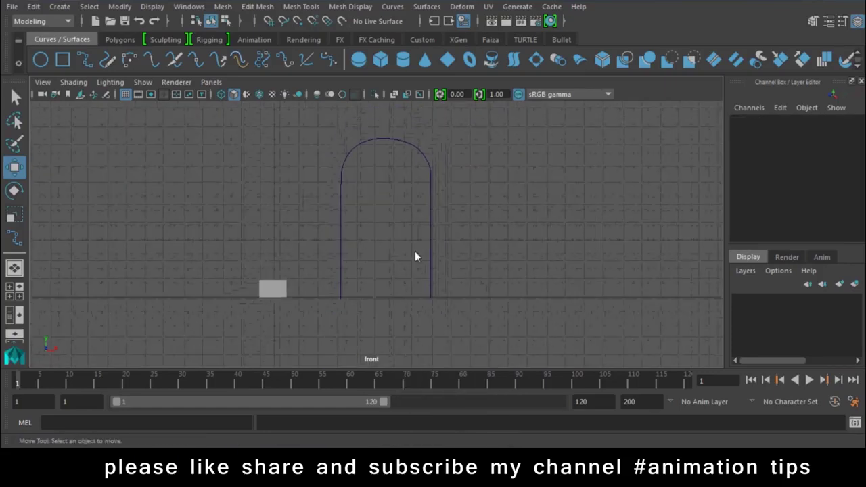
# - Scale the arch curve wider horizontally
pyautogui.moveTo(508, 216); pyautogui.dragTo(403, 249)
pyautogui.press('r')
pyautogui.moveTo(331, 297); pyautogui.dragTo(354, 300)
pyautogui.press('w')
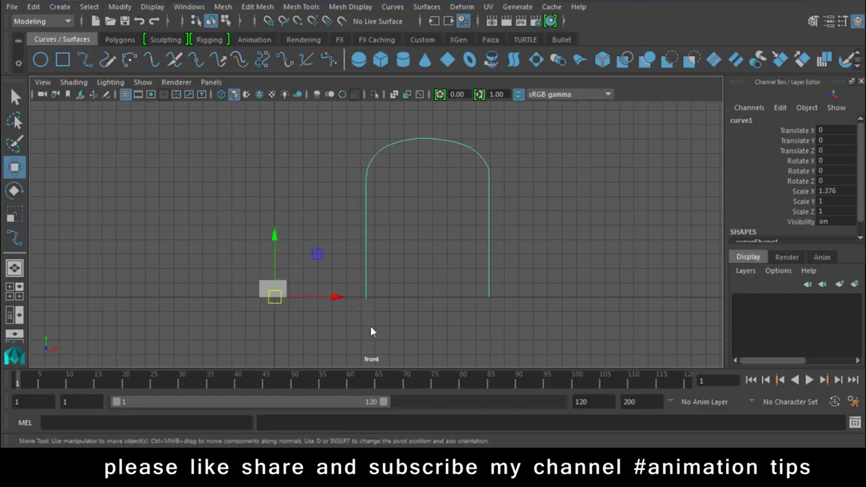
# - In perspective view, move the cube to X 6.256 at the arch's left foot
pyautogui.press('space')
pyautogui.click(396, 271)
pyautogui.moveTo(392, 307)
pyautogui.keyDown('alt'); pyautogui.mouseDown()
pyautogui.moveTo(447, 285)
pyautogui.moveTo(384, 275)
pyautogui.moveTo(379, 231)
pyautogui.mouseUp(); pyautogui.keyUp('alt')
pyautogui.click(383, 274)
pyautogui.moveTo(431, 235)
pyautogui.mouseDown()
pyautogui.moveTo(489, 237)
pyautogui.moveTo(447, 254)
pyautogui.mouseUp()
# - Select the cube's top face together with both arch curves
pyautogui.click(414, 224)
pyautogui.moveTo(383, 230)
pyautogui.keyDown('alt'); pyautogui.mouseDown()
pyautogui.moveTo(350, 256)
pyautogui.moveTo(395, 248)
pyautogui.mouseUp(); pyautogui.keyUp('alt')
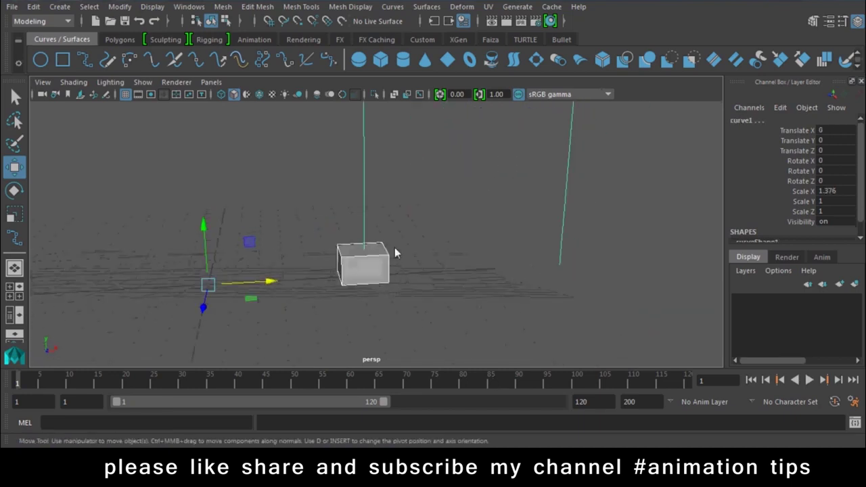
pyautogui.moveTo(395, 247); pyautogui.dragTo(416, 168, button='right')
pyautogui.click(416, 168)
pyautogui.click(383, 251)
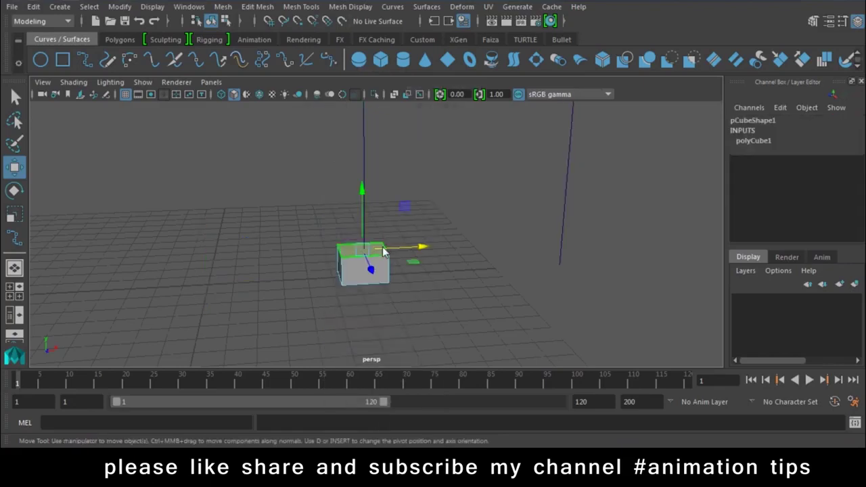
pyautogui.moveTo(445, 149); pyautogui.dragTo(306, 190)
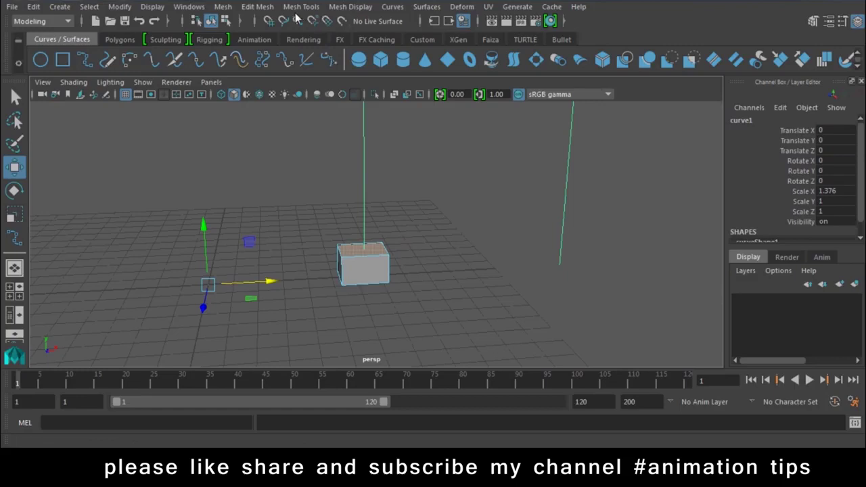
# - Extrude the cube's top face along the arch, try higher Divisions, then revert to 1
pyautogui.click(120, 39)
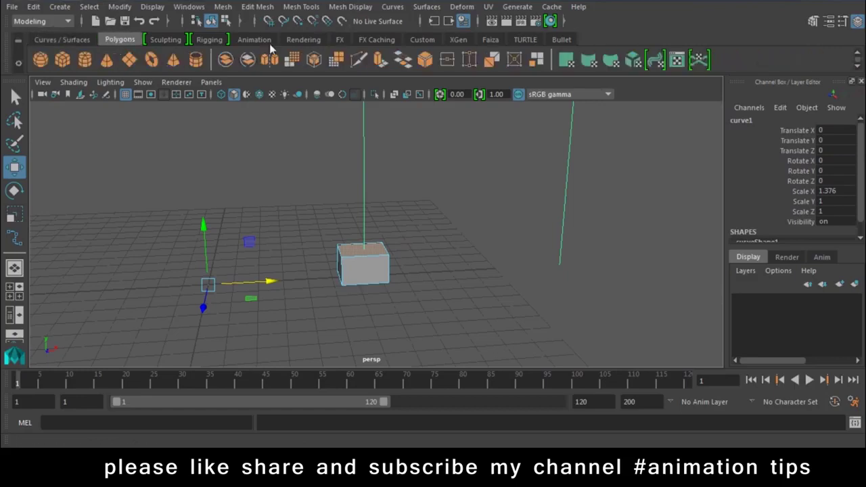
pyautogui.click(379, 61)
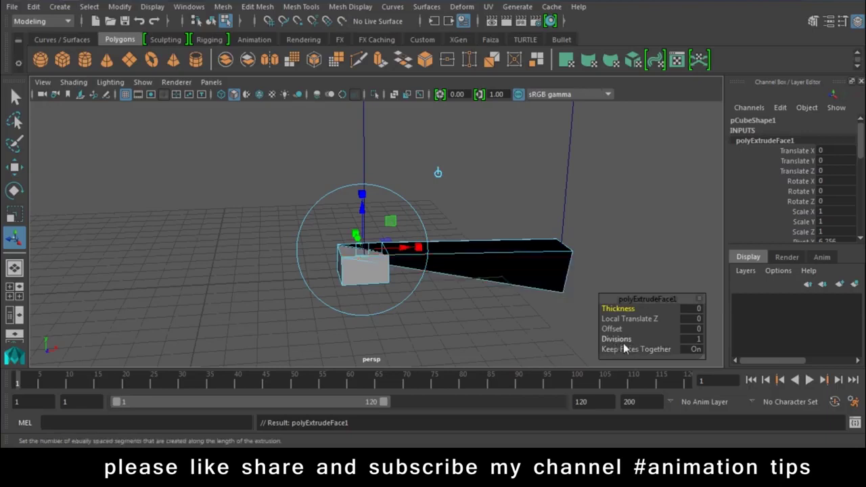
pyautogui.moveTo(616, 343); pyautogui.dragTo(443, 291)
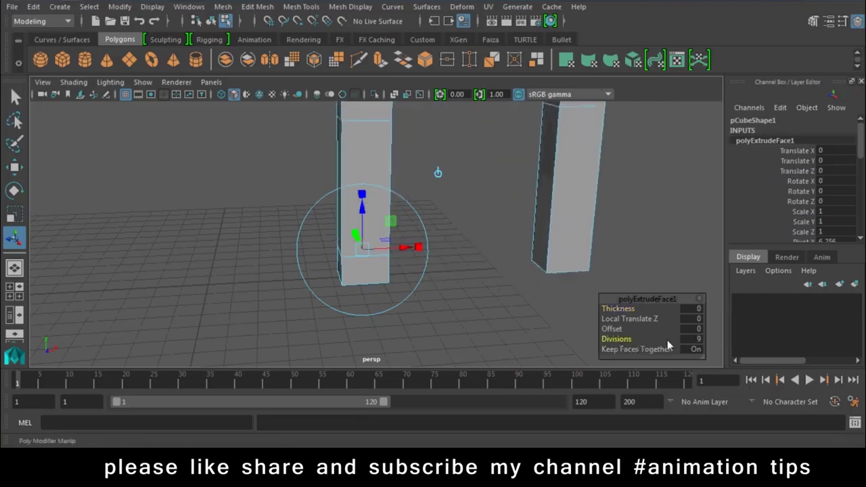
pyautogui.moveTo(618, 343); pyautogui.dragTo(684, 345)
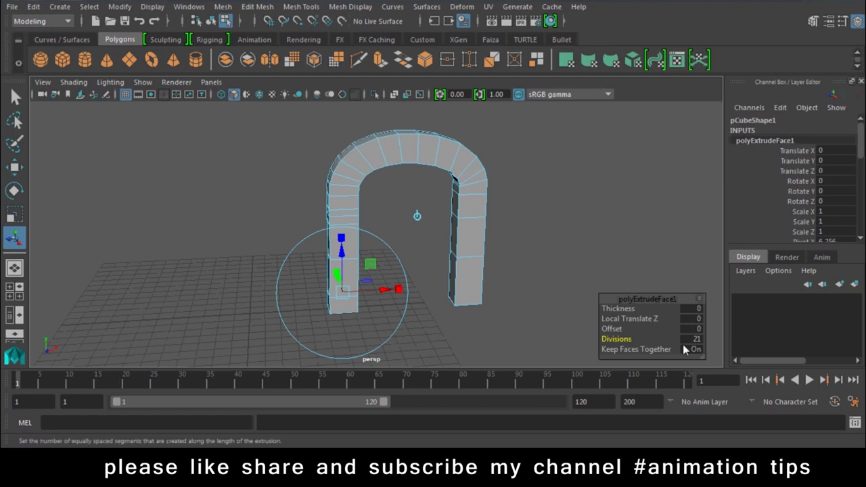
pyautogui.hotkey('ctrl', 'z')
# - Undo the extrusion back to a plain cube and check the EP Curve Tool settings
pyautogui.hotkey('ctrl', 'z')
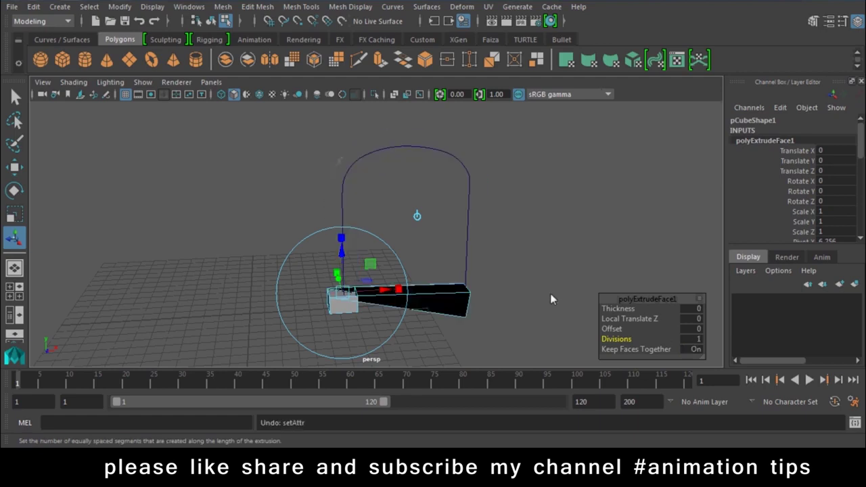
pyautogui.hotkey('ctrl', 'z')
pyautogui.moveTo(361, 147); pyautogui.dragTo(423, 128, button='right')
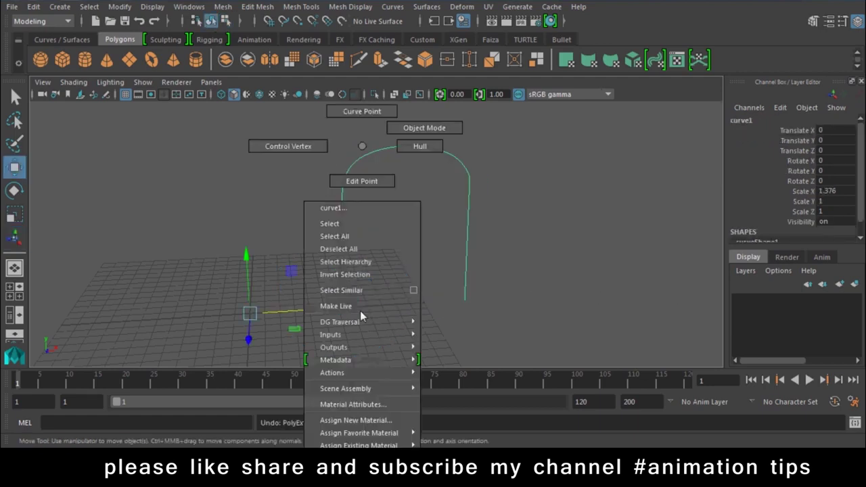
pyautogui.click(379, 278)
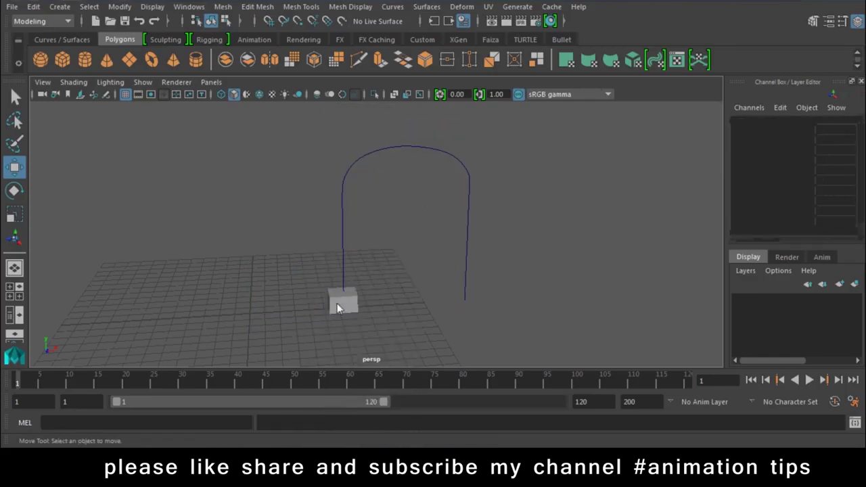
pyautogui.click(342, 301)
pyautogui.moveTo(331, 324)
pyautogui.keyDown('alt'); pyautogui.mouseDown()
pyautogui.moveTo(398, 323)
pyautogui.moveTo(367, 266)
pyautogui.mouseUp(); pyautogui.keyUp('alt')
pyautogui.moveTo(353, 107)
pyautogui.mouseDown(button='right')
pyautogui.moveTo(359, 155)
pyautogui.moveTo(354, 143)
pyautogui.mouseUp(button='right')
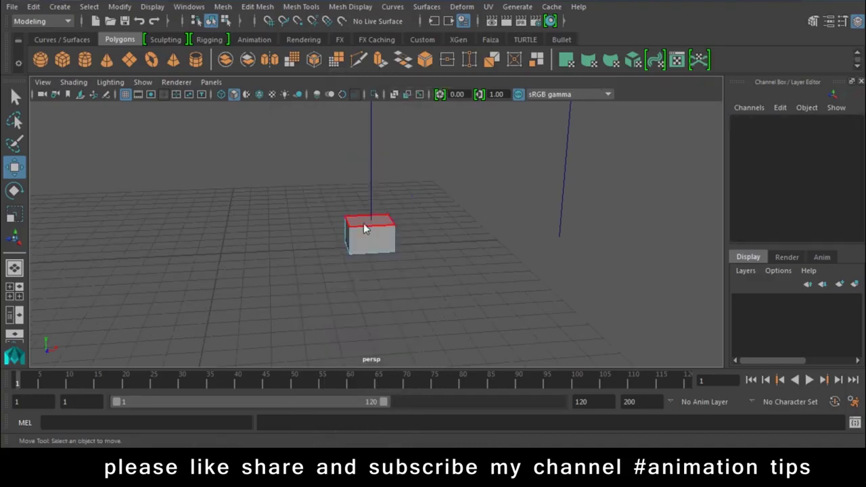
pyautogui.click(480, 292)
pyautogui.moveTo(365, 247)
pyautogui.mouseDown(button='right')
pyautogui.moveTo(312, 120)
pyautogui.moveTo(420, 94)
pyautogui.mouseUp(button='right')
pyautogui.click(58, 38)
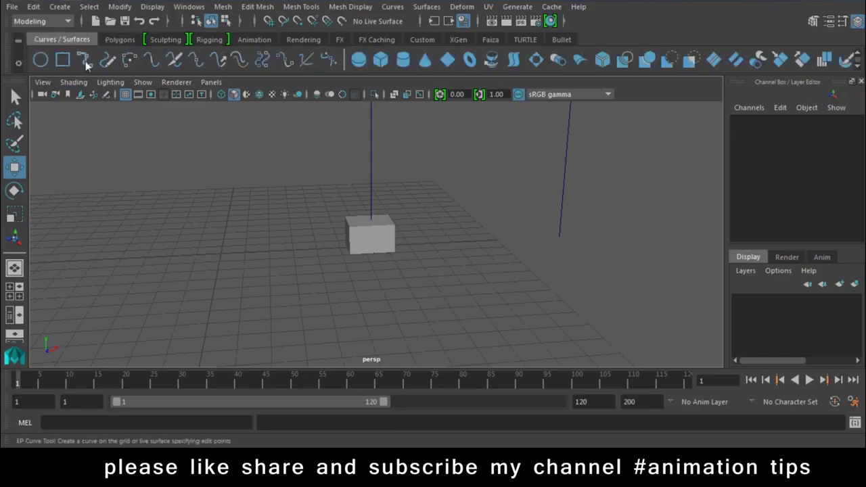
pyautogui.doubleClick(84, 61)
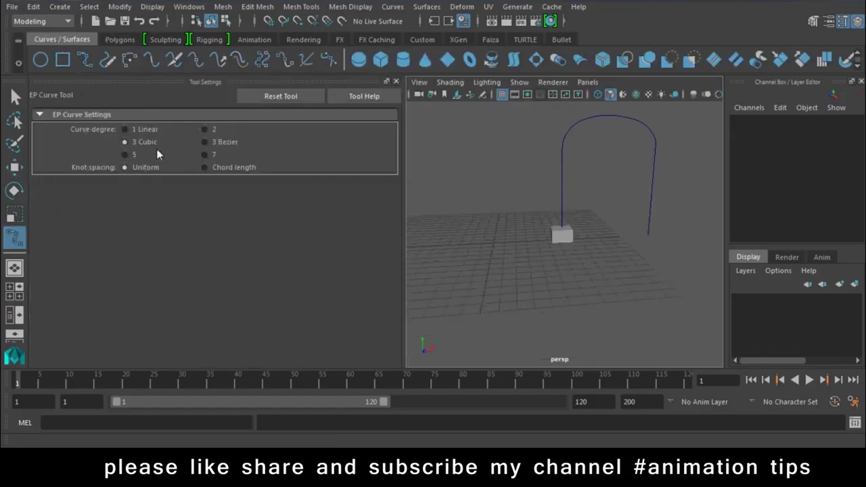
pyautogui.click(396, 81)
pyautogui.click(14, 96)
# - Reselect the cube's top face plus both arch curves
pyautogui.click(377, 220)
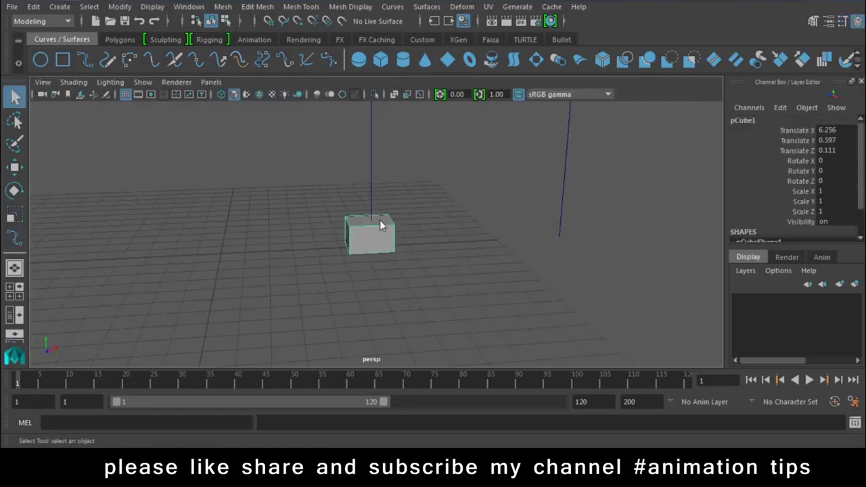
pyautogui.rightClick(380, 220)
pyautogui.click(379, 143)
pyautogui.click(379, 223)
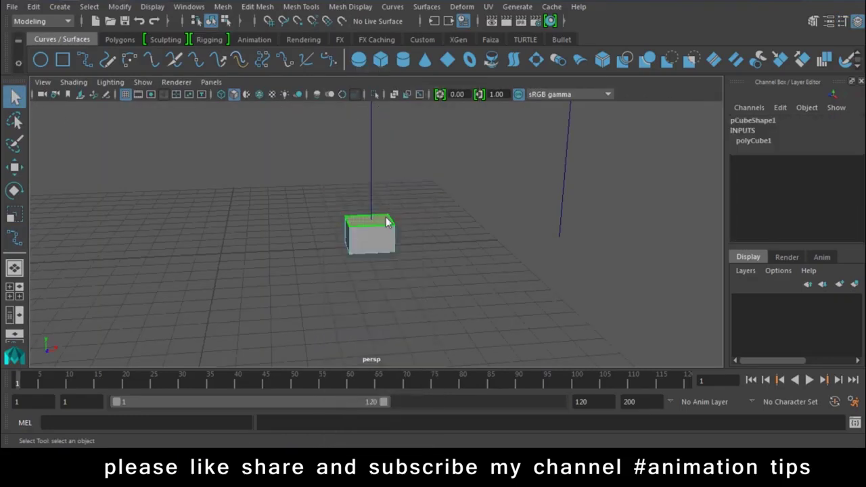
pyautogui.moveTo(383, 283); pyautogui.dragTo(300, 260)
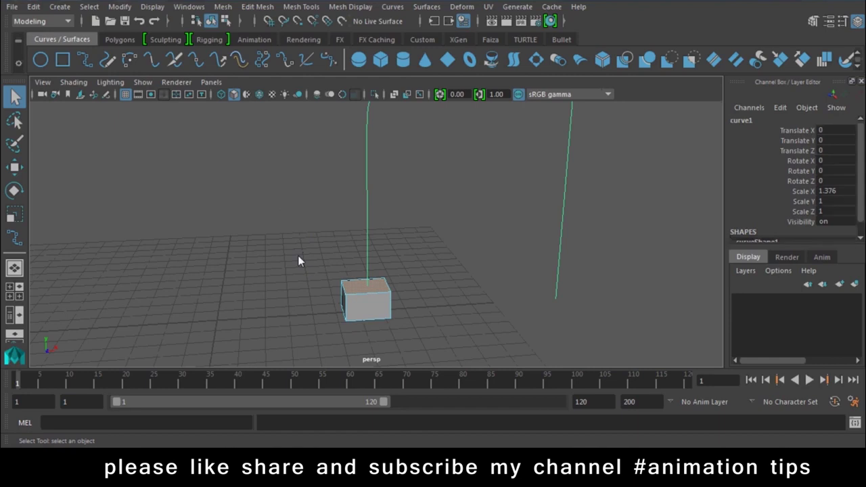
pyautogui.click(121, 39)
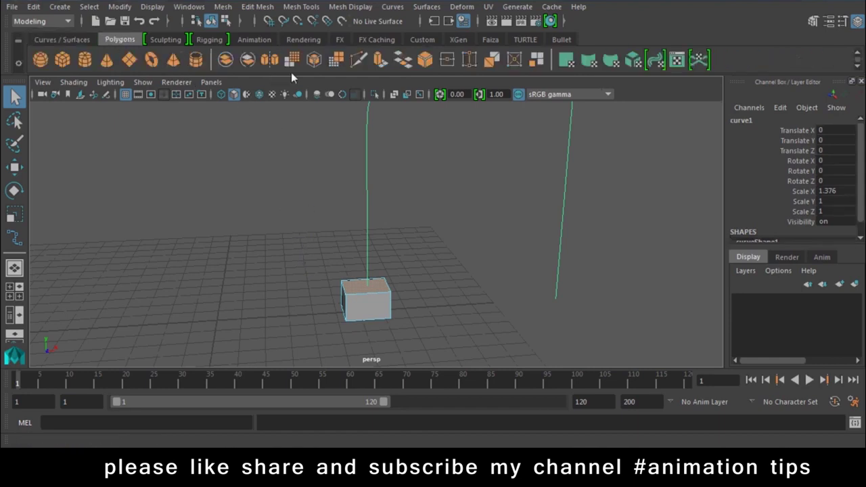
# - Extrude the top face along the arch curve with 22 divisions and frame the arch
pyautogui.click(383, 60)
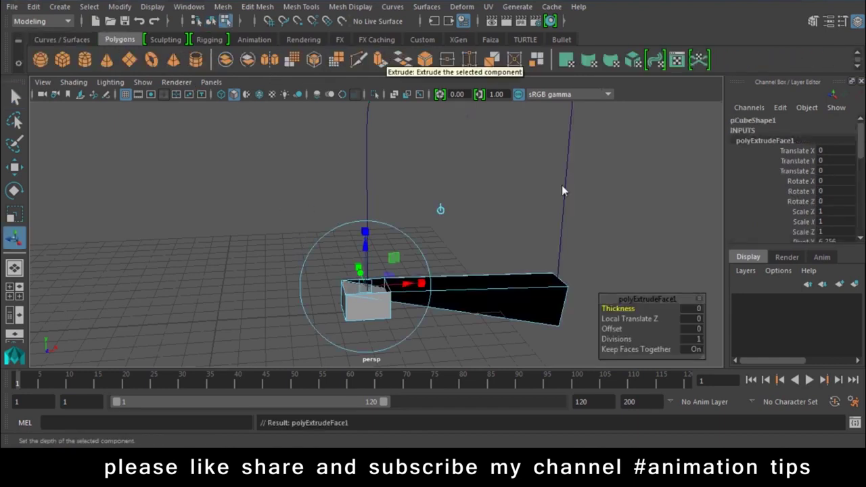
pyautogui.click(612, 342)
pyautogui.moveTo(614, 343)
pyautogui.mouseDown()
pyautogui.moveTo(496, 309)
pyautogui.moveTo(635, 358)
pyautogui.moveTo(646, 345)
pyautogui.moveTo(655, 350)
pyautogui.mouseUp()
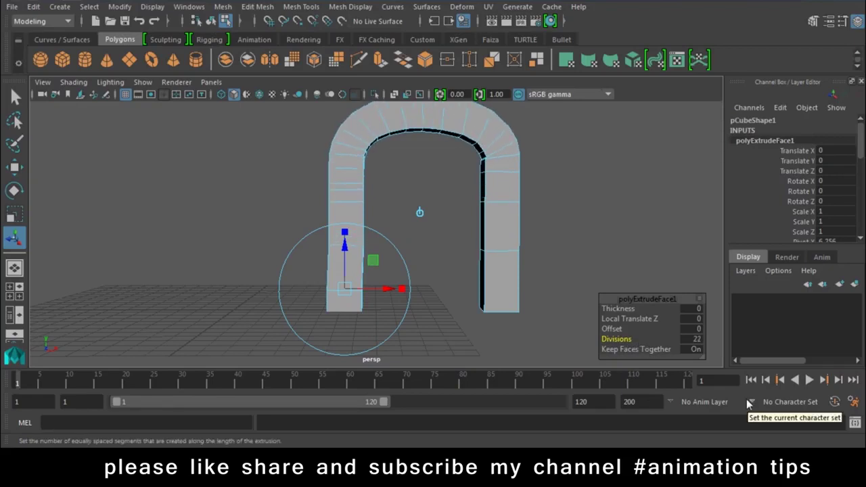
pyautogui.press('\\')
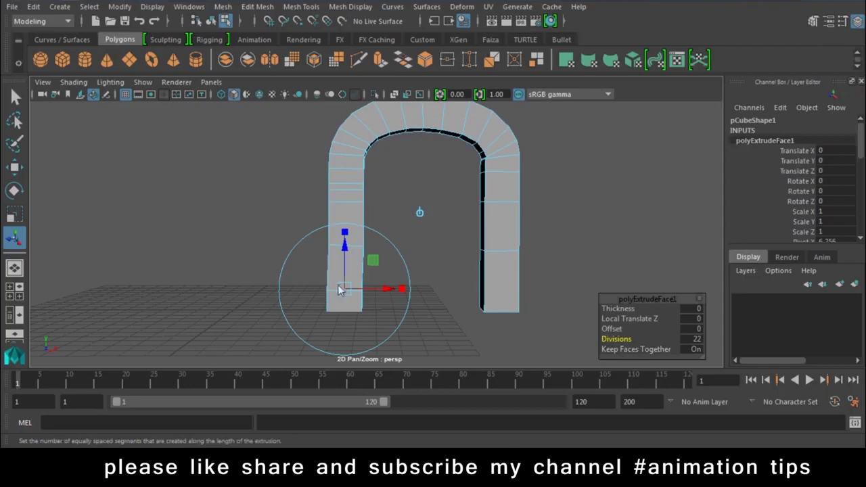
pyautogui.press('w')
pyautogui.moveTo(453, 220)
pyautogui.keyDown('alt'); pyautogui.mouseDown(button='right')
pyautogui.moveTo(412, 216)
pyautogui.moveTo(408, 291)
pyautogui.moveTo(409, 220)
pyautogui.moveTo(438, 331)
pyautogui.moveTo(329, 242)
pyautogui.moveTo(352, 256)
pyautogui.mouseUp(button='right'); pyautogui.keyUp('alt')
pyautogui.moveTo(352, 256)
pyautogui.keyDown('alt'); pyautogui.mouseDown()
pyautogui.moveTo(421, 291)
pyautogui.moveTo(377, 270)
pyautogui.moveTo(396, 294)
pyautogui.moveTo(355, 231)
pyautogui.moveTo(384, 170)
pyautogui.mouseUp(); pyautogui.keyUp('alt')
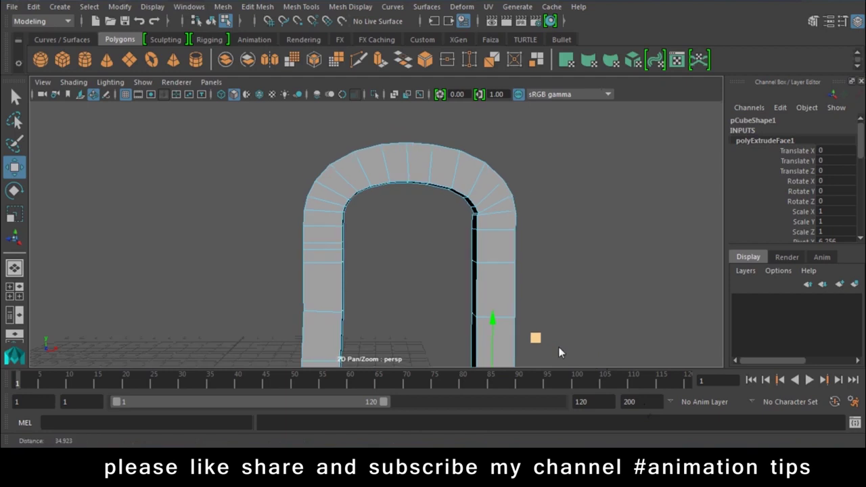
# - Turn on the Poly Count heads-up display, deselect the arch, and review the reference drawing
pyautogui.keyDown('alt'); pyautogui.moveTo(559, 352); pyautogui.dragTo(232, 133, button='right'); pyautogui.keyUp('alt')
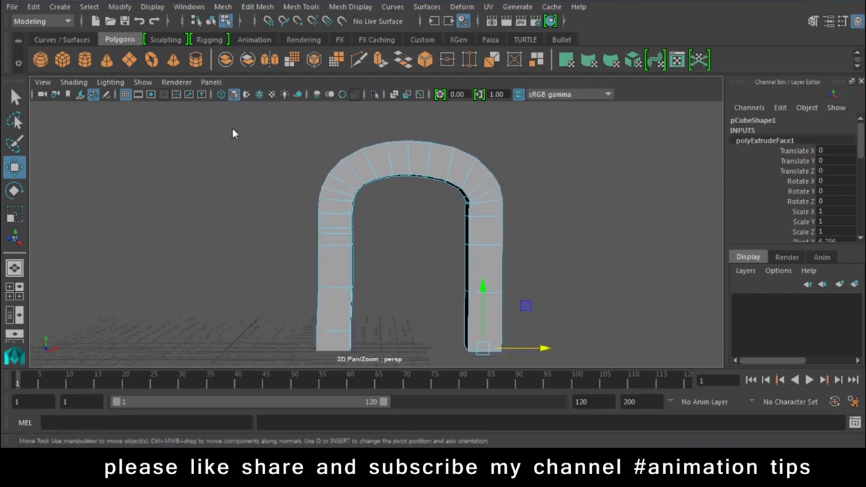
pyautogui.click(151, 7)
pyautogui.moveTo(188, 51)
pyautogui.click(303, 228)
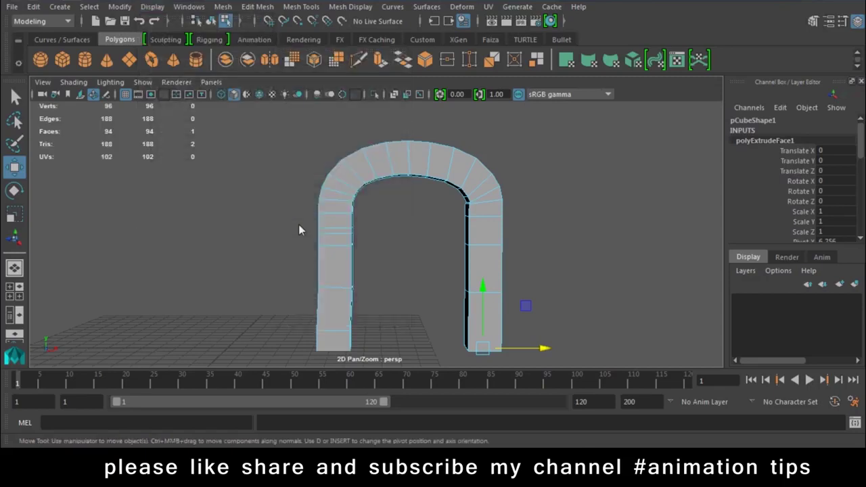
pyautogui.click(98, 139)
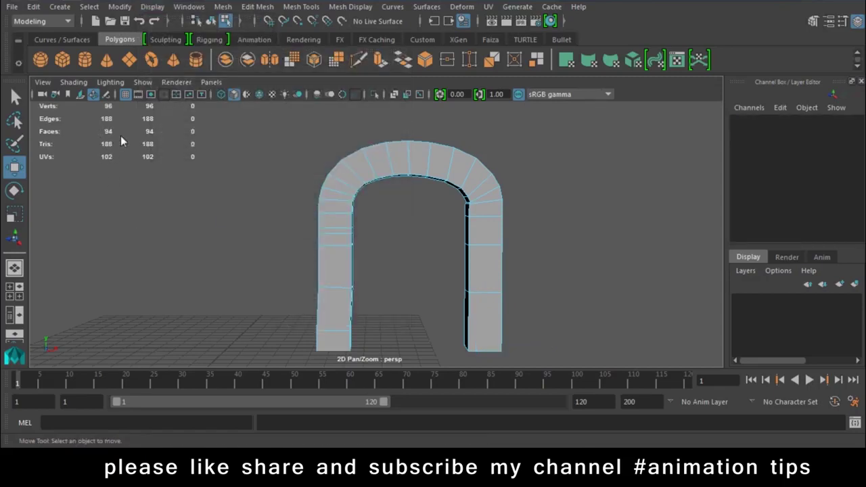
pyautogui.moveTo(87, 132); pyautogui.dragTo(84, 137)
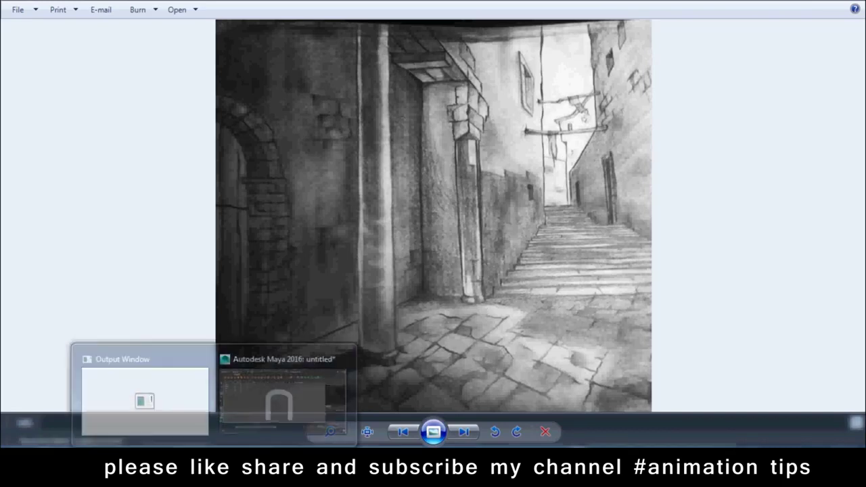
pyautogui.moveTo(278, 433)
pyautogui.click(239, 409)
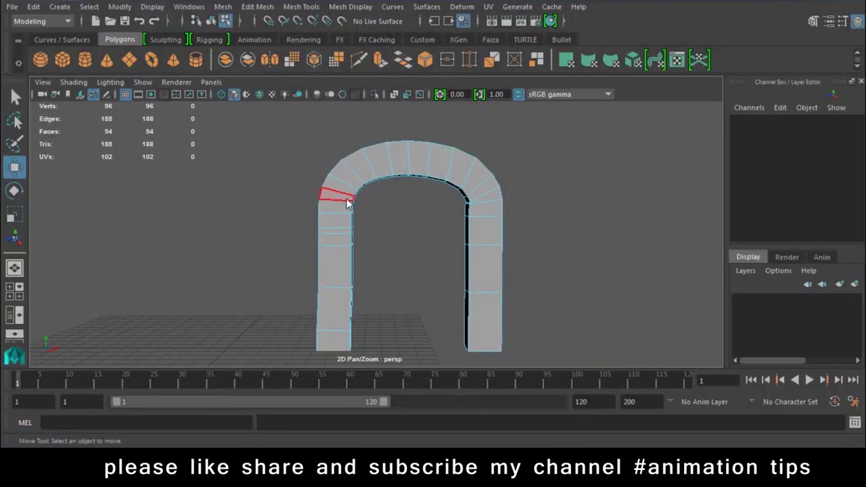
# - Switch the arch to edge selection and pick its middle edge loop
pyautogui.moveTo(499, 225)
pyautogui.keyDown('alt'); pyautogui.mouseDown()
pyautogui.moveTo(426, 209)
pyautogui.moveTo(445, 278)
pyautogui.moveTo(352, 228)
pyautogui.moveTo(364, 282)
pyautogui.moveTo(322, 237)
pyautogui.moveTo(362, 224)
pyautogui.moveTo(379, 290)
pyautogui.moveTo(426, 203)
pyautogui.moveTo(402, 231)
pyautogui.mouseUp(); pyautogui.keyUp('alt')
pyautogui.moveTo(397, 108); pyautogui.dragTo(396, 73, button='right')
pyautogui.scroll(2, 402, 178)
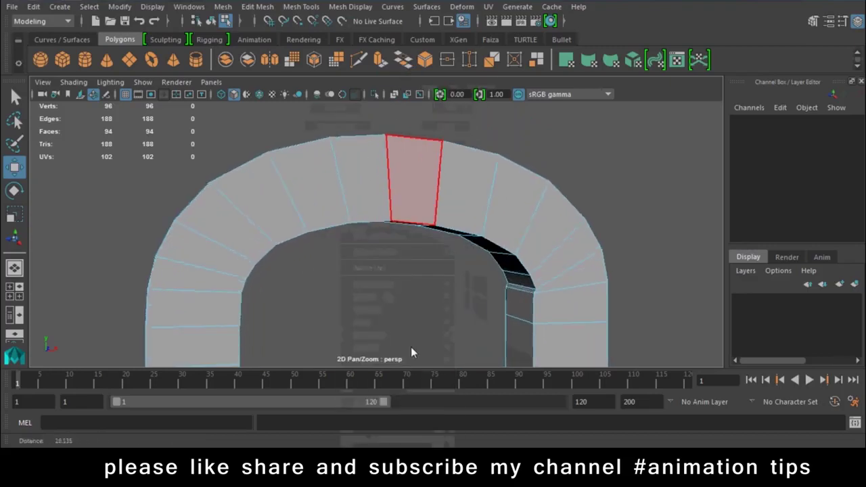
pyautogui.scroll(1, 401, 178)
pyautogui.doubleClick(392, 173)
pyautogui.keyDown('shift'); pyautogui.doubleClick(277, 190); pyautogui.keyUp('shift')
pyautogui.keyDown('alt'); pyautogui.moveTo(278, 188); pyautogui.dragTo(350, 220); pyautogui.keyUp('alt')
pyautogui.doubleClick(329, 204)
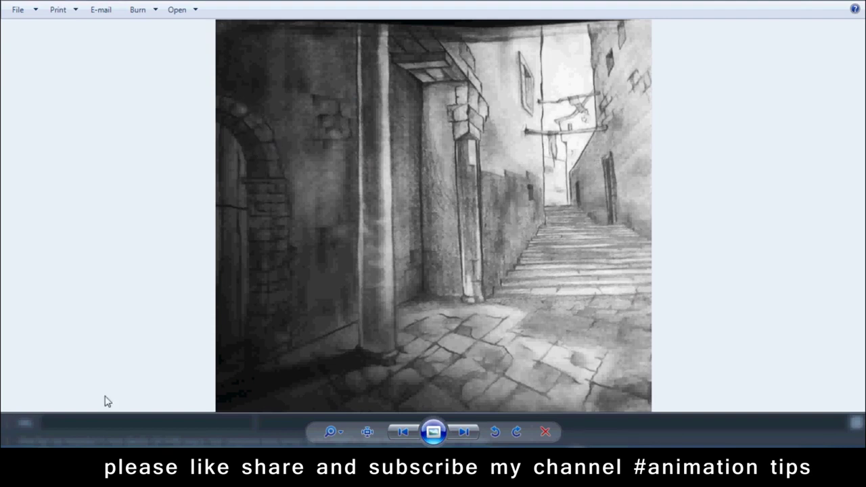
# - Back in Maya, shift-select several edges across the arch's top and pillars
pyautogui.click(271, 386)
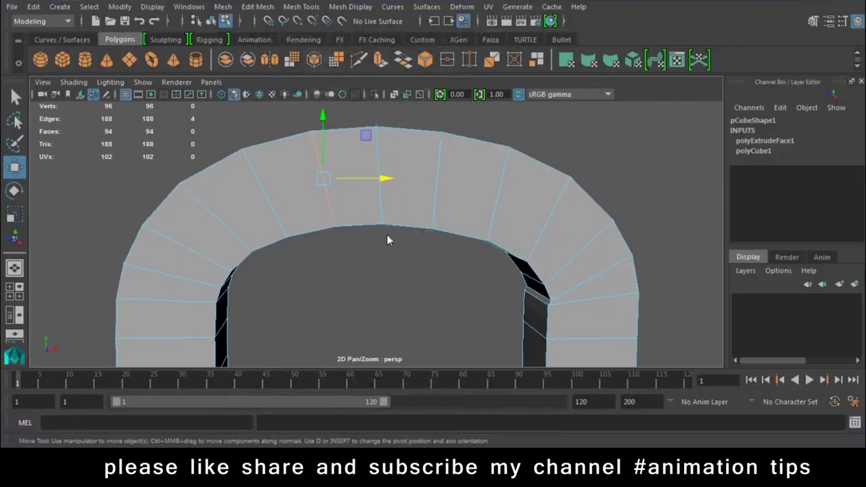
pyautogui.click(381, 210)
pyautogui.keyDown('shift'); pyautogui.click(493, 207); pyautogui.keyUp('shift')
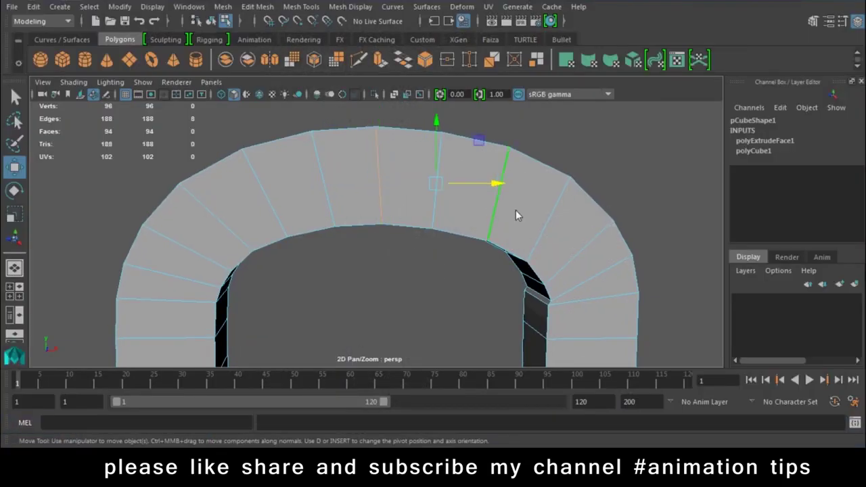
pyautogui.keyDown('shift'); pyautogui.click(575, 259); pyautogui.keyUp('shift')
pyautogui.keyDown('shift'); pyautogui.click(271, 213); pyautogui.keyUp('shift')
pyautogui.keyDown('shift'); pyautogui.click(195, 261); pyautogui.keyUp('shift')
pyautogui.moveTo(195, 263)
pyautogui.keyDown('alt'); pyautogui.mouseDown()
pyautogui.moveTo(237, 310)
pyautogui.moveTo(243, 228)
pyautogui.mouseUp(); pyautogui.keyUp('alt')
pyautogui.keyDown('shift'); pyautogui.click(243, 227); pyautogui.keyUp('shift')
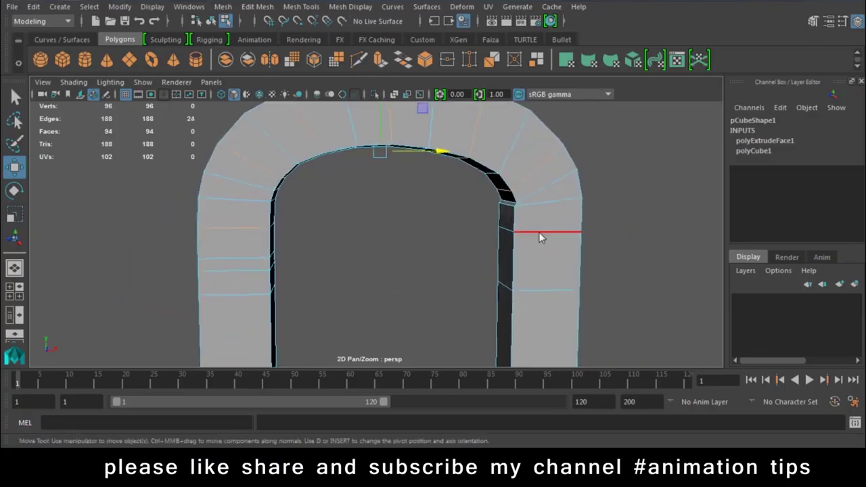
pyautogui.keyDown('alt'); pyautogui.moveTo(553, 331); pyautogui.dragTo(516, 199); pyautogui.keyUp('alt')
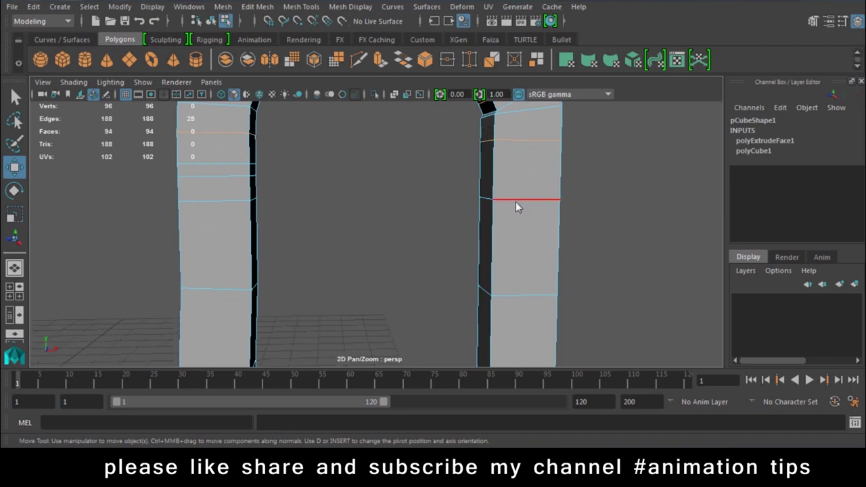
pyautogui.keyDown('shift'); pyautogui.click(215, 201); pyautogui.keyUp('shift')
pyautogui.moveTo(476, 297)
pyautogui.keyDown('alt'); pyautogui.mouseDown()
pyautogui.moveTo(375, 241)
pyautogui.moveTo(376, 268)
pyautogui.moveTo(260, 204)
pyautogui.mouseUp(); pyautogui.keyUp('alt')
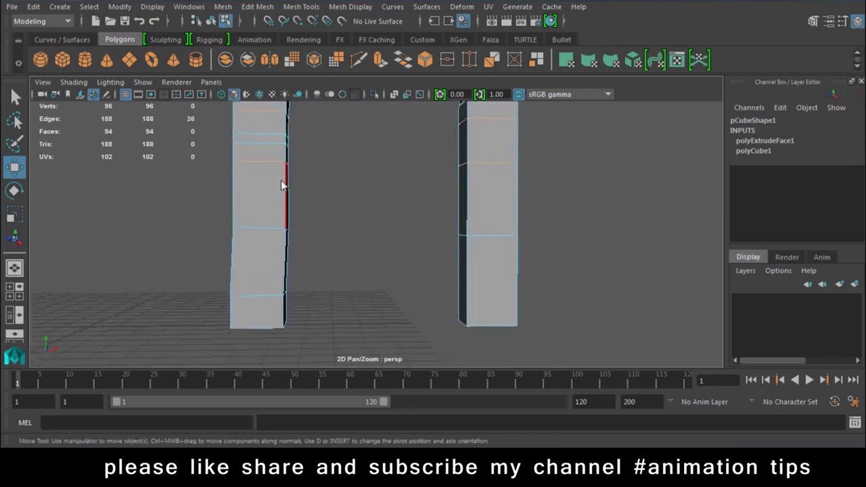
# - Select the right pillar's horizontal edge loop and move it upward
pyautogui.click(490, 253)
pyautogui.click(486, 241)
pyautogui.doubleClick(489, 241)
pyautogui.moveTo(485, 186)
pyautogui.mouseDown()
pyautogui.moveTo(493, 160)
pyautogui.moveTo(411, 225)
pyautogui.moveTo(433, 215)
pyautogui.mouseUp()
pyautogui.click(307, 218)
# - Select the left pillar's base vertices in vertex mode, then return to object mode
pyautogui.rightClick(318, 236)
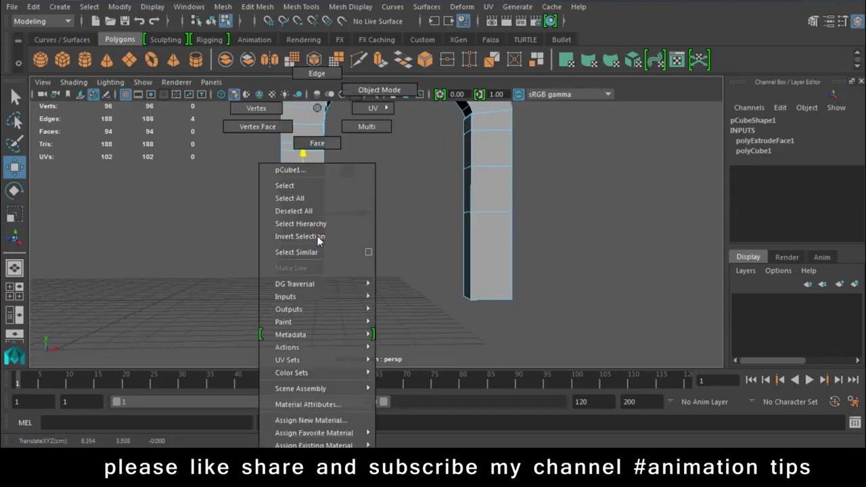
pyautogui.click(256, 108)
pyautogui.moveTo(326, 306); pyautogui.dragTo(316, 268)
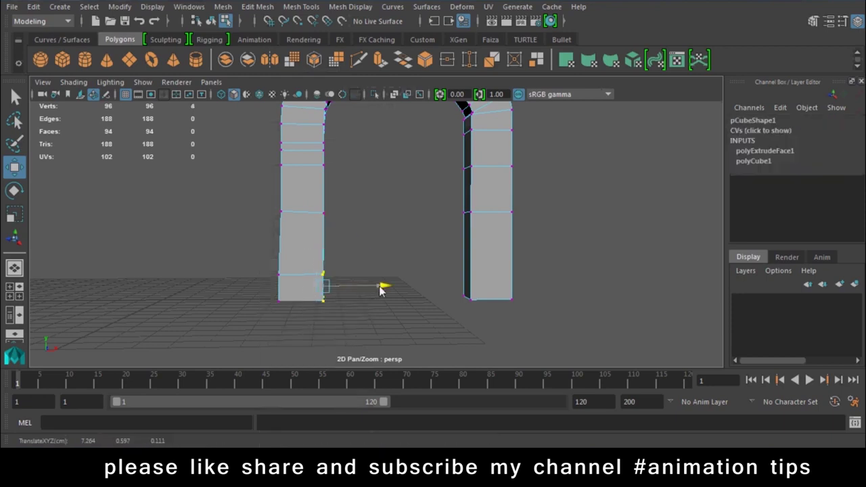
pyautogui.moveTo(229, 257); pyautogui.dragTo(304, 309)
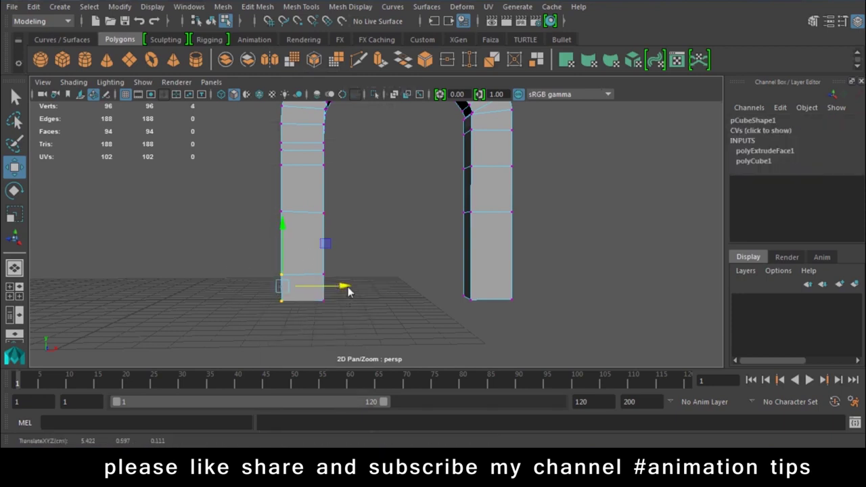
pyautogui.moveTo(299, 126); pyautogui.dragTo(355, 86, button='right')
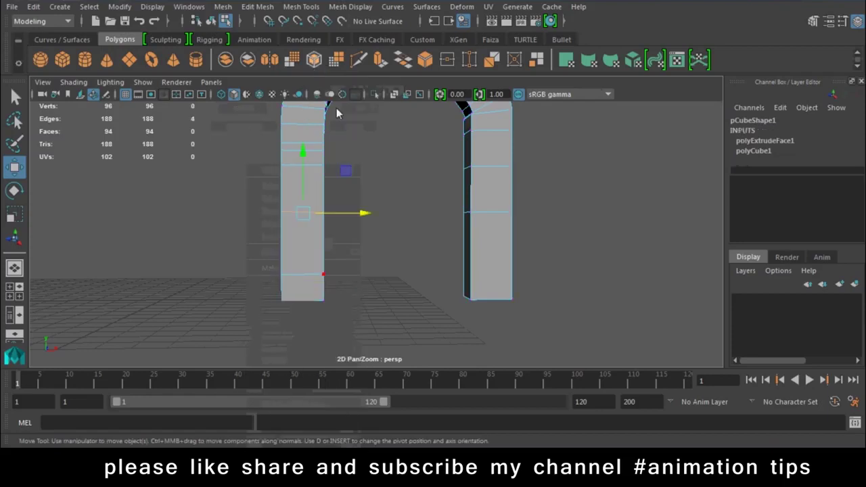
# - Insert an extra edge loop across the right pillar
pyautogui.click(298, 8)
pyautogui.click(331, 103)
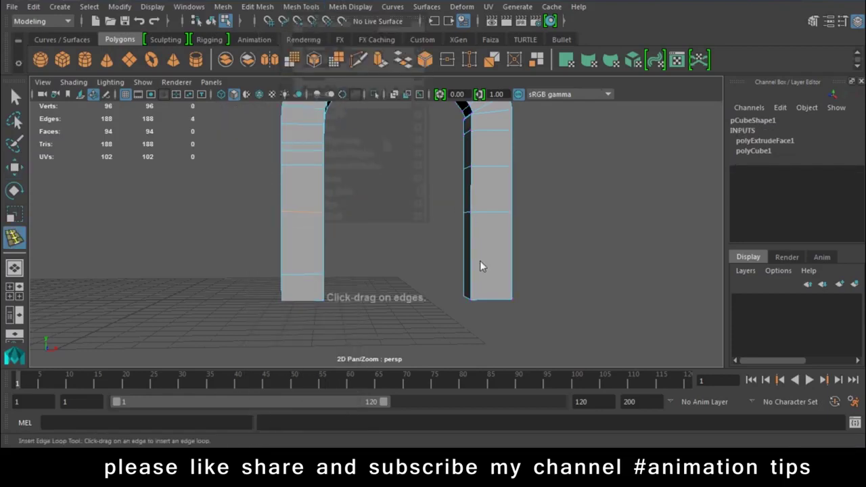
pyautogui.click(474, 258)
pyautogui.press('w')
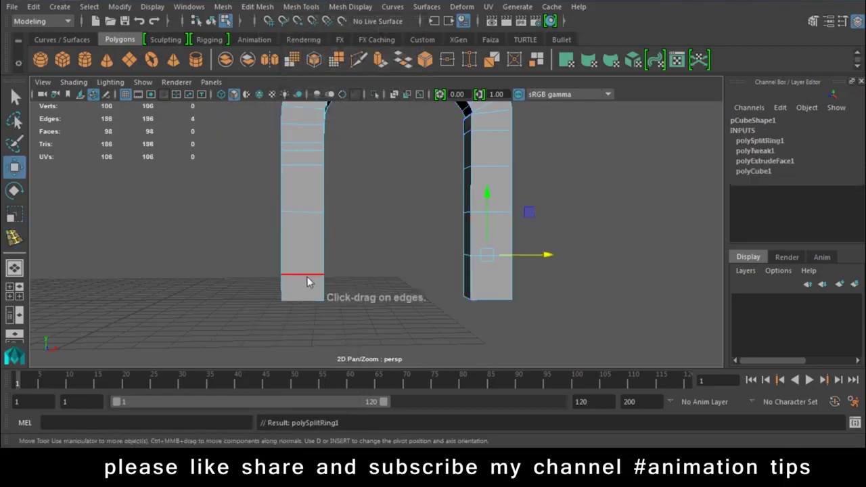
# - Scale a low edge on the left pillar slightly along Y
pyautogui.click(308, 212)
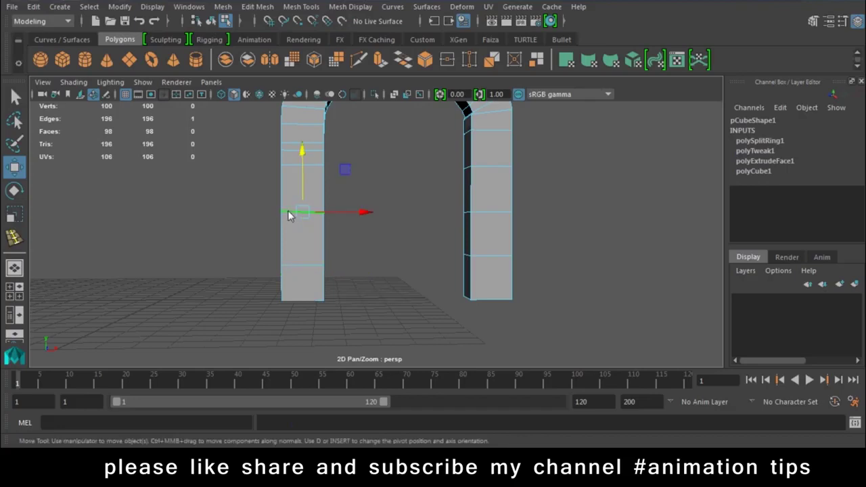
pyautogui.press('e')
pyautogui.press('r')
pyautogui.moveTo(302, 151); pyautogui.dragTo(305, 163)
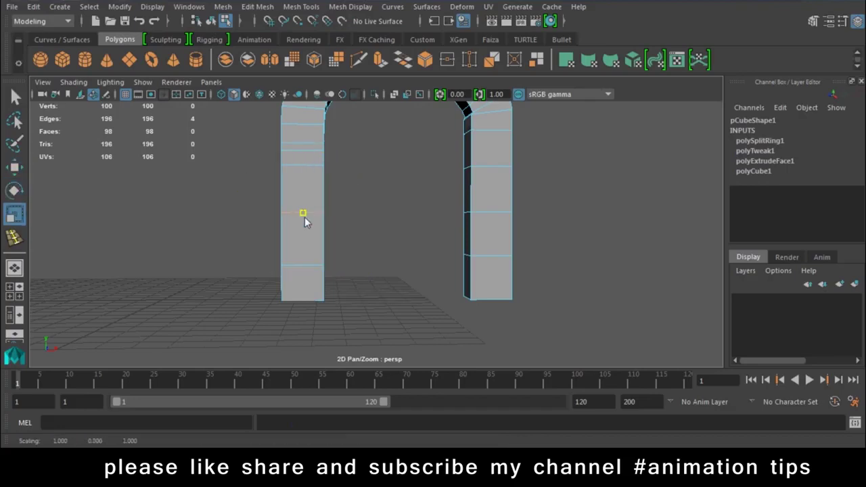
pyautogui.press('w')
pyautogui.moveTo(513, 171); pyautogui.dragTo(473, 229, button='right')
# - Shift-select the block seam edge loops on both pillars
pyautogui.click(492, 256)
pyautogui.keyDown('shift'); pyautogui.click(315, 262); pyautogui.keyUp('shift')
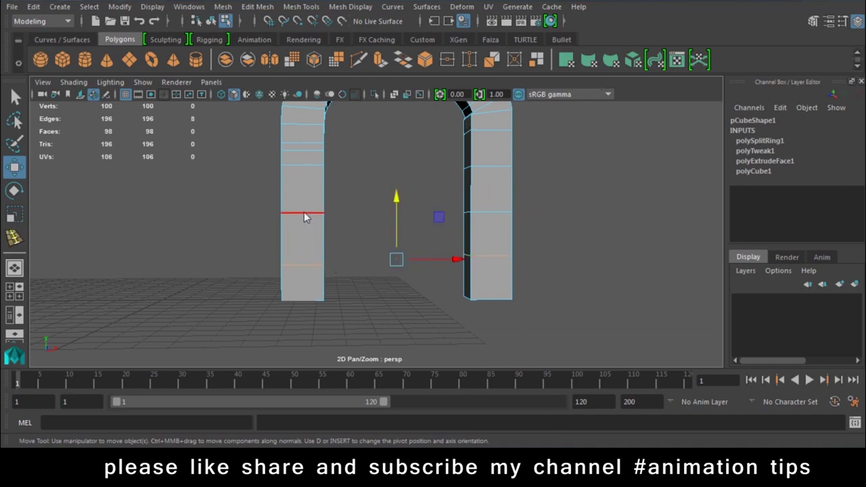
pyautogui.click(299, 266)
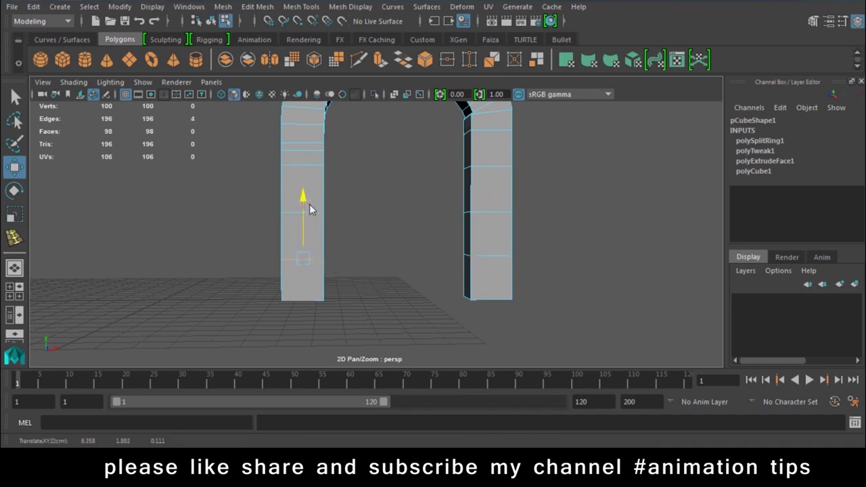
pyautogui.keyDown('shift'); pyautogui.click(505, 256); pyautogui.keyUp('shift')
pyautogui.keyDown('shift'); pyautogui.click(499, 212); pyautogui.keyUp('shift')
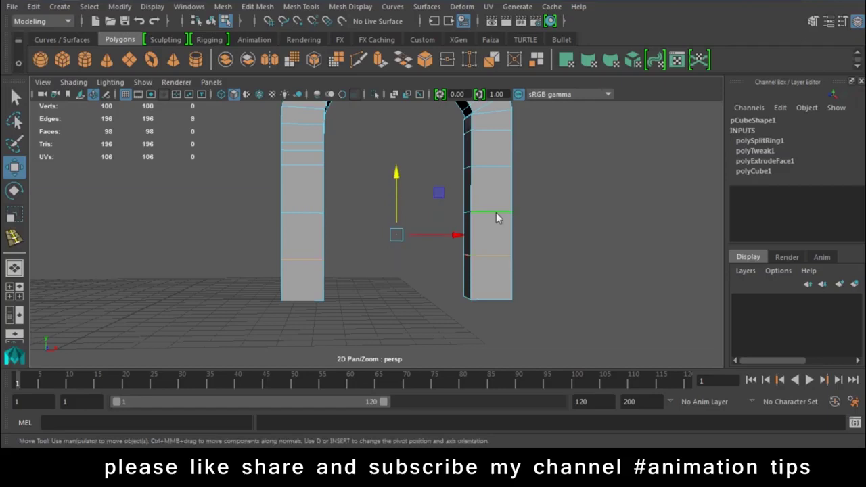
pyautogui.keyDown('shift'); pyautogui.click(316, 214); pyautogui.keyUp('shift')
pyautogui.keyDown('shift'); pyautogui.click(314, 167); pyautogui.keyUp('shift')
pyautogui.press('f')
# - Add the crown's seam edge loops to the pillar loop selection
pyautogui.keyDown('shift'); pyautogui.click(479, 270); pyautogui.keyUp('shift')
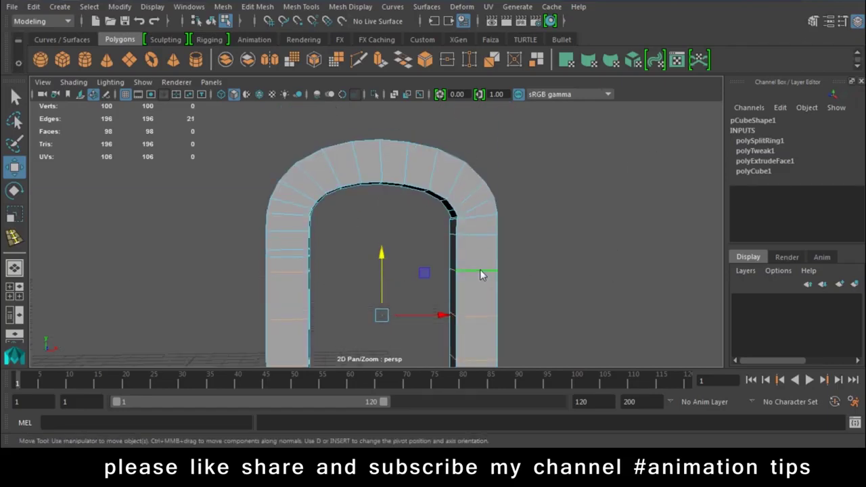
pyautogui.keyDown('shift'); pyautogui.click(279, 235); pyautogui.keyUp('shift')
pyautogui.keyDown('shift'); pyautogui.click(293, 197); pyautogui.keyUp('shift')
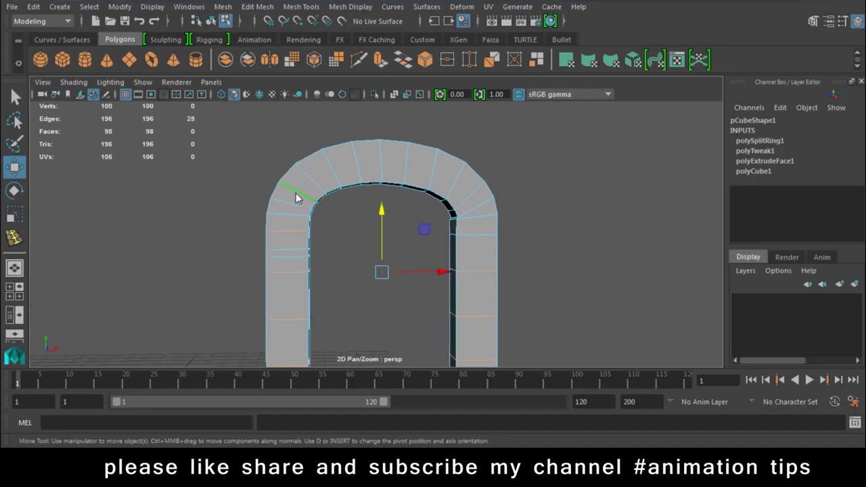
pyautogui.keyDown('shift'); pyautogui.click(337, 172); pyautogui.keyUp('shift')
pyautogui.keyDown('shift'); pyautogui.click(381, 161); pyautogui.keyUp('shift')
pyautogui.keyDown('shift'); pyautogui.click(440, 165); pyautogui.keyUp('shift')
pyautogui.keyDown('shift'); pyautogui.click(470, 198); pyautogui.keyUp('shift')
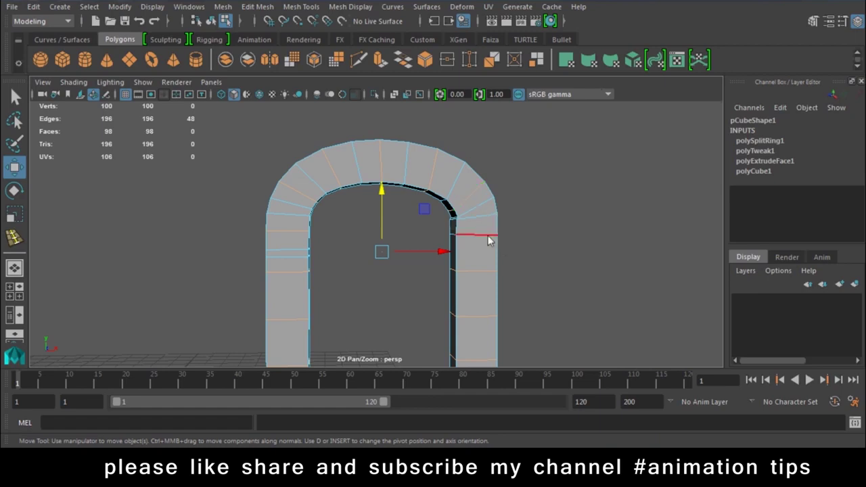
pyautogui.moveTo(492, 239)
pyautogui.keyDown('alt'); pyautogui.mouseDown()
pyautogui.moveTo(518, 204)
pyautogui.moveTo(437, 266)
pyautogui.moveTo(557, 246)
pyautogui.moveTo(439, 222)
pyautogui.moveTo(372, 222)
pyautogui.mouseUp(); pyautogui.keyUp('alt')
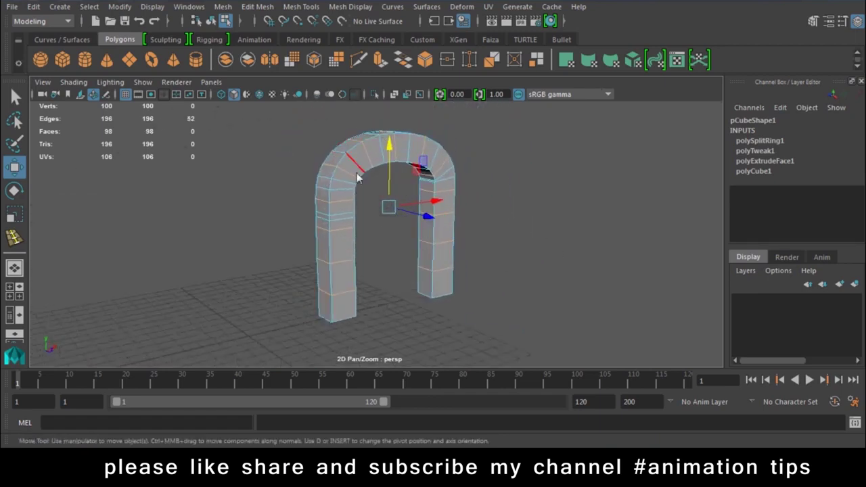
# - Zoom in on the arch's top and open the Edit Mesh menu to reach Bevel
pyautogui.keyDown('alt'); pyautogui.moveTo(358, 203); pyautogui.dragTo(395, 204, button='right'); pyautogui.keyUp('alt')
pyautogui.scroll(3, 356, 203)
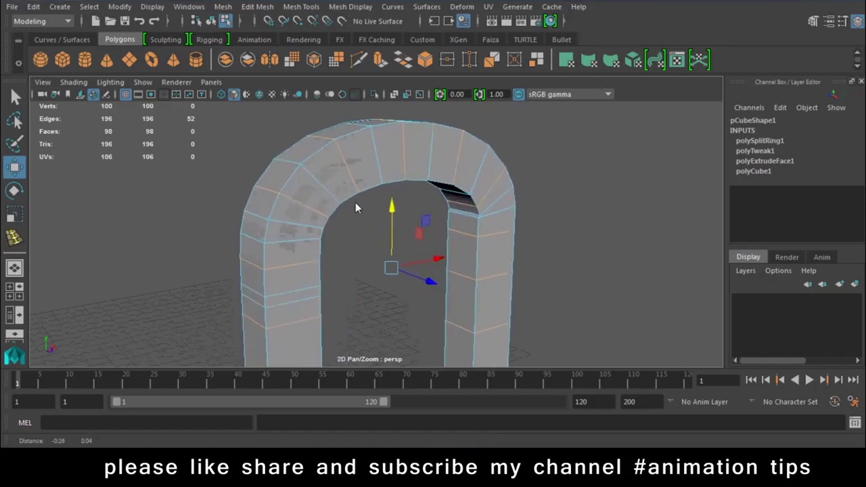
pyautogui.scroll(3, 449, 278)
pyautogui.scroll(3, 260, 153)
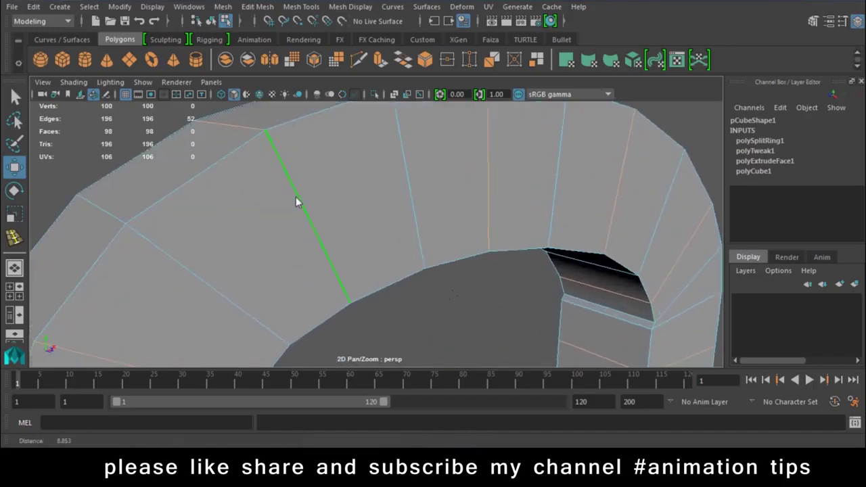
pyautogui.scroll(2, 264, 203)
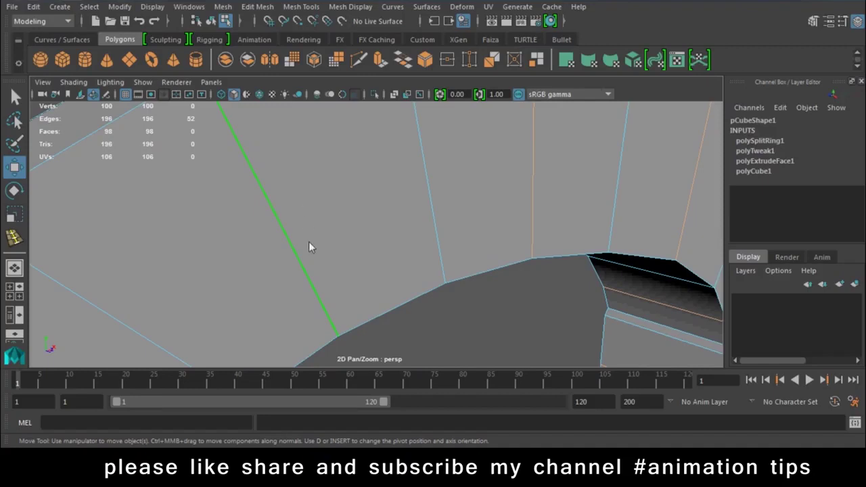
pyautogui.keyDown('alt'); pyautogui.moveTo(259, 217); pyautogui.dragTo(275, 218, button='middle'); pyautogui.keyUp('alt')
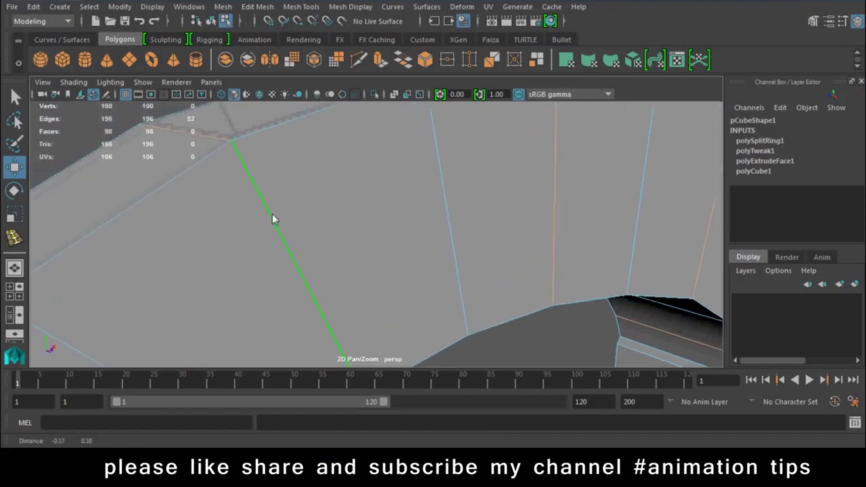
pyautogui.click(310, 10)
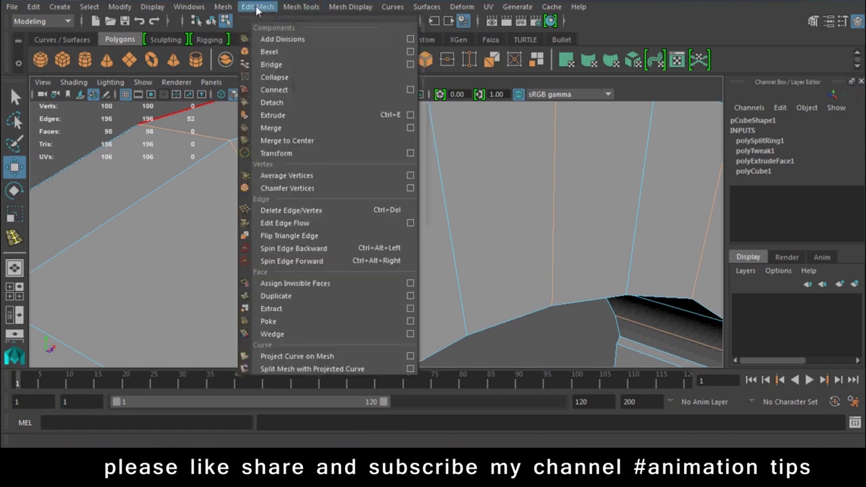
pyautogui.moveTo(257, 6)
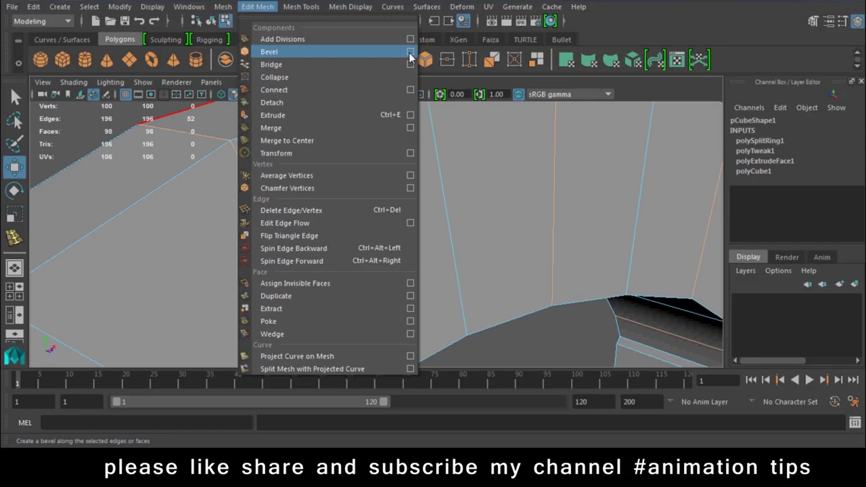
# - Bevel the selected seam edges, then undo and retry with Segments set to 1
pyautogui.click(409, 52)
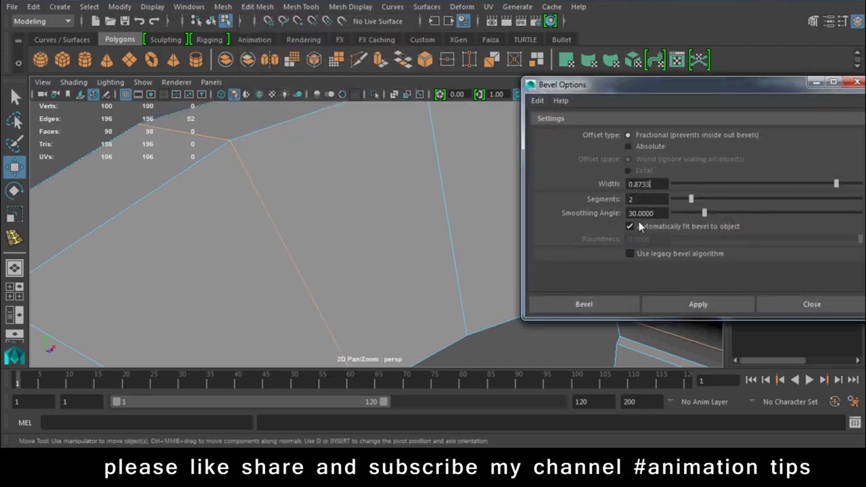
pyautogui.click(671, 310)
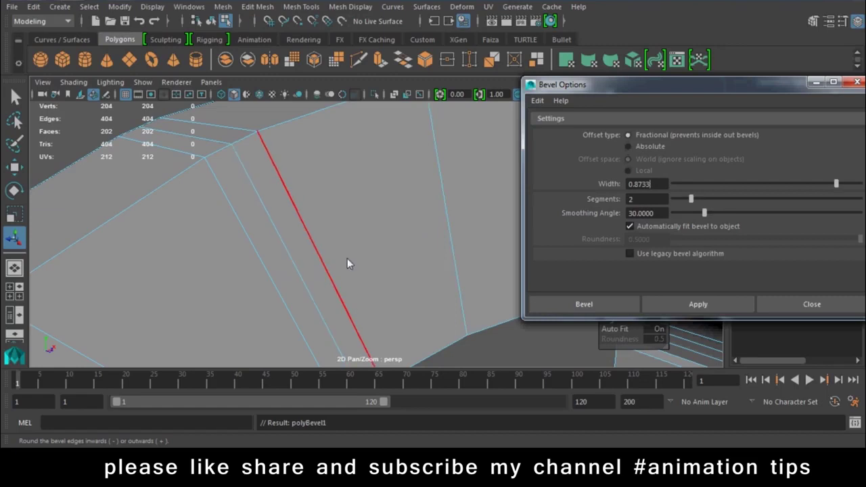
pyautogui.click(408, 324)
pyautogui.hotkey('ctrl', 'z')
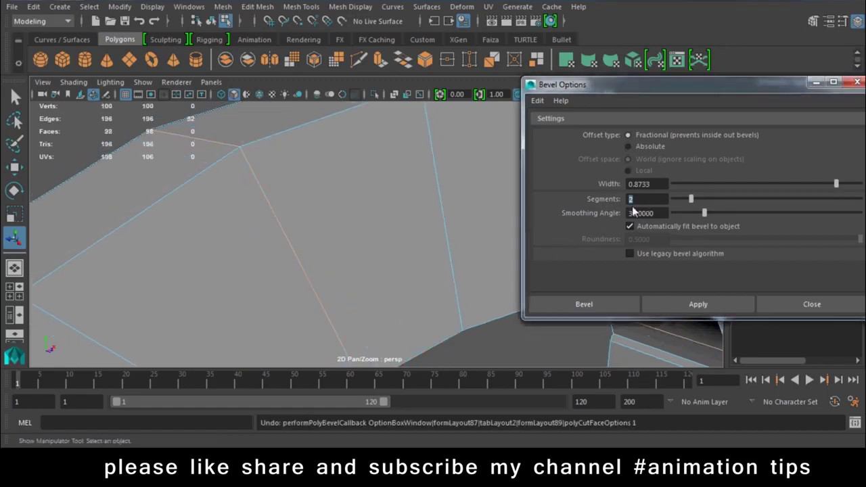
pyautogui.write('1')
pyautogui.click(697, 304)
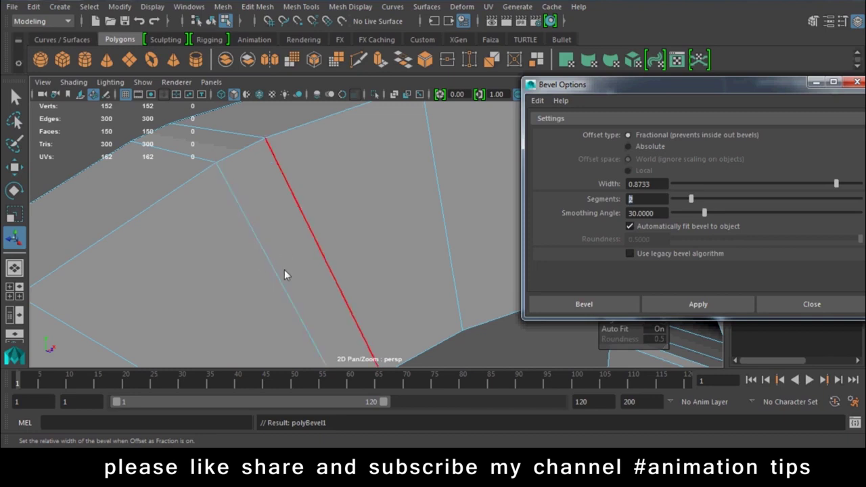
# - Reapply the bevel with 1 segment and Width 0.3116, then view the whole ring
pyautogui.hotkey('ctrl', 'z')
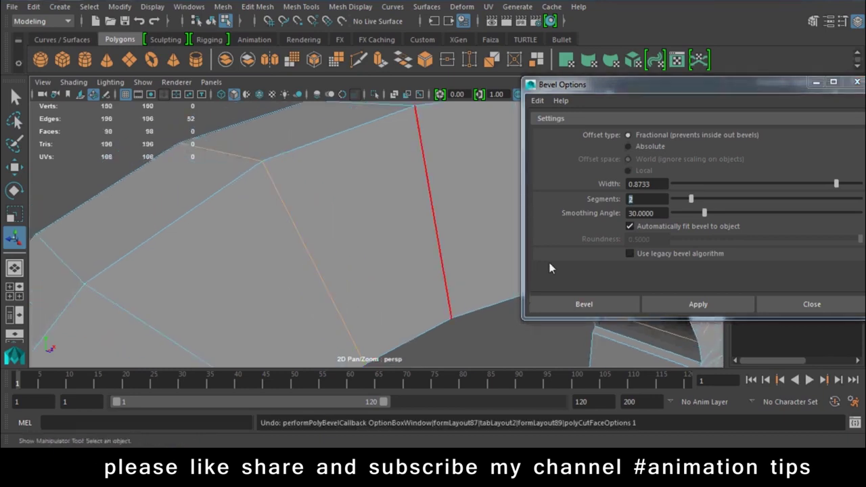
pyautogui.click(684, 303)
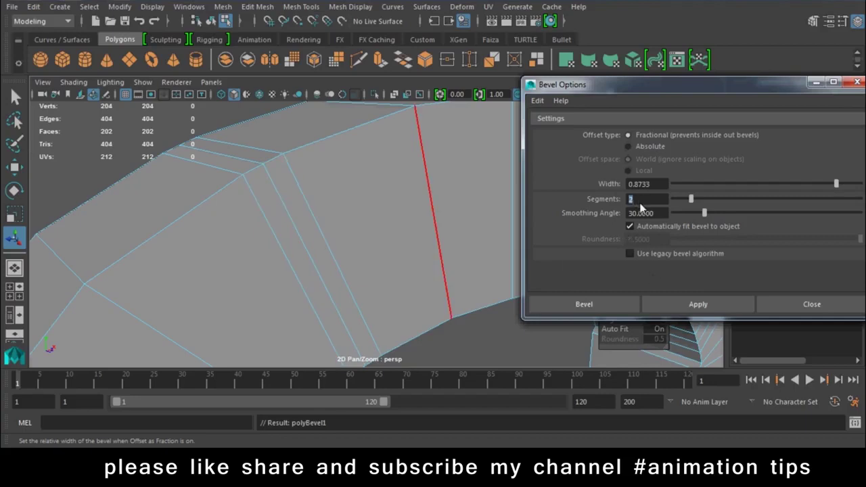
pyautogui.hotkey('ctrl', 'z')
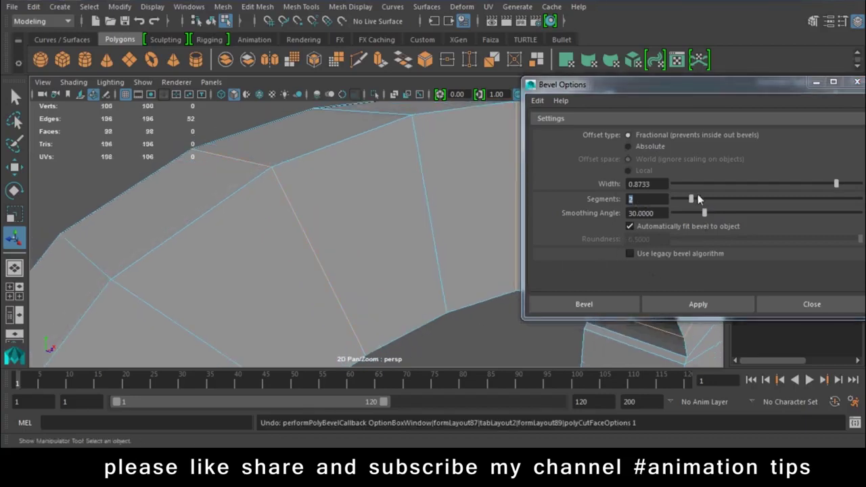
pyautogui.write('1')
pyautogui.moveTo(773, 183); pyautogui.dragTo(732, 184)
pyautogui.click(698, 304)
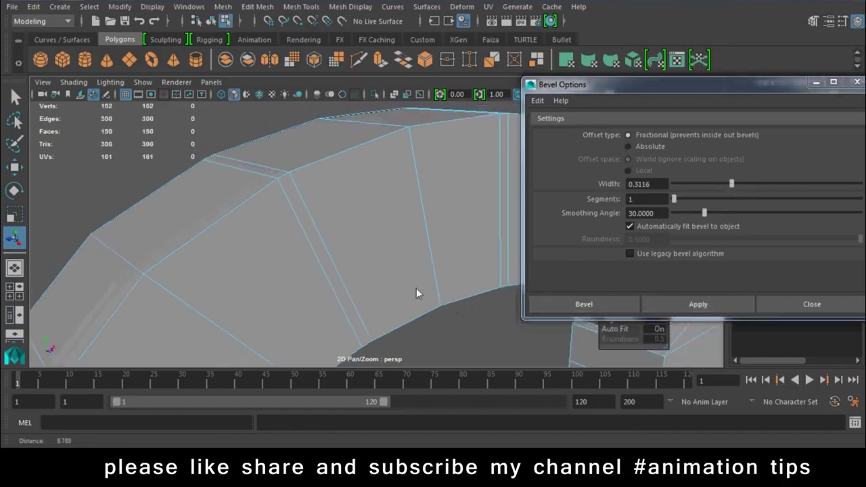
pyautogui.keyDown('alt'); pyautogui.moveTo(416, 289); pyautogui.dragTo(305, 233, button='right'); pyautogui.keyUp('alt')
pyautogui.keyDown('alt'); pyautogui.moveTo(305, 233); pyautogui.dragTo(355, 200); pyautogui.keyUp('alt')
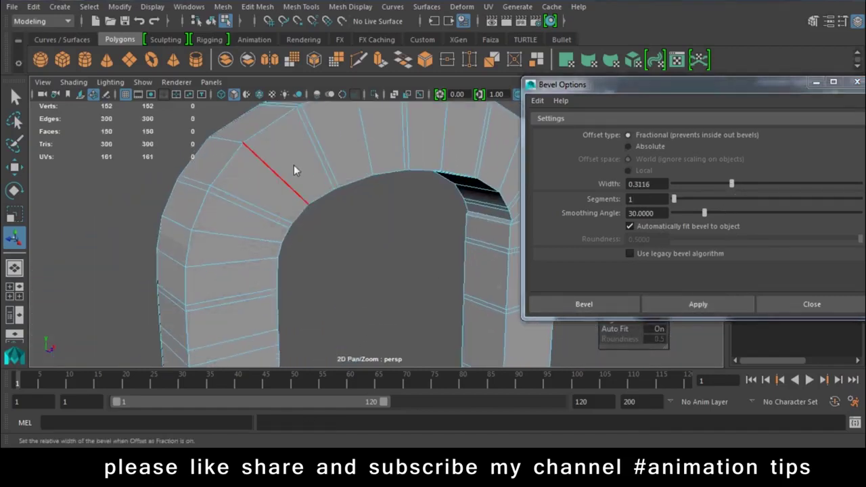
# - Switch to the front view in Face mode and box-select faces on the arch
pyautogui.moveTo(381, 158)
pyautogui.keyDown('alt'); pyautogui.mouseDown()
pyautogui.moveTo(347, 197)
pyautogui.moveTo(295, 203)
pyautogui.mouseUp(); pyautogui.keyUp('alt')
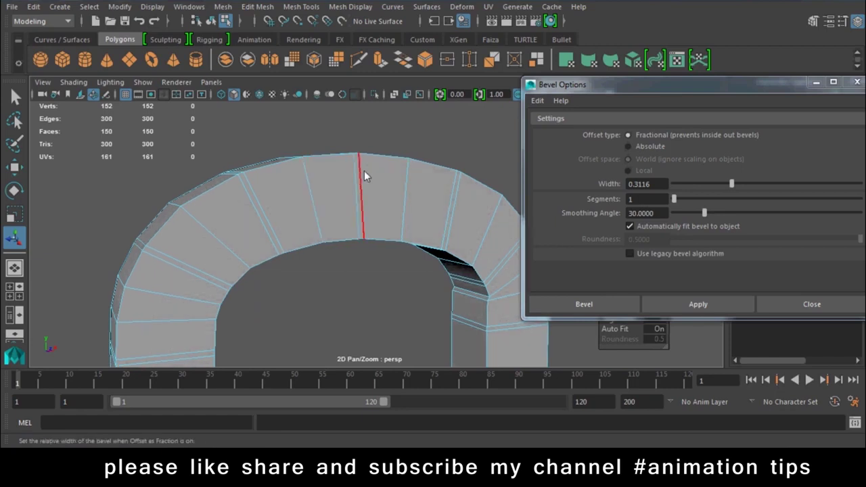
pyautogui.press('space')
pyautogui.scroll(3, 287, 235)
pyautogui.scroll(3, 458, 350)
pyautogui.moveTo(416, 108); pyautogui.dragTo(417, 170, button='right')
pyautogui.click(417, 143)
pyautogui.moveTo(388, 139); pyautogui.dragTo(332, 198)
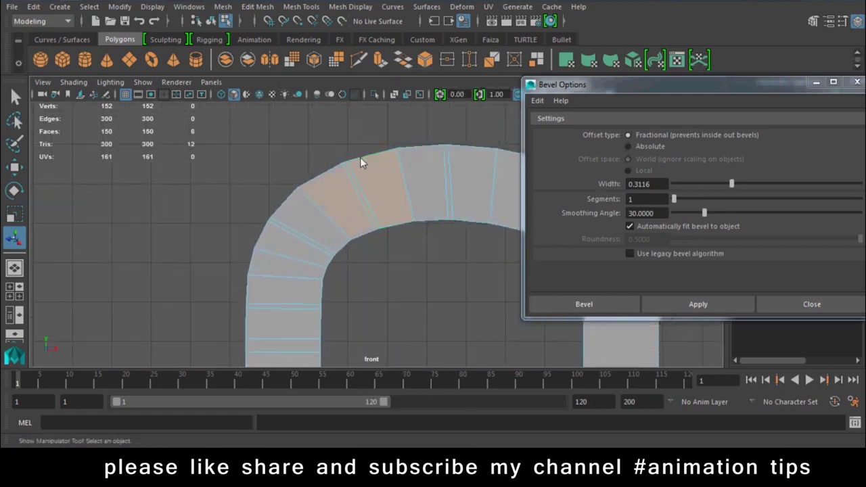
pyautogui.keyDown('shift'); pyautogui.moveTo(358, 154); pyautogui.dragTo(330, 189); pyautogui.keyUp('shift')
# - Box-select faces across the whole arch including both legs
pyautogui.scroll(-5, 366, 241)
pyautogui.moveTo(210, 124); pyautogui.dragTo(483, 381)
pyautogui.scroll(2, 416, 277)
pyautogui.keyDown('ctrl'); pyautogui.moveTo(468, 251); pyautogui.dragTo(306, 348); pyautogui.keyUp('ctrl')
pyautogui.keyDown('ctrl'); pyautogui.moveTo(315, 237); pyautogui.dragTo(154, 322); pyautogui.keyUp('ctrl')
# - Ctrl-drag to deselect the block faces, keeping only the narrow bevel strips
pyautogui.keyDown('alt'); pyautogui.moveTo(290, 243); pyautogui.dragTo(303, 294, button='middle'); pyautogui.keyUp('alt')
pyautogui.keyDown('ctrl'); pyautogui.moveTo(423, 264); pyautogui.dragTo(264, 252); pyautogui.keyUp('ctrl')
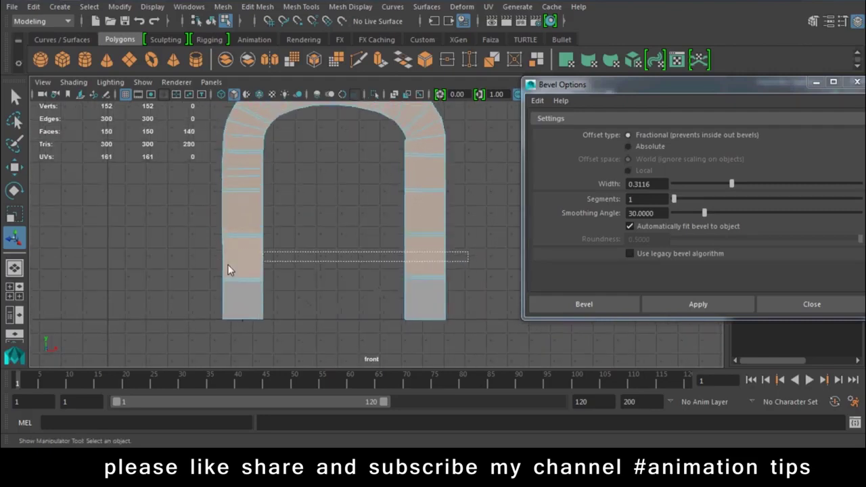
pyautogui.keyDown('alt'); pyautogui.moveTo(425, 229); pyautogui.dragTo(403, 263, button='middle'); pyautogui.keyUp('alt')
pyautogui.keyDown('ctrl'); pyautogui.moveTo(448, 280); pyautogui.dragTo(177, 290); pyautogui.keyUp('ctrl')
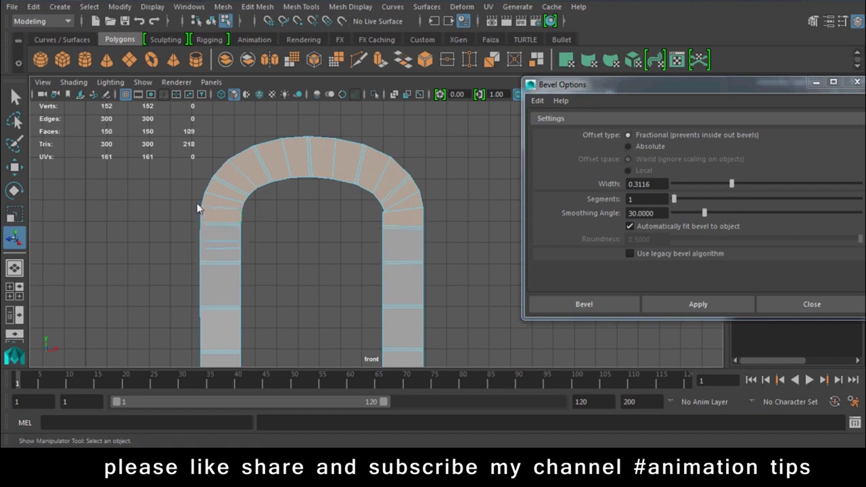
pyautogui.keyDown('ctrl'); pyautogui.moveTo(190, 192); pyautogui.dragTo(222, 211); pyautogui.keyUp('ctrl')
pyautogui.keyDown('ctrl'); pyautogui.moveTo(418, 213); pyautogui.dragTo(376, 217); pyautogui.keyUp('ctrl')
# - Deselect the remaining corner and stray block faces in the perspective view
pyautogui.keyDown('ctrl'); pyautogui.moveTo(238, 173); pyautogui.dragTo(255, 186); pyautogui.keyUp('ctrl')
pyautogui.press('space')
pyautogui.moveTo(341, 240); pyautogui.dragTo(309, 205)
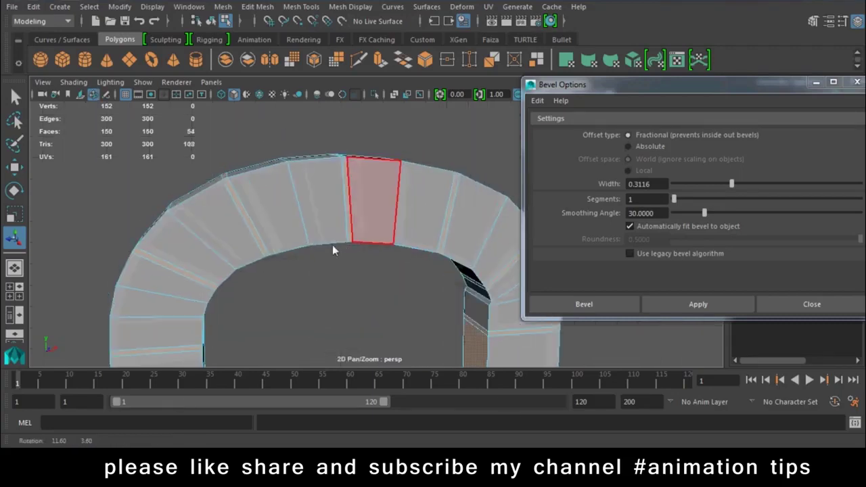
pyautogui.moveTo(332, 245)
pyautogui.keyDown('alt'); pyautogui.mouseDown()
pyautogui.moveTo(315, 276)
pyautogui.moveTo(300, 227)
pyautogui.moveTo(553, 196)
pyautogui.moveTo(487, 201)
pyautogui.mouseUp(); pyautogui.keyUp('alt')
pyautogui.keyDown('ctrl'); pyautogui.click(284, 307); pyautogui.keyUp('ctrl')
pyautogui.moveTo(180, 319)
pyautogui.keyDown('alt'); pyautogui.mouseDown()
pyautogui.moveTo(443, 322)
pyautogui.moveTo(269, 193)
pyautogui.moveTo(345, 175)
pyautogui.moveTo(464, 273)
pyautogui.moveTo(343, 255)
pyautogui.mouseUp(); pyautogui.keyUp('alt')
pyautogui.keyDown('alt'); pyautogui.moveTo(343, 256); pyautogui.dragTo(422, 305, button='right'); pyautogui.keyUp('alt')
pyautogui.keyDown('alt'); pyautogui.moveTo(422, 306); pyautogui.dragTo(261, 170); pyautogui.keyUp('alt')
pyautogui.keyDown('alt'); pyautogui.moveTo(263, 175); pyautogui.dragTo(364, 289, button='right'); pyautogui.keyUp('alt')
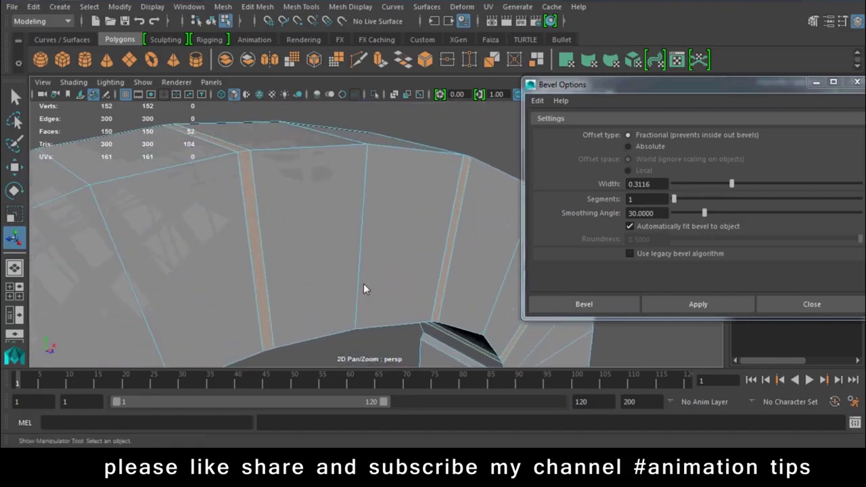
# - Extrude the seam strip faces and offset them to outline each stone
pyautogui.click(379, 59)
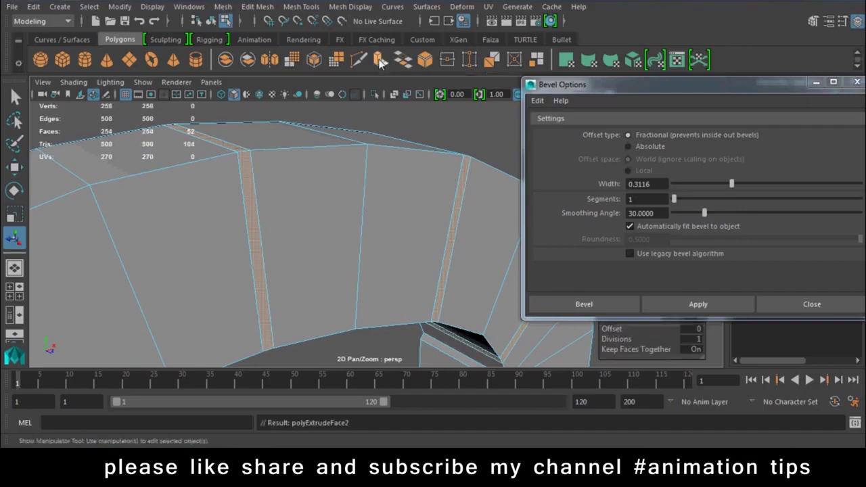
pyautogui.keyDown('alt'); pyautogui.moveTo(391, 166); pyautogui.dragTo(318, 303, button='right'); pyautogui.keyUp('alt')
pyautogui.moveTo(318, 304)
pyautogui.keyDown('alt'); pyautogui.mouseDown()
pyautogui.moveTo(404, 286)
pyautogui.moveTo(303, 269)
pyautogui.mouseUp(); pyautogui.keyUp('alt')
pyautogui.keyDown('alt'); pyautogui.moveTo(303, 269); pyautogui.dragTo(430, 249, button='middle'); pyautogui.keyUp('alt')
pyautogui.keyDown('alt'); pyautogui.moveTo(429, 249); pyautogui.dragTo(521, 401, button='right'); pyautogui.keyUp('alt')
pyautogui.keyDown('alt'); pyautogui.moveTo(521, 401); pyautogui.dragTo(335, 220); pyautogui.keyUp('alt')
pyautogui.scroll(3, 334, 220)
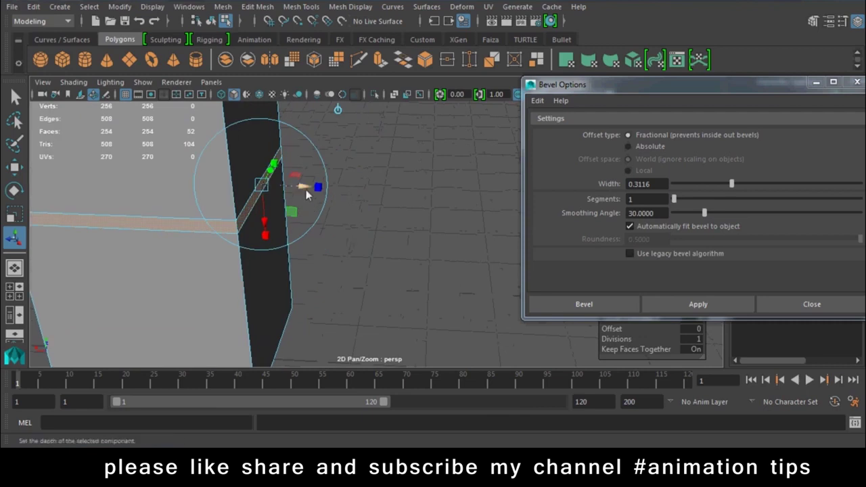
pyautogui.moveTo(306, 188)
pyautogui.mouseDown()
pyautogui.moveTo(292, 196)
pyautogui.moveTo(200, 175)
pyautogui.mouseUp()
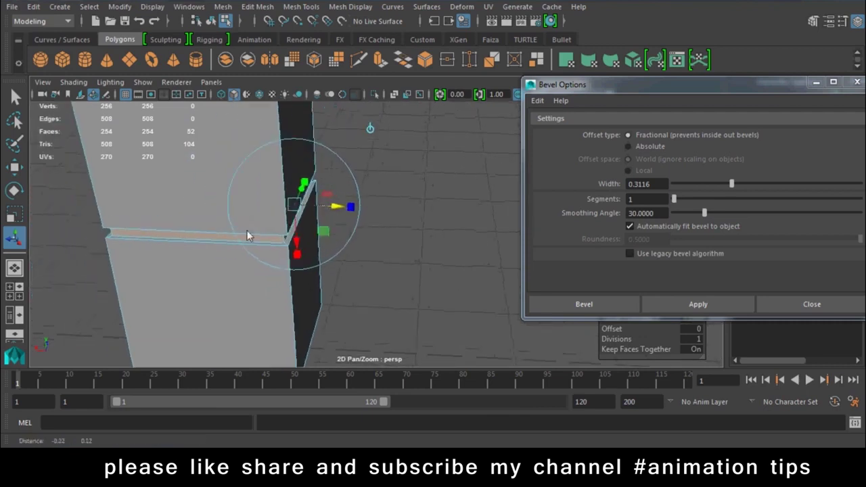
# - Return to Object Mode and orbit around the finished arch
pyautogui.moveTo(311, 121); pyautogui.dragTo(352, 126, button='right')
pyautogui.click(451, 210)
pyautogui.moveTo(451, 210)
pyautogui.keyDown('alt'); pyautogui.mouseDown()
pyautogui.moveTo(164, 192)
pyautogui.moveTo(365, 184)
pyautogui.moveTo(341, 225)
pyautogui.moveTo(401, 206)
pyautogui.moveTo(343, 242)
pyautogui.moveTo(251, 247)
pyautogui.moveTo(286, 250)
pyautogui.mouseUp(); pyautogui.keyUp('alt')
pyautogui.moveTo(287, 250)
pyautogui.keyDown('alt'); pyautogui.mouseDown(button='middle')
pyautogui.moveTo(399, 234)
pyautogui.moveTo(361, 276)
pyautogui.mouseUp(button='middle'); pyautogui.keyUp('alt')
pyautogui.moveTo(361, 276)
pyautogui.keyDown('alt'); pyautogui.mouseDown()
pyautogui.moveTo(339, 246)
pyautogui.moveTo(301, 252)
pyautogui.moveTo(402, 247)
pyautogui.moveTo(335, 270)
pyautogui.mouseUp(); pyautogui.keyUp('alt')
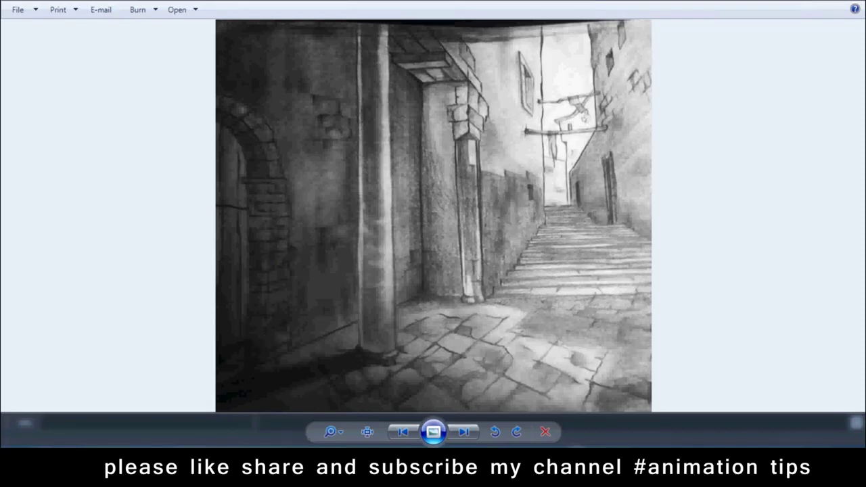
# - Switch from the alley reference sketch back to the Maya scene
pyautogui.click(288, 386)
# - Draw a large polygon cube on the grid and slide it over the arch as the wall
pyautogui.moveTo(706, 99); pyautogui.dragTo(802, 415)
pyautogui.keyDown('alt'); pyautogui.moveTo(401, 279); pyautogui.dragTo(352, 286); pyautogui.keyUp('alt')
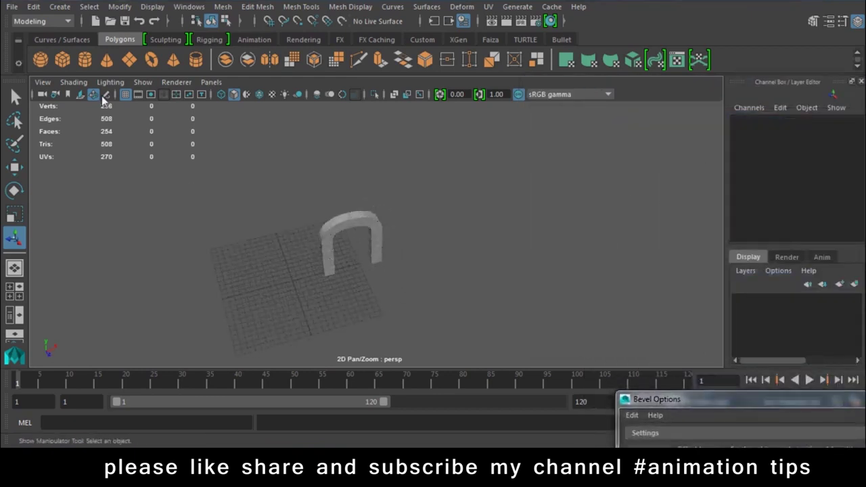
pyautogui.keyDown('shift'); pyautogui.moveTo(260, 257); pyautogui.dragTo(183, 215, button='right'); pyautogui.keyUp('shift')
pyautogui.moveTo(180, 204)
pyautogui.mouseDown()
pyautogui.moveTo(460, 245)
pyautogui.moveTo(446, 164)
pyautogui.mouseUp()
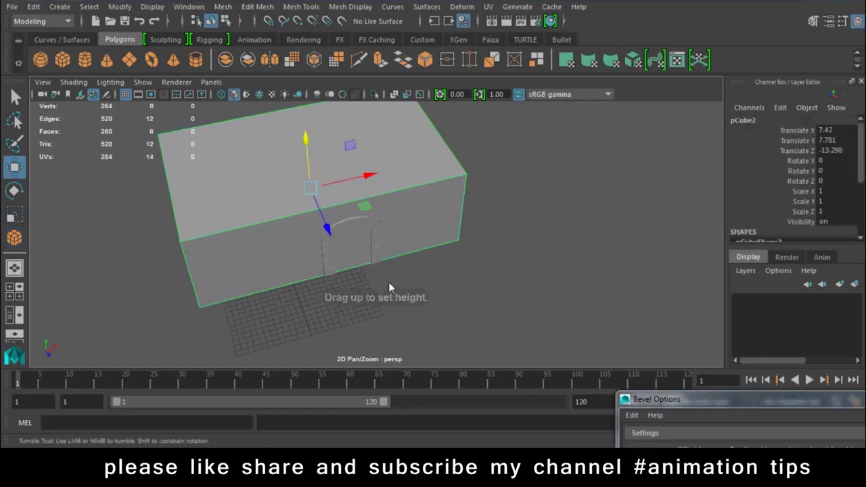
pyautogui.keyDown('alt'); pyautogui.moveTo(388, 288); pyautogui.dragTo(560, 370, button='right'); pyautogui.keyUp('alt')
pyautogui.moveTo(249, 229); pyautogui.dragTo(259, 224)
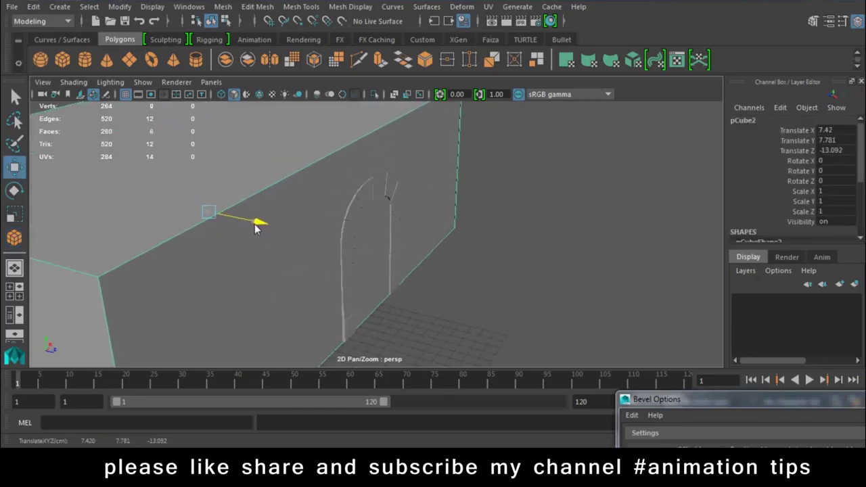
# - Scale the arch's vertices to flatten it in depth, then return to object mode
pyautogui.click(373, 198)
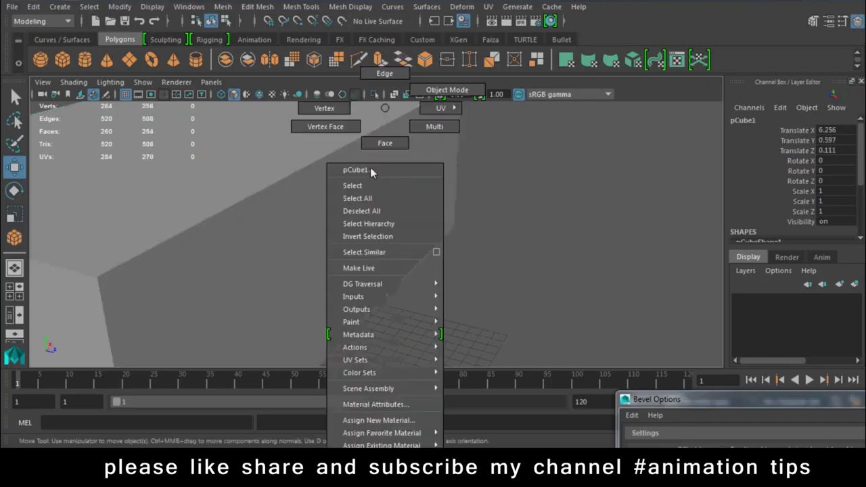
pyautogui.moveTo(370, 168); pyautogui.dragTo(337, 208, button='right')
pyautogui.moveTo(338, 208)
pyautogui.keyDown('alt'); pyautogui.mouseDown()
pyautogui.moveTo(388, 196)
pyautogui.moveTo(442, 138)
pyautogui.moveTo(415, 317)
pyautogui.mouseUp(); pyautogui.keyUp('alt')
pyautogui.moveTo(434, 267)
pyautogui.keyDown('alt'); pyautogui.mouseDown()
pyautogui.moveTo(407, 279)
pyautogui.moveTo(423, 287)
pyautogui.moveTo(373, 255)
pyautogui.mouseUp(); pyautogui.keyUp('alt')
pyautogui.press('r')
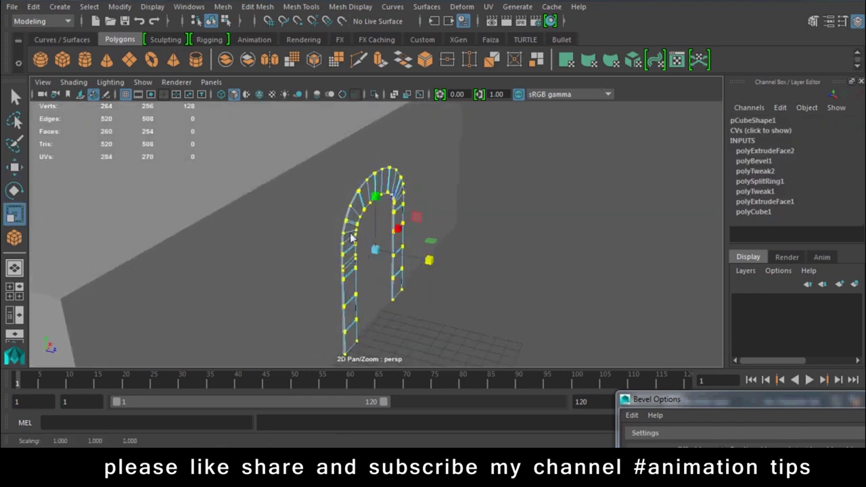
pyautogui.press('w')
pyautogui.moveTo(356, 118); pyautogui.dragTo(413, 91, button='right')
# - Select the wall box and enable Wireframe on Shaded viewport shading
pyautogui.moveTo(519, 278)
pyautogui.keyDown('alt'); pyautogui.mouseDown()
pyautogui.moveTo(420, 315)
pyautogui.moveTo(368, 251)
pyautogui.moveTo(436, 176)
pyautogui.mouseUp(); pyautogui.keyUp('alt')
pyautogui.click(368, 249)
pyautogui.click(435, 168)
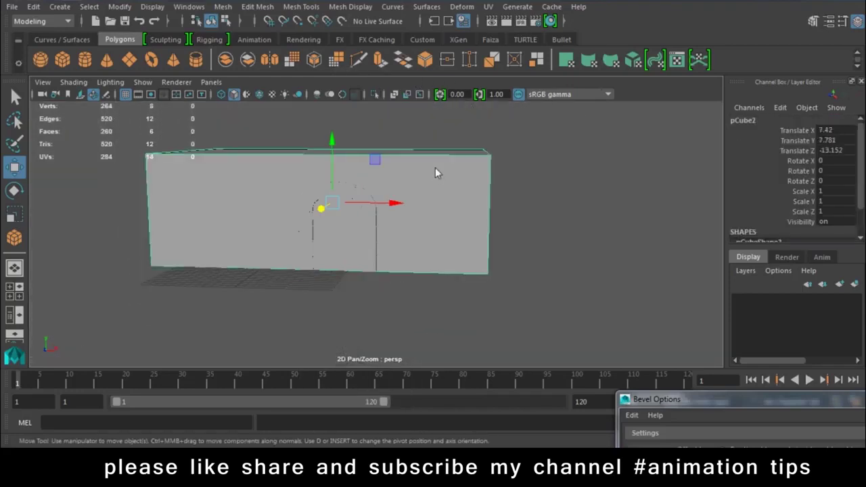
pyautogui.moveTo(436, 167); pyautogui.dragTo(354, 110, button='right')
pyautogui.keyDown('alt'); pyautogui.moveTo(354, 111); pyautogui.dragTo(455, 243); pyautogui.keyUp('alt')
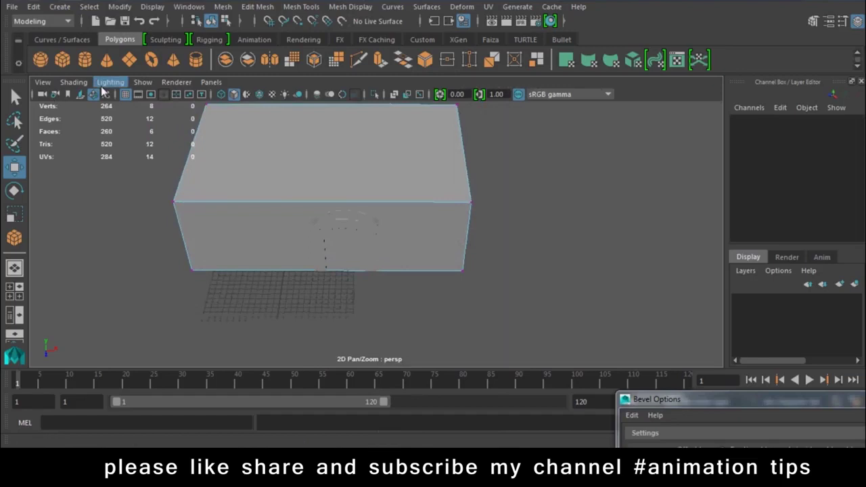
pyautogui.click(76, 82)
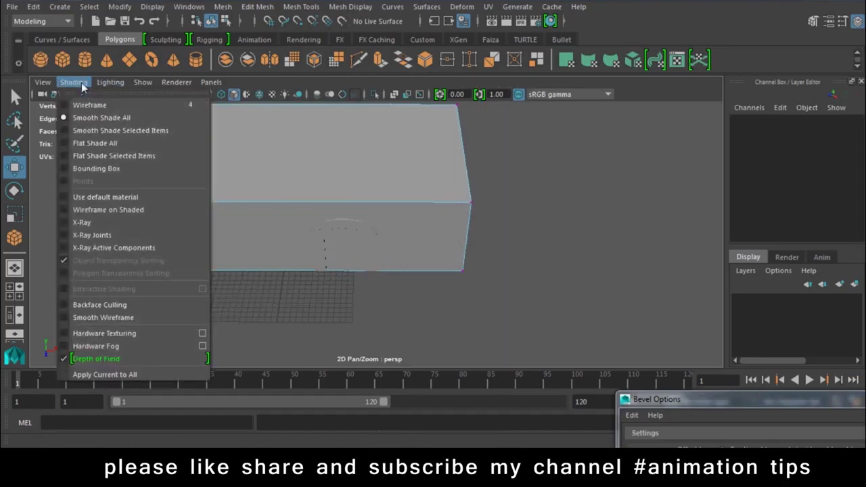
pyautogui.click(105, 210)
pyautogui.keyDown('alt'); pyautogui.moveTo(322, 260); pyautogui.dragTo(385, 241); pyautogui.keyUp('alt')
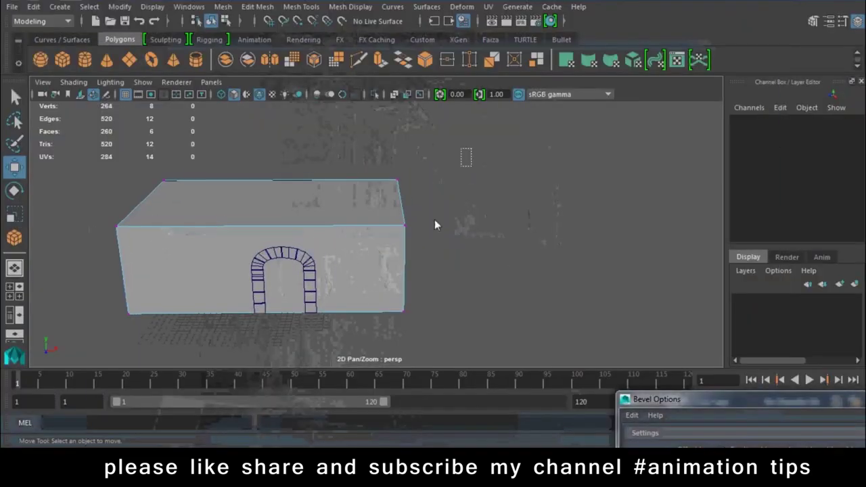
# - Extrude the wall box's top face and raise it upward
pyautogui.click(391, 276)
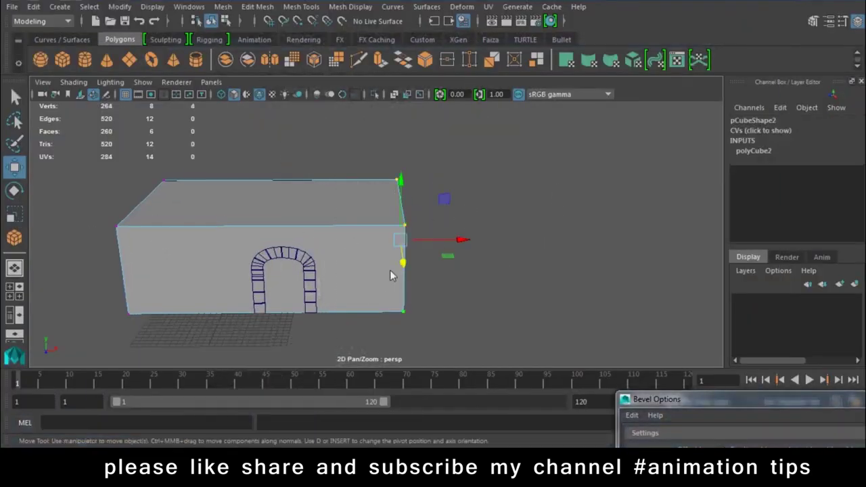
pyautogui.keyDown('alt'); pyautogui.moveTo(458, 239); pyautogui.dragTo(335, 295); pyautogui.keyUp('alt')
pyautogui.scroll(3, 335, 295)
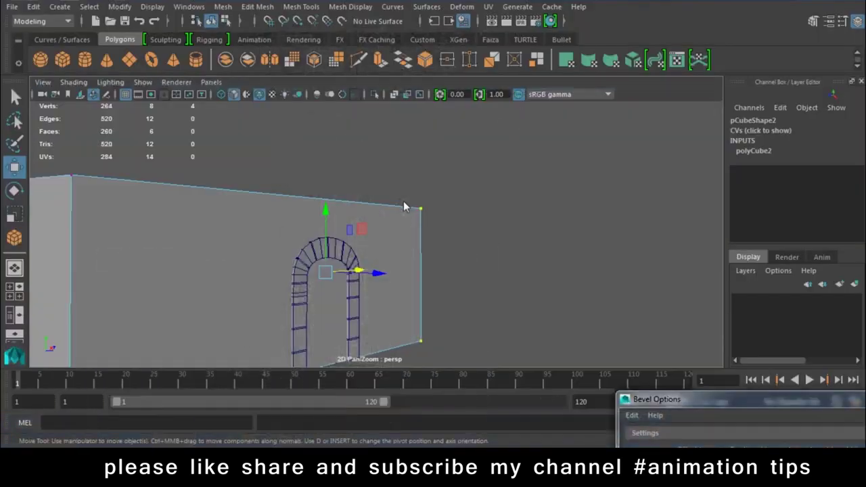
pyautogui.moveTo(404, 108); pyautogui.dragTo(407, 151, button='right')
pyautogui.moveTo(407, 151)
pyautogui.keyDown('alt'); pyautogui.mouseDown()
pyautogui.moveTo(397, 203)
pyautogui.moveTo(339, 230)
pyautogui.mouseUp(); pyautogui.keyUp('alt')
pyautogui.click(338, 230)
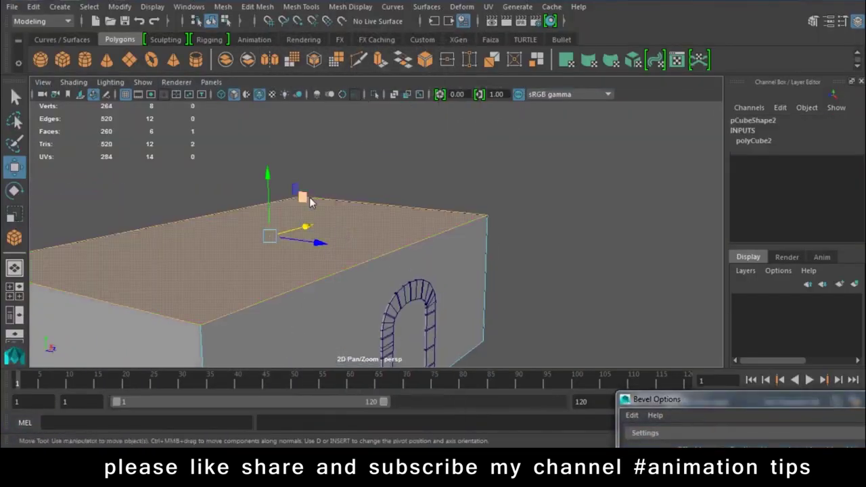
pyautogui.click(380, 62)
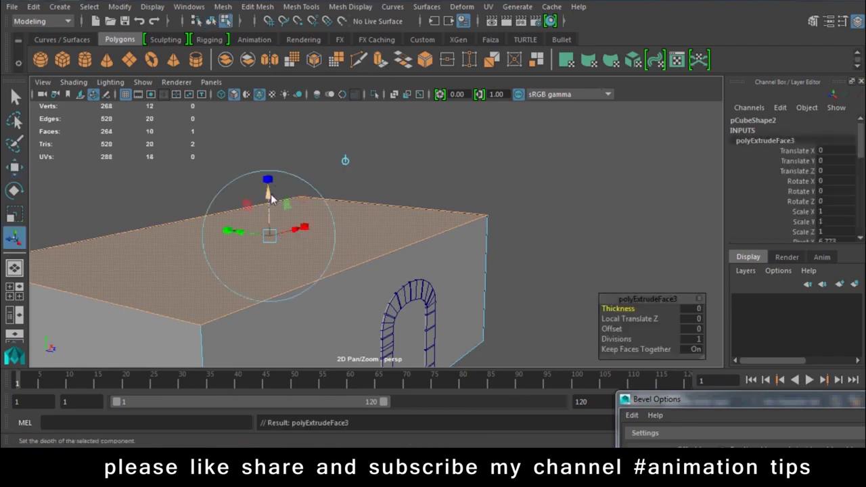
pyautogui.moveTo(271, 193); pyautogui.dragTo(281, 103)
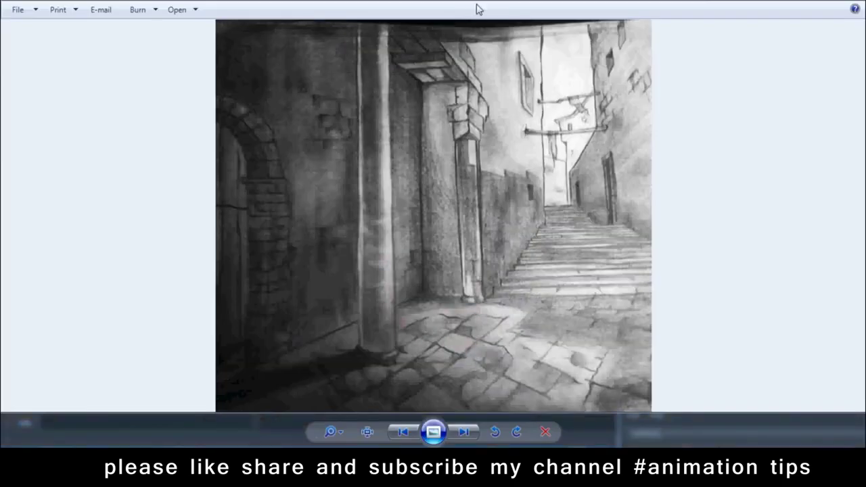
pyautogui.moveTo(173, 432)
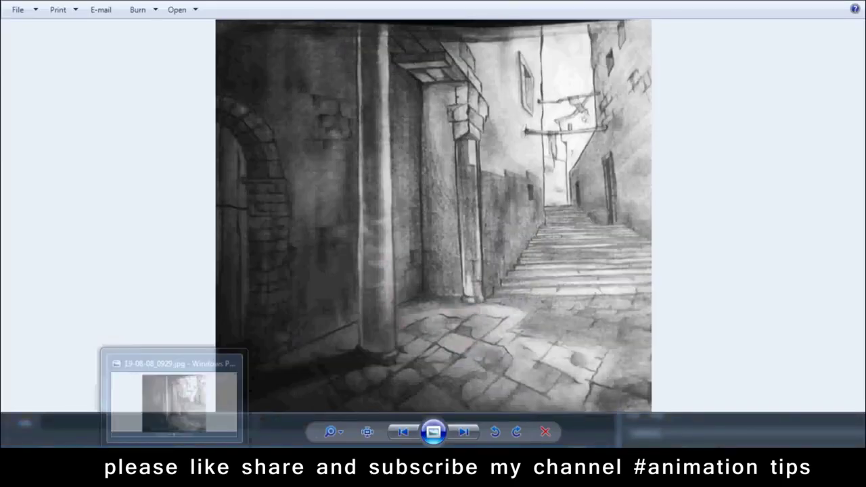
# - Extrude the right-side wall faces sideways to add a second bay beside the arch
pyautogui.click(240, 428)
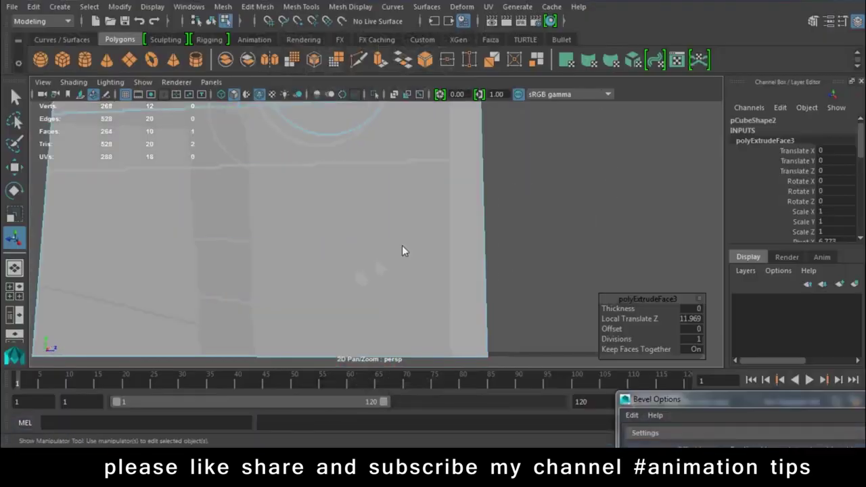
pyautogui.keyDown('alt'); pyautogui.moveTo(308, 304); pyautogui.dragTo(437, 254); pyautogui.keyUp('alt')
pyautogui.click(362, 223)
pyautogui.click(505, 264)
pyautogui.keyDown('alt'); pyautogui.moveTo(504, 264); pyautogui.dragTo(246, 249); pyautogui.keyUp('alt')
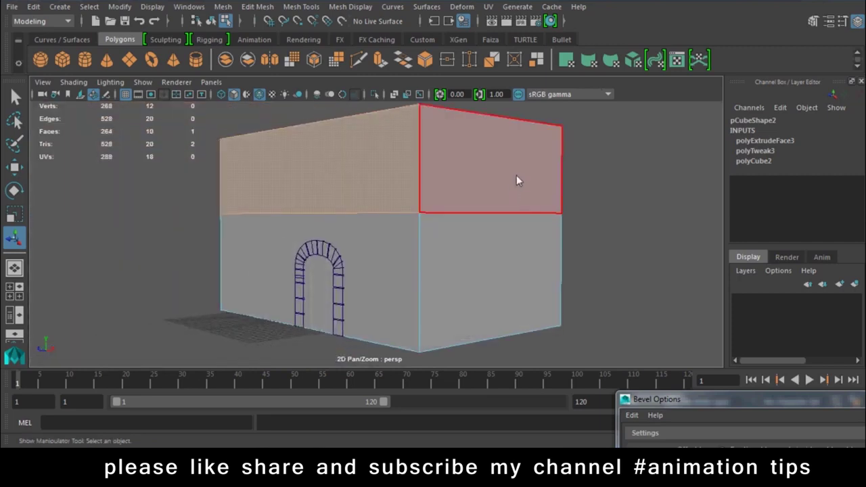
pyautogui.click(516, 175)
pyautogui.keyDown('shift'); pyautogui.click(492, 277); pyautogui.keyUp('shift')
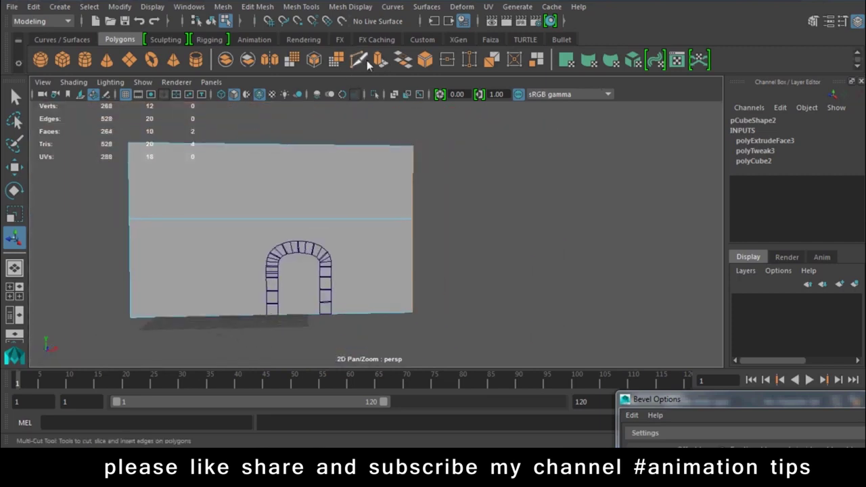
pyautogui.click(383, 62)
pyautogui.moveTo(440, 263); pyautogui.dragTo(601, 258)
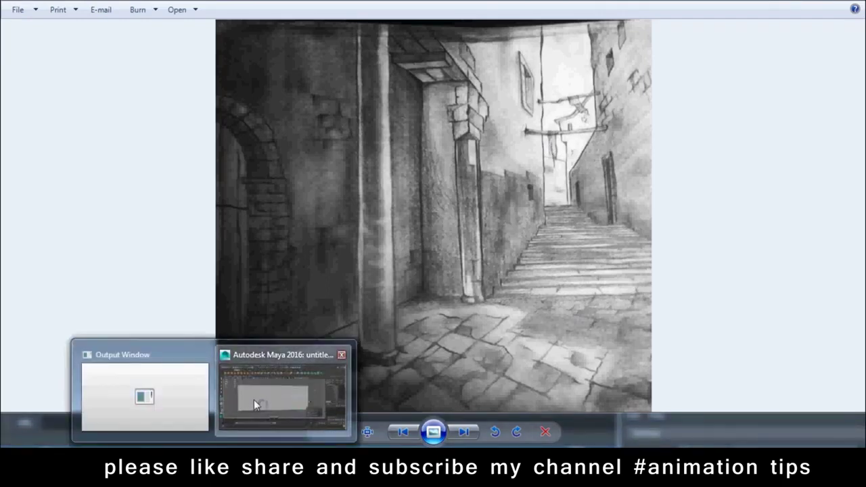
pyautogui.click(254, 399)
pyautogui.click(451, 269)
# - Extrude the upper wall faces outward about 4.8 units (Local Translate Z) into an overhang
pyautogui.keyDown('shift'); pyautogui.click(430, 210); pyautogui.keyUp('shift')
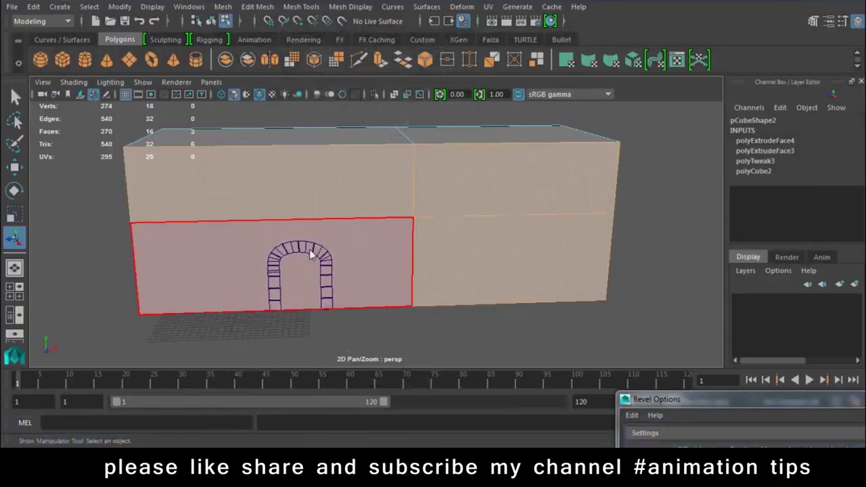
pyautogui.press('f')
pyautogui.click(380, 59)
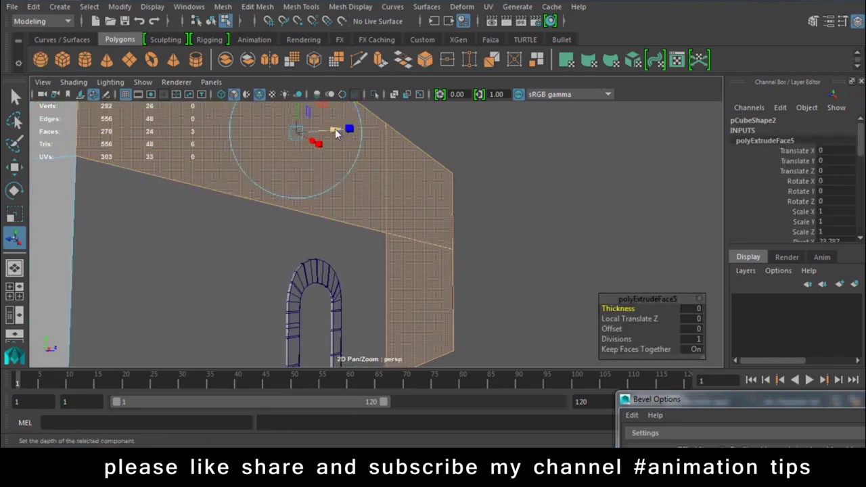
pyautogui.moveTo(349, 128); pyautogui.dragTo(357, 249)
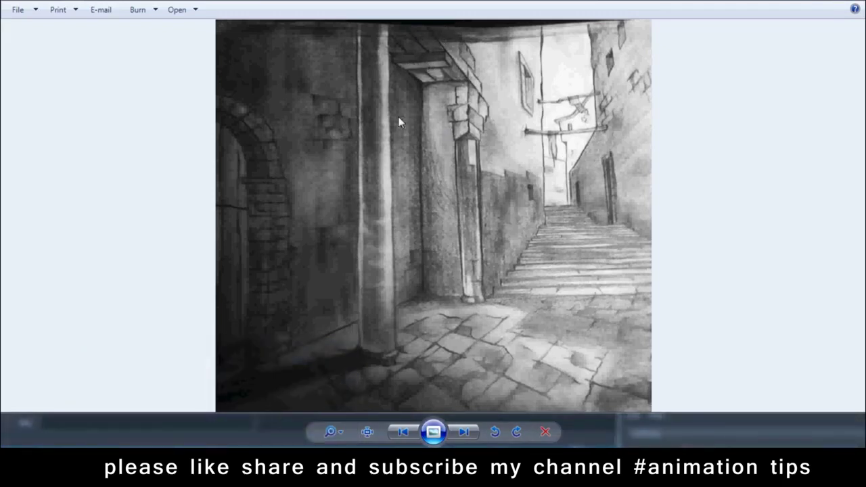
pyautogui.click(278, 369)
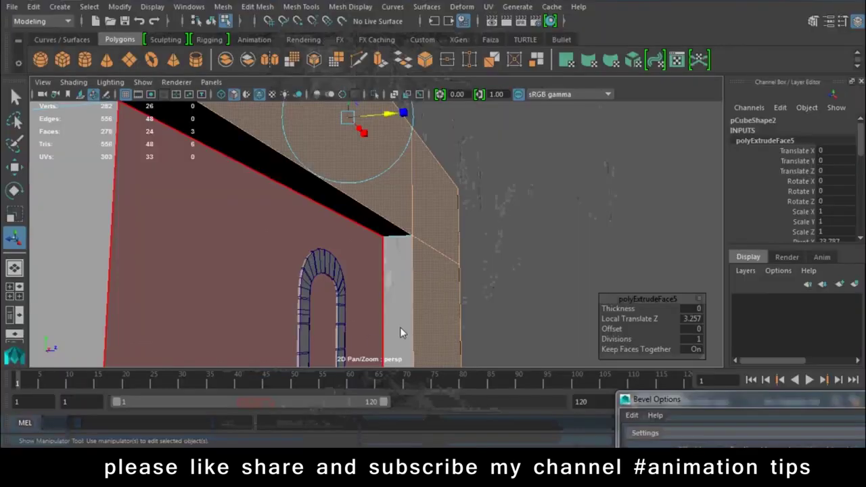
pyautogui.moveTo(432, 167); pyautogui.dragTo(442, 163)
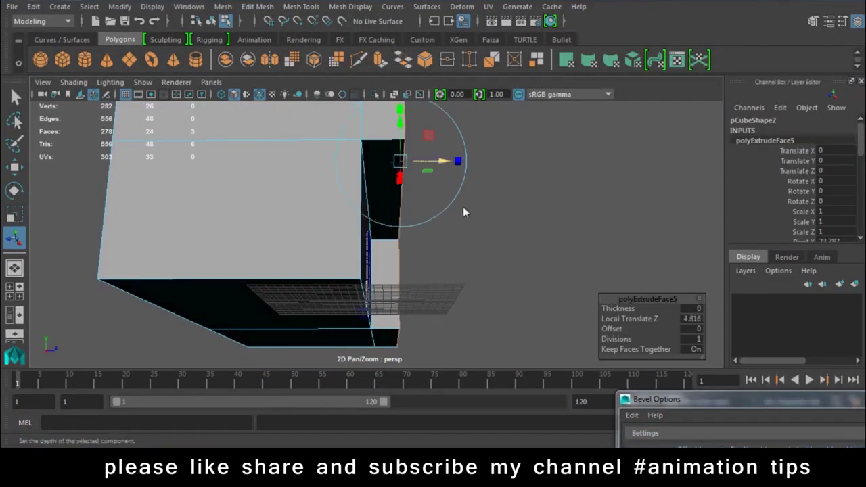
# - Deselect the overhang faces and orbit in toward the arch wall
pyautogui.keyDown('alt'); pyautogui.moveTo(463, 207); pyautogui.dragTo(454, 210); pyautogui.keyUp('alt')
pyautogui.moveTo(453, 108); pyautogui.dragTo(498, 129, button='right')
pyautogui.click(522, 274)
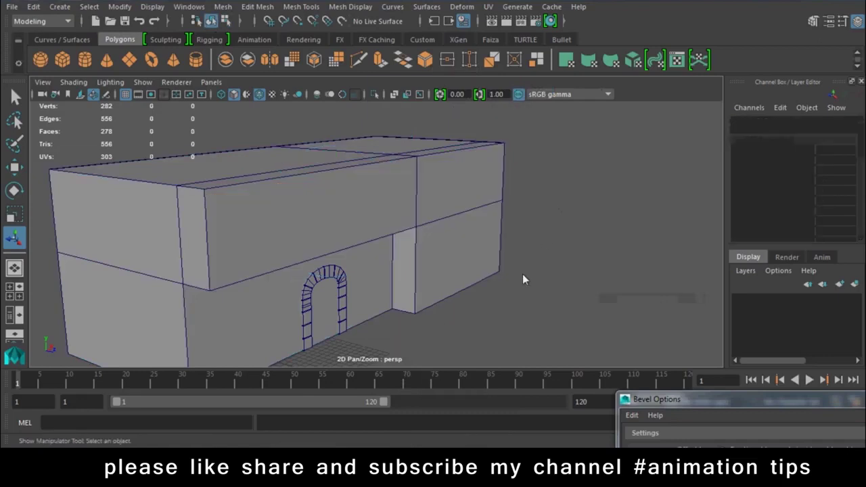
pyautogui.keyDown('alt'); pyautogui.moveTo(522, 274); pyautogui.dragTo(343, 209); pyautogui.keyUp('alt')
pyautogui.keyDown('alt'); pyautogui.moveTo(344, 209); pyautogui.dragTo(431, 342, button='right'); pyautogui.keyUp('alt')
pyautogui.keyDown('alt'); pyautogui.moveTo(433, 343); pyautogui.dragTo(294, 213); pyautogui.keyUp('alt')
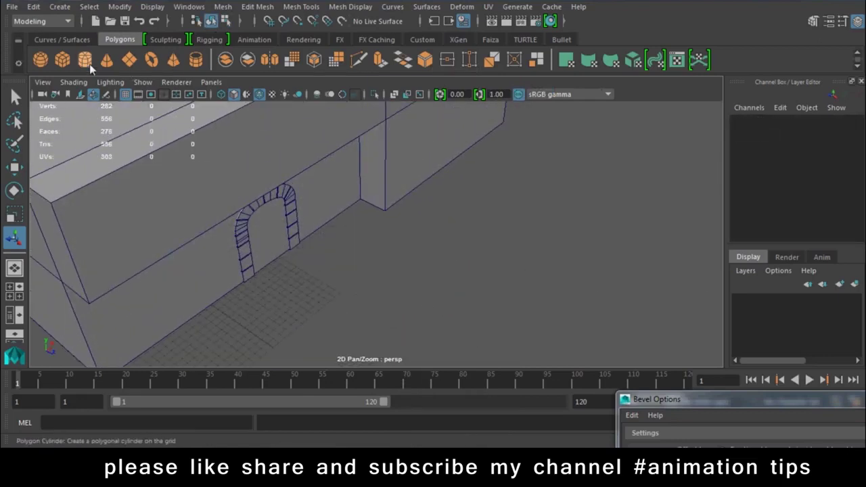
# - Create a long, thin box as the plank strip beneath the overhang
pyautogui.click(62, 61)
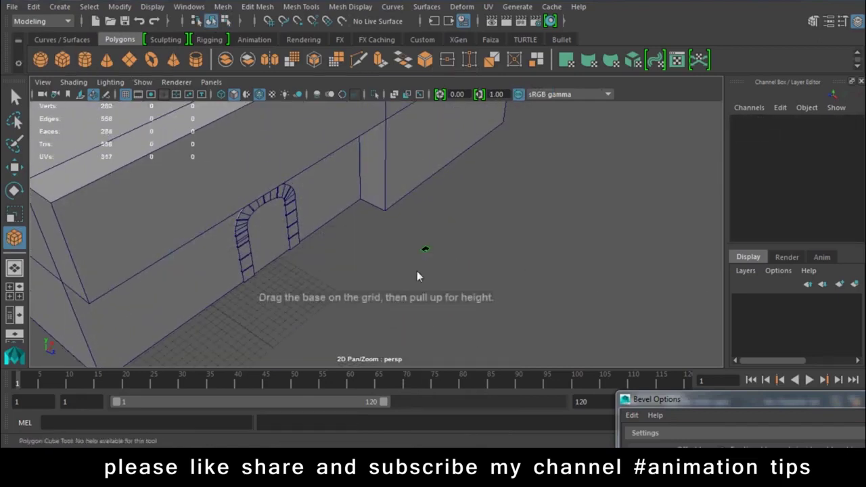
pyautogui.moveTo(427, 249); pyautogui.dragTo(376, 301)
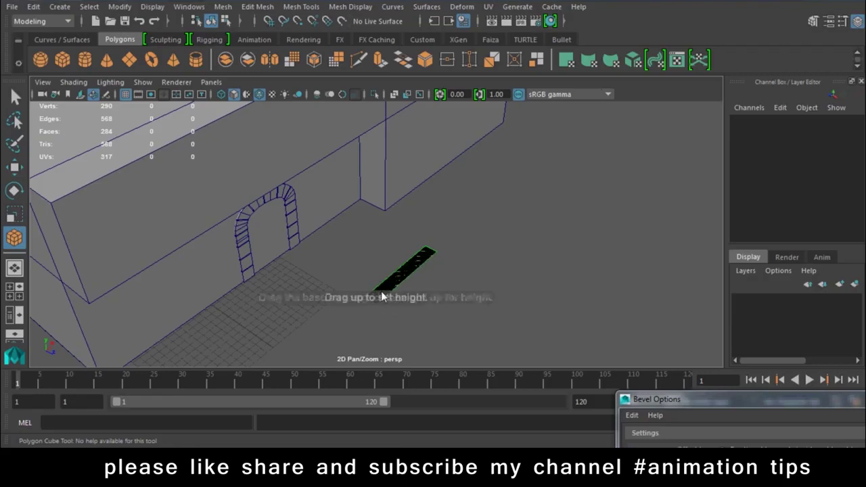
pyautogui.click(386, 273)
pyautogui.moveTo(386, 272)
pyautogui.keyDown('alt'); pyautogui.mouseDown()
pyautogui.moveTo(411, 264)
pyautogui.moveTo(527, 302)
pyautogui.mouseUp(); pyautogui.keyUp('alt')
pyautogui.keyDown('alt'); pyautogui.moveTo(526, 302); pyautogui.dragTo(498, 333, button='right'); pyautogui.keyUp('alt')
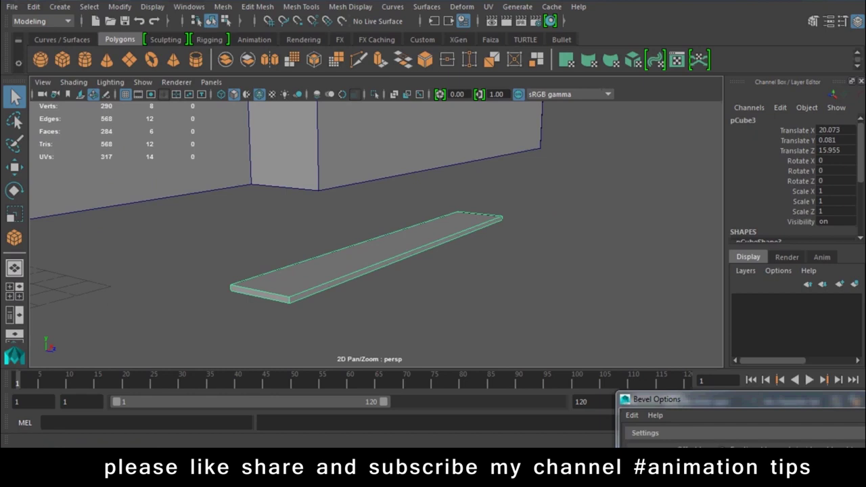
# - Set the plank's subdivisions to 14 along the width and 4 along the depth
pyautogui.click(302, 7)
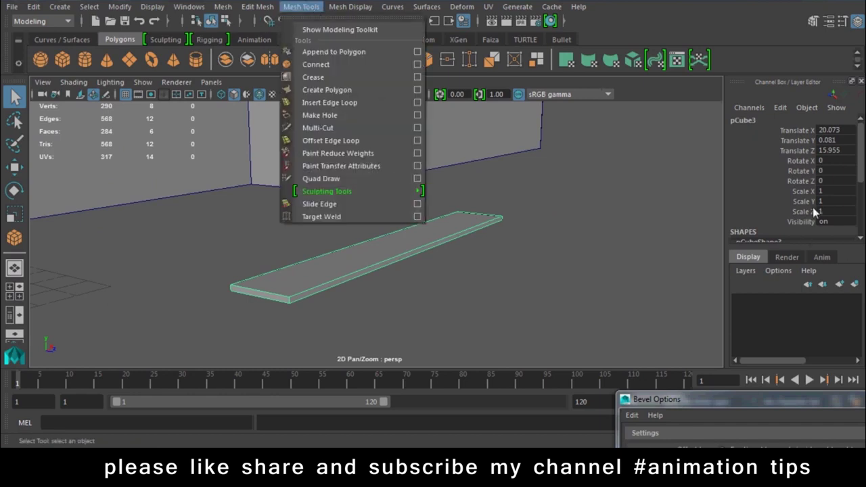
pyautogui.scroll(-3, 813, 207)
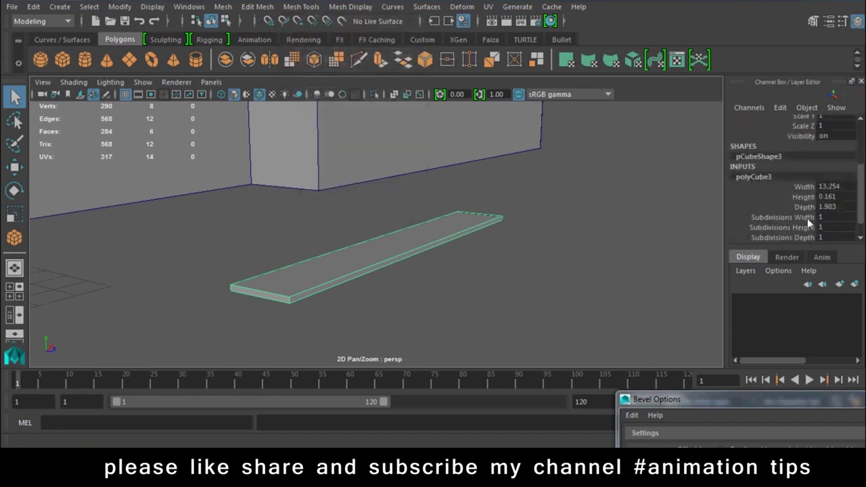
pyautogui.click(808, 218)
pyautogui.keyDown('ctrl'); pyautogui.click(804, 238); pyautogui.keyUp('ctrl')
pyautogui.moveTo(406, 238); pyautogui.dragTo(433, 241, button='middle')
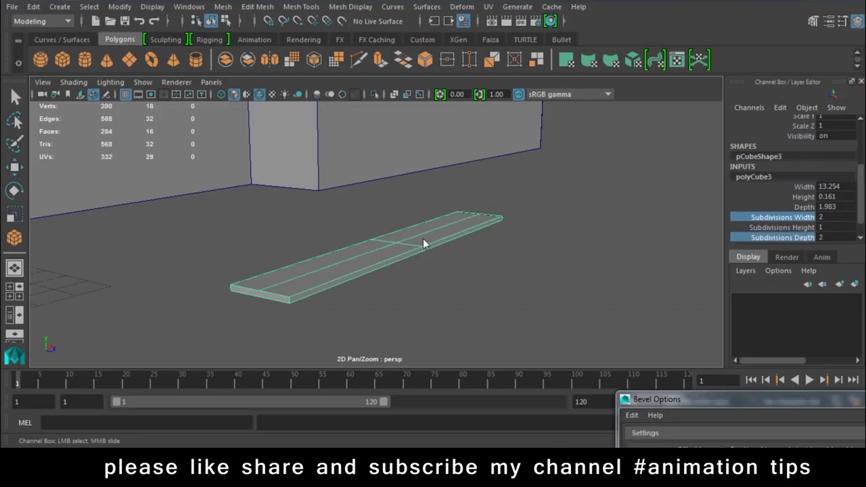
pyautogui.click(796, 239)
pyautogui.moveTo(600, 250); pyautogui.dragTo(560, 253, button='middle')
pyautogui.click(806, 217)
pyautogui.moveTo(476, 230); pyautogui.dragTo(551, 238, button='middle')
pyautogui.moveTo(454, 260)
pyautogui.keyDown('alt'); pyautogui.mouseDown()
pyautogui.moveTo(513, 256)
pyautogui.moveTo(487, 275)
pyautogui.moveTo(571, 289)
pyautogui.moveTo(474, 209)
pyautogui.moveTo(464, 272)
pyautogui.moveTo(467, 265)
pyautogui.mouseUp(); pyautogui.keyUp('alt')
# - Switch the plank to vertex mode and nudge a row of vertices sideways
pyautogui.rightClick(466, 108)
pyautogui.click(399, 107)
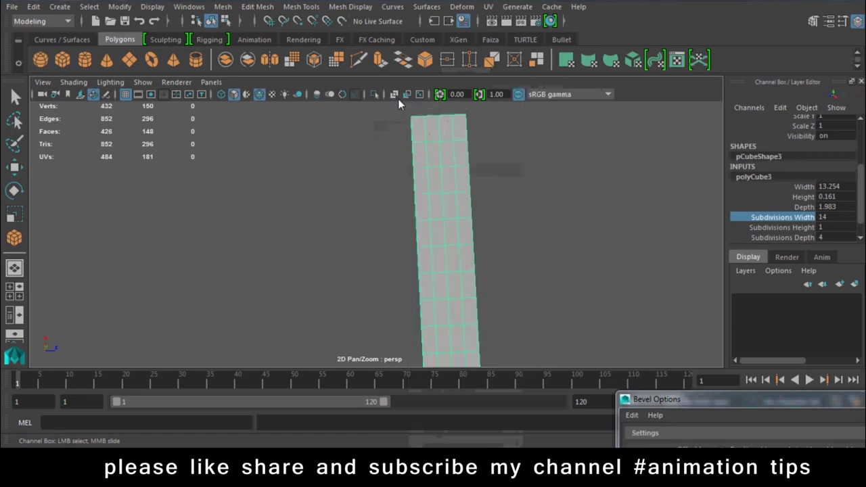
pyautogui.moveTo(359, 182)
pyautogui.mouseDown()
pyautogui.moveTo(405, 197)
pyautogui.moveTo(486, 192)
pyautogui.mouseUp()
pyautogui.press('w')
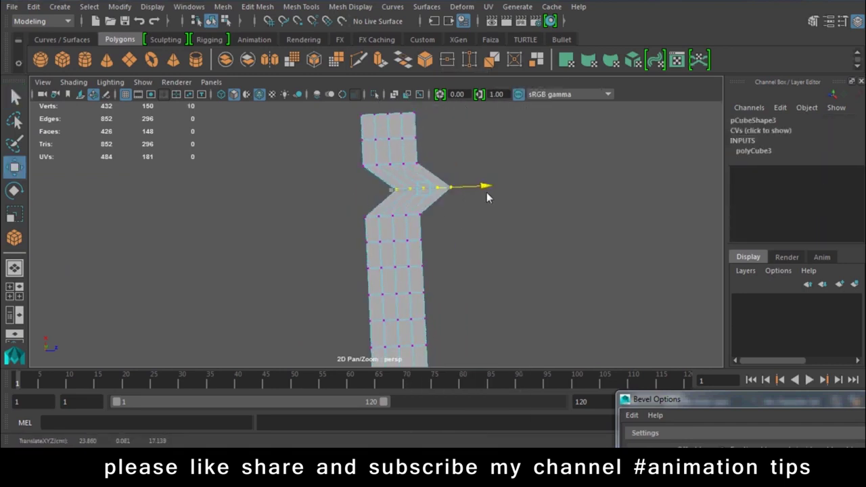
pyautogui.hotkey('ctrl', 'z')
pyautogui.scroll(2, 459, 195)
pyautogui.moveTo(457, 175); pyautogui.dragTo(457, 176)
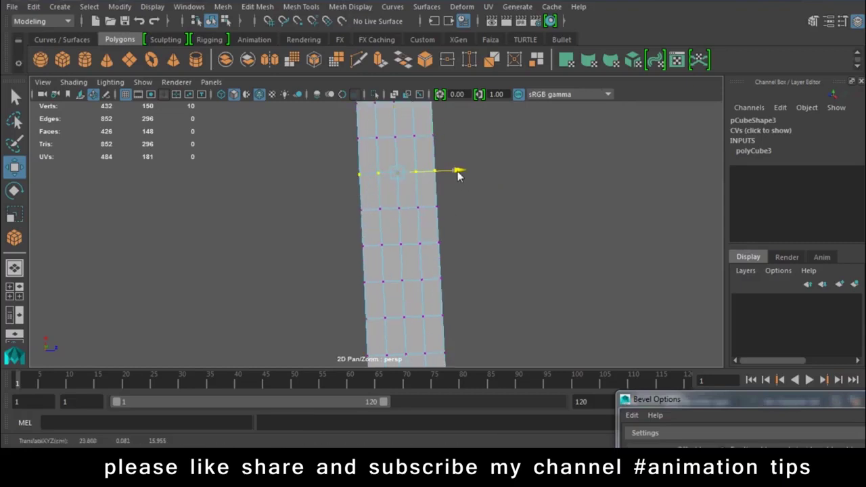
pyautogui.scroll(-2, 419, 237)
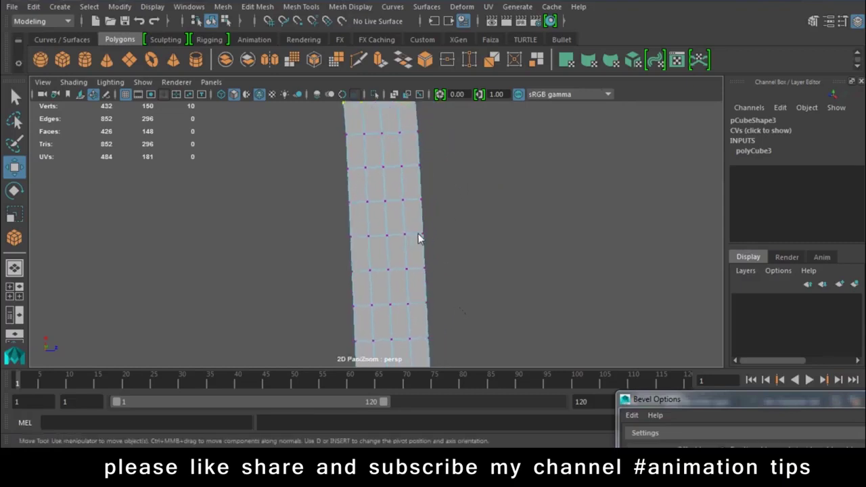
# - Nudge edge vertices and slide a vertex row sideways to warp the plank
pyautogui.moveTo(359, 215); pyautogui.dragTo(347, 241)
pyautogui.click(410, 210)
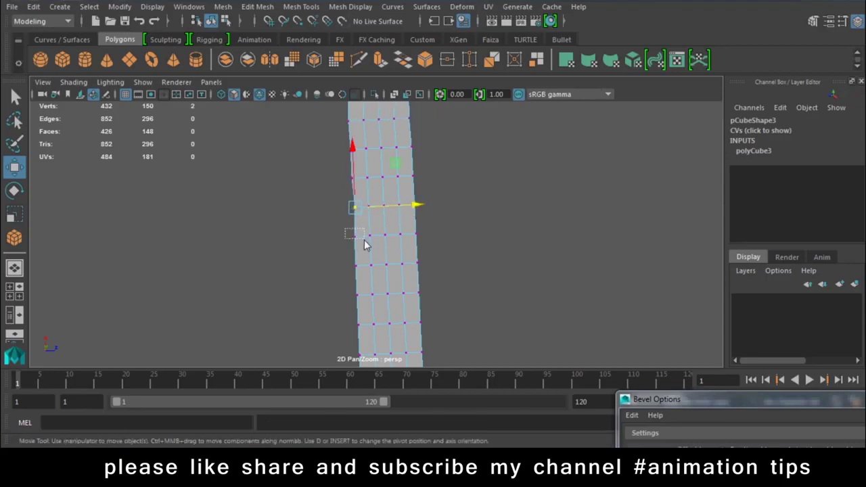
pyautogui.moveTo(412, 238); pyautogui.dragTo(415, 237)
pyautogui.scroll(-2, 404, 275)
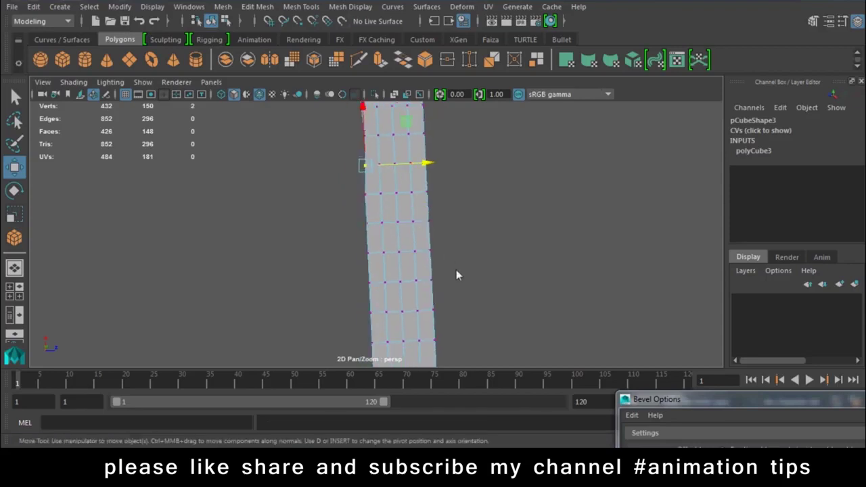
pyautogui.moveTo(452, 245)
pyautogui.mouseDown()
pyautogui.moveTo(440, 273)
pyautogui.moveTo(355, 291)
pyautogui.mouseUp()
pyautogui.moveTo(443, 283); pyautogui.dragTo(446, 282)
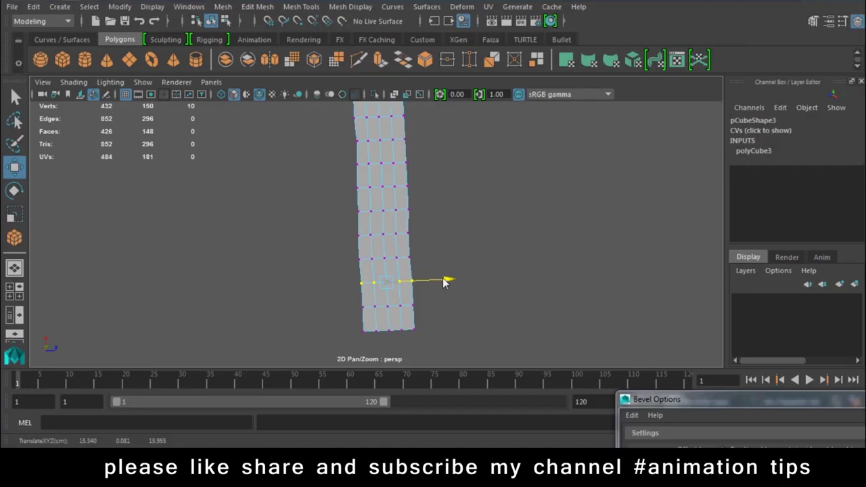
pyautogui.moveTo(444, 283)
pyautogui.keyDown('alt'); pyautogui.mouseDown(button='right')
pyautogui.moveTo(396, 240)
pyautogui.moveTo(430, 275)
pyautogui.mouseUp(button='right'); pyautogui.keyUp('alt')
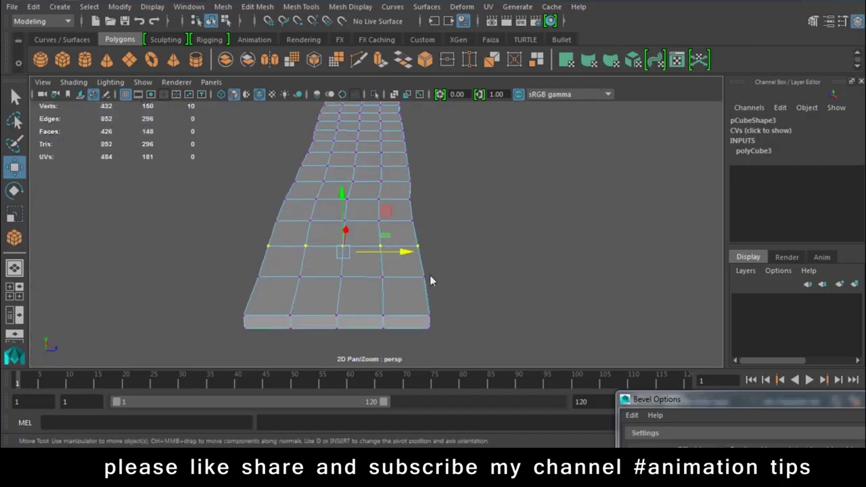
pyautogui.keyDown('alt'); pyautogui.moveTo(398, 177); pyautogui.dragTo(398, 200, button='right'); pyautogui.keyUp('alt')
# - Shift the plank's near-end vertices to warp that end
pyautogui.click(355, 199)
pyautogui.click(353, 157)
pyautogui.click(327, 197)
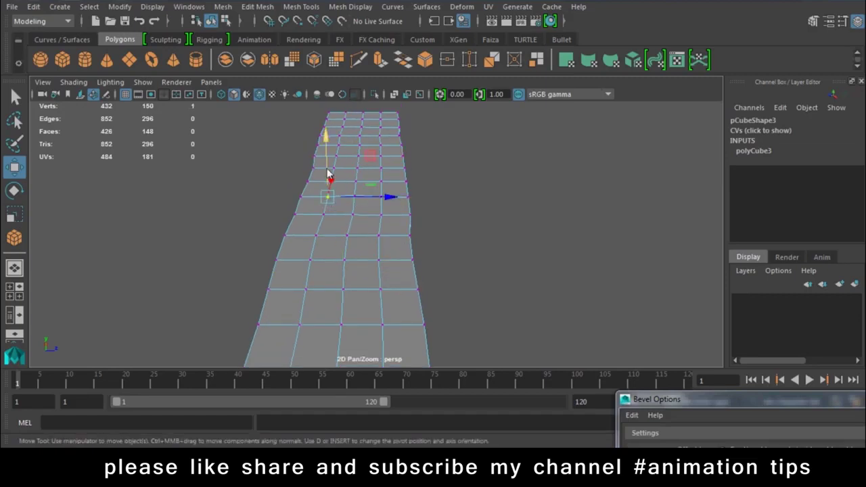
pyautogui.click(345, 261)
pyautogui.keyDown('shift'); pyautogui.click(311, 260); pyautogui.keyUp('shift')
pyautogui.moveTo(327, 216); pyautogui.dragTo(366, 205)
pyautogui.scroll(-3, 342, 295)
pyautogui.click(363, 256)
pyautogui.click(370, 133)
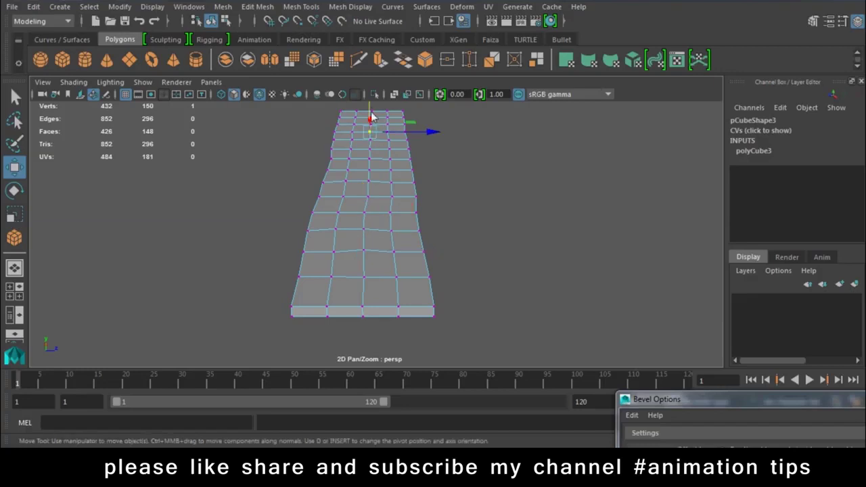
# - Lift several vertices along the plank to warp its surface
pyautogui.moveTo(373, 103)
pyautogui.keyDown('alt'); pyautogui.mouseDown()
pyautogui.moveTo(301, 217)
pyautogui.moveTo(373, 258)
pyautogui.moveTo(423, 197)
pyautogui.moveTo(427, 160)
pyautogui.mouseUp(); pyautogui.keyUp('alt')
pyautogui.click(424, 196)
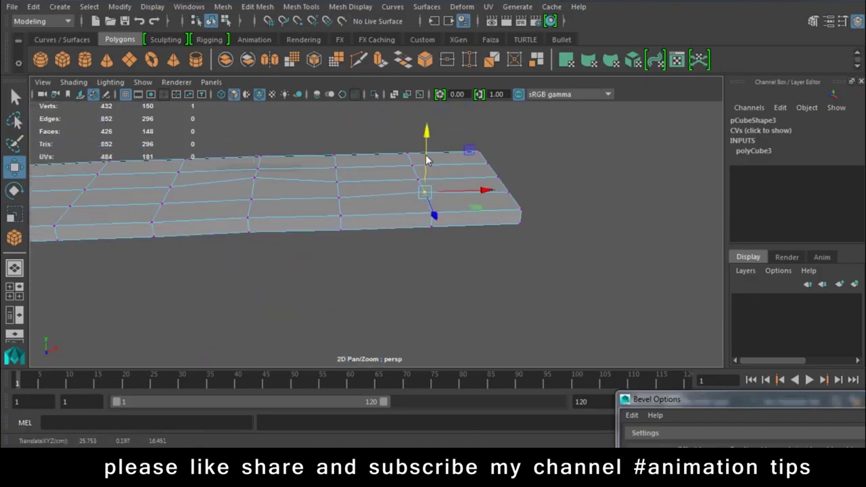
pyautogui.moveTo(249, 205)
pyautogui.keyDown('alt'); pyautogui.mouseDown()
pyautogui.moveTo(348, 238)
pyautogui.moveTo(393, 234)
pyautogui.mouseUp(); pyautogui.keyUp('alt')
pyautogui.click(340, 250)
pyautogui.click(342, 213)
pyautogui.click(208, 174)
pyautogui.keyDown('alt'); pyautogui.moveTo(209, 176); pyautogui.dragTo(392, 274, button='middle'); pyautogui.keyUp('alt')
pyautogui.moveTo(392, 274)
pyautogui.keyDown('alt'); pyautogui.mouseDown()
pyautogui.moveTo(293, 219)
pyautogui.moveTo(309, 232)
pyautogui.mouseUp(); pyautogui.keyUp('alt')
# - Select more vertices along the plank strip near its middle and near edge
pyautogui.click(314, 226)
pyautogui.moveTo(319, 179); pyautogui.dragTo(320, 186)
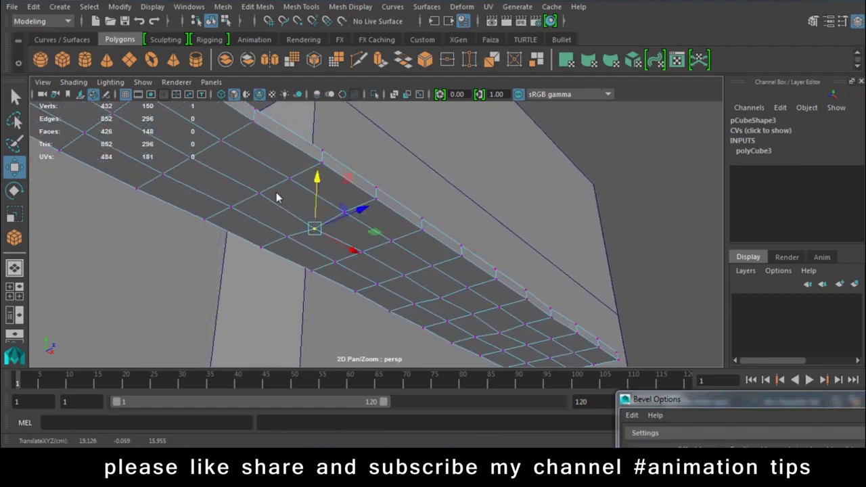
pyautogui.keyDown('alt'); pyautogui.moveTo(280, 194); pyautogui.dragTo(304, 254, button='middle'); pyautogui.keyUp('alt')
pyautogui.click(250, 222)
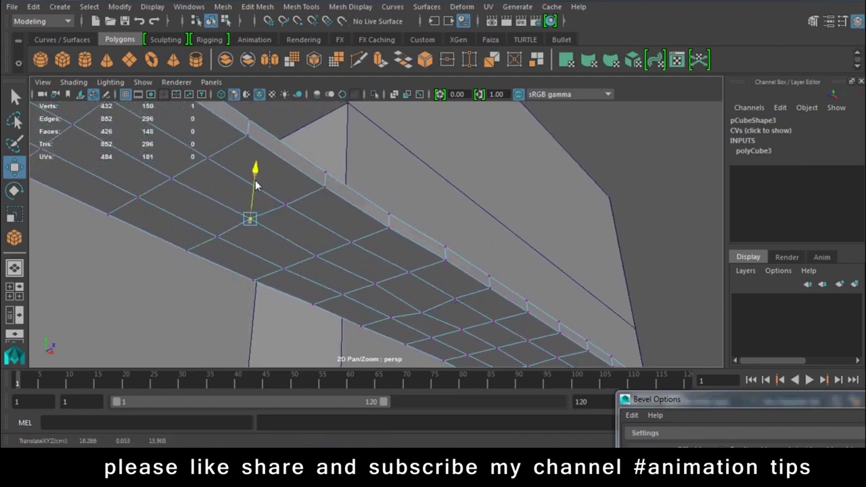
pyautogui.click(216, 237)
pyautogui.keyDown('alt'); pyautogui.moveTo(224, 215); pyautogui.dragTo(238, 226); pyautogui.keyUp('alt')
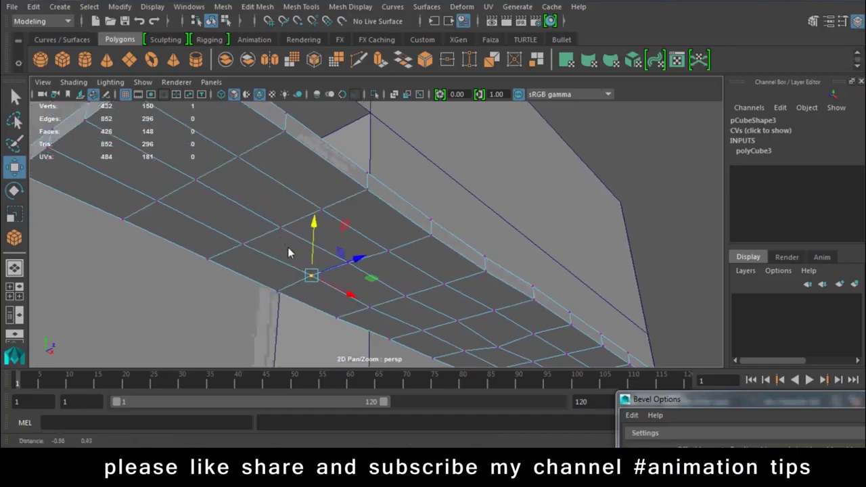
pyautogui.click(237, 225)
pyautogui.keyDown('shift'); pyautogui.click(196, 245); pyautogui.keyUp('shift')
# - Orbit around the wall and select the thin slab beneath the overhang
pyautogui.moveTo(408, 245); pyautogui.dragTo(476, 109, button='right')
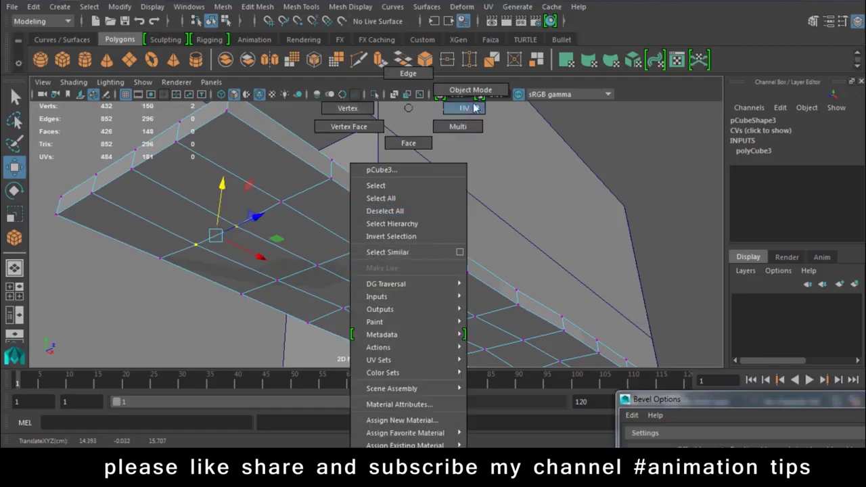
pyautogui.moveTo(590, 299)
pyautogui.keyDown('alt'); pyautogui.mouseDown()
pyautogui.moveTo(409, 259)
pyautogui.moveTo(444, 245)
pyautogui.mouseUp(); pyautogui.keyUp('alt')
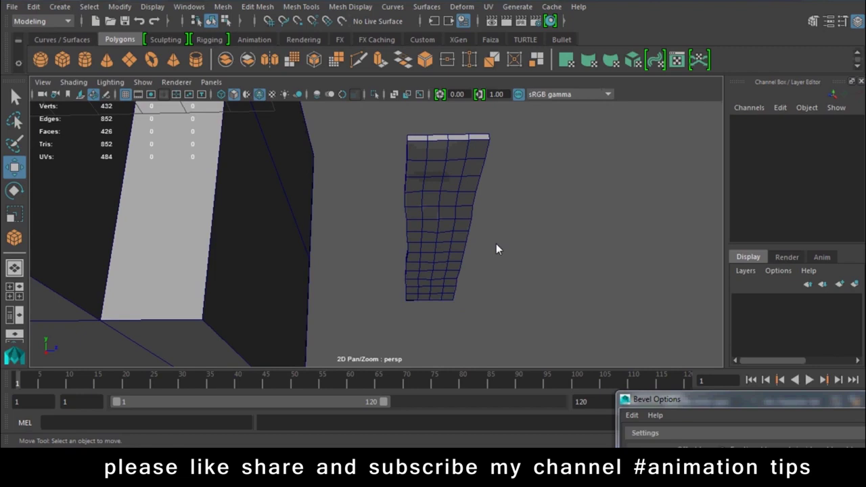
pyautogui.keyDown('alt'); pyautogui.moveTo(442, 244); pyautogui.dragTo(442, 231); pyautogui.keyUp('alt')
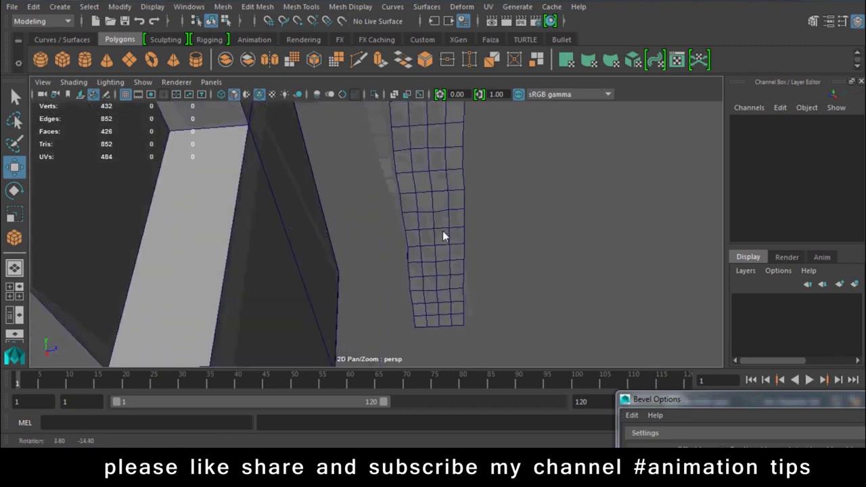
pyautogui.click(442, 230)
pyautogui.moveTo(500, 256)
pyautogui.keyDown('alt'); pyautogui.mouseDown()
pyautogui.moveTo(389, 207)
pyautogui.moveTo(406, 242)
pyautogui.moveTo(394, 217)
pyautogui.moveTo(290, 199)
pyautogui.moveTo(345, 249)
pyautogui.moveTo(453, 253)
pyautogui.mouseUp(); pyautogui.keyUp('alt')
# - Try raising a slab vertex into a peak, undo it, and open the Move tool settings
pyautogui.moveTo(473, 108); pyautogui.dragTo(415, 126, button='right')
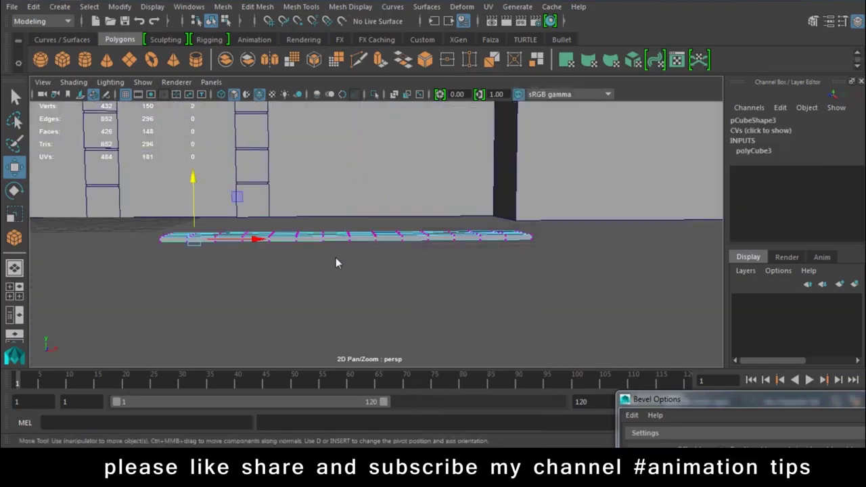
pyautogui.moveTo(349, 196)
pyautogui.mouseDown()
pyautogui.moveTo(355, 185)
pyautogui.moveTo(367, 201)
pyautogui.moveTo(349, 201)
pyautogui.moveTo(357, 211)
pyautogui.moveTo(351, 248)
pyautogui.moveTo(347, 198)
pyautogui.mouseUp()
pyautogui.hotkey('ctrl', 'z')
pyautogui.hotkey('ctrl', 'z')
pyautogui.hotkey('ctrl', 'z')
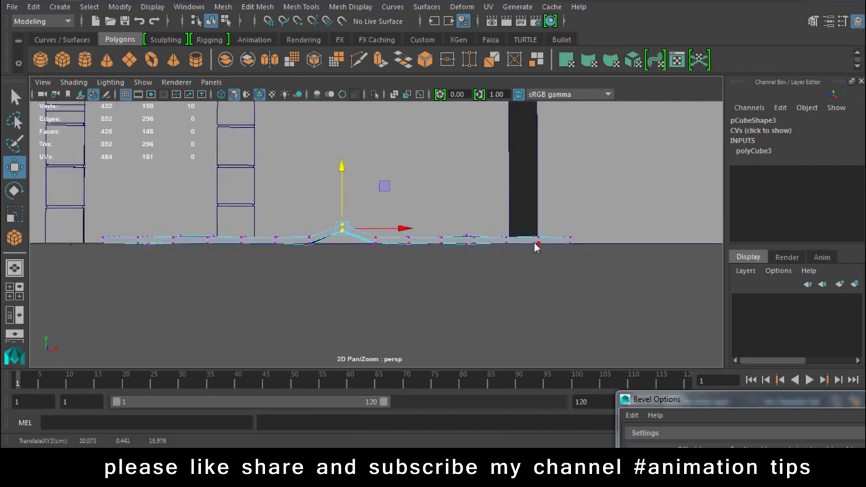
pyautogui.hotkey('ctrl', 'z')
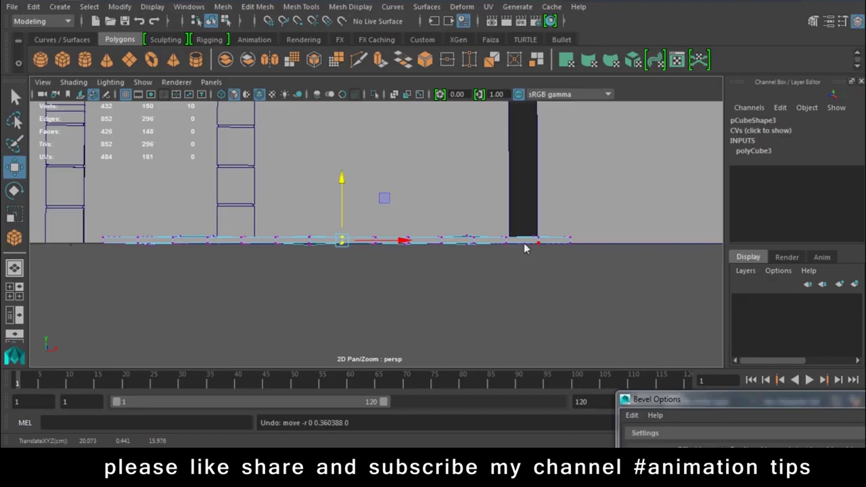
pyautogui.moveTo(320, 264); pyautogui.dragTo(359, 220)
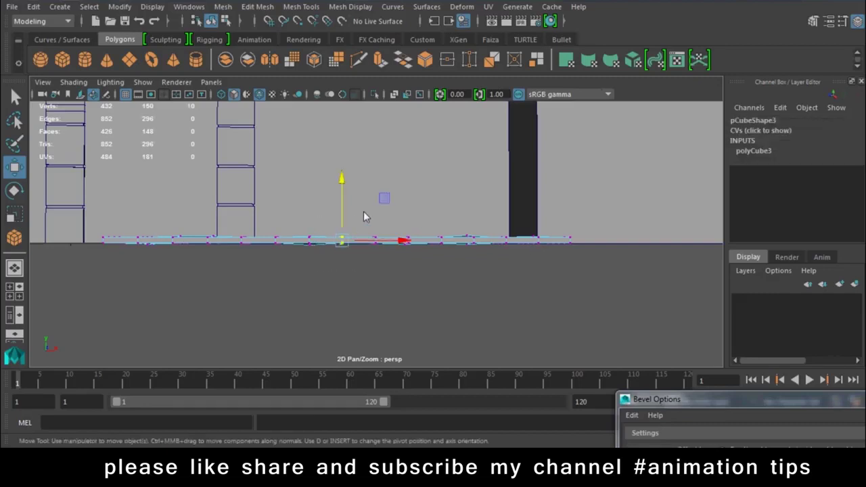
pyautogui.moveTo(342, 180); pyautogui.dragTo(344, 133)
pyautogui.hotkey('ctrl', 'z')
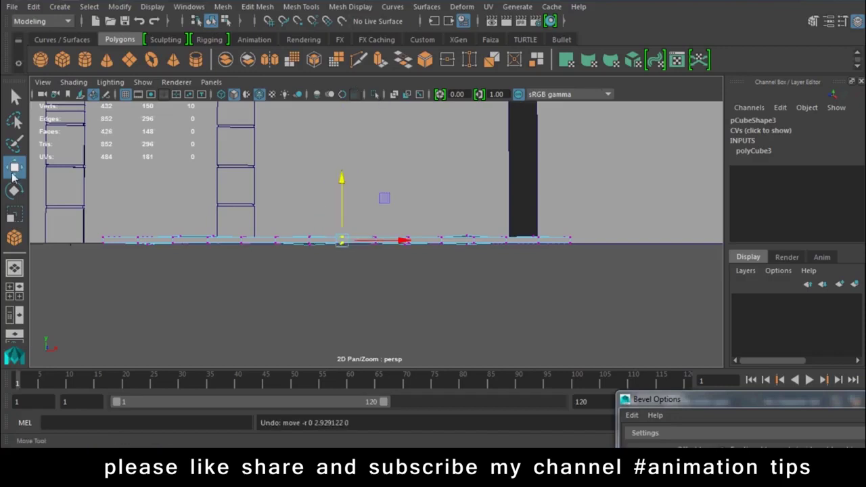
pyautogui.doubleClick(15, 169)
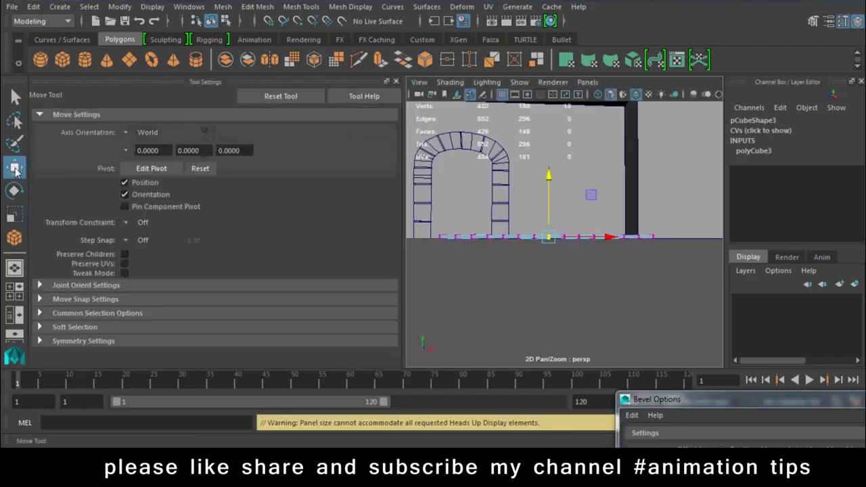
# - Expand the Soft Select options and test a sharp vertex peak, then undo it
pyautogui.click(40, 327)
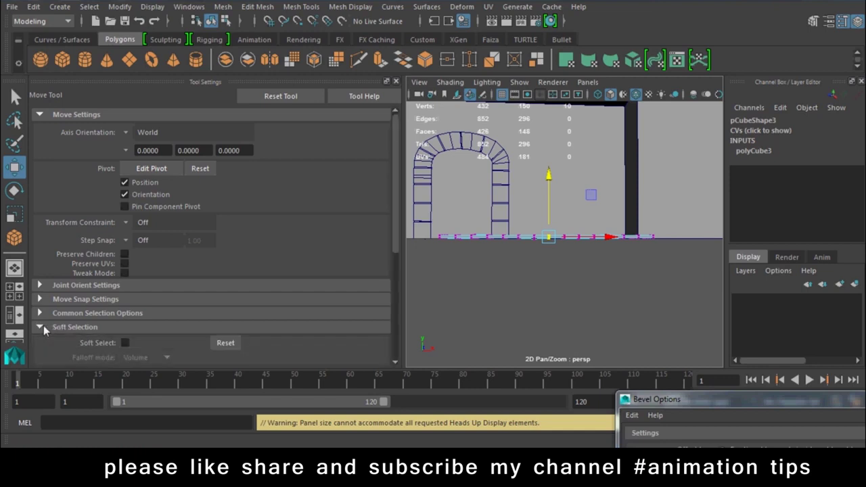
pyautogui.scroll(3, 522, 245)
pyautogui.hotkey('ctrl', 'z')
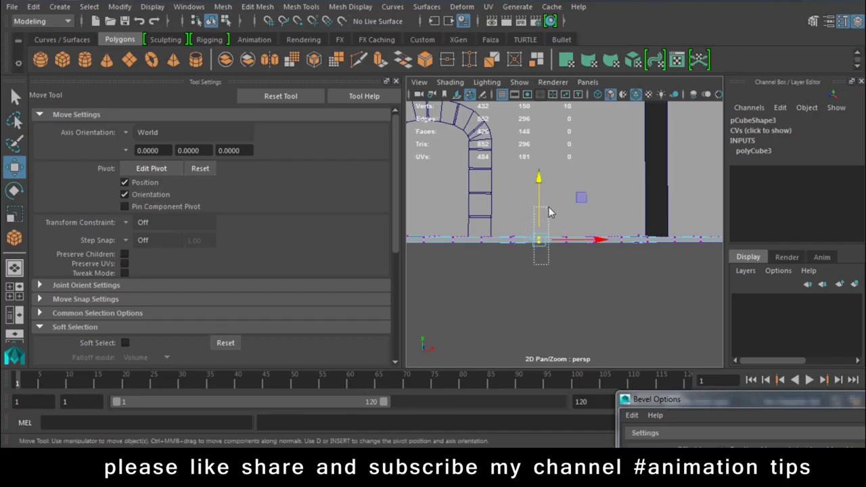
pyautogui.moveTo(541, 180); pyautogui.dragTo(552, 129)
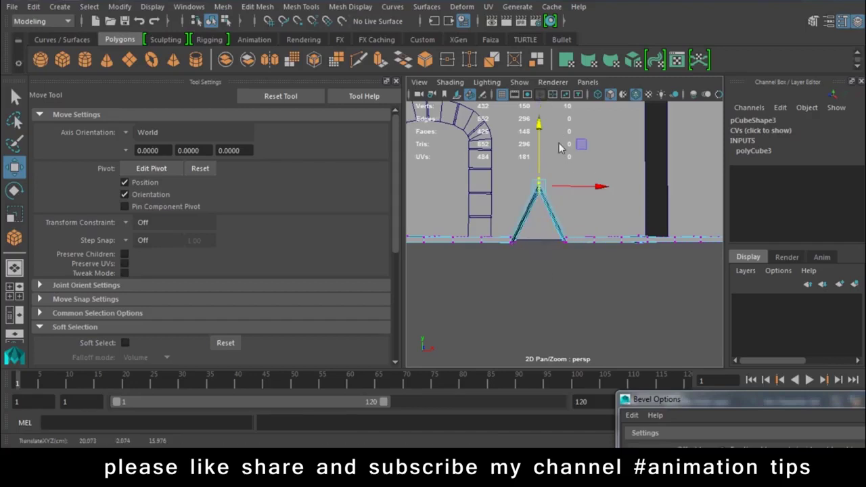
pyautogui.hotkey('ctrl', 'z')
# - Turn on Soft Select and test smooth humps on the slab edge, undoing each
pyautogui.click(126, 343)
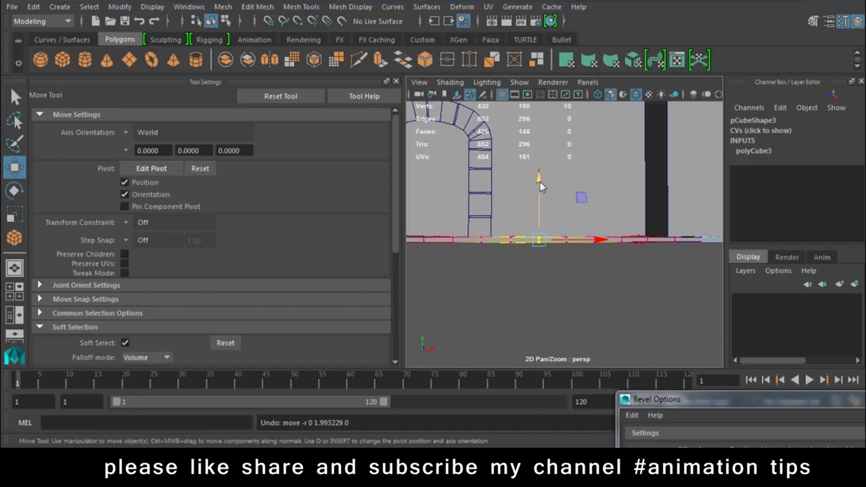
pyautogui.moveTo(540, 186); pyautogui.dragTo(549, 206)
pyautogui.hotkey('ctrl', 'z')
pyautogui.hotkey('ctrl', 'z')
pyautogui.click(126, 343)
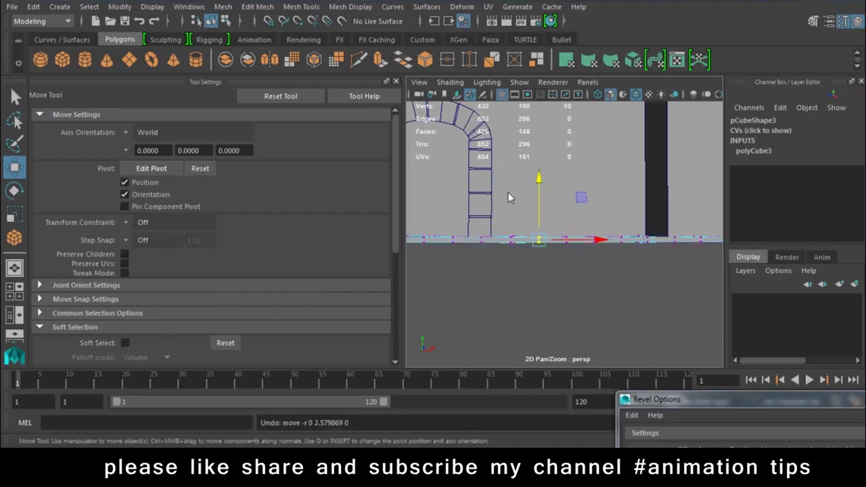
pyautogui.hotkey('ctrl', 'z')
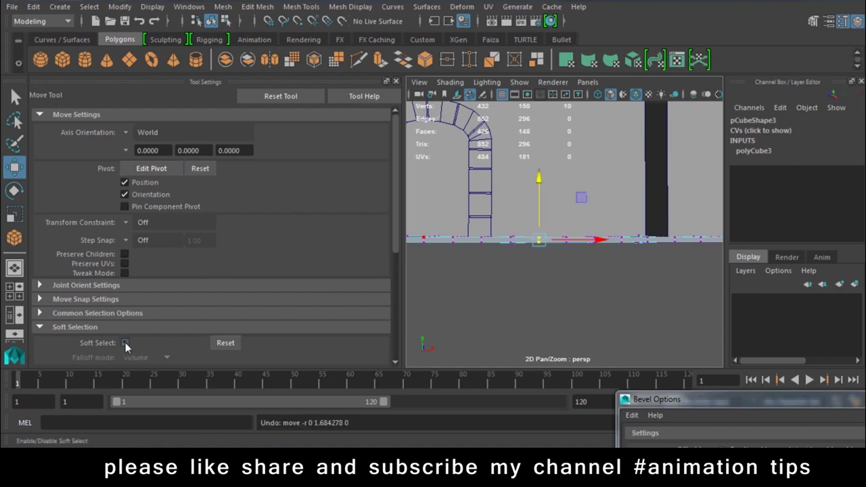
pyautogui.click(125, 344)
pyautogui.moveTo(539, 180)
pyautogui.mouseDown()
pyautogui.moveTo(551, 151)
pyautogui.moveTo(554, 210)
pyautogui.moveTo(560, 157)
pyautogui.mouseUp()
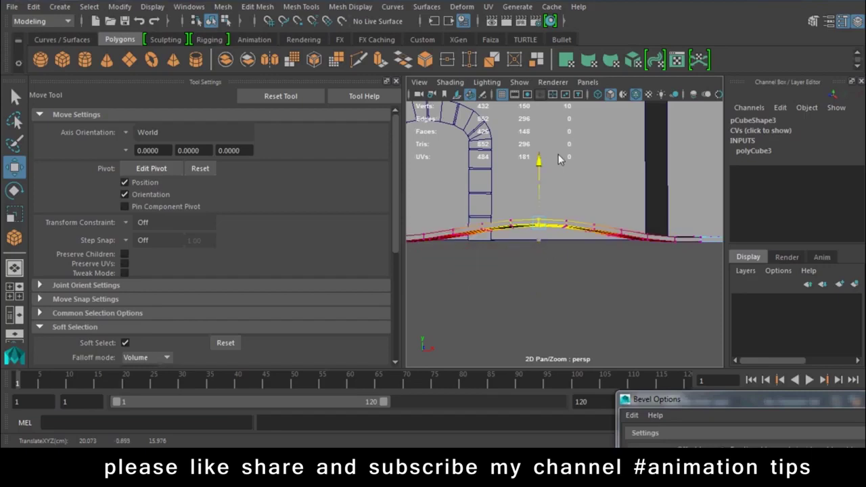
pyautogui.hotkey('ctrl', 'z')
# - Enter a smaller Soft Select falloff radius (.2) and reselect the thin floor slab
pyautogui.scroll(-3, 283, 277)
pyautogui.scroll(-3, 284, 276)
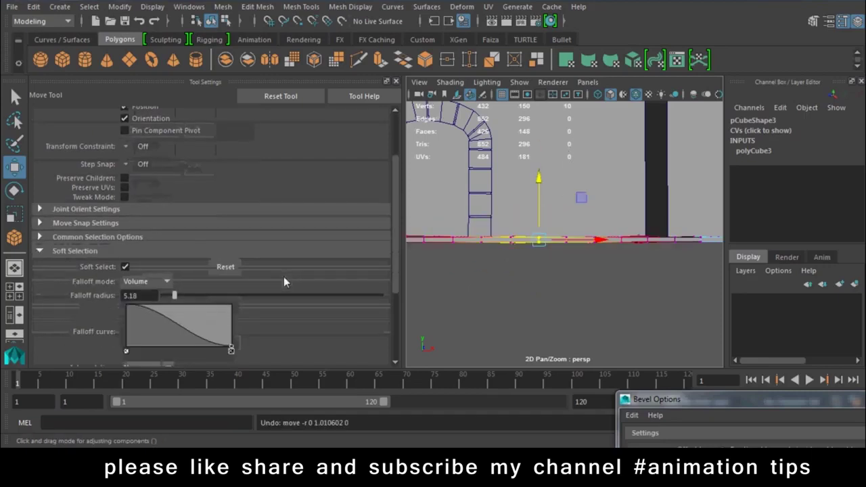
pyautogui.doubleClick(130, 296)
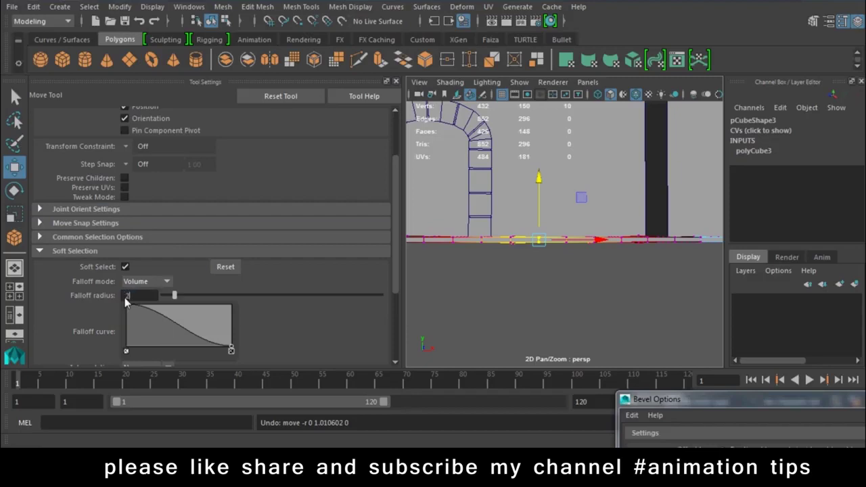
pyautogui.write('.2')
pyautogui.press('Return')
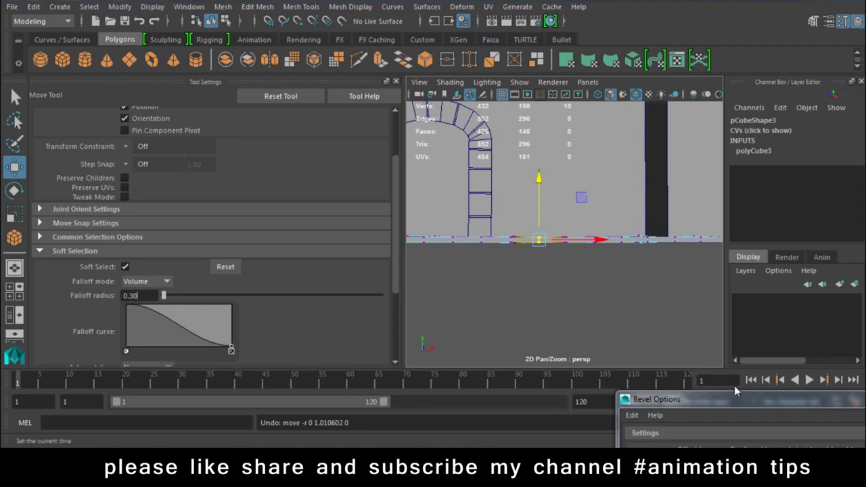
pyautogui.click(575, 322)
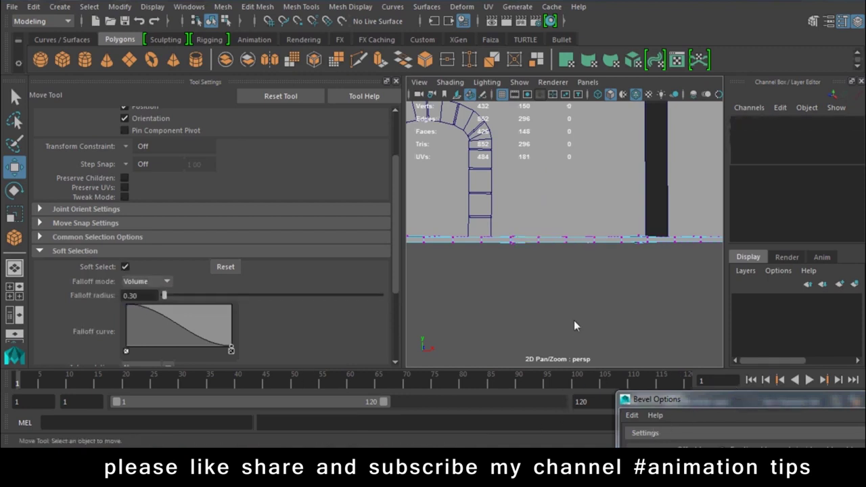
pyautogui.press('b')
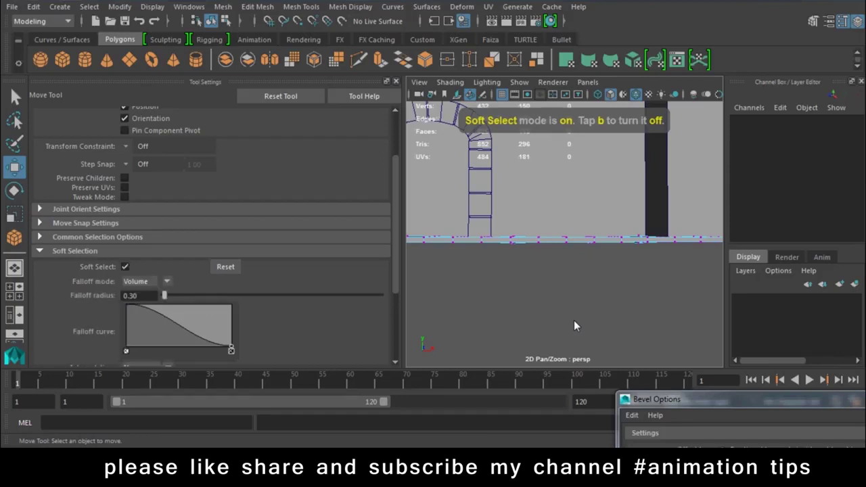
pyautogui.click(547, 239)
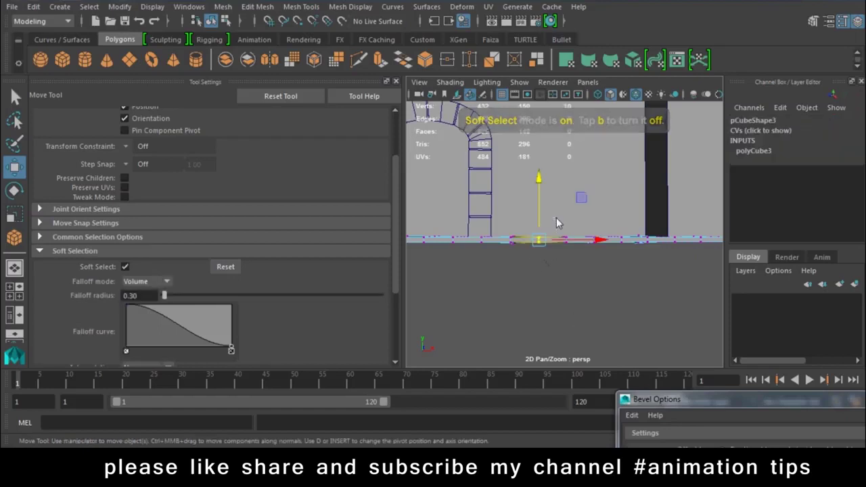
pyautogui.doubleClick(137, 298)
pyautogui.write('1')
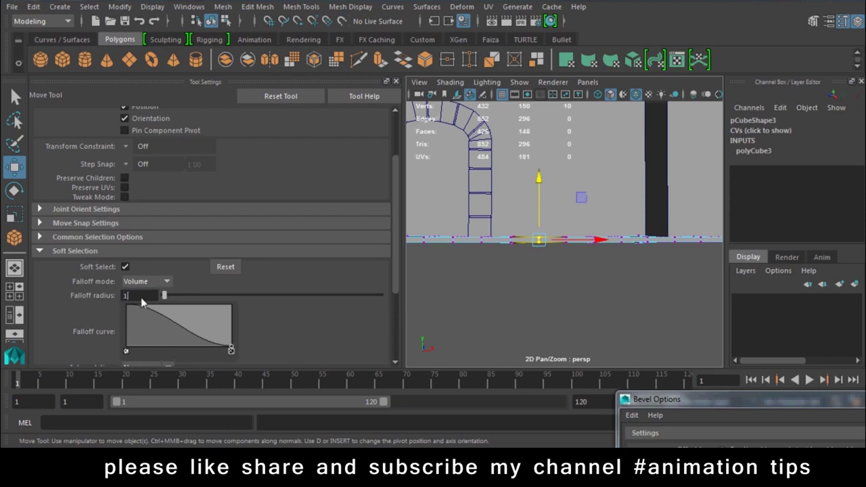
pyautogui.press('Return')
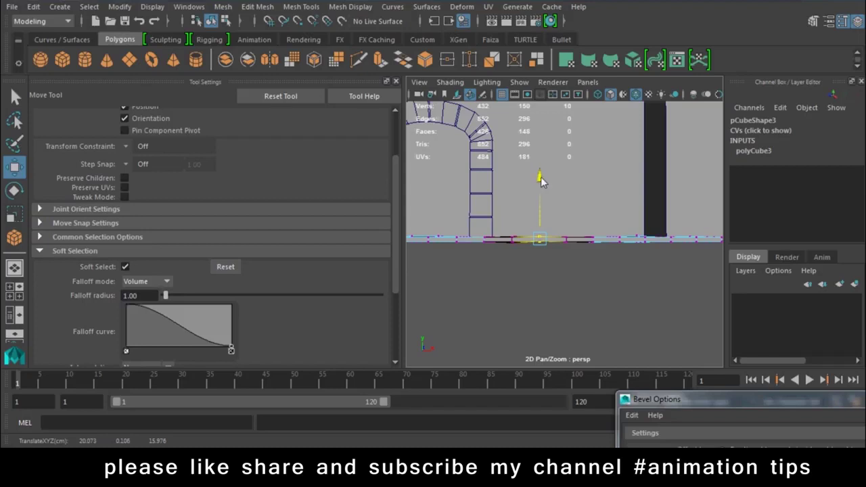
# - Soft-select points along the slab edge, lift it slightly, and close Tool Settings
pyautogui.keyDown('alt'); pyautogui.moveTo(514, 205); pyautogui.dragTo(551, 247); pyautogui.keyUp('alt')
pyautogui.click(527, 249)
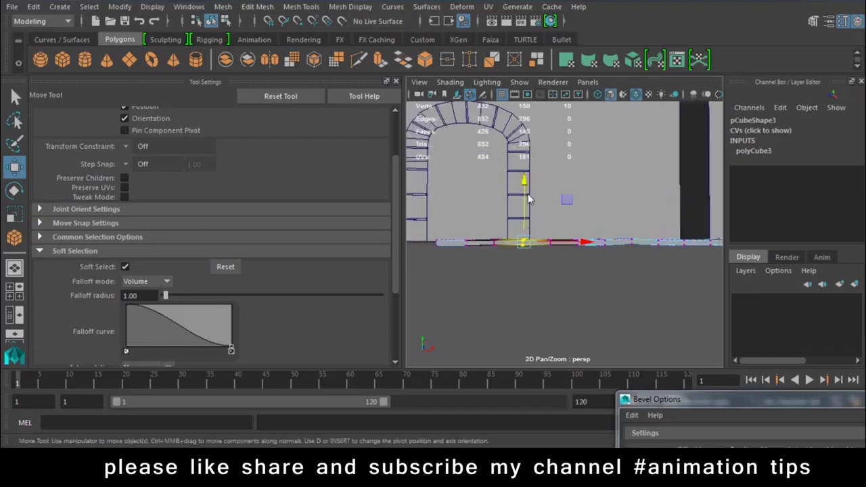
pyautogui.keyDown('alt'); pyautogui.moveTo(527, 183); pyautogui.dragTo(589, 261); pyautogui.keyUp('alt')
pyautogui.click(608, 247)
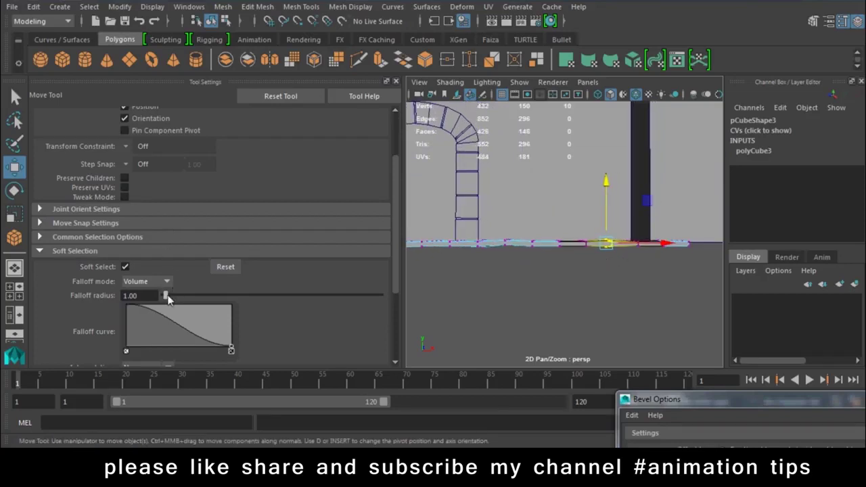
pyautogui.moveTo(604, 186); pyautogui.dragTo(608, 183)
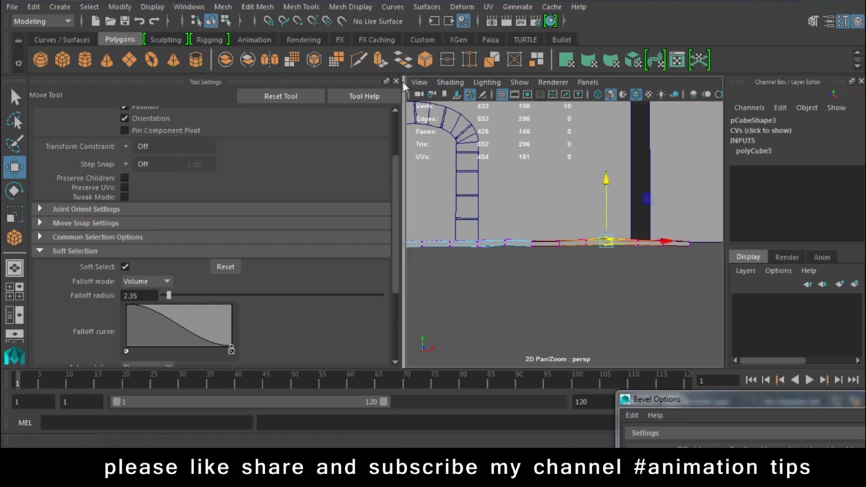
pyautogui.click(396, 81)
pyautogui.rightClick(422, 257)
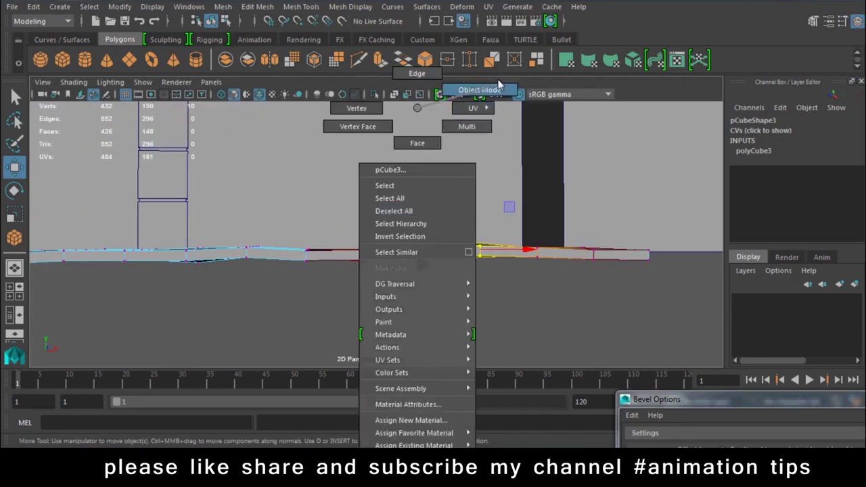
# - Move the plank up against the arch wall, snug under the overhang, and thin it
pyautogui.click(480, 89)
pyautogui.moveTo(243, 222)
pyautogui.keyDown('alt'); pyautogui.mouseDown()
pyautogui.moveTo(392, 220)
pyautogui.moveTo(455, 287)
pyautogui.moveTo(351, 303)
pyautogui.mouseUp(); pyautogui.keyUp('alt')
pyautogui.moveTo(284, 235)
pyautogui.mouseDown()
pyautogui.moveTo(294, 176)
pyautogui.moveTo(334, 130)
pyautogui.moveTo(339, 206)
pyautogui.moveTo(386, 261)
pyautogui.mouseUp()
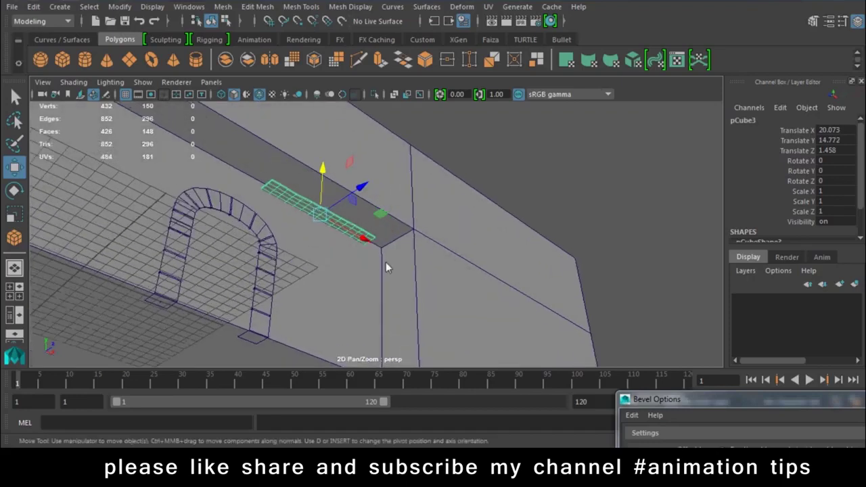
pyautogui.press('f')
pyautogui.moveTo(415, 306)
pyautogui.keyDown('alt'); pyautogui.mouseDown()
pyautogui.moveTo(408, 269)
pyautogui.moveTo(452, 265)
pyautogui.moveTo(477, 275)
pyautogui.moveTo(469, 268)
pyautogui.mouseUp(); pyautogui.keyUp('alt')
pyautogui.moveTo(426, 214)
pyautogui.mouseDown()
pyautogui.moveTo(433, 192)
pyautogui.moveTo(459, 252)
pyautogui.moveTo(472, 262)
pyautogui.moveTo(433, 255)
pyautogui.moveTo(482, 257)
pyautogui.moveTo(242, 126)
pyautogui.moveTo(528, 290)
pyautogui.moveTo(434, 204)
pyautogui.mouseUp()
pyautogui.press('r')
pyautogui.press('w')
# - Duplicate the plank into a row under the overhang and narrow the planks to leave gaps
pyautogui.hotkey('ctrl', 'd')
pyautogui.hotkey('shift', 'd')
pyautogui.hotkey('shift', 'd')
pyautogui.keyDown('shift'); pyautogui.click(435, 203); pyautogui.keyUp('shift')
pyautogui.keyDown('shift'); pyautogui.click(411, 217); pyautogui.keyUp('shift')
pyautogui.keyDown('shift'); pyautogui.click(369, 216); pyautogui.keyUp('shift')
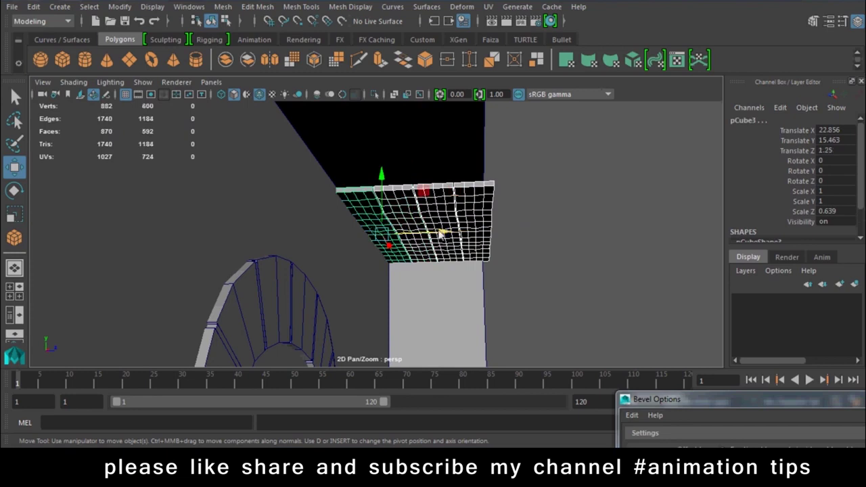
pyautogui.press('r')
pyautogui.moveTo(441, 234)
pyautogui.mouseDown()
pyautogui.moveTo(433, 234)
pyautogui.moveTo(530, 235)
pyautogui.moveTo(462, 252)
pyautogui.moveTo(506, 237)
pyautogui.mouseUp()
pyautogui.press('w')
# - Widen individual planks slightly so the row looks uneven
pyautogui.click(402, 217)
pyautogui.click(450, 230)
pyautogui.press('e')
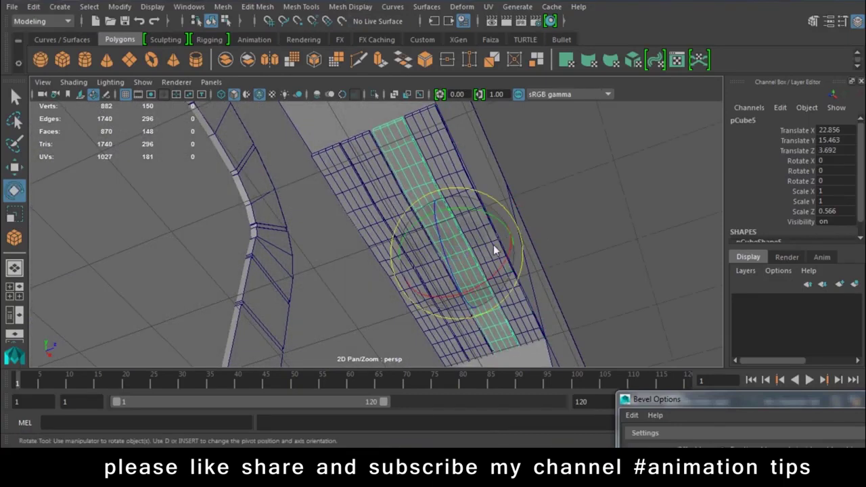
pyautogui.press('r')
pyautogui.moveTo(506, 241); pyautogui.dragTo(505, 245)
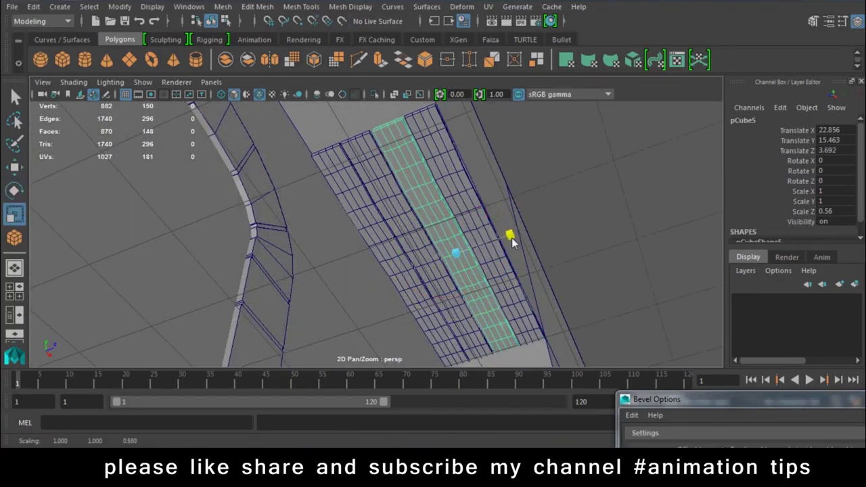
pyautogui.click(421, 268)
pyautogui.moveTo(484, 250)
pyautogui.mouseDown()
pyautogui.moveTo(427, 282)
pyautogui.moveTo(379, 234)
pyautogui.moveTo(477, 265)
pyautogui.moveTo(452, 261)
pyautogui.mouseUp()
pyautogui.press('w')
# - Duplicate the first plank repeatedly leftward along the overhang
pyautogui.click(364, 223)
pyautogui.hotkey('ctrl', 'd')
pyautogui.moveTo(505, 247); pyautogui.dragTo(360, 245)
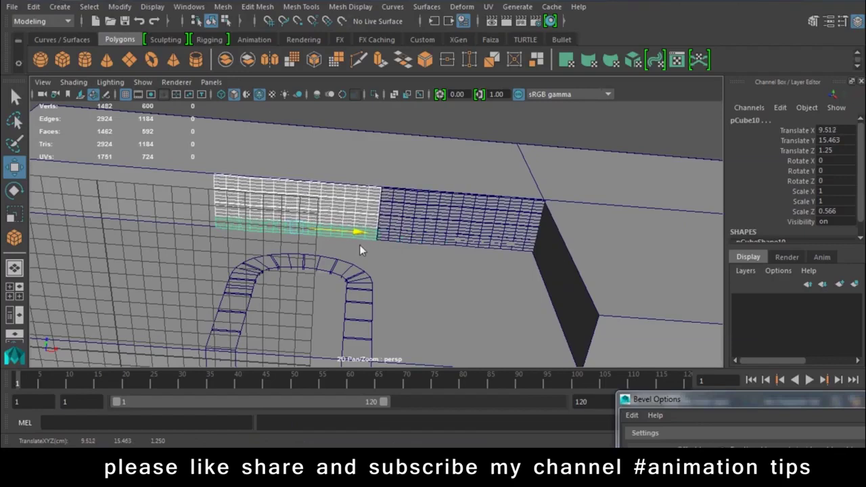
pyautogui.hotkey('shift', 'd')
pyautogui.hotkey('shift', 'd')
pyautogui.press('space')
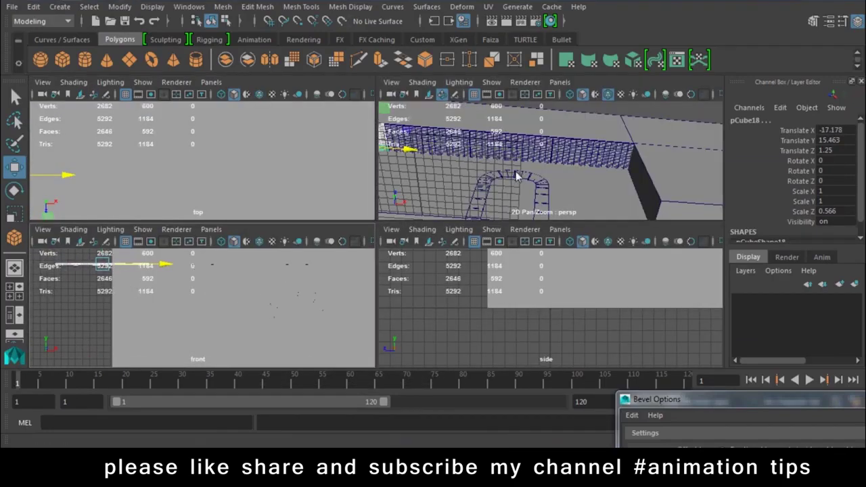
# - Select the faces at the wall's left end and extend them outward to meet the planks
pyautogui.click(609, 120)
pyautogui.keyDown('alt'); pyautogui.moveTo(455, 205); pyautogui.dragTo(252, 258, button='right'); pyautogui.keyUp('alt')
pyautogui.moveTo(252, 258)
pyautogui.keyDown('alt'); pyautogui.mouseDown()
pyautogui.moveTo(358, 261)
pyautogui.moveTo(397, 168)
pyautogui.moveTo(424, 154)
pyautogui.mouseUp(); pyautogui.keyUp('alt')
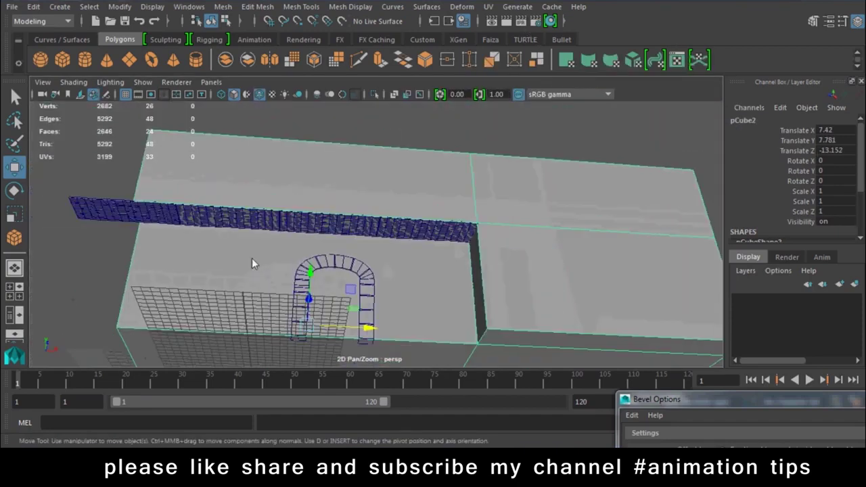
pyautogui.moveTo(443, 108); pyautogui.dragTo(436, 156, button='right')
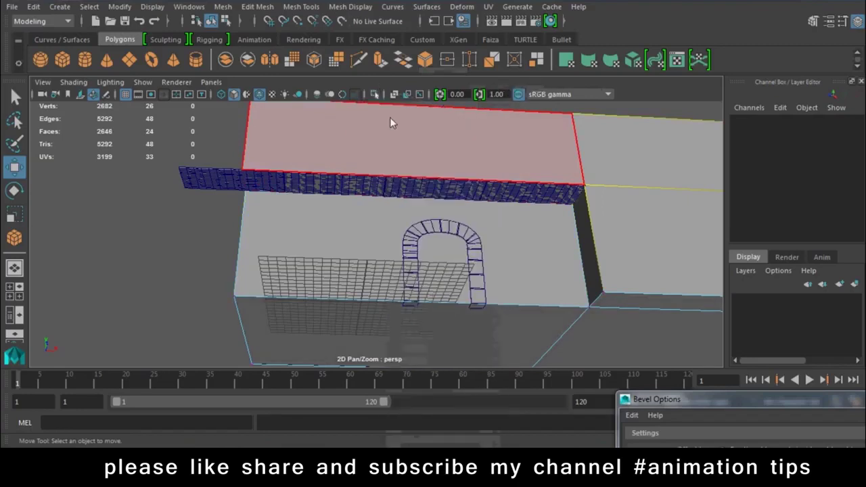
pyautogui.keyDown('alt'); pyautogui.moveTo(390, 117); pyautogui.dragTo(240, 168, button='right'); pyautogui.keyUp('alt')
pyautogui.moveTo(273, 139); pyautogui.dragTo(361, 323)
pyautogui.moveTo(378, 242); pyautogui.dragTo(357, 243, button='middle')
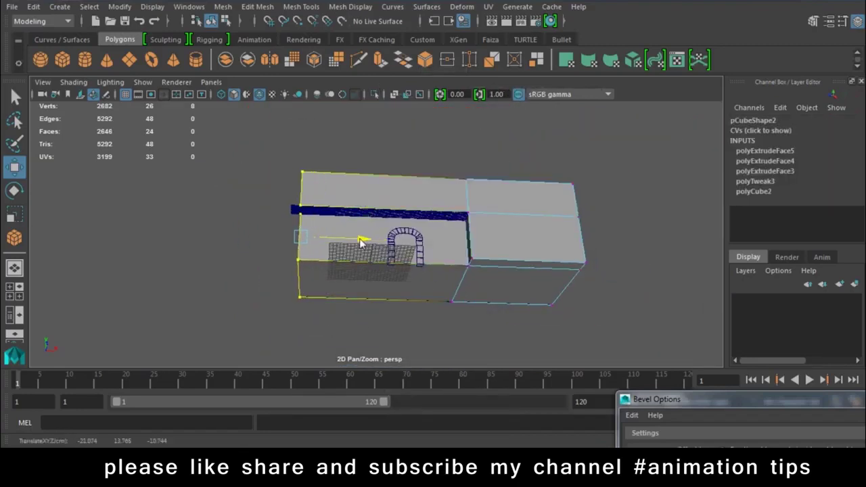
pyautogui.moveTo(395, 182); pyautogui.dragTo(482, 114, button='right')
# - Duplicate a plank under the overhang and lower the copy below the plank ceiling
pyautogui.keyDown('alt'); pyautogui.moveTo(482, 114); pyautogui.dragTo(462, 140); pyautogui.keyUp('alt')
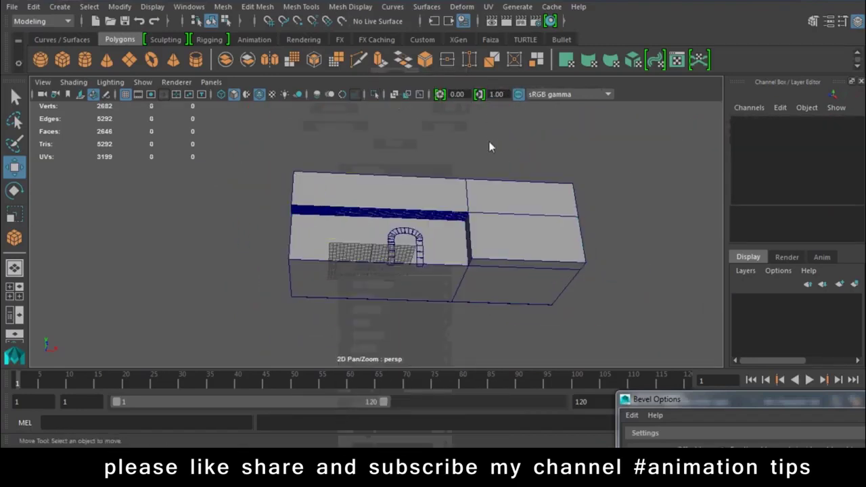
pyautogui.keyDown('alt'); pyautogui.moveTo(480, 271); pyautogui.dragTo(463, 187); pyautogui.keyUp('alt')
pyautogui.keyDown('alt'); pyautogui.moveTo(462, 188); pyautogui.dragTo(530, 318, button='right'); pyautogui.keyUp('alt')
pyautogui.moveTo(520, 317)
pyautogui.keyDown('alt'); pyautogui.mouseDown()
pyautogui.moveTo(423, 220)
pyautogui.moveTo(396, 275)
pyautogui.mouseUp(); pyautogui.keyUp('alt')
pyautogui.click(423, 221)
pyautogui.hotkey('ctrl', 'd')
pyautogui.moveTo(405, 180)
pyautogui.mouseDown()
pyautogui.moveTo(405, 196)
pyautogui.moveTo(366, 212)
pyautogui.mouseUp()
# - Set the copy's Rotate Y to 90 so it crosses the planks, undoing a stray scale
pyautogui.press('e')
pyautogui.hotkey('ctrl', 'z')
pyautogui.moveTo(434, 209); pyautogui.dragTo(691, 186)
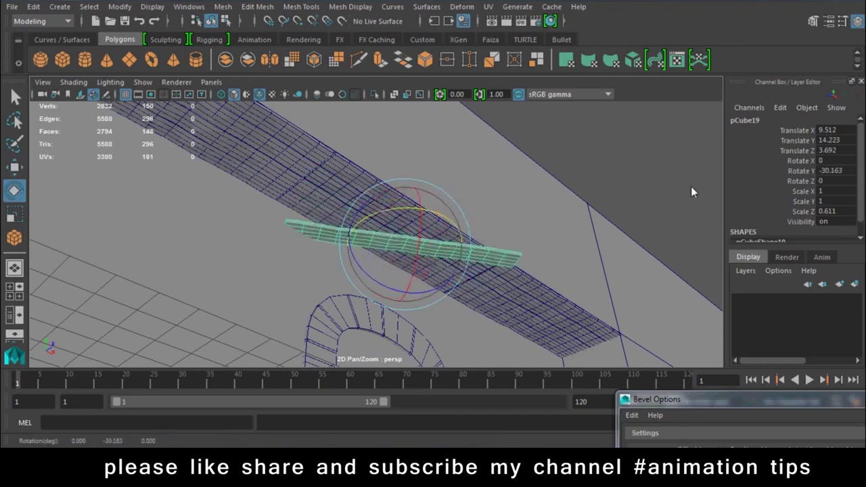
pyautogui.doubleClick(844, 174)
pyautogui.write('90')
pyautogui.press('Return')
pyautogui.press('r')
pyautogui.moveTo(524, 251)
pyautogui.keyDown('alt'); pyautogui.mouseDown()
pyautogui.moveTo(480, 266)
pyautogui.moveTo(409, 170)
pyautogui.moveTo(418, 90)
pyautogui.moveTo(452, 41)
pyautogui.mouseUp(); pyautogui.keyUp('alt')
pyautogui.hotkey('ctrl', 'z')
# - Orbit the view and switch to the front view
pyautogui.keyDown('alt'); pyautogui.moveTo(462, 242); pyautogui.dragTo(464, 260); pyautogui.keyUp('alt')
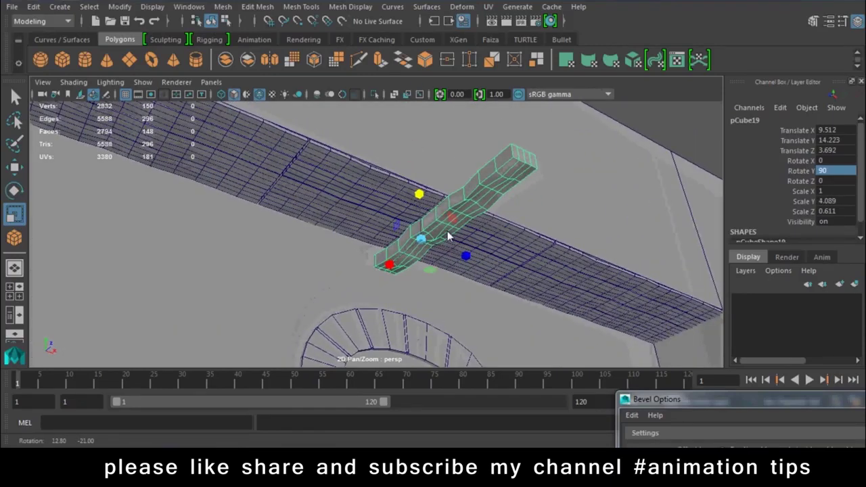
pyautogui.keyDown('alt'); pyautogui.moveTo(429, 214); pyautogui.dragTo(421, 222); pyautogui.keyUp('alt')
pyautogui.press('space')
pyautogui.moveTo(470, 197); pyautogui.dragTo(475, 247)
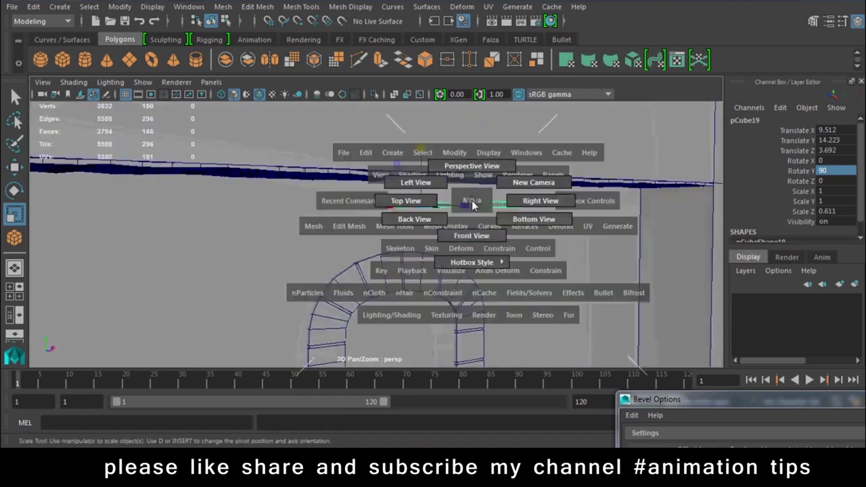
# - In front view, pull the beam's bottom vertices down to deepen it
pyautogui.scroll(2, 499, 234)
pyautogui.scroll(2, 515, 224)
pyautogui.press('f')
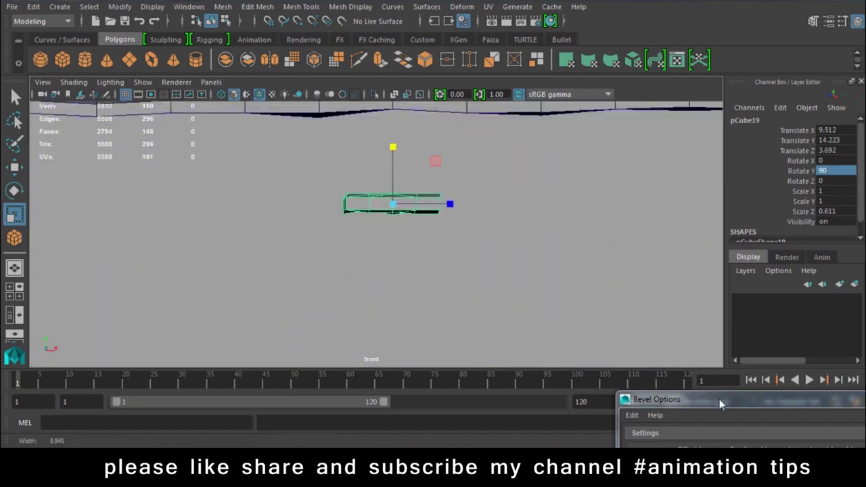
pyautogui.moveTo(365, 204); pyautogui.dragTo(314, 113, button='right')
pyautogui.moveTo(294, 228); pyautogui.dragTo(482, 200)
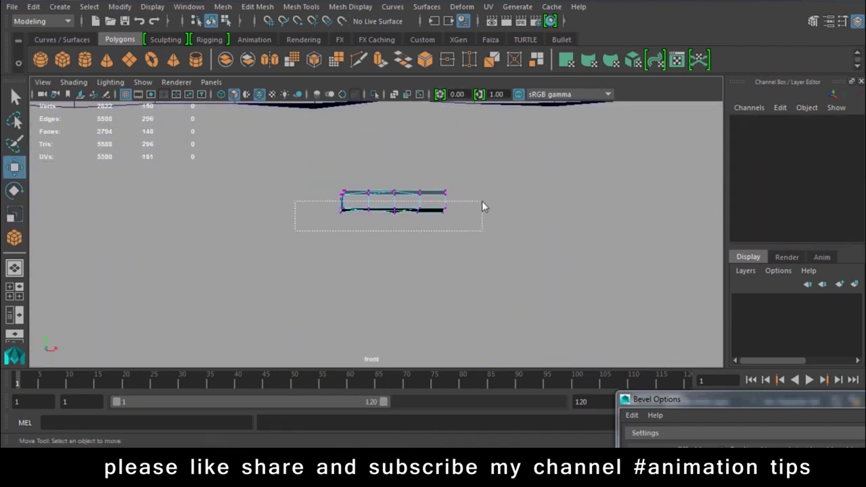
pyautogui.press('w')
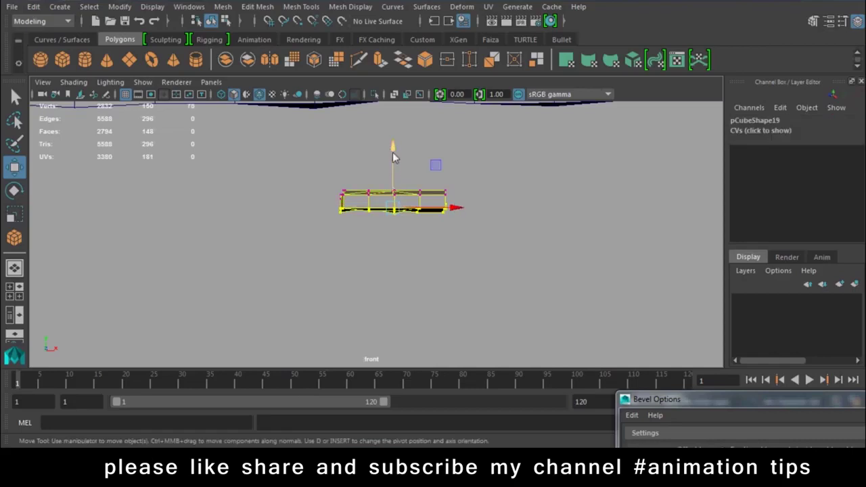
pyautogui.moveTo(393, 151); pyautogui.dragTo(395, 183)
# - Back in perspective and object mode, scale the beam shorter along its length
pyautogui.press('space')
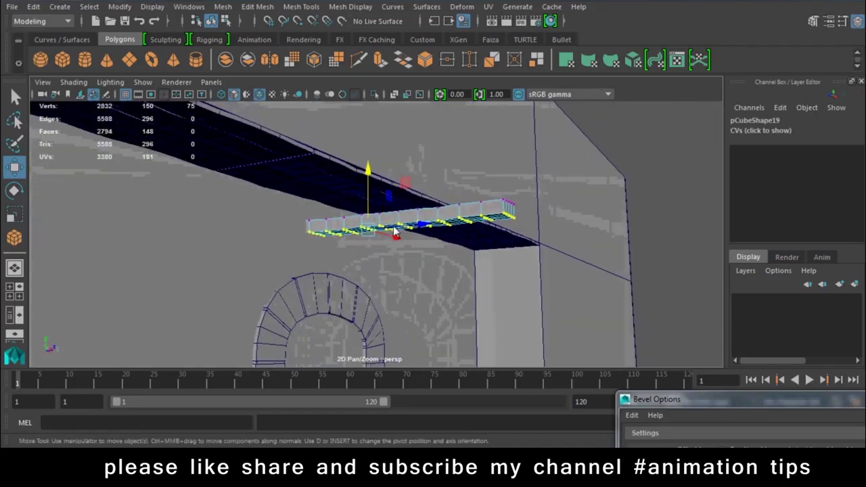
pyautogui.keyDown('alt'); pyautogui.moveTo(394, 231); pyautogui.dragTo(483, 294, button='right'); pyautogui.keyUp('alt')
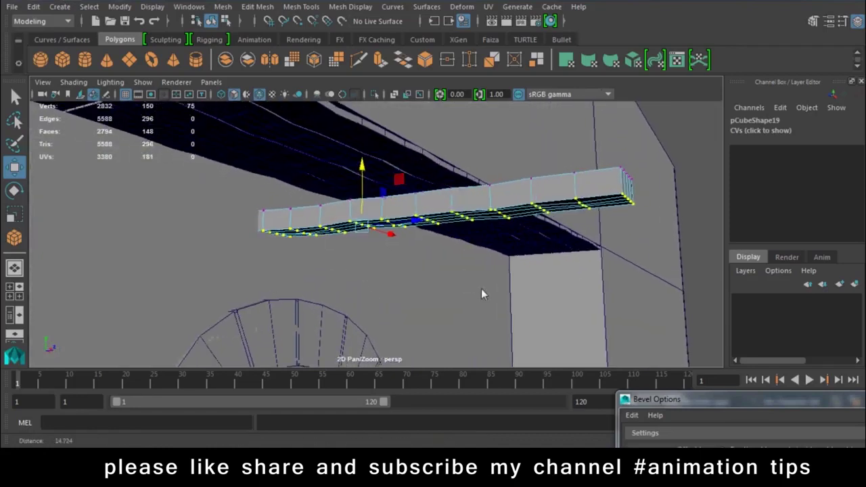
pyautogui.press('r')
pyautogui.click(363, 171)
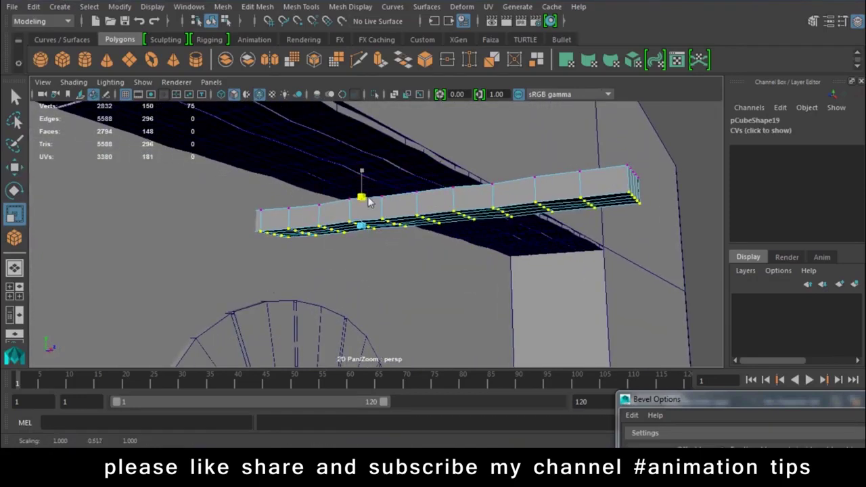
pyautogui.rightClick(490, 198)
pyautogui.click(549, 90)
pyautogui.moveTo(456, 240)
pyautogui.keyDown('alt'); pyautogui.mouseDown()
pyautogui.moveTo(359, 189)
pyautogui.moveTo(366, 144)
pyautogui.moveTo(455, 215)
pyautogui.moveTo(423, 230)
pyautogui.moveTo(379, 205)
pyautogui.moveTo(290, 211)
pyautogui.moveTo(571, 215)
pyautogui.moveTo(561, 217)
pyautogui.mouseUp(); pyautogui.keyUp('alt')
pyautogui.press('w')
pyautogui.press('r')
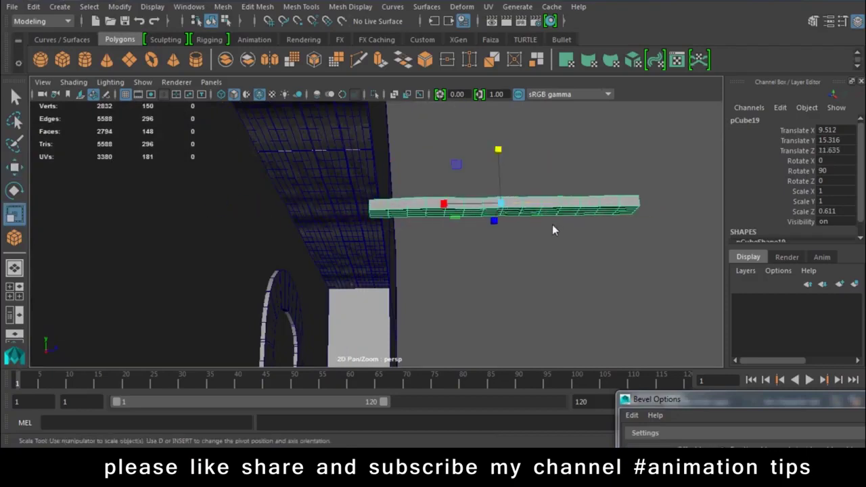
pyautogui.moveTo(443, 203); pyautogui.dragTo(483, 202)
# - Position the beam under the overhang near its right end, then duplicate it
pyautogui.press('w')
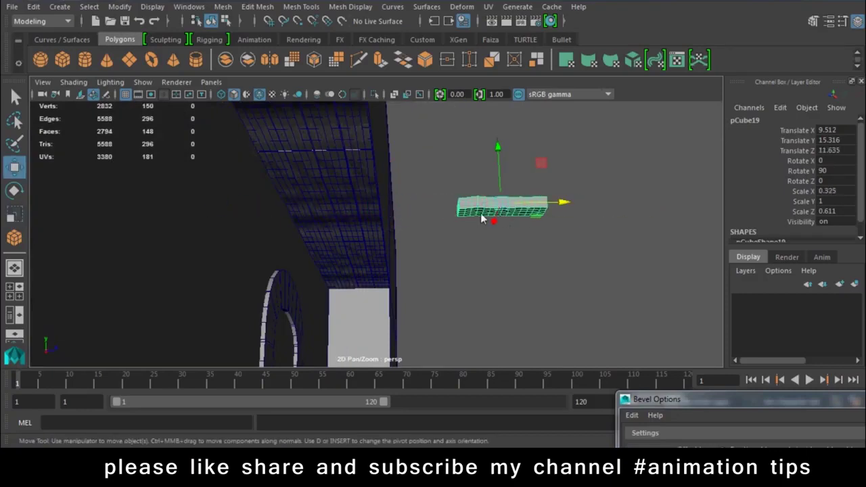
pyautogui.moveTo(561, 207); pyautogui.dragTo(385, 212)
pyautogui.press('r')
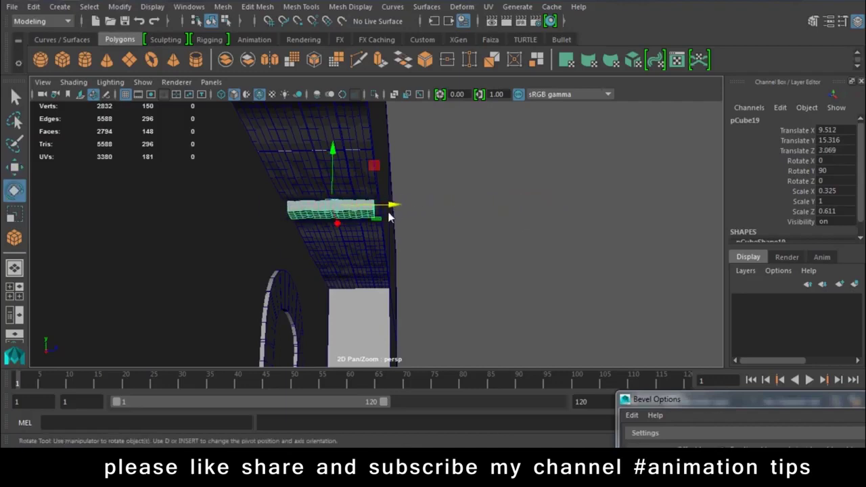
pyautogui.moveTo(283, 213); pyautogui.dragTo(268, 214)
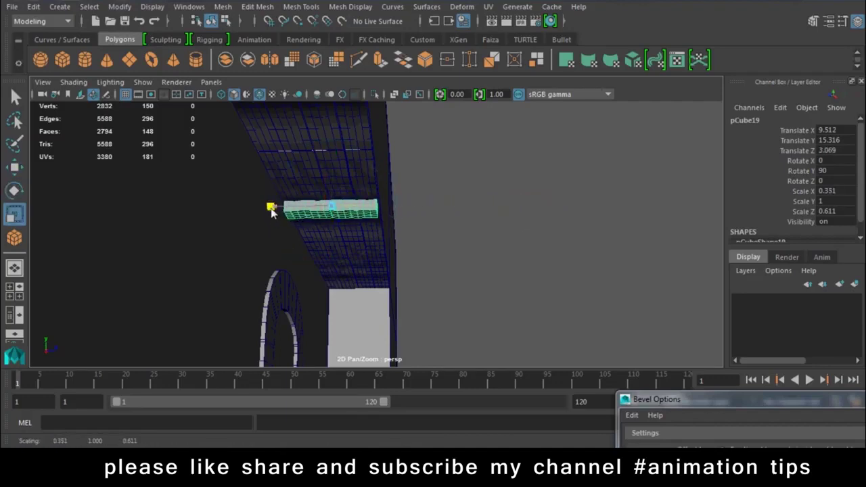
pyautogui.press('w')
pyautogui.moveTo(338, 228)
pyautogui.keyDown('alt'); pyautogui.mouseDown()
pyautogui.moveTo(443, 255)
pyautogui.moveTo(349, 241)
pyautogui.mouseUp(); pyautogui.keyUp('alt')
pyautogui.moveTo(413, 230); pyautogui.dragTo(521, 230)
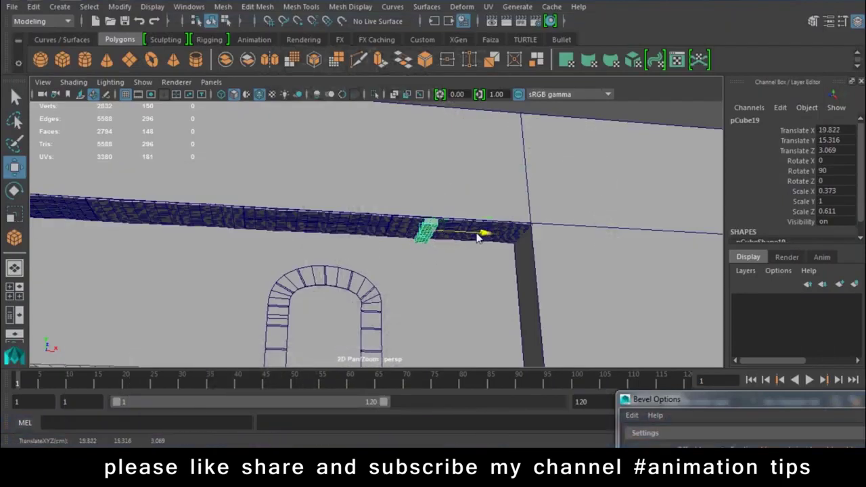
pyautogui.moveTo(478, 236); pyautogui.dragTo(359, 248)
pyautogui.hotkey('ctrl', 'd')
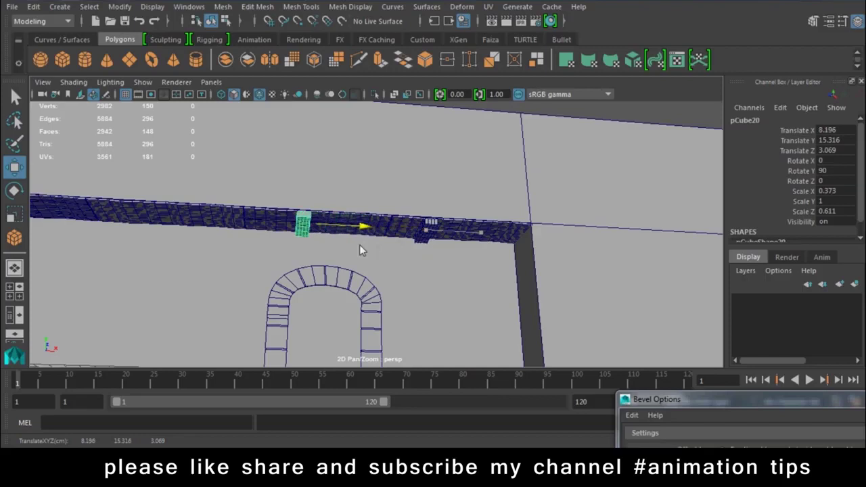
# - Repeat the duplicate to space several cross beams along the overhang, nudging the last one
pyautogui.hotkey('shift', 'd')
pyautogui.hotkey('shift', 'd')
pyautogui.hotkey('shift', 'd')
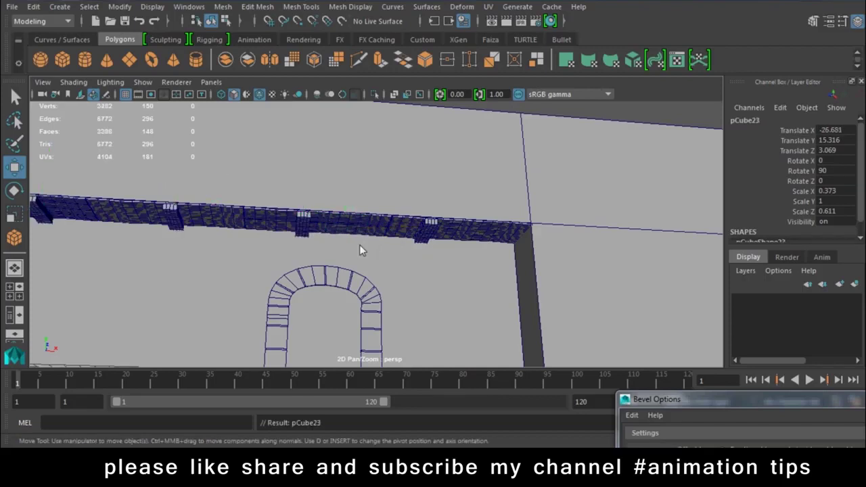
pyautogui.keyDown('alt'); pyautogui.moveTo(359, 249); pyautogui.dragTo(158, 282, button='right'); pyautogui.keyUp('alt')
pyautogui.keyDown('alt'); pyautogui.moveTo(158, 282); pyautogui.dragTo(335, 302); pyautogui.keyUp('alt')
pyautogui.moveTo(248, 213); pyautogui.dragTo(276, 218)
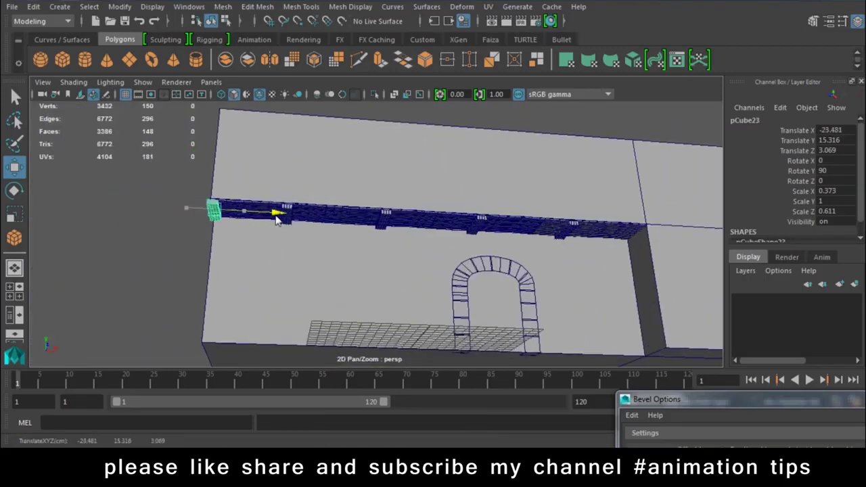
pyautogui.click(181, 245)
pyautogui.keyDown('alt'); pyautogui.moveTo(181, 245); pyautogui.dragTo(480, 298); pyautogui.keyUp('alt')
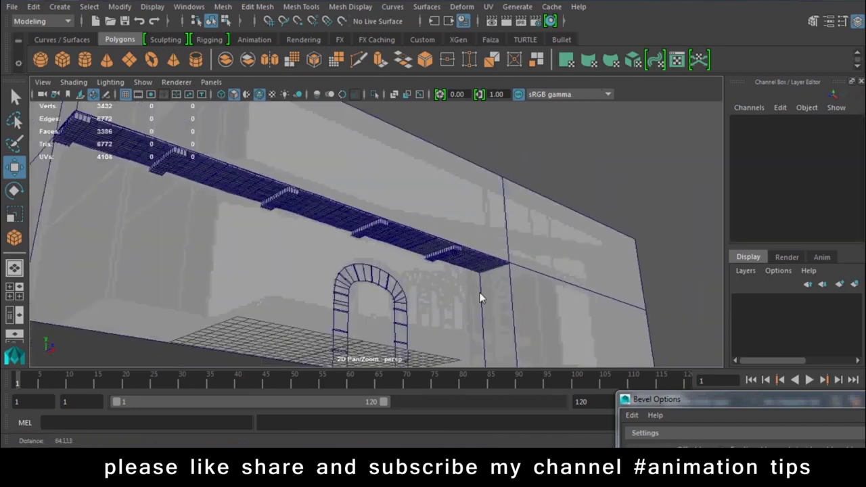
# - Turn off x-ray and Wireframe on Shaded, then orbit to inspect the beams and select the wall
pyautogui.hotkey('alt', 'x')
pyautogui.click(73, 82)
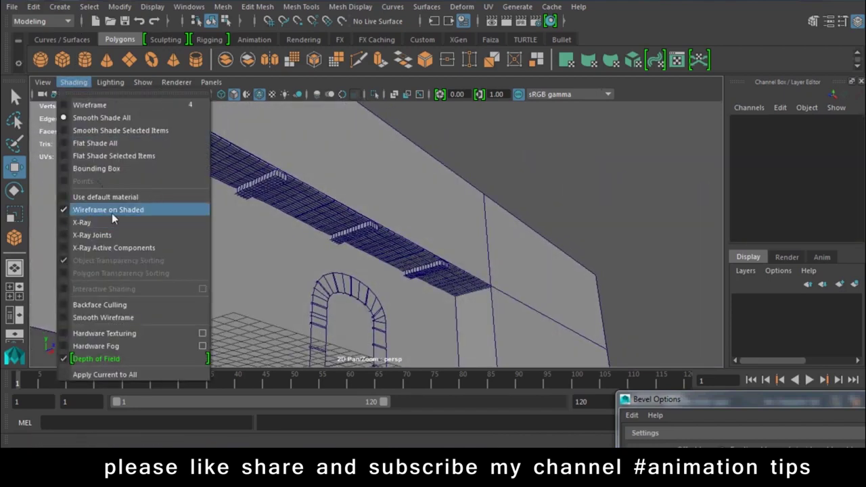
pyautogui.click(112, 210)
pyautogui.moveTo(275, 262)
pyautogui.keyDown('alt'); pyautogui.mouseDown()
pyautogui.moveTo(369, 279)
pyautogui.moveTo(352, 273)
pyautogui.mouseUp(); pyautogui.keyUp('alt')
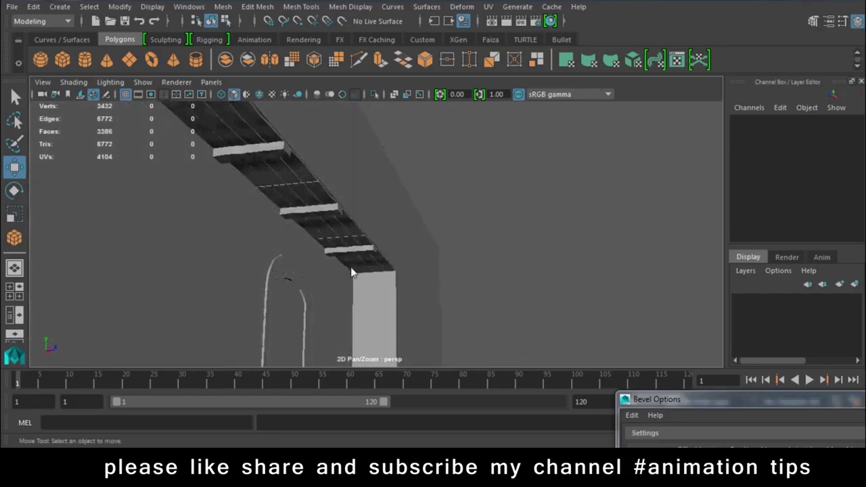
pyautogui.keyDown('alt'); pyautogui.moveTo(419, 266); pyautogui.dragTo(391, 247); pyautogui.keyUp('alt')
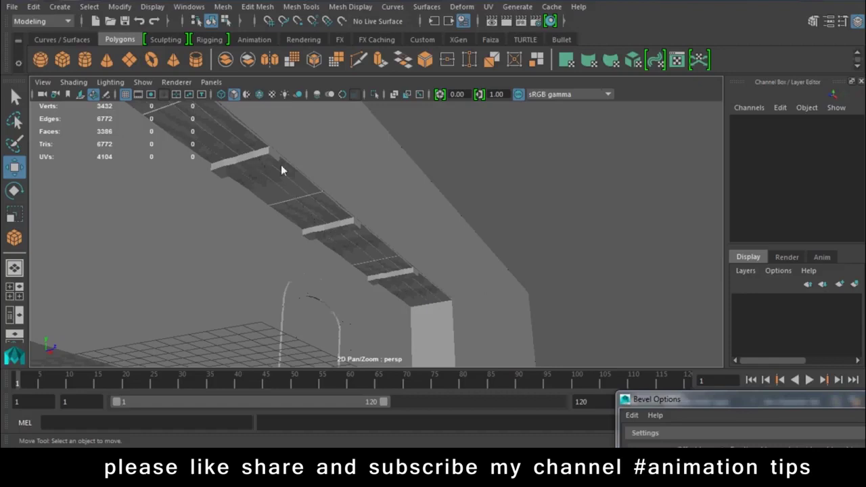
pyautogui.moveTo(438, 256)
pyautogui.keyDown('alt'); pyautogui.mouseDown()
pyautogui.moveTo(335, 229)
pyautogui.moveTo(325, 283)
pyautogui.moveTo(393, 263)
pyautogui.moveTo(465, 347)
pyautogui.moveTo(357, 260)
pyautogui.moveTo(341, 218)
pyautogui.moveTo(384, 287)
pyautogui.mouseUp(); pyautogui.keyUp('alt')
pyautogui.click(465, 258)
pyautogui.moveTo(465, 262)
pyautogui.keyDown('alt'); pyautogui.mouseDown()
pyautogui.moveTo(201, 170)
pyautogui.moveTo(386, 240)
pyautogui.moveTo(358, 235)
pyautogui.moveTo(410, 244)
pyautogui.moveTo(406, 271)
pyautogui.moveTo(438, 261)
pyautogui.moveTo(457, 329)
pyautogui.moveTo(470, 283)
pyautogui.mouseUp(); pyautogui.keyUp('alt')
# - Select the wall and toggle Isolate Select on and off twice to check it alone
pyautogui.click(461, 285)
pyautogui.click(457, 254)
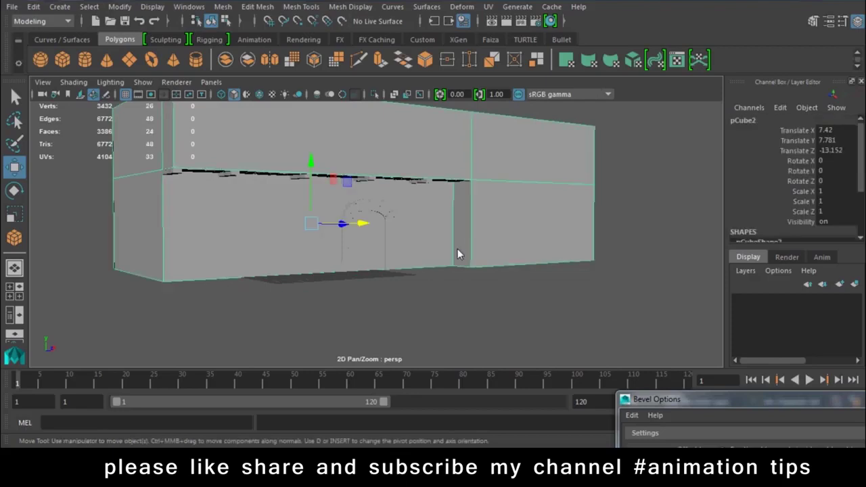
pyautogui.click(422, 266)
pyautogui.click(428, 255)
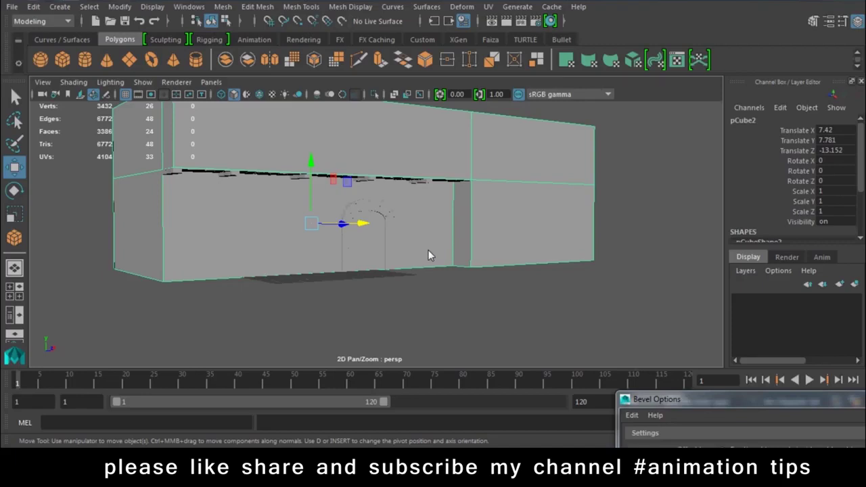
pyautogui.hotkey('ctrl', '1')
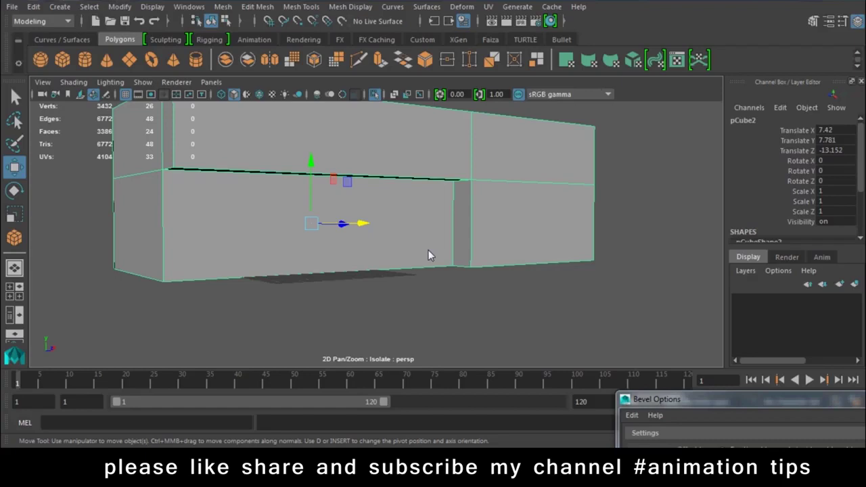
pyautogui.hotkey('ctrl', '1')
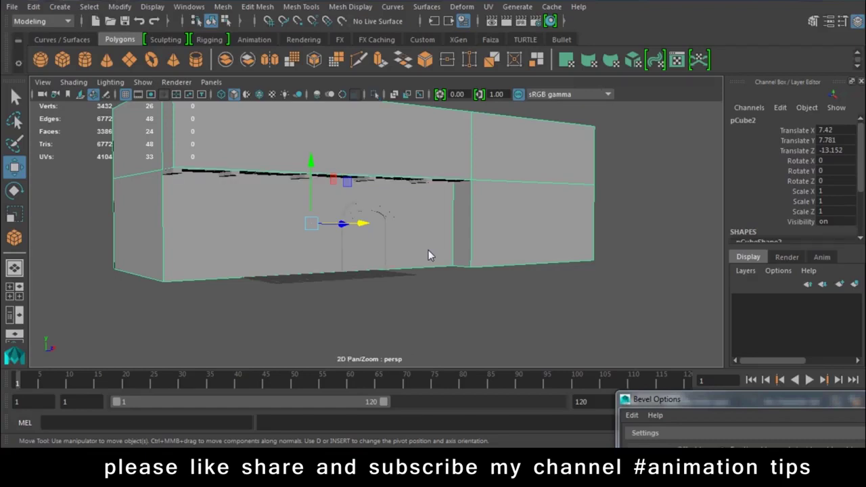
pyautogui.hotkey('ctrl', '1')
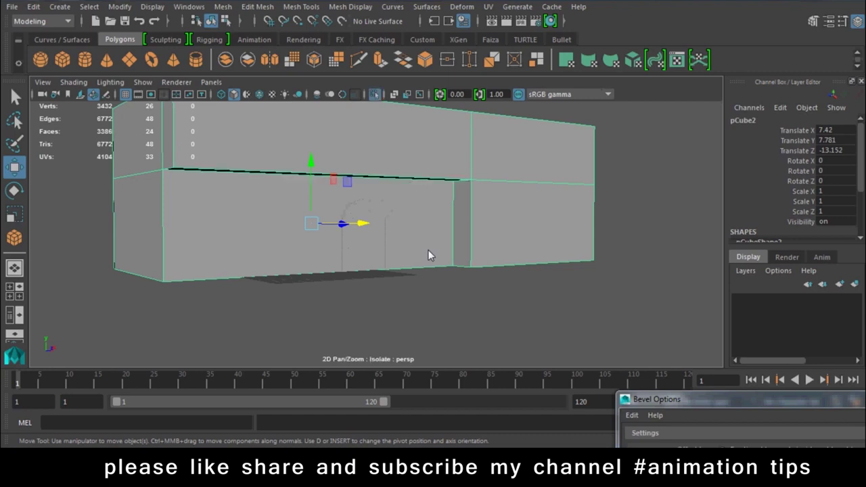
pyautogui.hotkey('ctrl', '1')
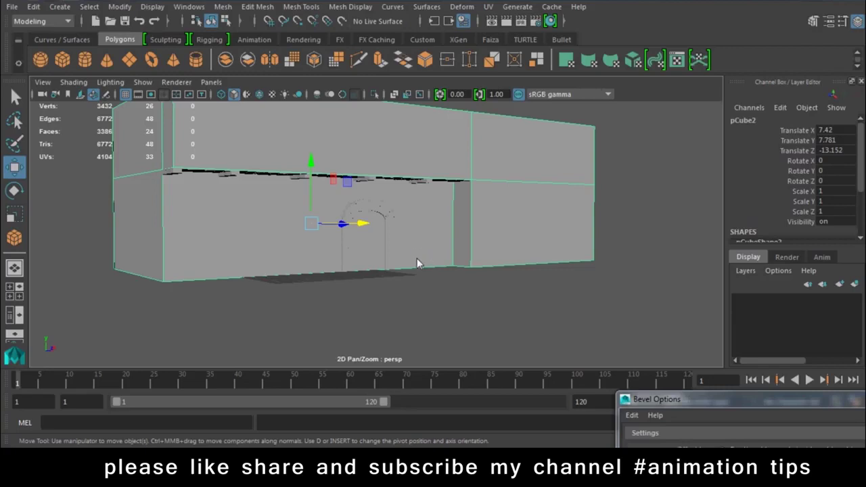
# - Turn Wireframe on Shaded back on and orbit to a low angle below the arch
pyautogui.keyDown('alt'); pyautogui.moveTo(359, 276); pyautogui.dragTo(259, 263); pyautogui.keyUp('alt')
pyautogui.moveTo(259, 263)
pyautogui.keyDown('alt'); pyautogui.mouseDown(button='right')
pyautogui.moveTo(413, 325)
pyautogui.moveTo(498, 216)
pyautogui.mouseUp(button='right'); pyautogui.keyUp('alt')
pyautogui.moveTo(497, 215)
pyautogui.keyDown('alt'); pyautogui.mouseDown()
pyautogui.moveTo(422, 240)
pyautogui.moveTo(418, 268)
pyautogui.moveTo(495, 190)
pyautogui.moveTo(455, 242)
pyautogui.moveTo(495, 253)
pyautogui.moveTo(488, 243)
pyautogui.mouseUp(); pyautogui.keyUp('alt')
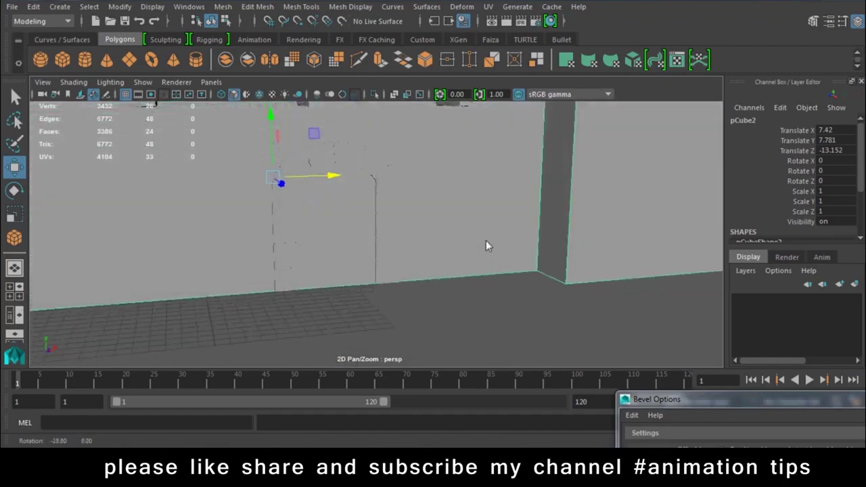
pyautogui.click(70, 84)
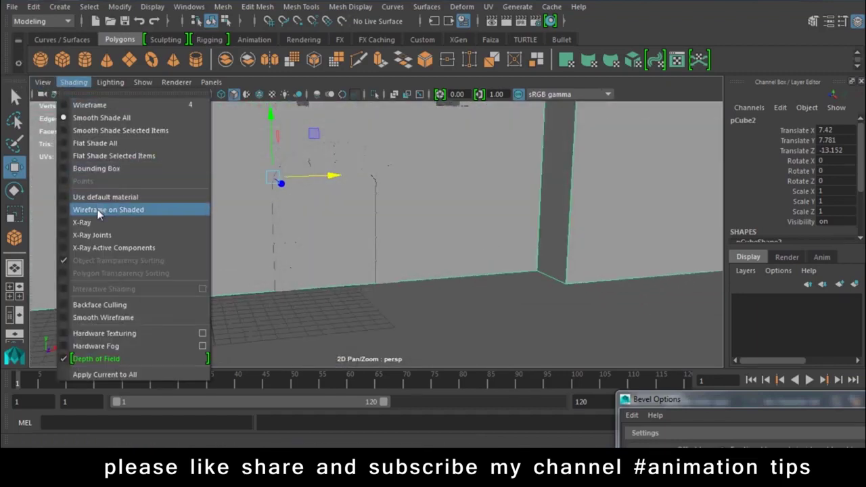
pyautogui.click(97, 210)
pyautogui.moveTo(120, 216)
pyautogui.keyDown('alt'); pyautogui.mouseDown()
pyautogui.moveTo(337, 295)
pyautogui.moveTo(337, 217)
pyautogui.moveTo(343, 256)
pyautogui.moveTo(261, 186)
pyautogui.mouseUp(); pyautogui.keyUp('alt')
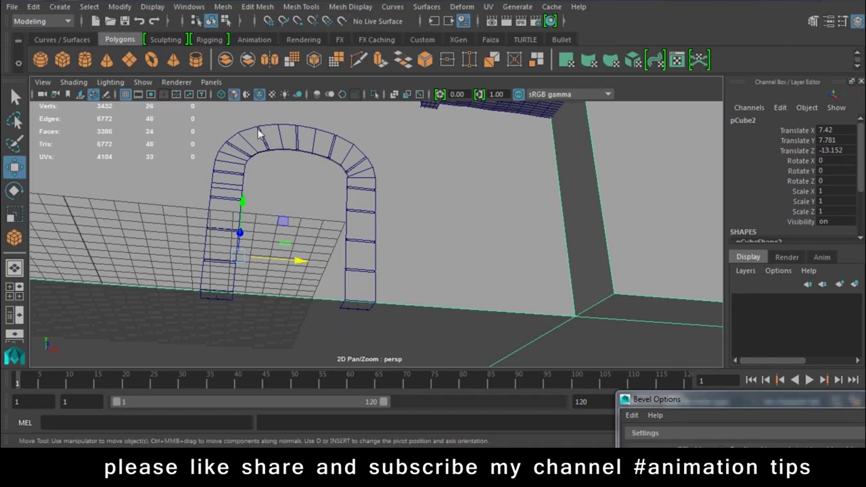
# - Undo a misplaced edge loop and reset the Insert Edge Loop tool settings to defaults
pyautogui.click(301, 6)
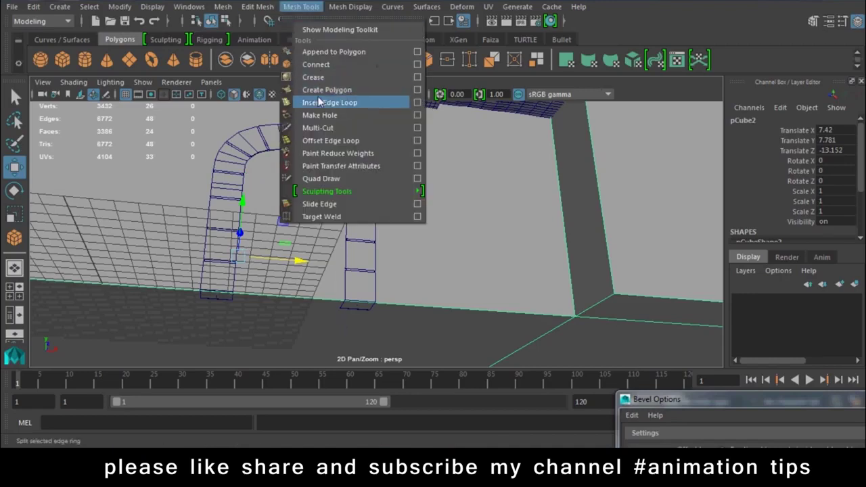
pyautogui.click(326, 102)
pyautogui.click(241, 294)
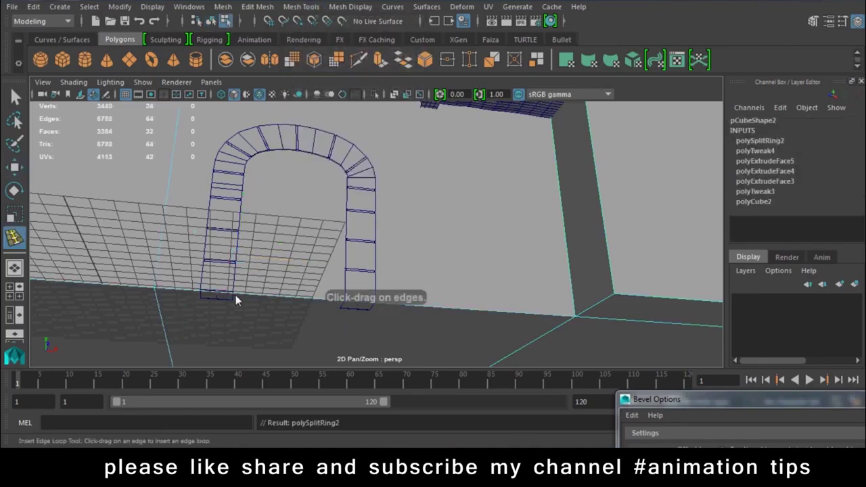
pyautogui.hotkey('ctrl', 'z')
pyautogui.click(301, 6)
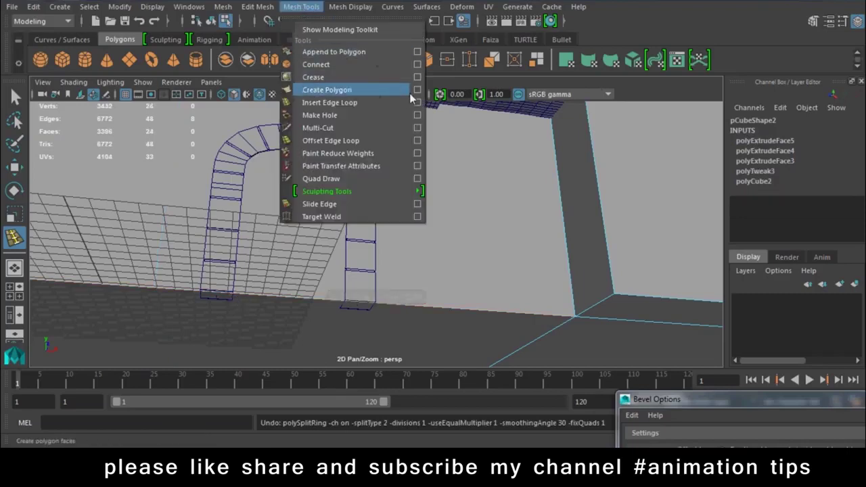
pyautogui.click(417, 102)
pyautogui.click(281, 96)
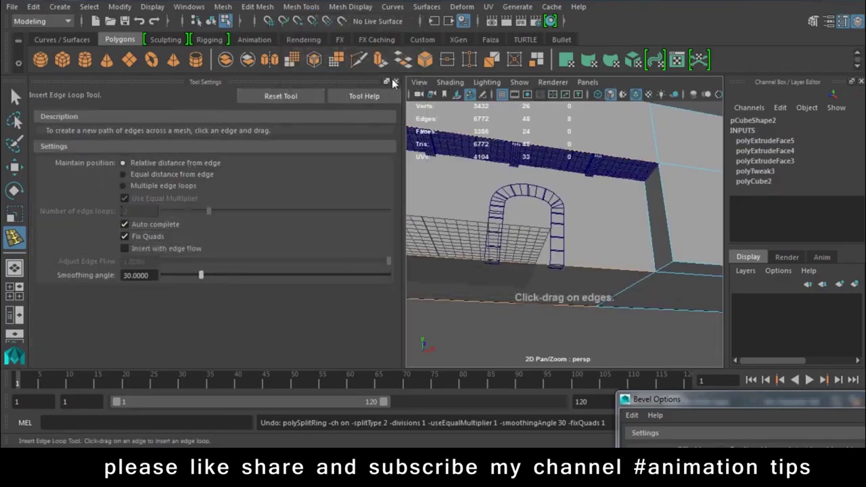
pyautogui.click(394, 82)
# - Insert edge loops in the wall along the arch's sides and through its top
pyautogui.click(231, 298)
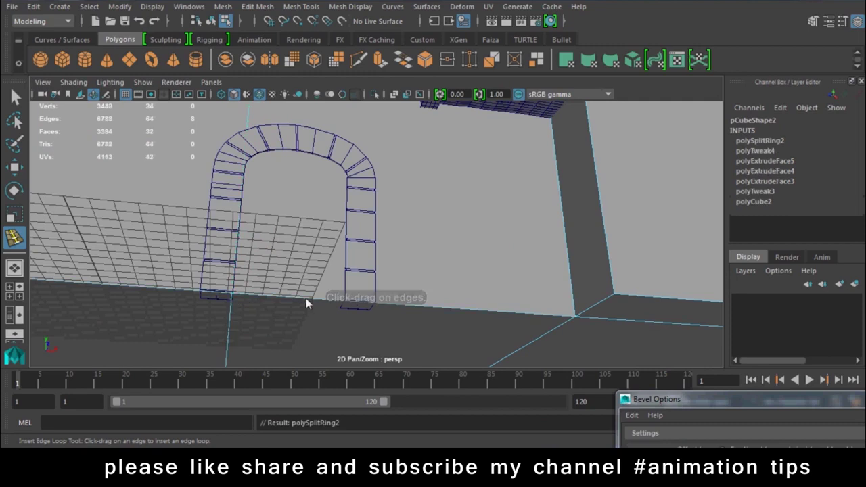
pyautogui.click(346, 301)
pyautogui.press('w')
pyautogui.moveTo(345, 301)
pyautogui.keyDown('alt'); pyautogui.mouseDown()
pyautogui.moveTo(270, 225)
pyautogui.moveTo(288, 245)
pyautogui.mouseUp(); pyautogui.keyUp('alt')
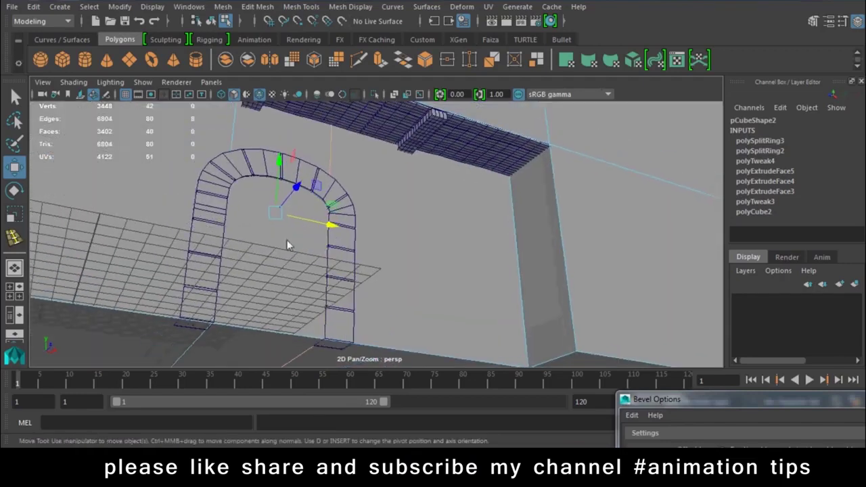
pyautogui.click(302, 6)
pyautogui.click(325, 102)
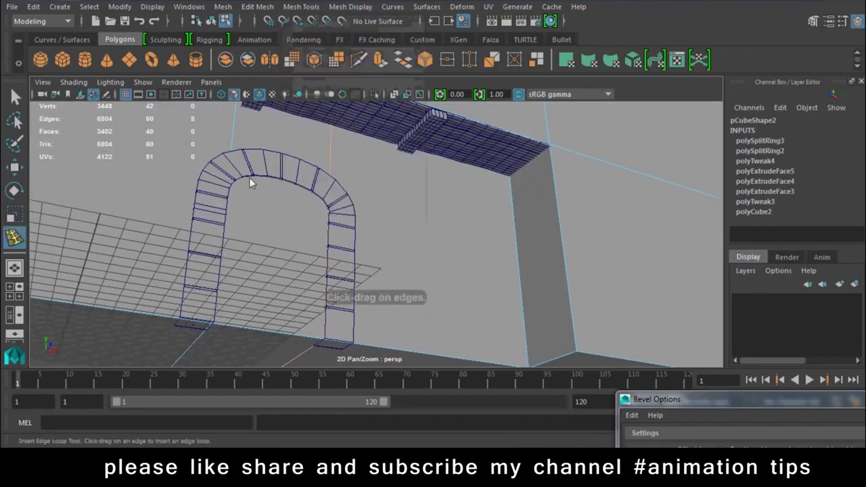
pyautogui.moveTo(230, 160); pyautogui.dragTo(232, 160)
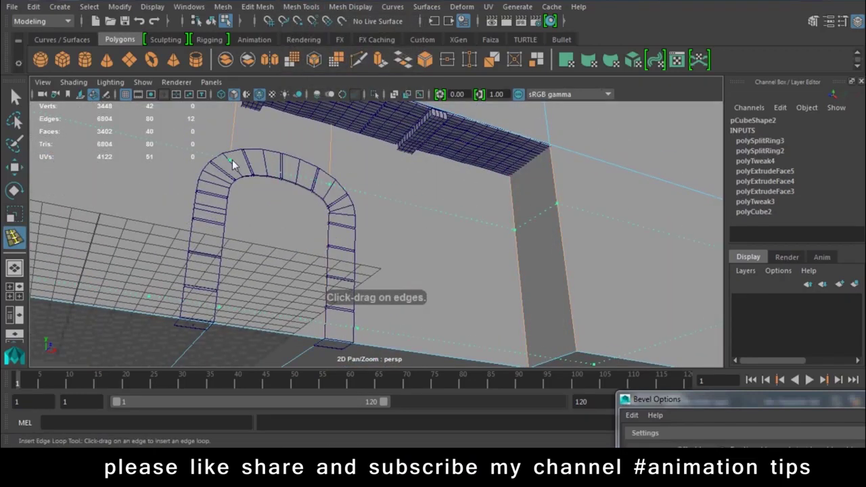
pyautogui.press('w')
# - Extrude the wall face inside the arch twice and push it back to recess a doorway
pyautogui.moveTo(312, 173); pyautogui.dragTo(319, 142, button='right')
pyautogui.click(296, 248)
pyautogui.moveTo(287, 256)
pyautogui.keyDown('alt'); pyautogui.mouseDown()
pyautogui.moveTo(284, 332)
pyautogui.moveTo(348, 265)
pyautogui.moveTo(357, 178)
pyautogui.moveTo(410, 88)
pyautogui.mouseUp(); pyautogui.keyUp('alt')
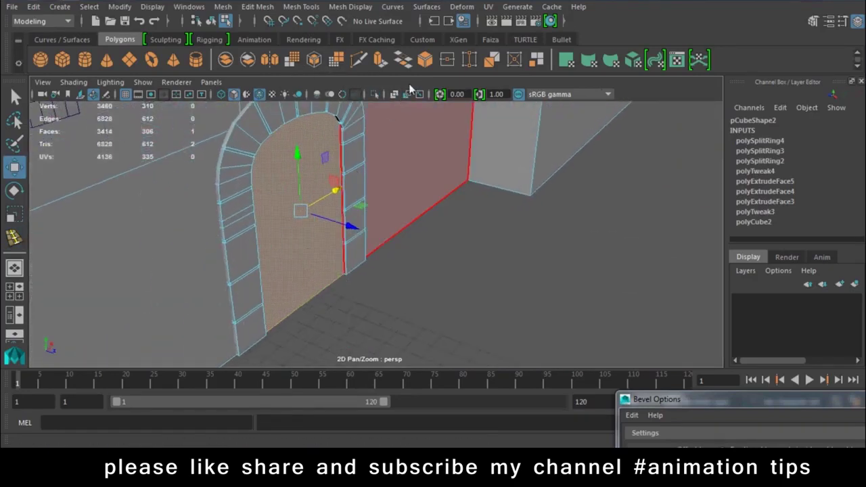
pyautogui.hotkey('ctrl', 'e')
pyautogui.moveTo(344, 224)
pyautogui.mouseDown()
pyautogui.moveTo(251, 196)
pyautogui.moveTo(115, 181)
pyautogui.moveTo(99, 189)
pyautogui.moveTo(287, 246)
pyautogui.moveTo(252, 244)
pyautogui.moveTo(387, 262)
pyautogui.moveTo(177, 214)
pyautogui.mouseUp()
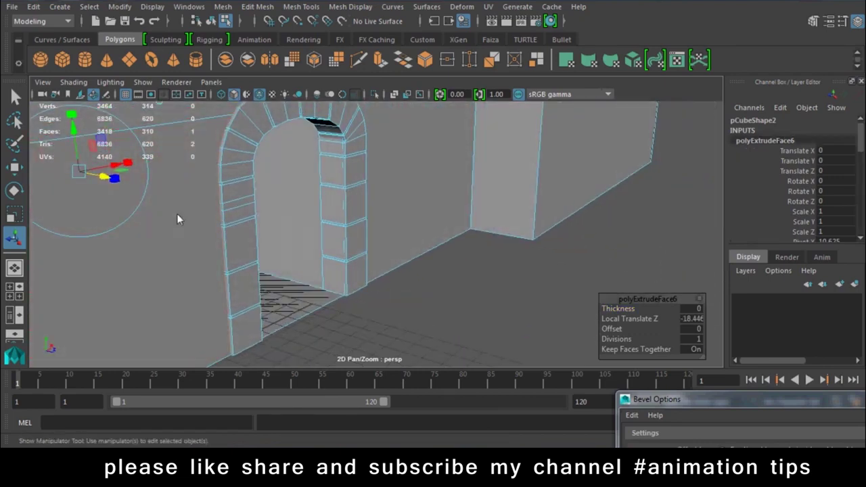
pyautogui.moveTo(114, 178)
pyautogui.mouseDown()
pyautogui.moveTo(226, 197)
pyautogui.moveTo(308, 249)
pyautogui.mouseUp()
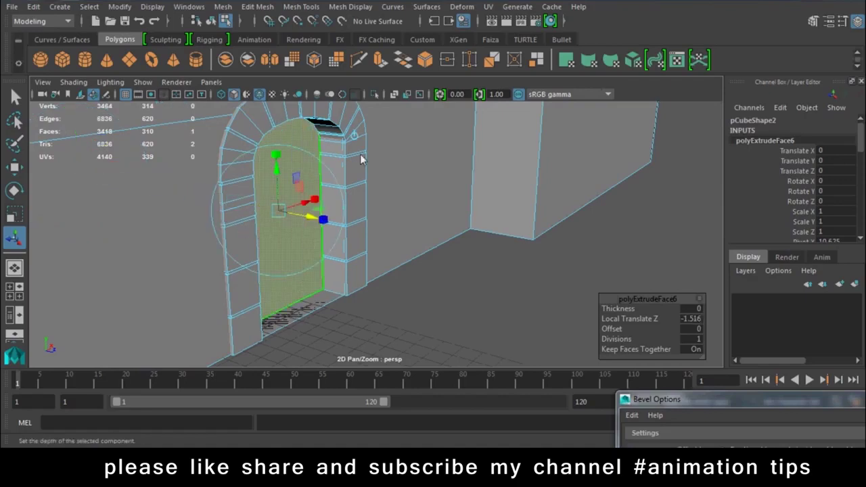
pyautogui.hotkey('ctrl', 'e')
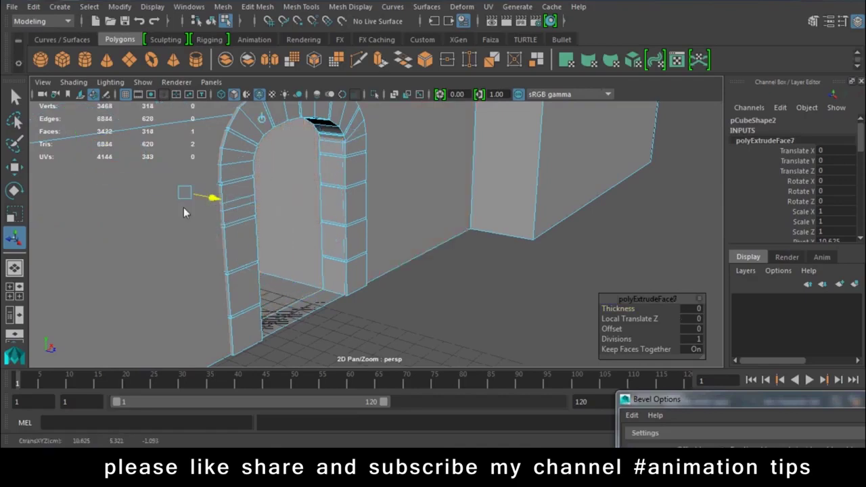
pyautogui.press('w')
pyautogui.moveTo(469, 281)
pyautogui.keyDown('alt'); pyautogui.mouseDown()
pyautogui.moveTo(304, 284)
pyautogui.moveTo(416, 288)
pyautogui.moveTo(537, 125)
pyautogui.moveTo(484, 292)
pyautogui.moveTo(309, 297)
pyautogui.moveTo(420, 288)
pyautogui.mouseUp(); pyautogui.keyUp('alt')
pyautogui.rightClick(537, 108)
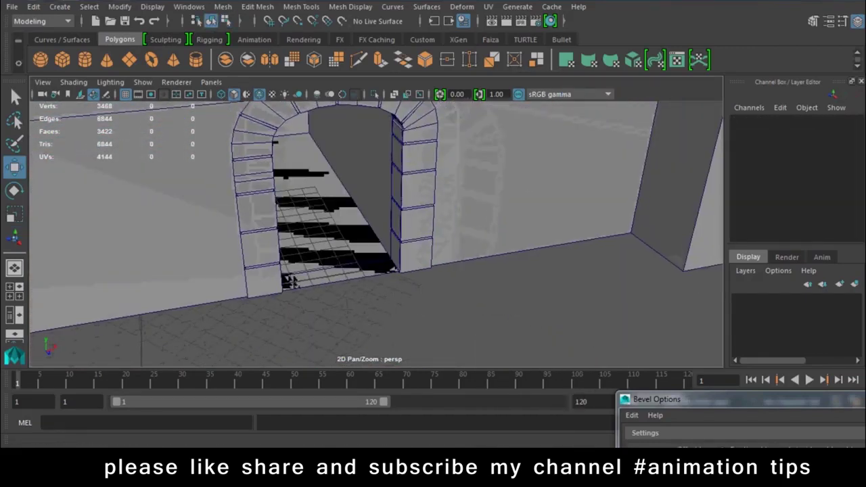
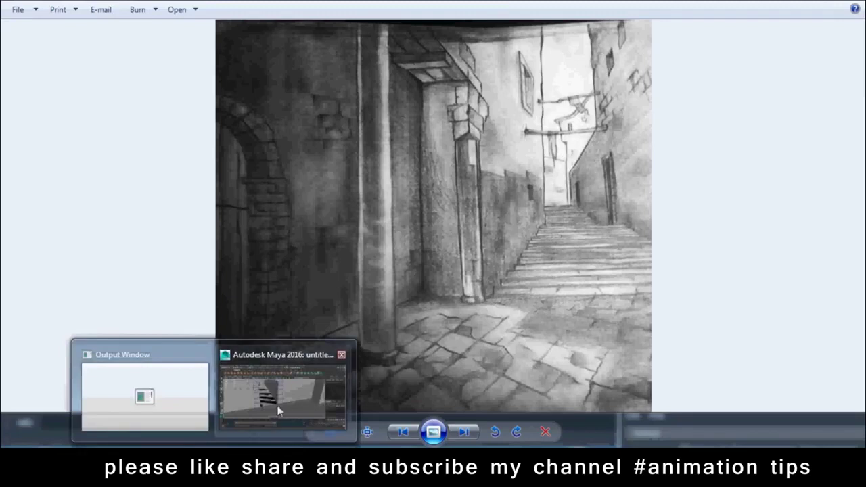
# - Back in the alley scene, select one ribbed panel of the beam above the doorway
pyautogui.click(285, 399)
pyautogui.keyDown('alt'); pyautogui.moveTo(431, 181); pyautogui.dragTo(347, 170); pyautogui.keyUp('alt')
pyautogui.click(345, 153)
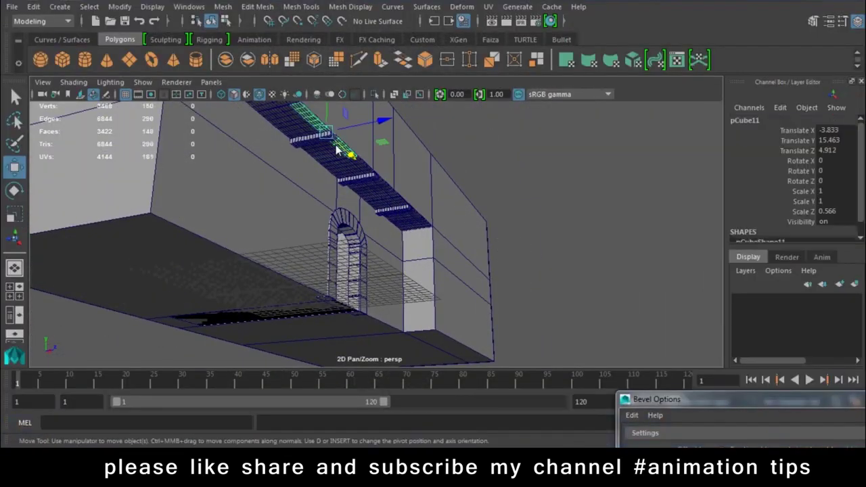
pyautogui.click(358, 177)
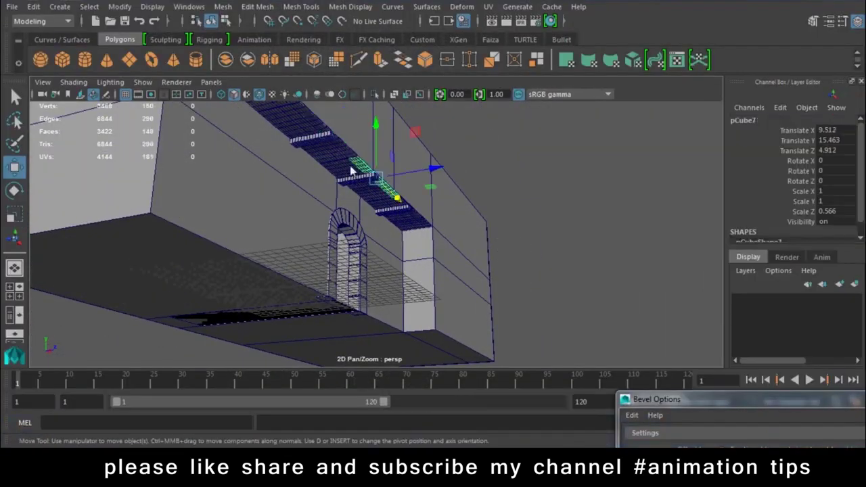
pyautogui.keyDown('shift'); pyautogui.click(373, 204); pyautogui.keyUp('shift')
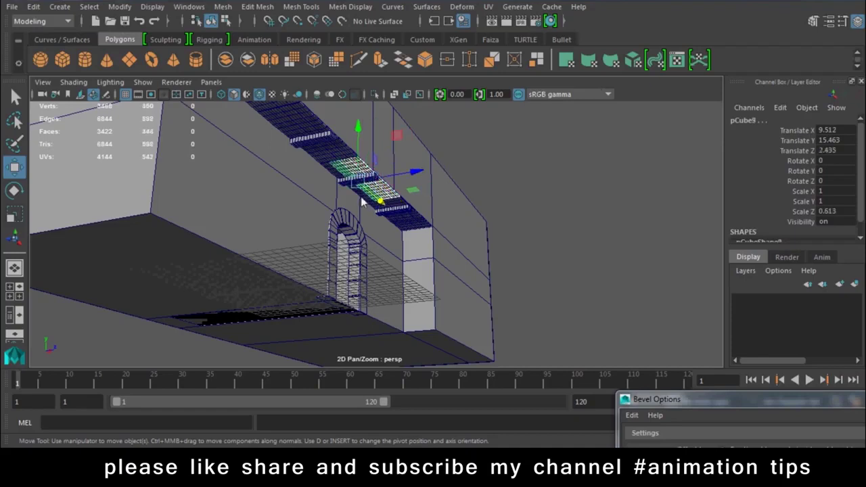
pyautogui.keyDown('shift'); pyautogui.click(376, 210); pyautogui.keyUp('shift')
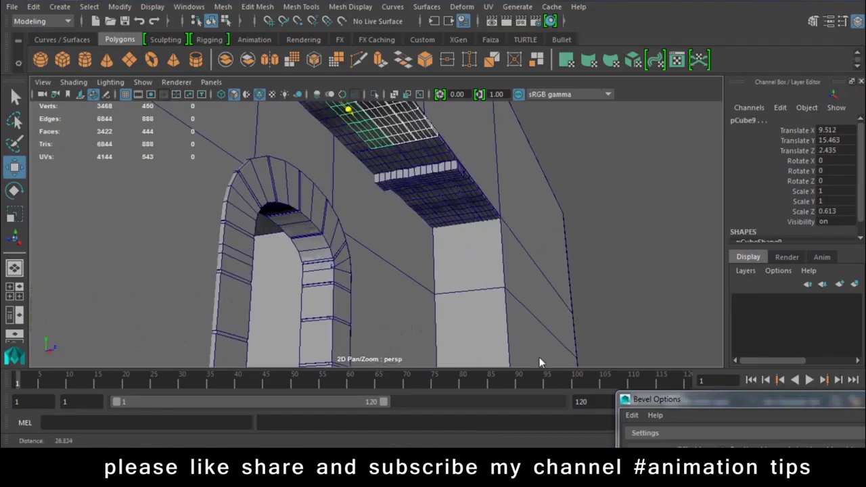
pyautogui.click(357, 143)
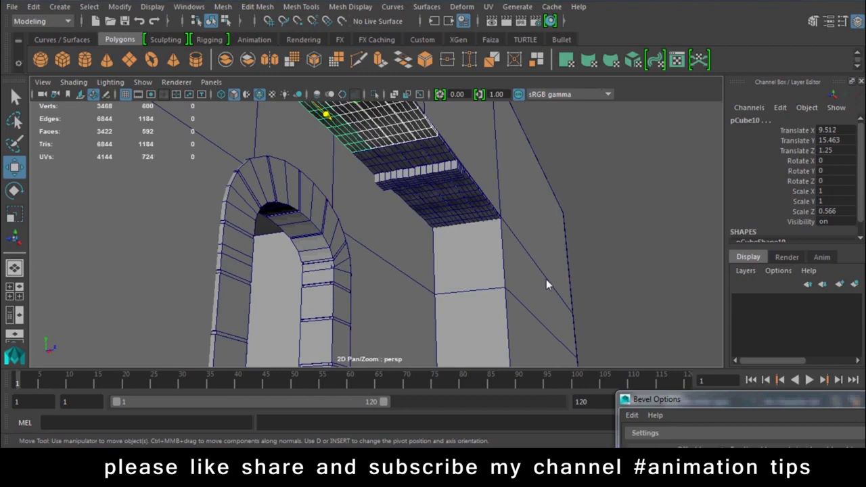
# - Duplicate the beam panel and drop the copy down onto the ground grid
pyautogui.scroll(-5, 546, 279)
pyautogui.hotkey('ctrl', 'd')
pyautogui.moveTo(354, 155)
pyautogui.mouseDown()
pyautogui.moveTo(386, 287)
pyautogui.moveTo(389, 271)
pyautogui.moveTo(432, 281)
pyautogui.moveTo(520, 369)
pyautogui.mouseUp()
# - Delete the wide copied panel, pCube26
pyautogui.click(315, 232)
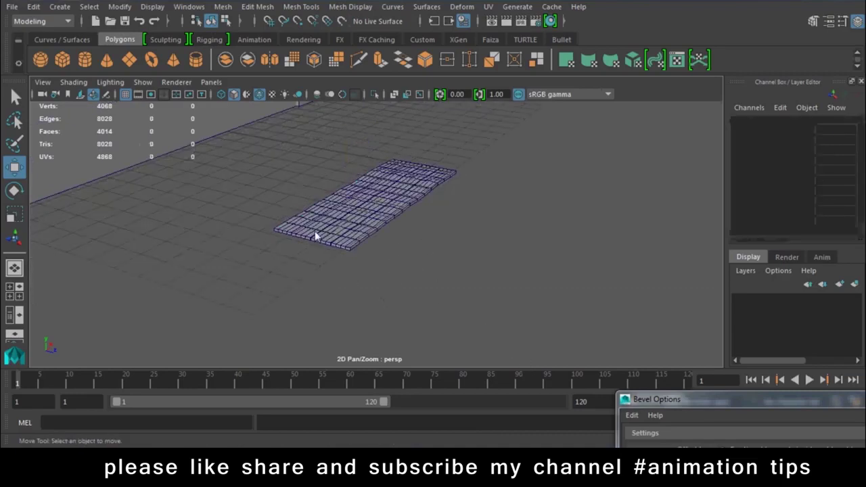
pyautogui.moveTo(384, 219); pyautogui.dragTo(386, 217)
pyautogui.press('d')
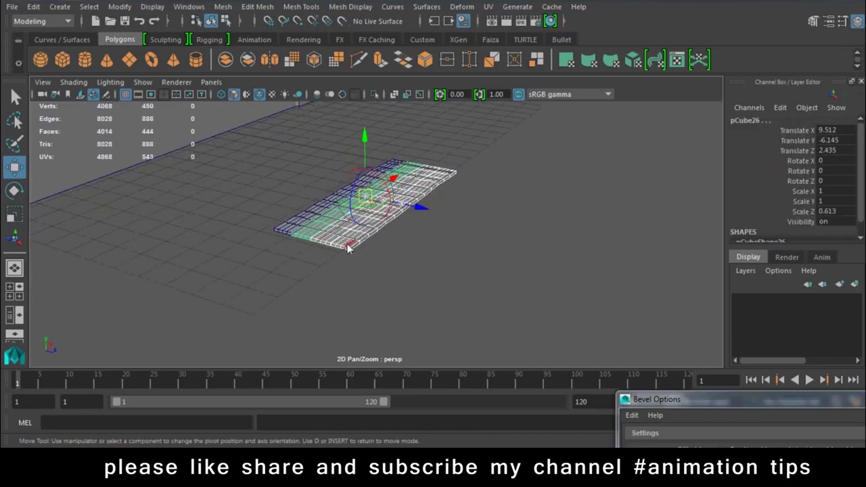
pyautogui.press('Delete')
# - Rotate the remaining thin strip, pCube27, to -90 on Z
pyautogui.click(379, 178)
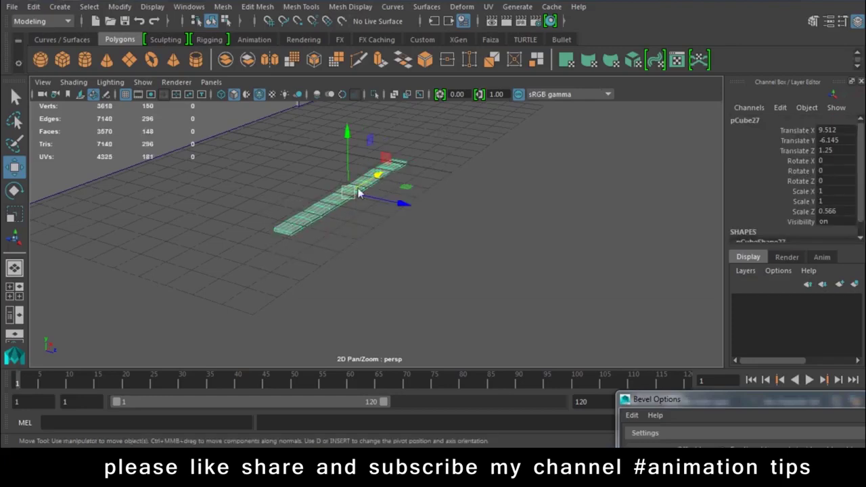
pyautogui.press('e')
pyautogui.moveTo(317, 189); pyautogui.dragTo(365, 126)
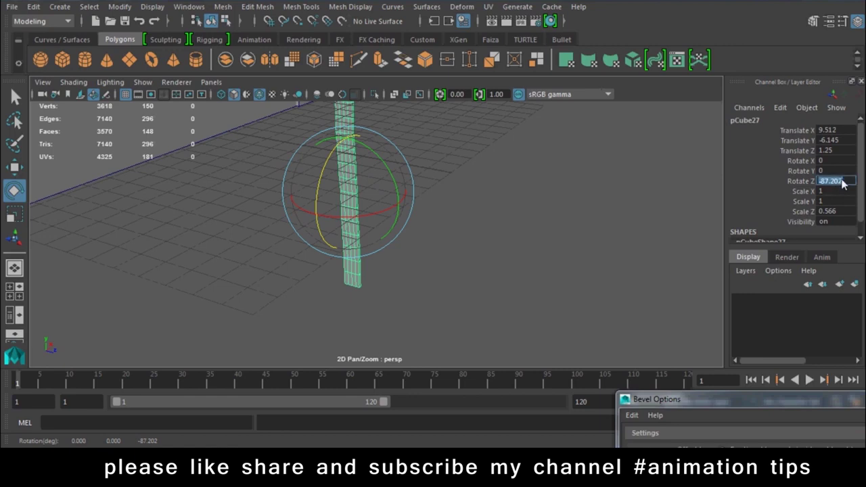
pyautogui.write('0')
pyautogui.press('Return')
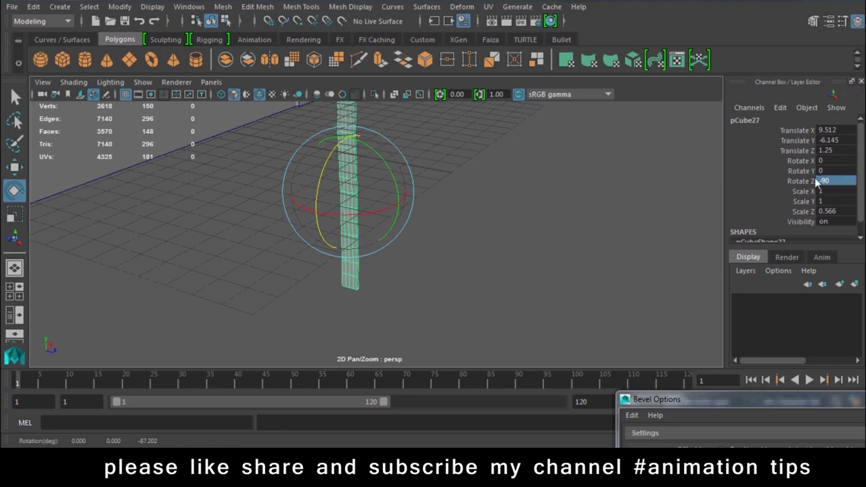
pyautogui.press('w')
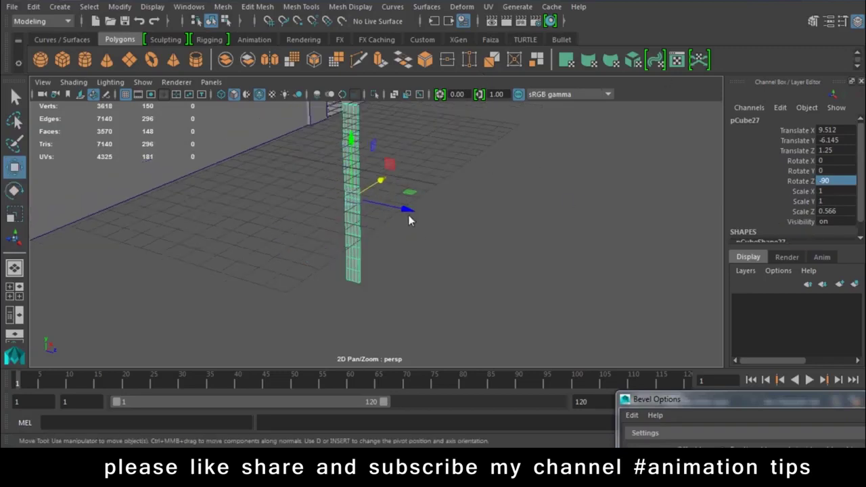
# - Tilt the strip to a Rotate X of -90 so it stands upright
pyautogui.keyDown('alt'); pyautogui.moveTo(480, 175); pyautogui.dragTo(465, 303); pyautogui.keyUp('alt')
pyautogui.press('e')
pyautogui.moveTo(371, 256); pyautogui.dragTo(406, 248)
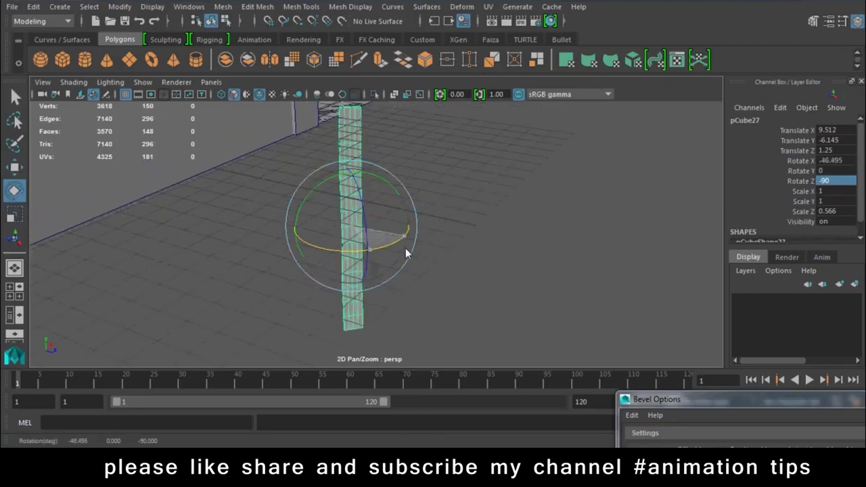
pyautogui.doubleClick(847, 161)
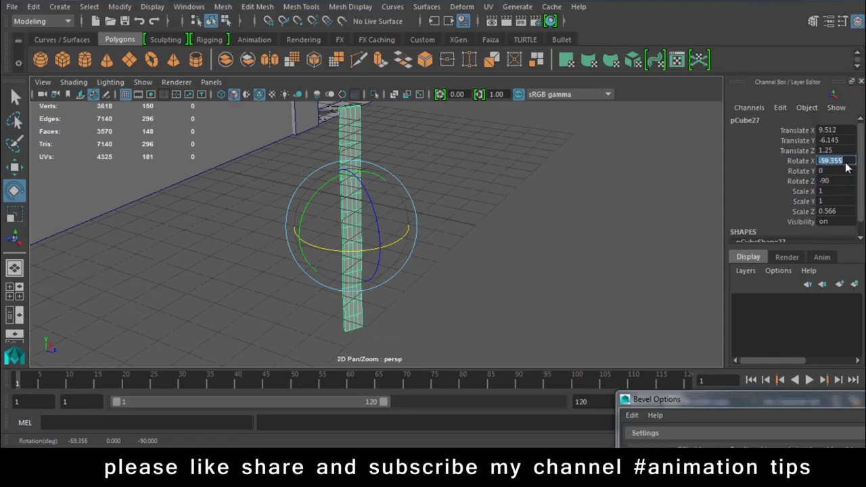
pyautogui.write('90')
pyautogui.press('Return')
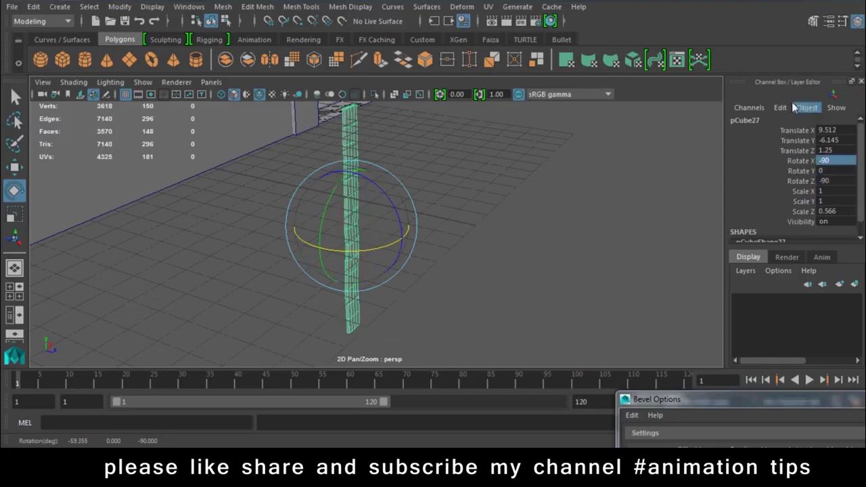
pyautogui.press('w')
# - Switch to the front view facing the upright strip
pyautogui.moveTo(465, 277)
pyautogui.keyDown('alt'); pyautogui.mouseDown()
pyautogui.moveTo(382, 269)
pyautogui.moveTo(352, 350)
pyautogui.mouseUp(); pyautogui.keyUp('alt')
pyautogui.press('space')
pyautogui.moveTo(457, 242); pyautogui.dragTo(477, 308)
pyautogui.scroll(-3, 440, 270)
# - Move the strip up into the arched doorway in front view
pyautogui.scroll(2, 374, 248)
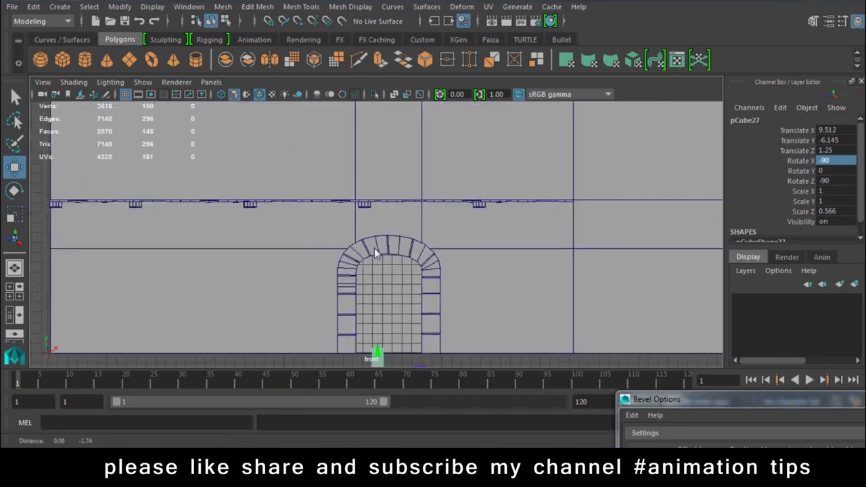
pyautogui.scroll(-3, 374, 247)
pyautogui.moveTo(389, 253); pyautogui.dragTo(352, 129)
pyautogui.scroll(3, 368, 243)
pyautogui.scroll(1, 345, 262)
pyautogui.moveTo(360, 257); pyautogui.dragTo(362, 246)
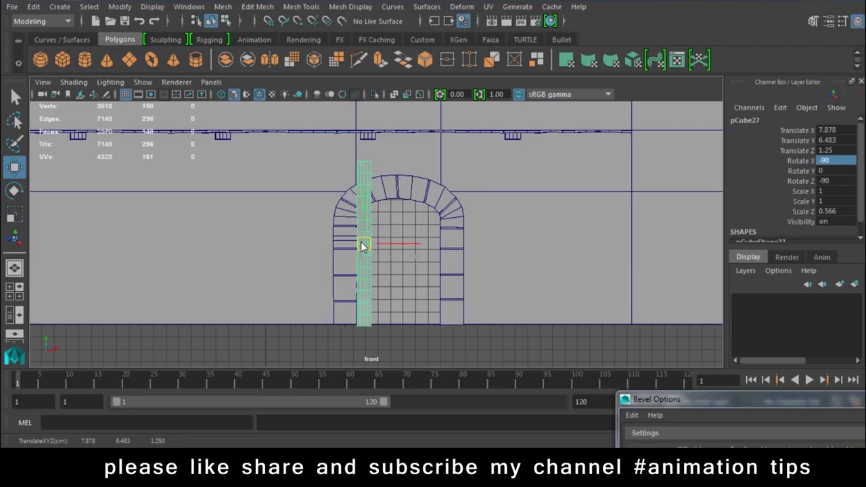
pyautogui.keyDown('alt'); pyautogui.moveTo(363, 247); pyautogui.dragTo(363, 265, button='middle'); pyautogui.keyUp('alt')
# - Scale and reposition the strip so it fits the doorway as a plank
pyautogui.press('r')
pyautogui.moveTo(365, 328); pyautogui.dragTo(368, 301)
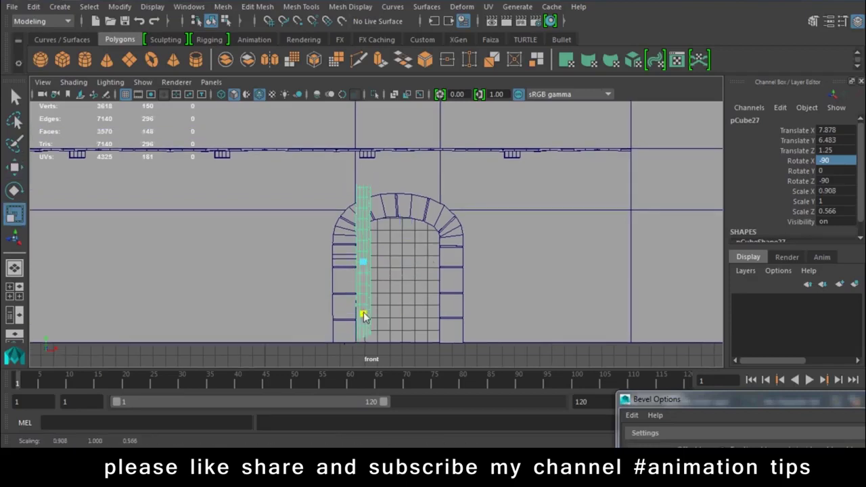
pyautogui.press('w')
pyautogui.moveTo(367, 191); pyautogui.dragTo(369, 234)
pyautogui.press('r')
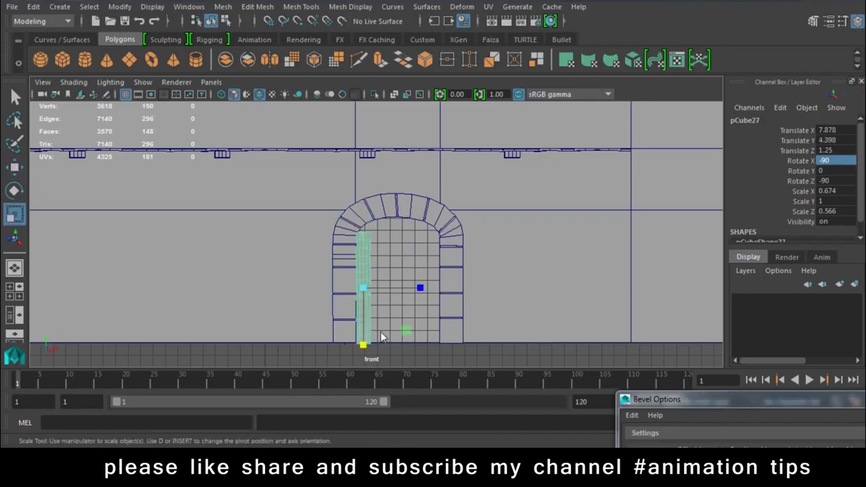
pyautogui.moveTo(365, 347); pyautogui.dragTo(368, 350)
pyautogui.press('w')
pyautogui.moveTo(363, 236)
pyautogui.mouseDown()
pyautogui.moveTo(365, 223)
pyautogui.moveTo(397, 199)
pyautogui.mouseUp()
# - In perspective, duplicate the plank sideways and repeat the offset copy with Shift+D
pyautogui.moveTo(400, 237)
pyautogui.keyDown('alt'); pyautogui.mouseDown()
pyautogui.moveTo(354, 314)
pyautogui.moveTo(349, 290)
pyautogui.moveTo(364, 272)
pyautogui.moveTo(334, 283)
pyautogui.moveTo(361, 297)
pyautogui.mouseUp(); pyautogui.keyUp('alt')
pyautogui.hotkey('ctrl', 'd')
pyautogui.moveTo(342, 225); pyautogui.dragTo(362, 228)
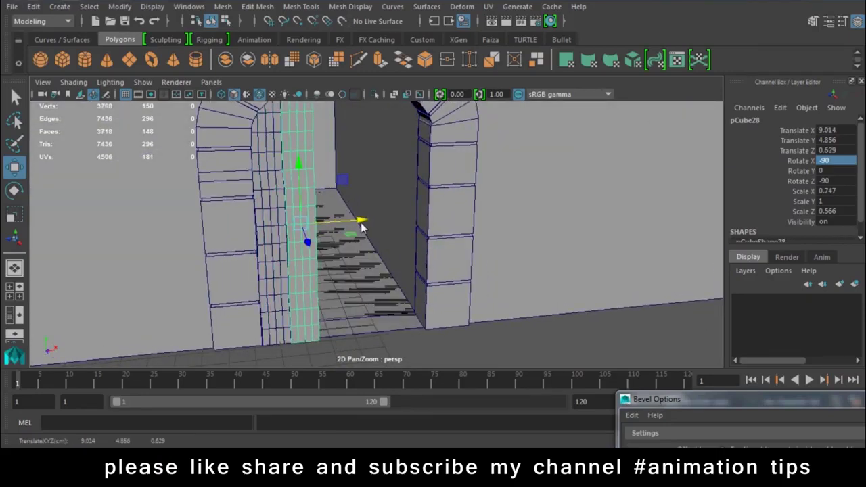
pyautogui.hotkey('shift', 'd')
pyautogui.hotkey('shift', 'd')
pyautogui.hotkey('shift', 'd')
pyautogui.hotkey('shift', 'd')
# - Select the six door strips and bring up the Assign Favorite Material menu
pyautogui.moveTo(358, 225)
pyautogui.keyDown('alt'); pyautogui.mouseDown()
pyautogui.moveTo(390, 317)
pyautogui.moveTo(341, 279)
pyautogui.moveTo(397, 300)
pyautogui.moveTo(399, 244)
pyautogui.mouseUp(); pyautogui.keyUp('alt')
pyautogui.keyDown('shift'); pyautogui.click(399, 244); pyautogui.keyUp('shift')
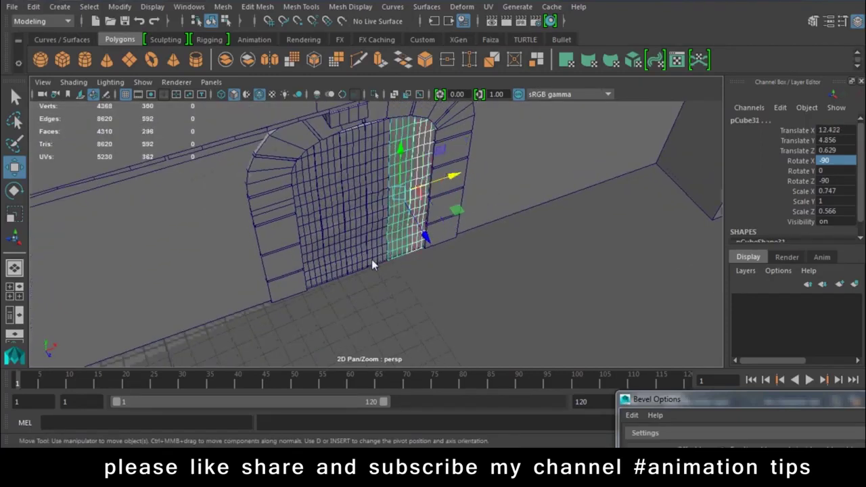
pyautogui.keyDown('shift'); pyautogui.click(360, 268); pyautogui.keyUp('shift')
pyautogui.keyDown('shift'); pyautogui.click(338, 277); pyautogui.keyUp('shift')
pyautogui.keyDown('shift'); pyautogui.click(325, 276); pyautogui.keyUp('shift')
pyautogui.keyDown('shift'); pyautogui.click(317, 274); pyautogui.keyUp('shift')
pyautogui.moveTo(398, 276)
pyautogui.keyDown('alt'); pyautogui.mouseDown()
pyautogui.moveTo(374, 233)
pyautogui.moveTo(373, 153)
pyautogui.mouseUp(); pyautogui.keyUp('alt')
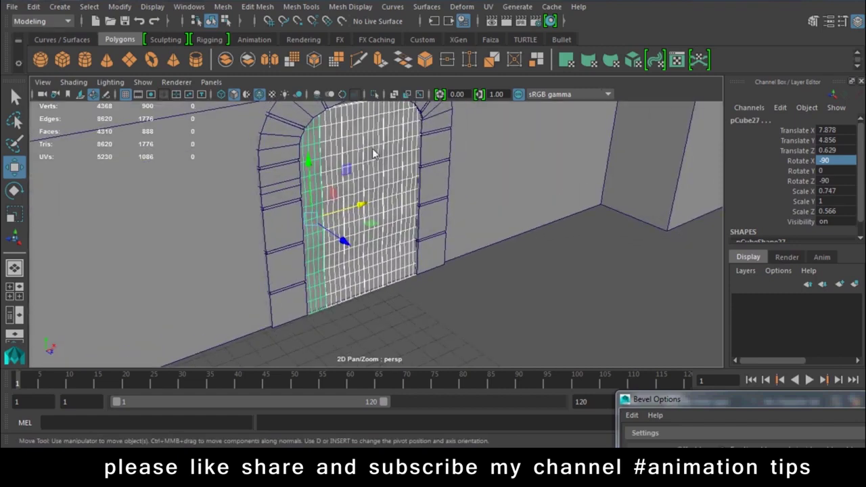
pyautogui.moveTo(372, 108); pyautogui.dragTo(384, 439, button='right')
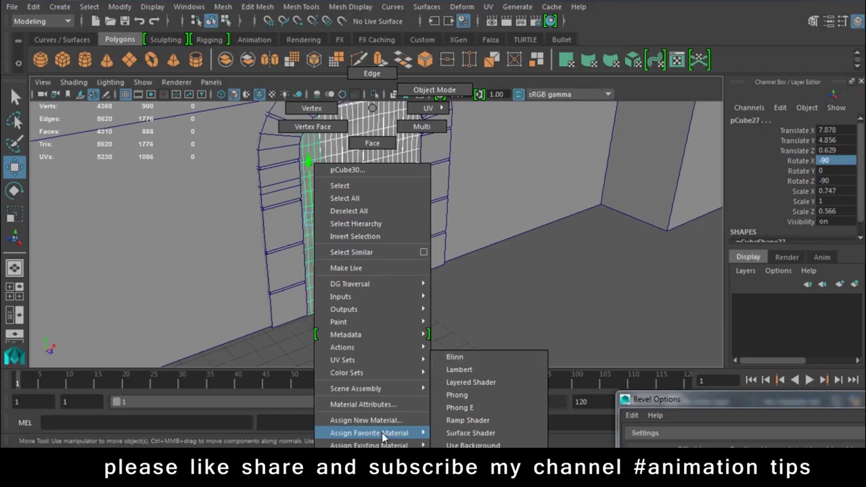
# - Assign a new Blinn material to the planks with a dark brown colour (H 30, S 1)
pyautogui.click(489, 361)
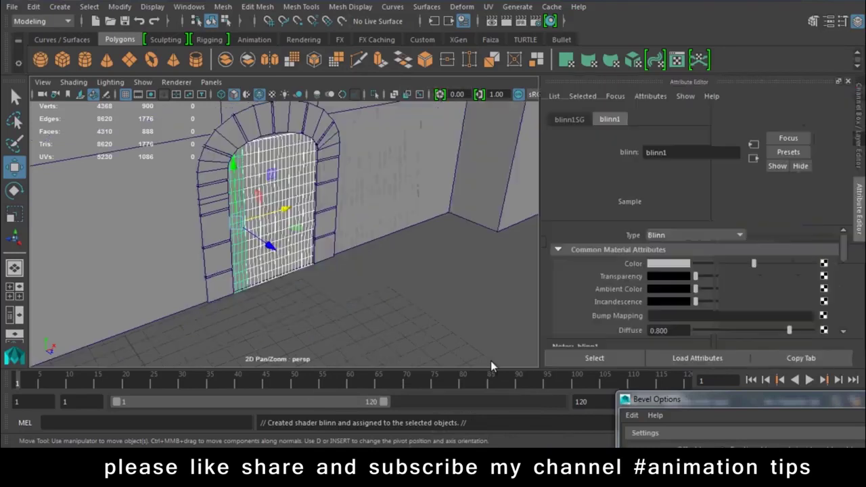
pyautogui.click(670, 264)
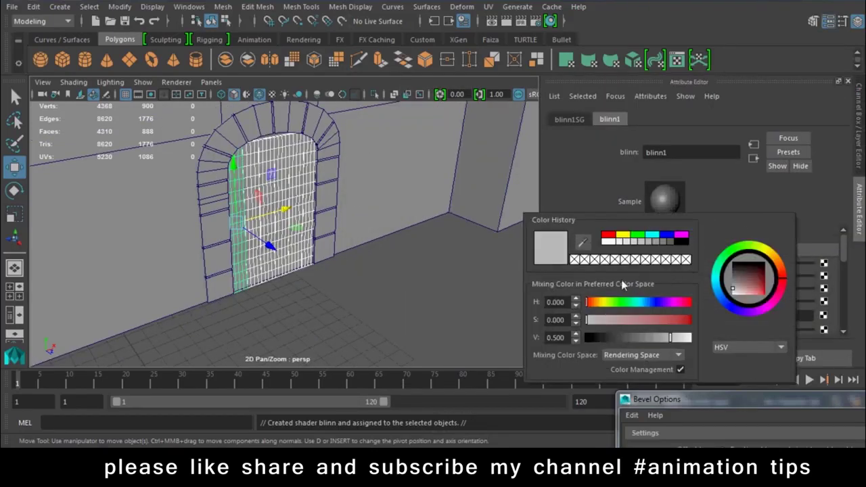
pyautogui.moveTo(593, 307); pyautogui.dragTo(713, 319)
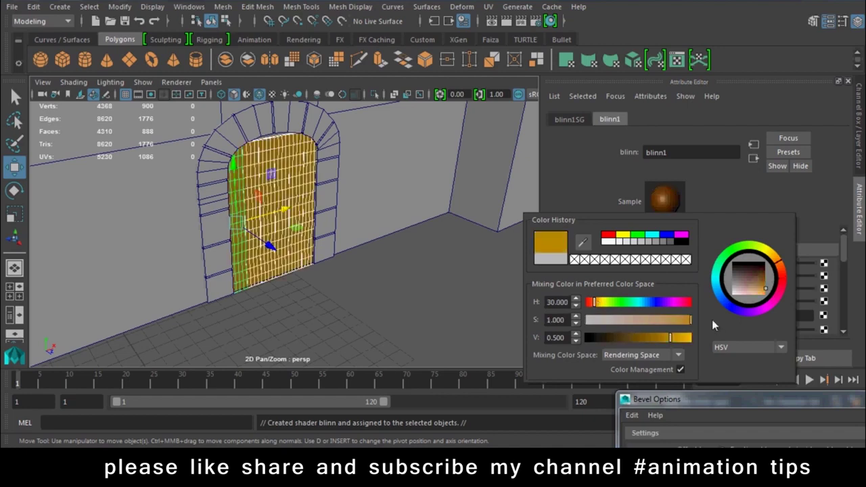
pyautogui.moveTo(627, 342); pyautogui.dragTo(617, 343)
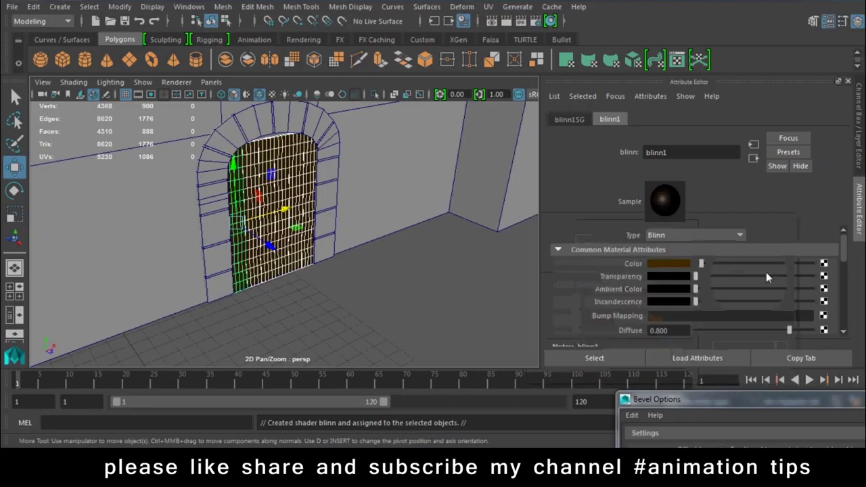
# - Change the material type from Blinn to Lambert and clear the selection
pyautogui.click(699, 237)
pyautogui.scroll(3, 684, 312)
pyautogui.scroll(3, 687, 321)
pyautogui.scroll(-2, 685, 317)
pyautogui.scroll(2, 683, 315)
pyautogui.scroll(3, 683, 314)
pyautogui.click(672, 261)
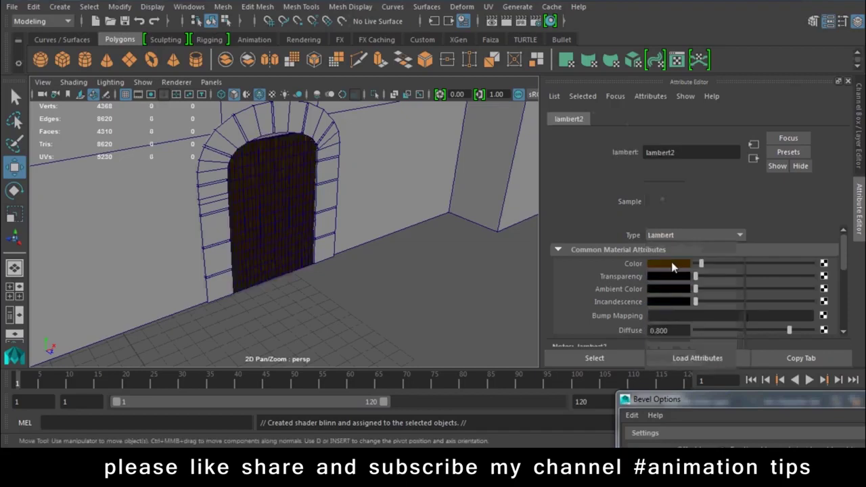
pyautogui.moveTo(333, 312)
pyautogui.keyDown('alt'); pyautogui.mouseDown()
pyautogui.moveTo(379, 315)
pyautogui.moveTo(347, 283)
pyautogui.mouseUp(); pyautogui.keyUp('alt')
pyautogui.click(379, 314)
# - Zoom in on the arched door and select the first plank's top-edge vertices
pyautogui.scroll(5, 306, 203)
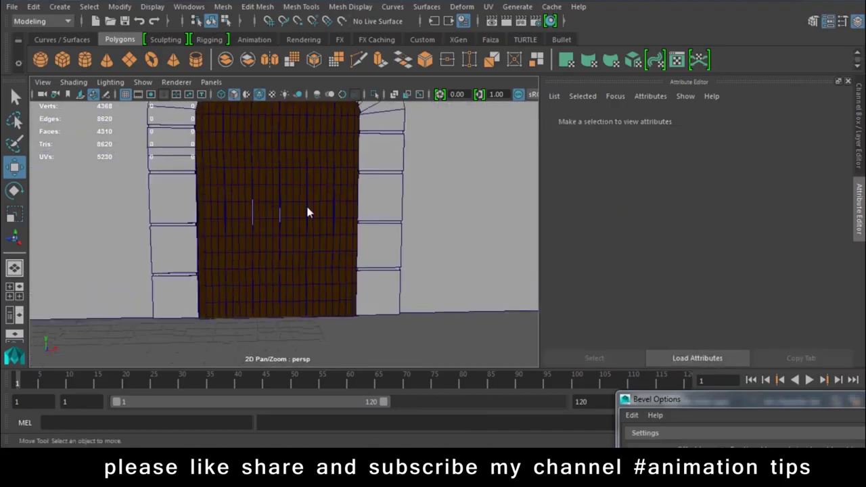
pyautogui.keyDown('alt'); pyautogui.moveTo(306, 204); pyautogui.dragTo(365, 314); pyautogui.keyUp('alt')
pyautogui.scroll(1, 338, 280)
pyautogui.scroll(3, 410, 293)
pyautogui.scroll(2, 393, 318)
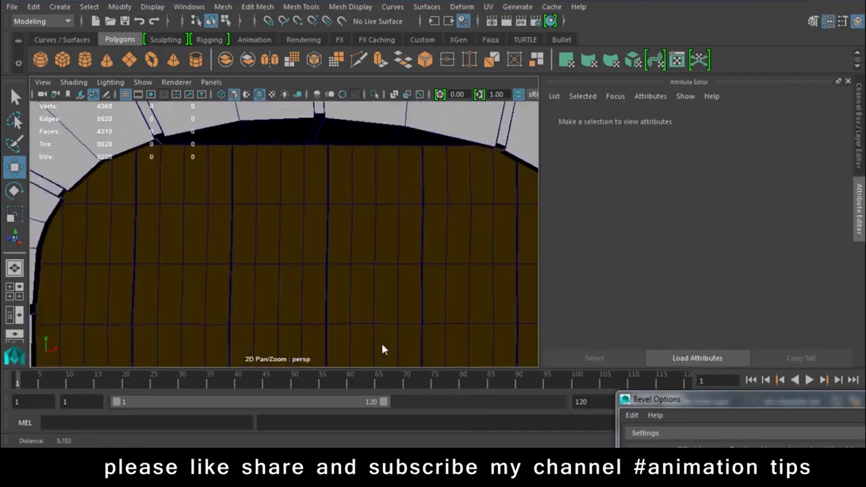
pyautogui.click(296, 180)
pyautogui.moveTo(291, 143); pyautogui.dragTo(231, 149, button='right')
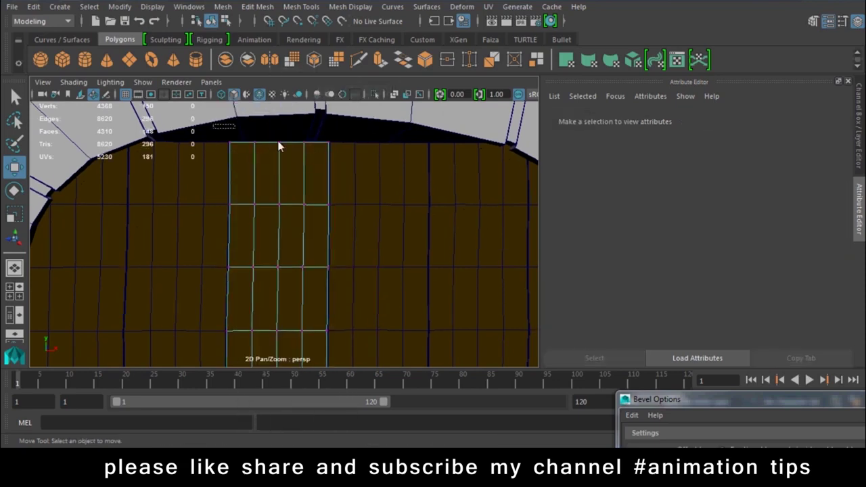
pyautogui.moveTo(223, 132); pyautogui.dragTo(335, 150)
pyautogui.keyDown('alt'); pyautogui.moveTo(291, 139); pyautogui.dragTo(280, 164, button='middle'); pyautogui.keyUp('alt')
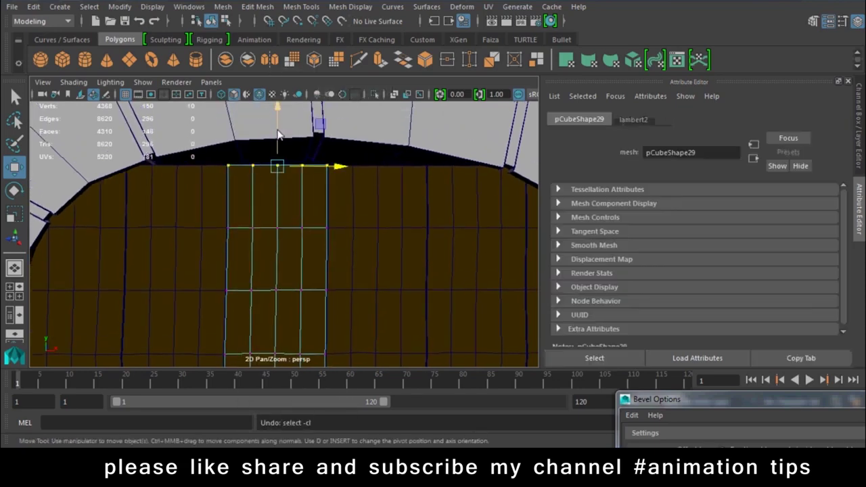
# - Raise the first plank's top vertices up to meet the arch
pyautogui.moveTo(279, 125); pyautogui.dragTo(283, 103)
pyautogui.click(302, 145)
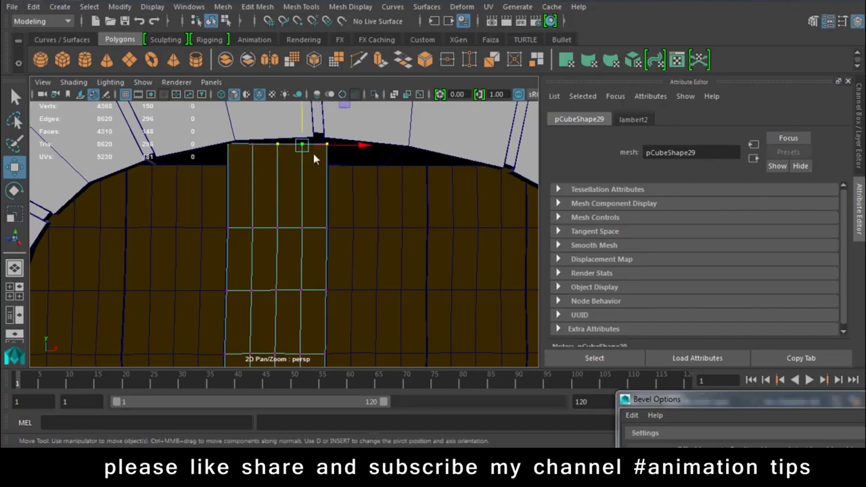
pyautogui.hotkey('ctrl', 'z')
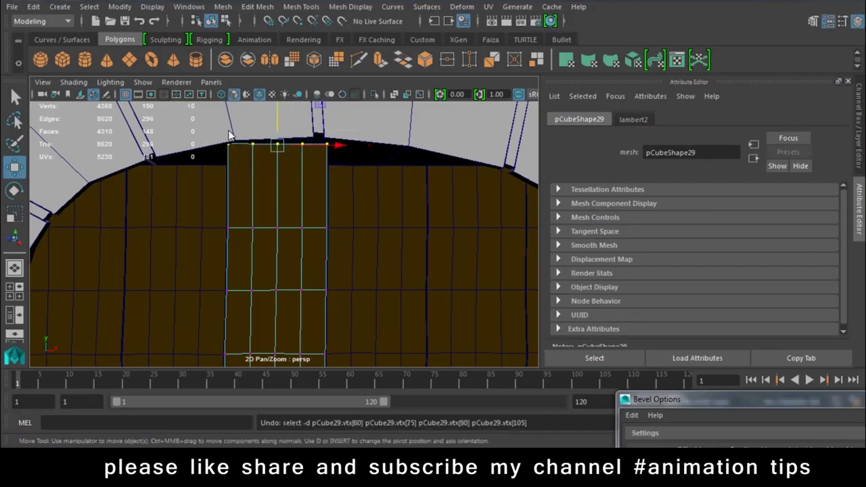
pyautogui.keyDown('shift'); pyautogui.click(302, 144); pyautogui.keyUp('shift')
pyautogui.click(280, 108)
pyautogui.hotkey('ctrl', 'z')
pyautogui.moveTo(279, 111); pyautogui.dragTo(278, 115)
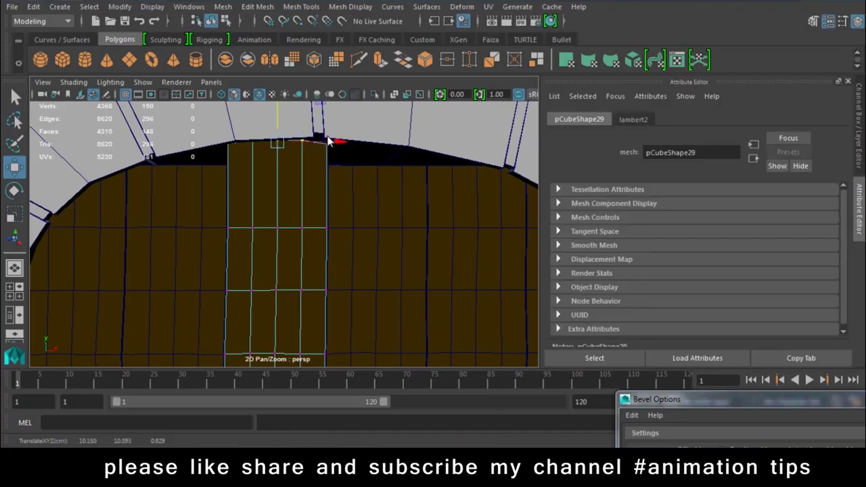
pyautogui.keyDown('alt'); pyautogui.moveTo(279, 114); pyautogui.dragTo(272, 194, button='middle'); pyautogui.keyUp('alt')
# - Select plank pCube30's top vertex row and lift it to the arch
pyautogui.moveTo(292, 132); pyautogui.dragTo(293, 126)
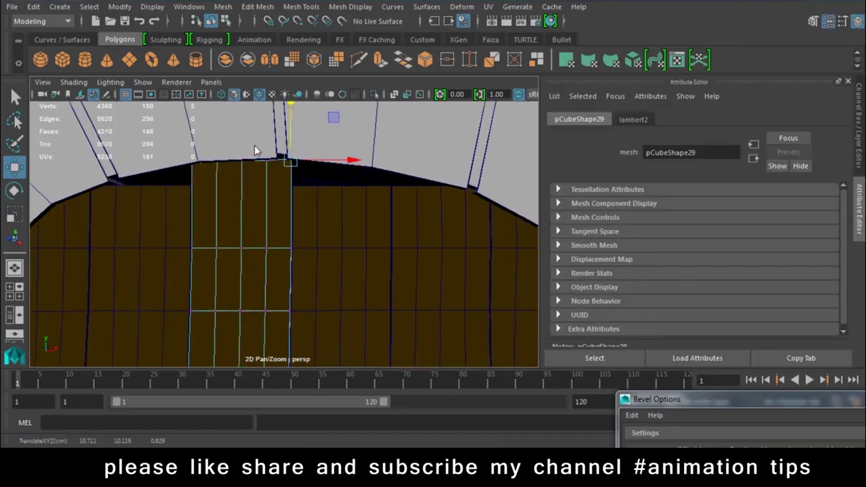
pyautogui.click(332, 192)
pyautogui.moveTo(333, 192); pyautogui.dragTo(291, 124, button='right')
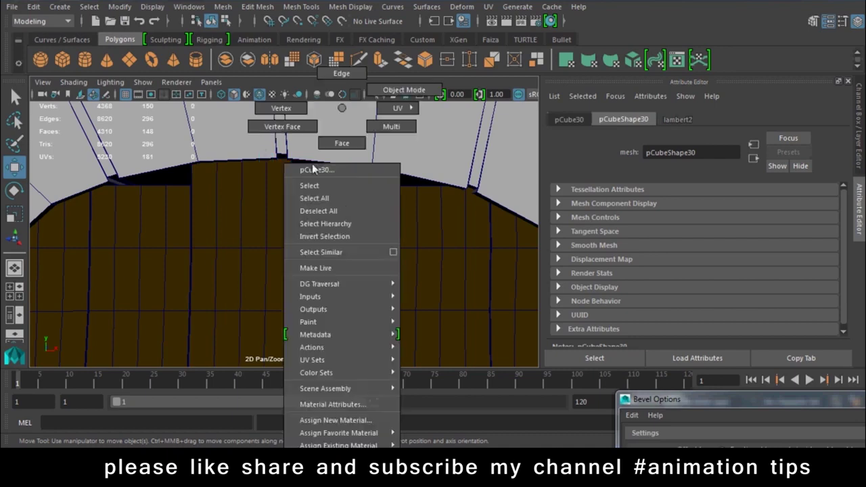
pyautogui.moveTo(280, 177); pyautogui.dragTo(393, 202)
pyautogui.moveTo(340, 134)
pyautogui.mouseDown()
pyautogui.moveTo(344, 123)
pyautogui.moveTo(318, 131)
pyautogui.moveTo(308, 124)
pyautogui.moveTo(329, 212)
pyautogui.mouseUp()
# - Lift the next plank's top vertices, minus the rightmost one, to the arch curve
pyautogui.moveTo(333, 110); pyautogui.dragTo(599, 222, button='right')
pyautogui.moveTo(249, 168); pyautogui.dragTo(402, 208)
pyautogui.moveTo(342, 150); pyautogui.dragTo(344, 164)
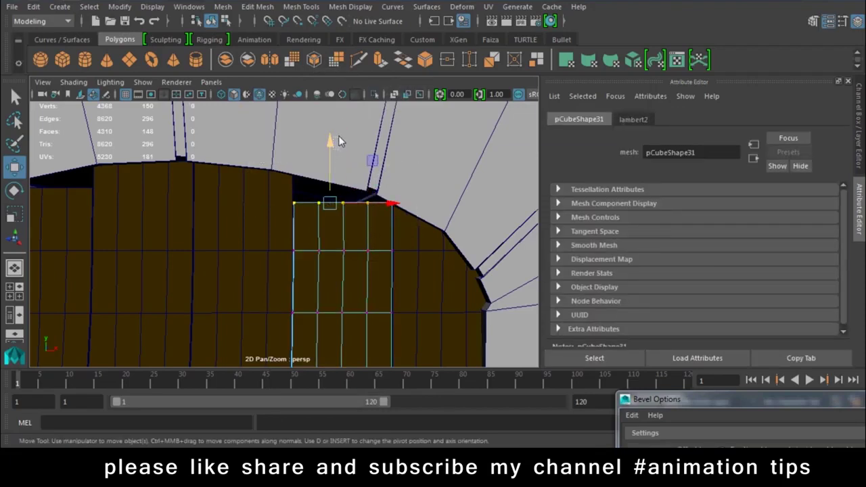
pyautogui.moveTo(338, 158); pyautogui.dragTo(332, 140)
pyautogui.keyDown('ctrl'); pyautogui.moveTo(390, 203); pyautogui.dragTo(344, 176); pyautogui.keyUp('ctrl')
pyautogui.moveTo(321, 141)
pyautogui.mouseDown()
pyautogui.moveTo(325, 134)
pyautogui.moveTo(314, 212)
pyautogui.mouseUp()
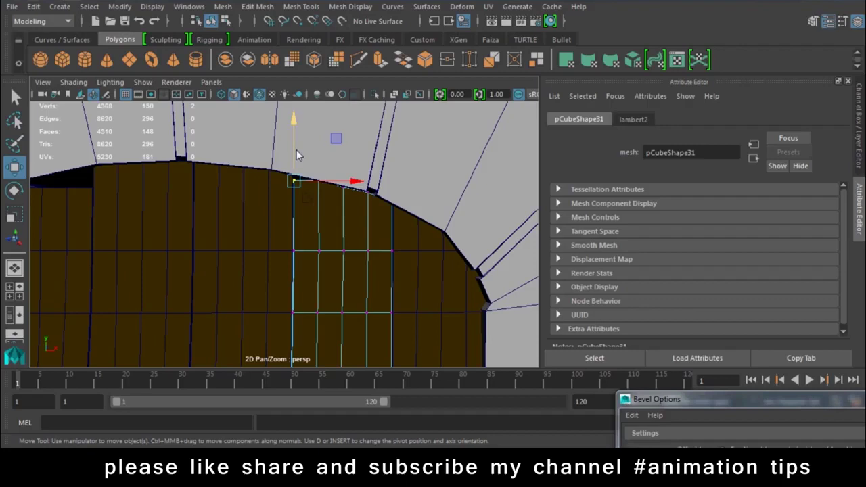
# - Lower two rows of vertices on door plank pCube32 in vertex mode
pyautogui.click(361, 218)
pyautogui.moveTo(361, 108); pyautogui.dragTo(304, 115, button='right')
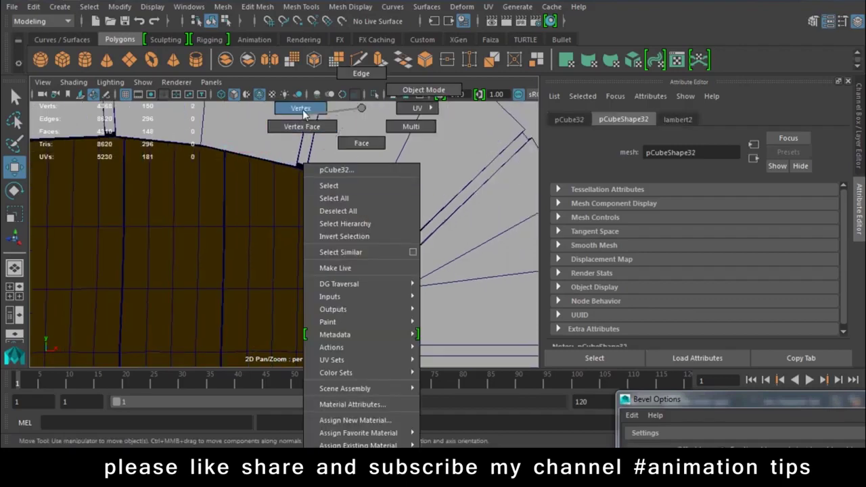
pyautogui.moveTo(228, 155); pyautogui.dragTo(479, 324)
pyautogui.moveTo(340, 176)
pyautogui.mouseDown()
pyautogui.moveTo(341, 230)
pyautogui.moveTo(338, 213)
pyautogui.mouseUp()
pyautogui.scroll(-2, 311, 209)
pyautogui.keyDown('shift'); pyautogui.moveTo(257, 298); pyautogui.dragTo(381, 288); pyautogui.keyUp('shift')
pyautogui.moveTo(327, 183); pyautogui.dragTo(328, 207)
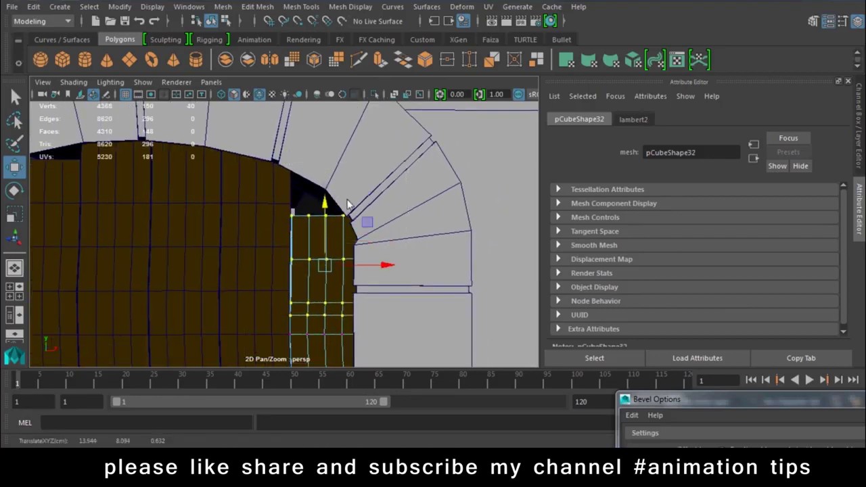
# - Shift the next plank's top-row vertices up to close the gap under the arch
pyautogui.moveTo(280, 227); pyautogui.dragTo(332, 197)
pyautogui.moveTo(285, 183); pyautogui.dragTo(327, 225)
pyautogui.click(311, 165)
pyautogui.moveTo(298, 178)
pyautogui.mouseDown()
pyautogui.moveTo(318, 203)
pyautogui.moveTo(282, 170)
pyautogui.moveTo(302, 147)
pyautogui.mouseUp()
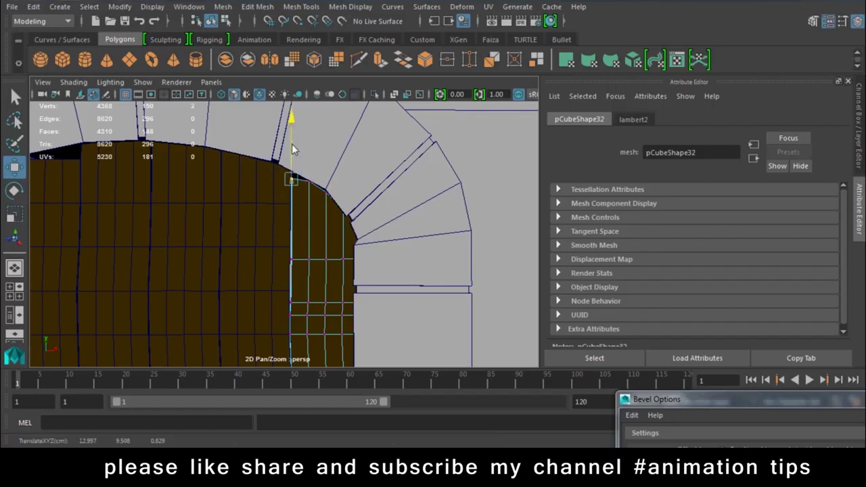
pyautogui.hotkey('ctrl', 'z')
pyautogui.hotkey('ctrl', 'z')
pyautogui.hotkey('ctrl', 'z')
pyautogui.moveTo(239, 203); pyautogui.dragTo(203, 129, button='right')
pyautogui.moveTo(308, 206)
pyautogui.mouseDown()
pyautogui.moveTo(233, 180)
pyautogui.moveTo(280, 147)
pyautogui.mouseUp()
pyautogui.moveTo(300, 197)
pyautogui.mouseDown()
pyautogui.moveTo(286, 152)
pyautogui.moveTo(299, 150)
pyautogui.mouseUp()
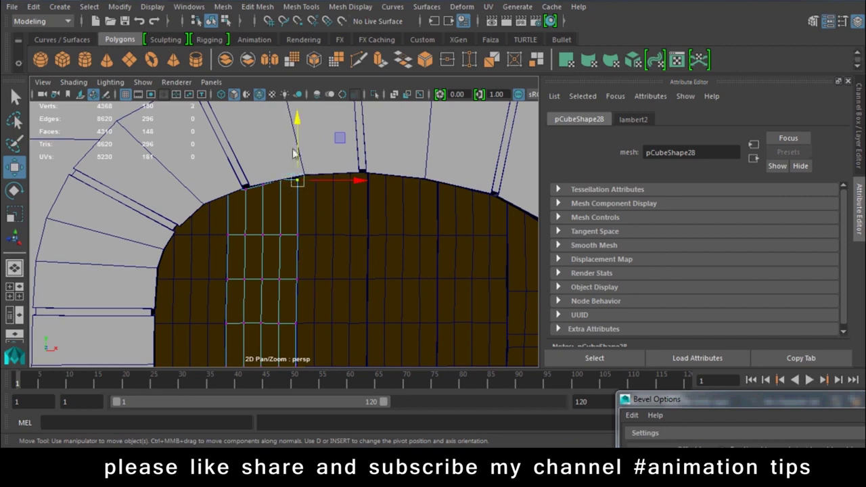
# - Squeeze the left plank's vertex block vertically and lift its corner vertex into the arch
pyautogui.scroll(-4, 243, 233)
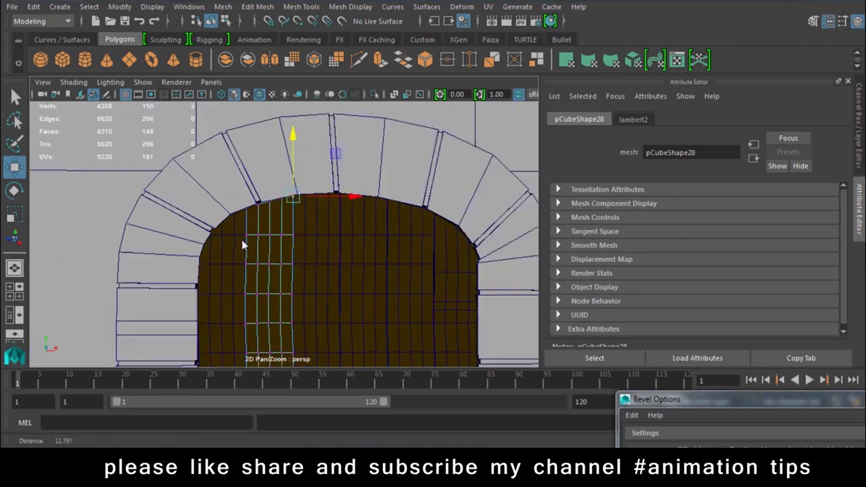
pyautogui.scroll(5, 188, 153)
pyautogui.scroll(-3, 269, 206)
pyautogui.moveTo(271, 206); pyautogui.dragTo(241, 155, button='right')
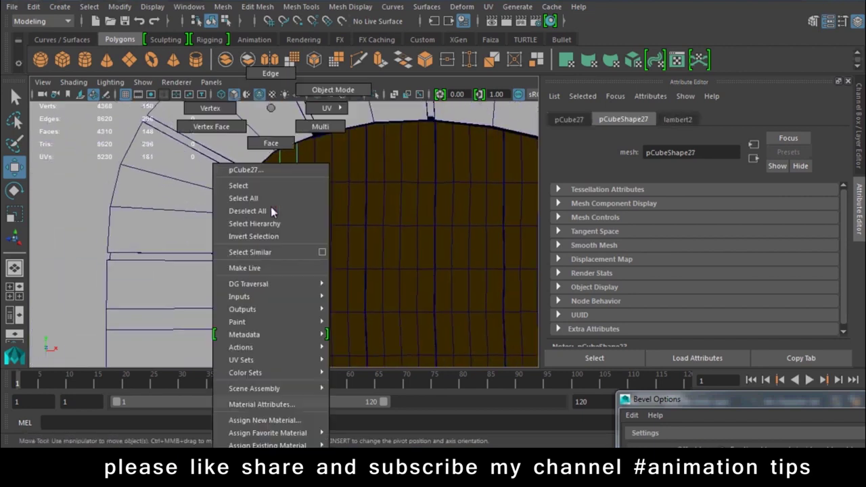
pyautogui.scroll(3, 193, 142)
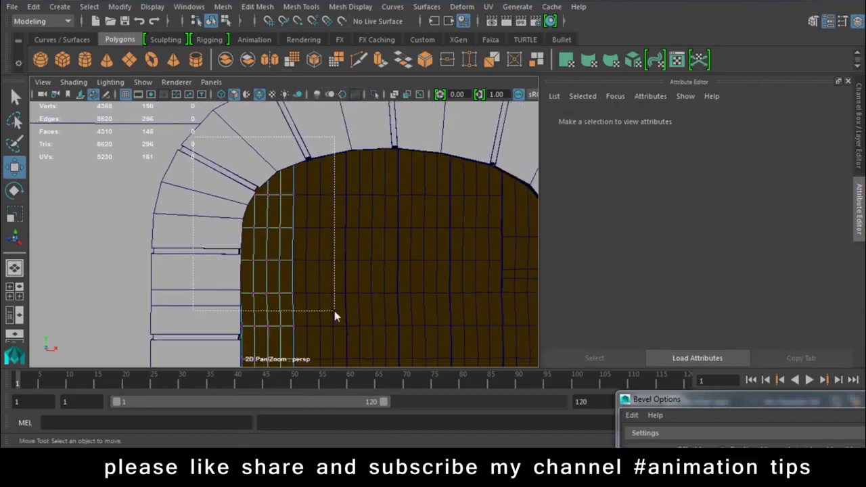
pyautogui.moveTo(299, 301); pyautogui.dragTo(249, 186)
pyautogui.press('r')
pyautogui.moveTo(269, 288); pyautogui.dragTo(271, 266)
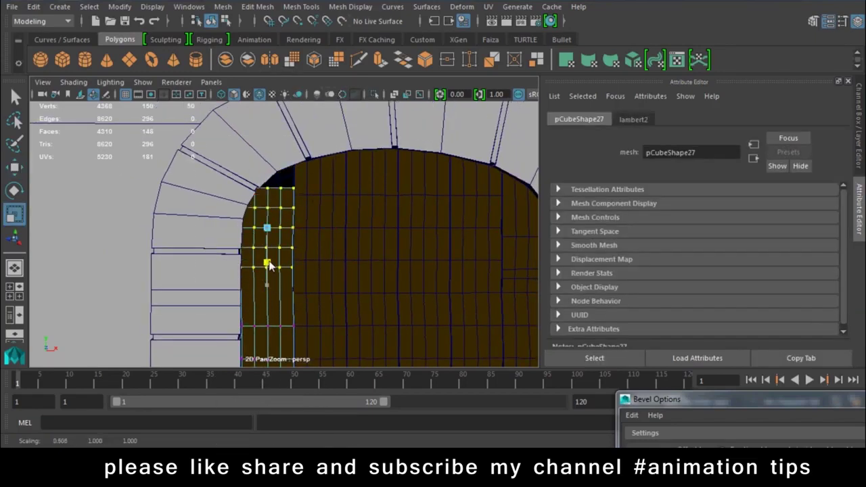
pyautogui.press('w')
pyautogui.click(278, 182)
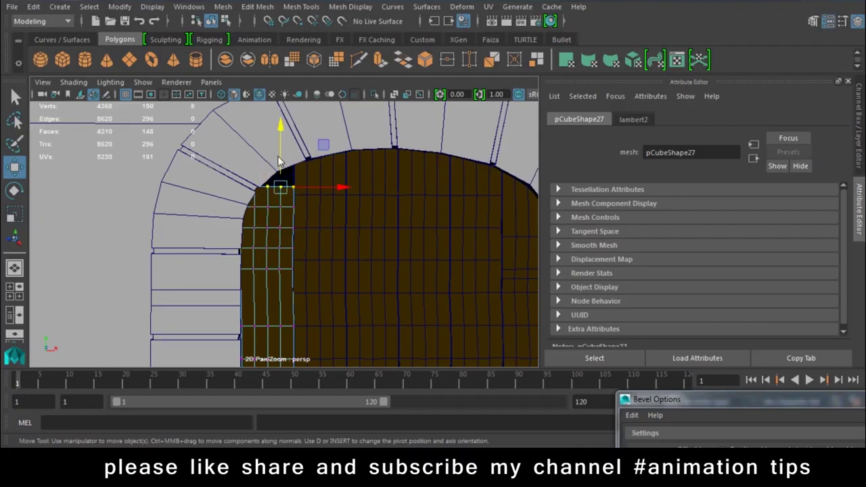
pyautogui.moveTo(287, 161); pyautogui.dragTo(295, 143)
# - Select the door planks pCube28 onward and isolate them to inspect a plank corner
pyautogui.rightClick(277, 229)
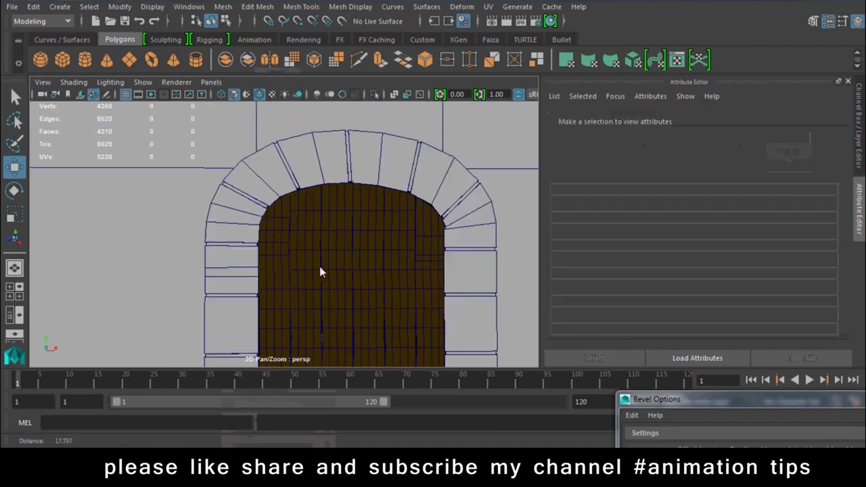
pyautogui.click(334, 291)
pyautogui.click(337, 291)
pyautogui.click(362, 293)
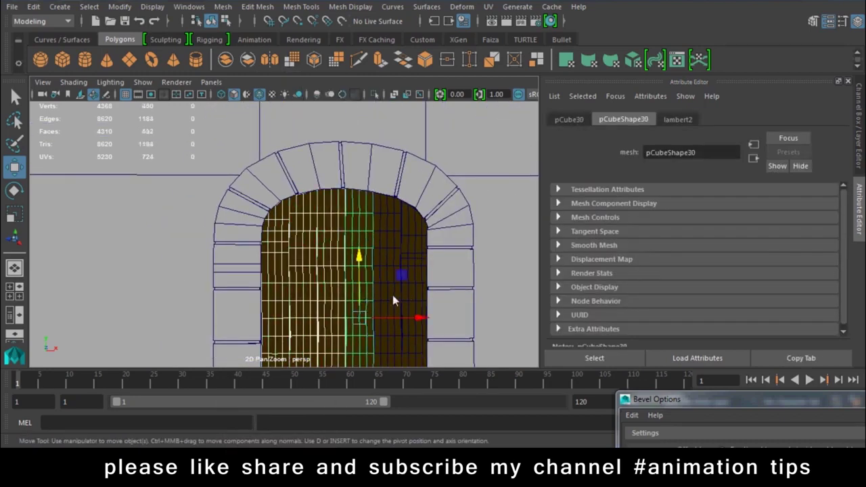
pyautogui.click(387, 294)
pyautogui.click(415, 295)
pyautogui.hotkey('ctrl', '1')
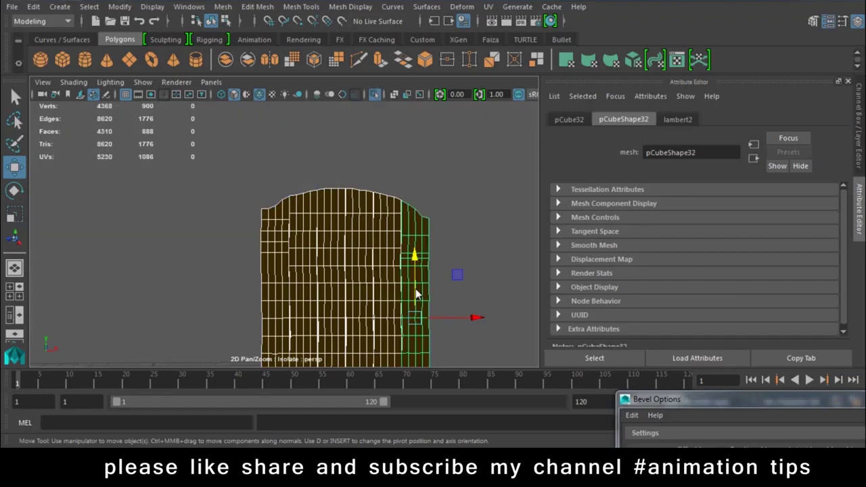
pyautogui.moveTo(403, 122); pyautogui.dragTo(366, 118, button='right')
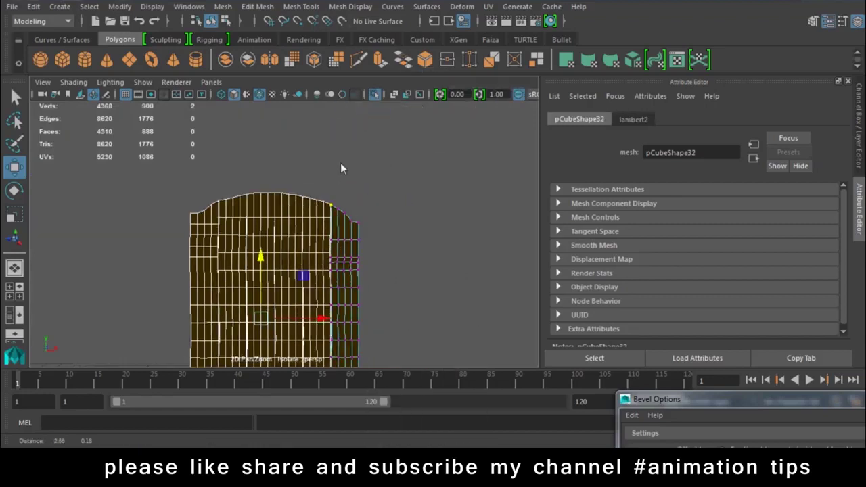
pyautogui.scroll(2, 341, 162)
pyautogui.moveTo(391, 186); pyautogui.dragTo(373, 209)
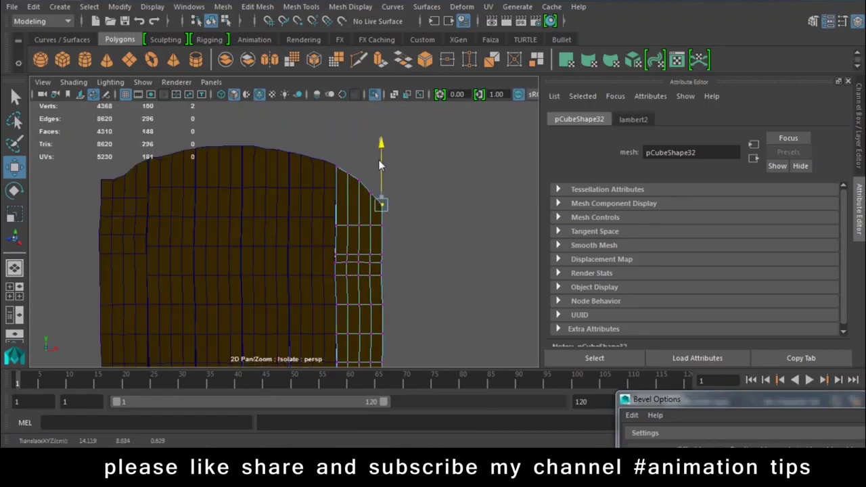
# - Round the top corner of the leftmost plank pCube27 to follow the arch
pyautogui.click(120, 221)
pyautogui.keyDown('alt'); pyautogui.moveTo(120, 221); pyautogui.dragTo(289, 221, button='middle'); pyautogui.keyUp('alt')
pyautogui.moveTo(246, 168); pyautogui.dragTo(203, 167, button='right')
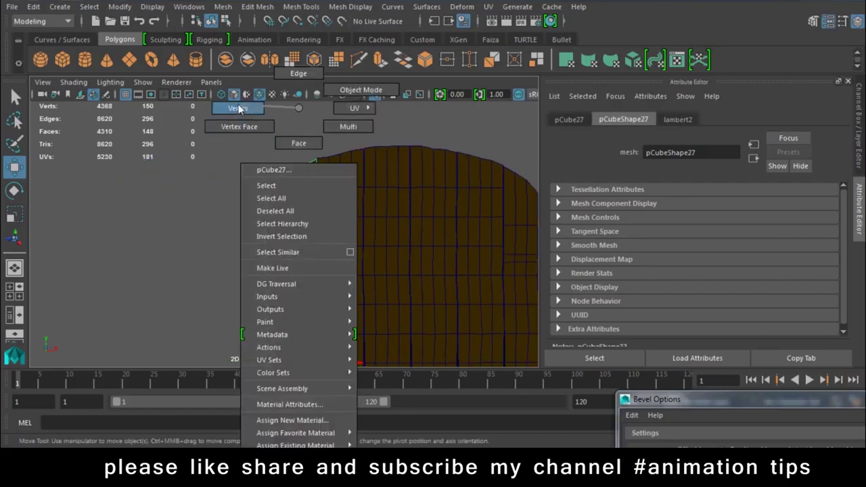
pyautogui.moveTo(241, 155); pyautogui.dragTo(274, 187)
pyautogui.moveTo(278, 145); pyautogui.dragTo(294, 143, button='middle')
pyautogui.moveTo(308, 119)
pyautogui.mouseDown(button='right')
pyautogui.moveTo(401, 273)
pyautogui.moveTo(374, 253)
pyautogui.mouseUp(button='right')
pyautogui.moveTo(375, 253); pyautogui.dragTo(205, 385)
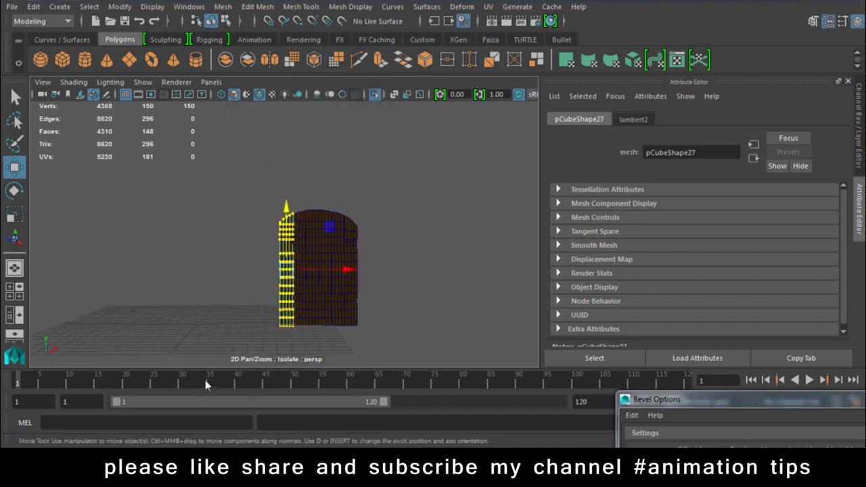
pyautogui.click(367, 251)
# - Exit isolate view and orbit in to check the door, wall and floor
pyautogui.hotkey('ctrl', '1')
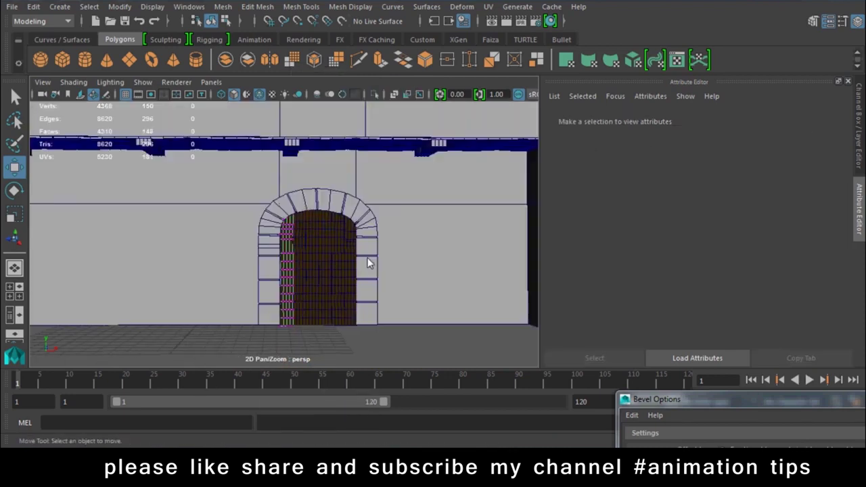
pyautogui.moveTo(285, 108); pyautogui.dragTo(359, 101, button='right')
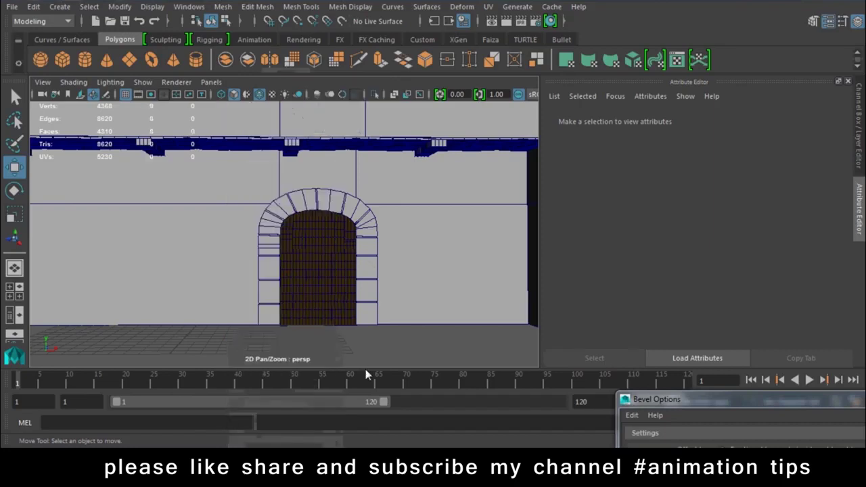
pyautogui.moveTo(379, 339)
pyautogui.keyDown('alt'); pyautogui.mouseDown()
pyautogui.moveTo(449, 325)
pyautogui.moveTo(306, 283)
pyautogui.moveTo(344, 298)
pyautogui.moveTo(332, 287)
pyautogui.mouseUp(); pyautogui.keyUp('alt')
pyautogui.keyDown('alt'); pyautogui.moveTo(332, 286); pyautogui.dragTo(381, 421, button='right'); pyautogui.keyUp('alt')
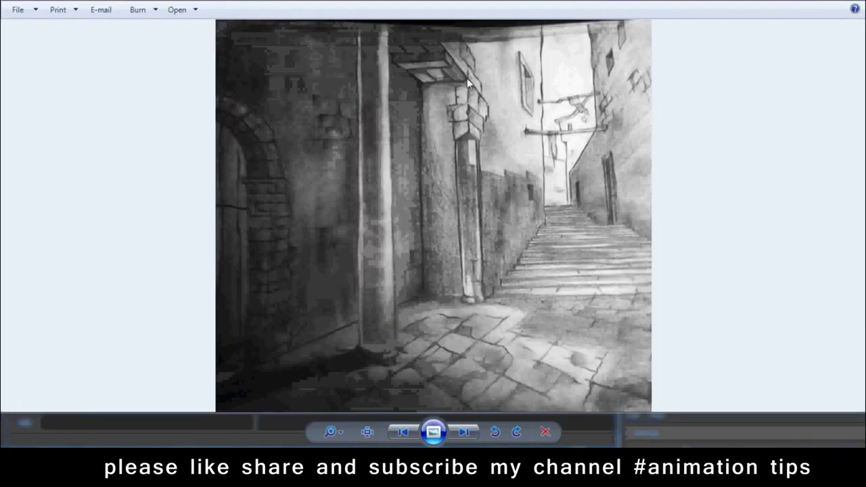
# - Zoom in on the doorway lintel in the alley reference sketch, then return to Maya
pyautogui.scroll(2, 467, 81)
pyautogui.scroll(2, 491, 82)
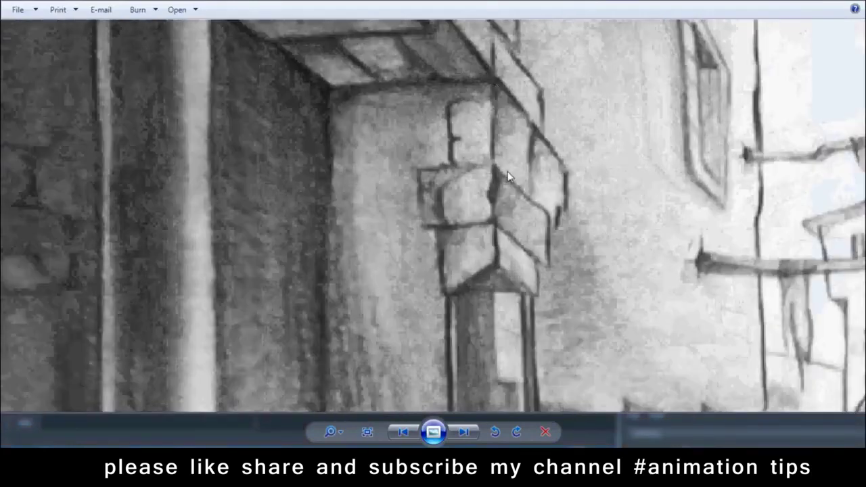
pyautogui.scroll(2, 508, 171)
pyautogui.scroll(-4, 450, 284)
pyautogui.scroll(2, 525, 271)
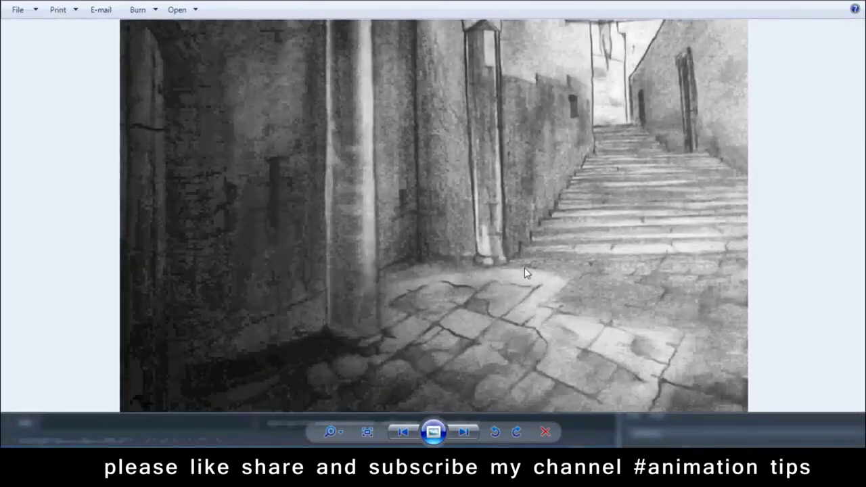
pyautogui.scroll(-2, 484, 135)
pyautogui.scroll(2, 491, 163)
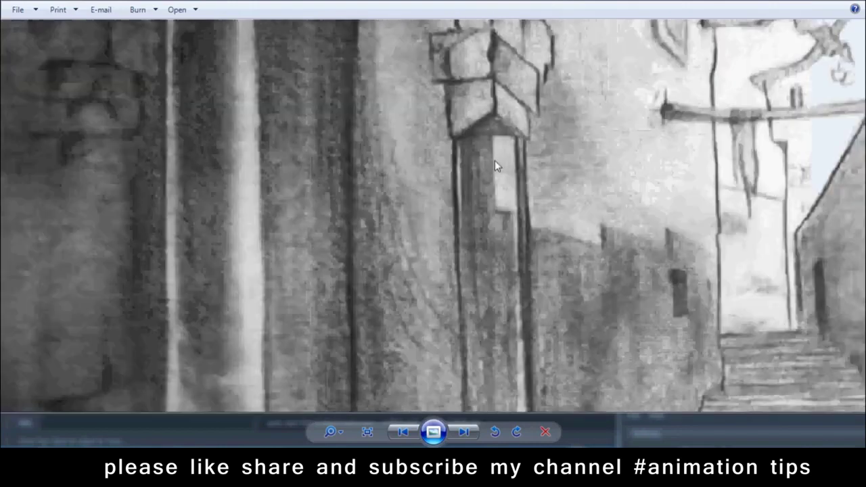
pyautogui.scroll(2, 457, 294)
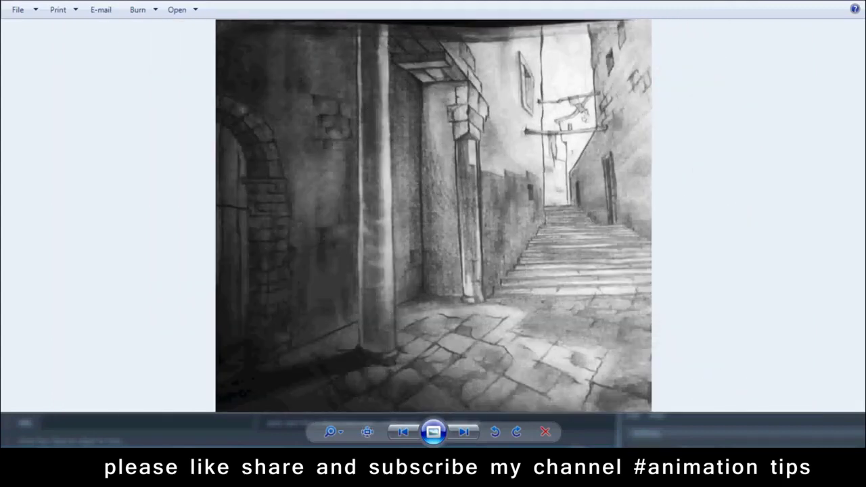
pyautogui.click(248, 398)
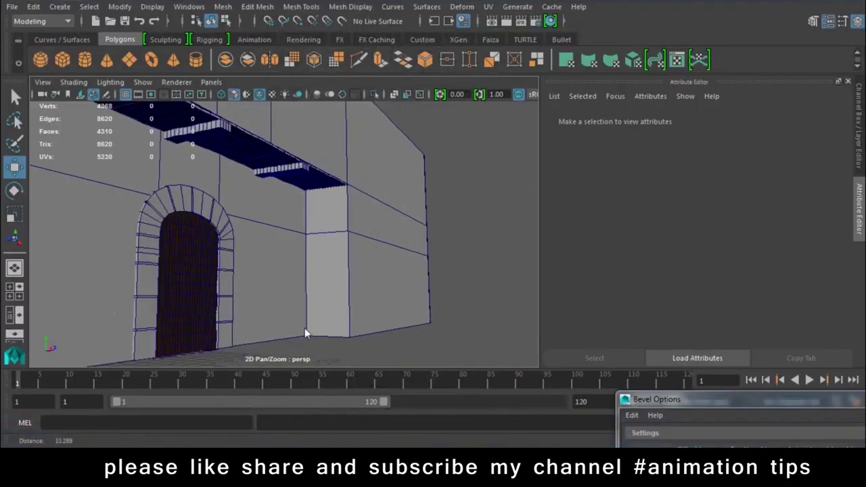
# - Switch to the front view and pick the EP Curve Tool from the Curves/Surfaces shelf
pyautogui.scroll(-3, 220, 314)
pyautogui.press('space')
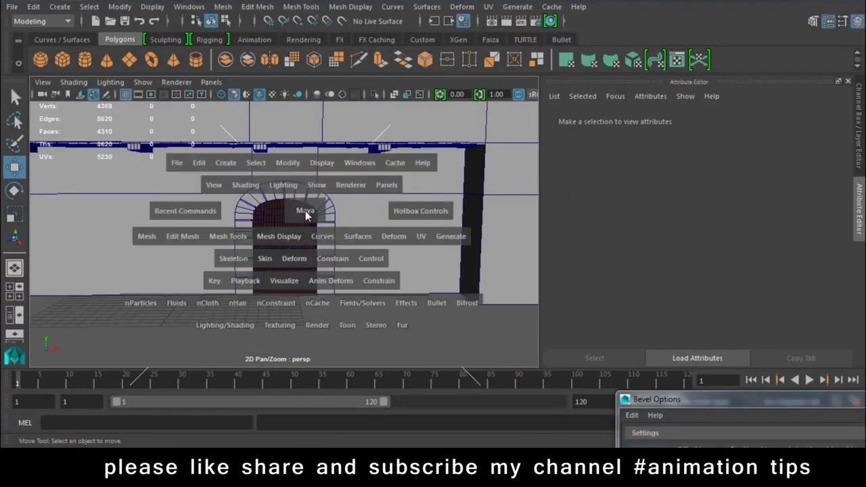
pyautogui.moveTo(305, 211); pyautogui.dragTo(301, 235)
pyautogui.keyDown('alt'); pyautogui.moveTo(301, 235); pyautogui.dragTo(266, 214, button='middle'); pyautogui.keyUp('alt')
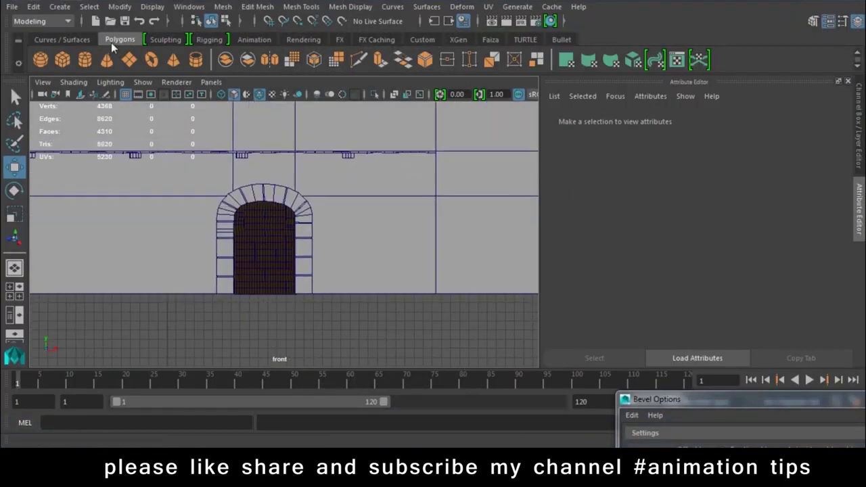
pyautogui.click(66, 40)
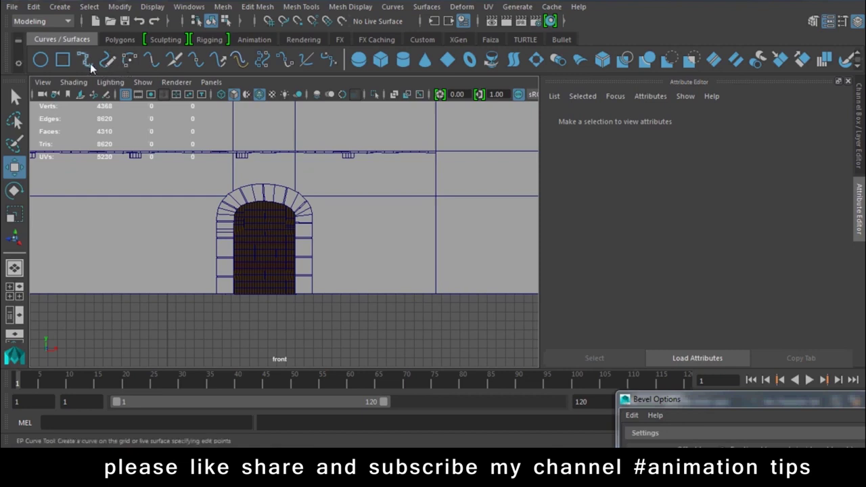
pyautogui.click(90, 63)
pyautogui.scroll(3, 312, 279)
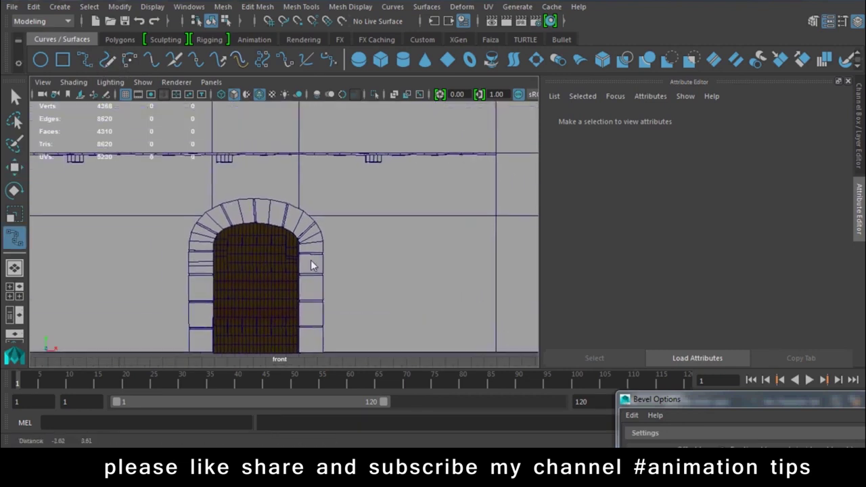
pyautogui.keyDown('alt'); pyautogui.moveTo(281, 172); pyautogui.dragTo(272, 143, button='middle'); pyautogui.keyUp('alt')
# - Place a trial curve point and switch the viewport to wireframe display
pyautogui.click(272, 117)
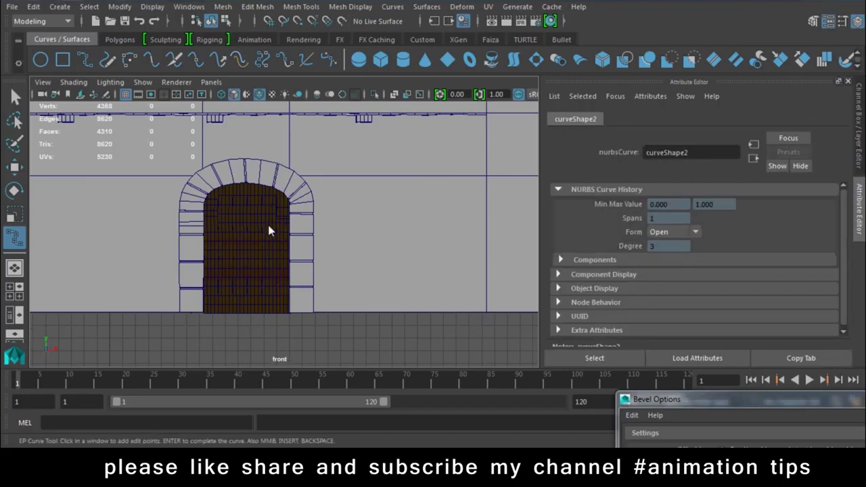
pyautogui.scroll(2, 298, 291)
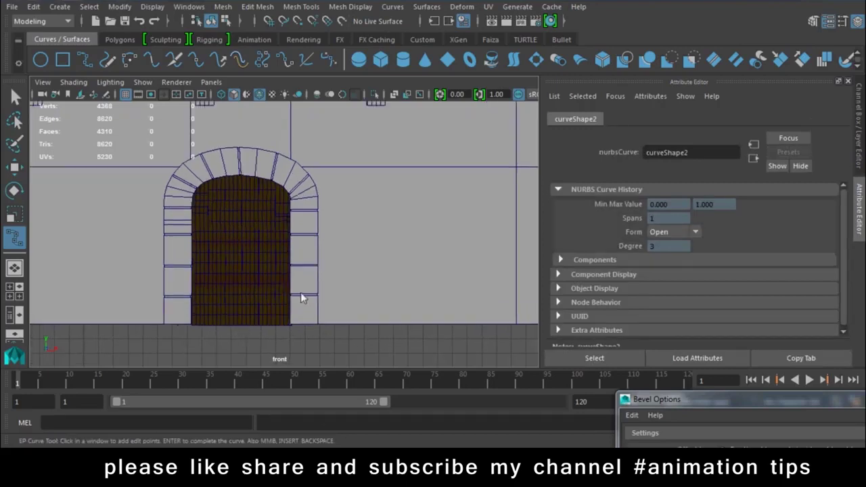
pyautogui.press('4')
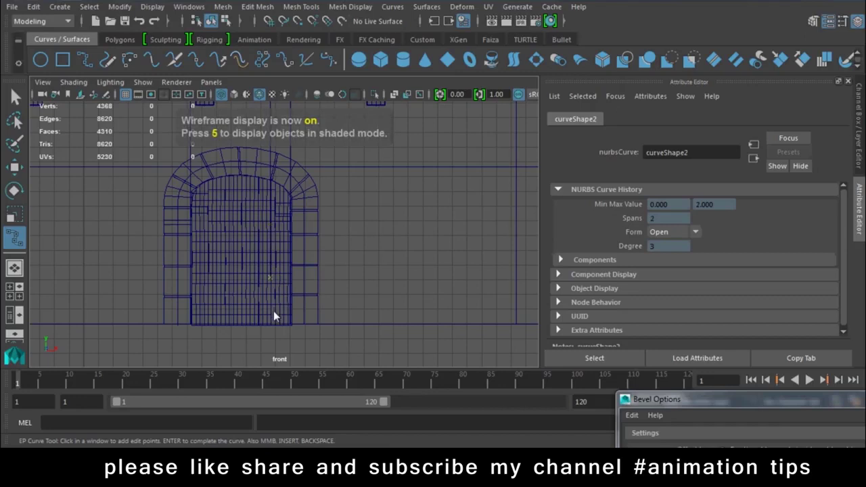
pyautogui.press('w')
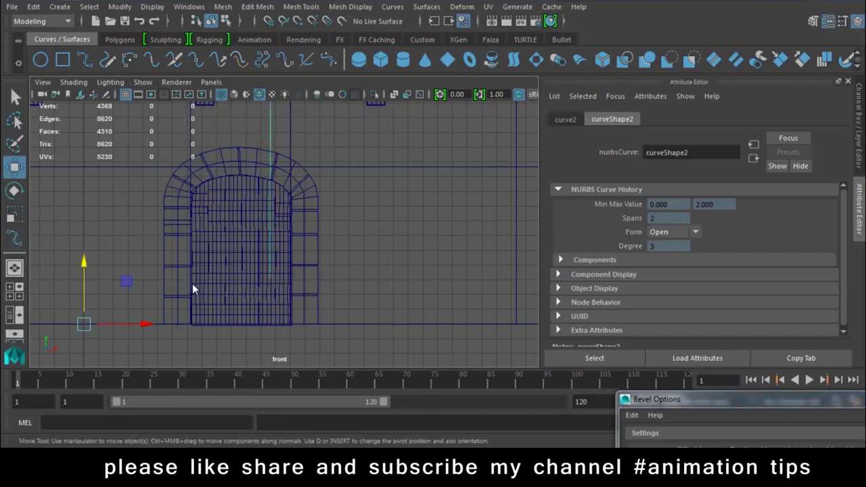
pyautogui.click(193, 286)
# - Draw an EP curve right of the arch running down, across, then down to the ground
pyautogui.click(86, 62)
pyautogui.keyDown('alt'); pyautogui.moveTo(286, 222); pyautogui.dragTo(270, 223, button='middle'); pyautogui.keyUp('alt')
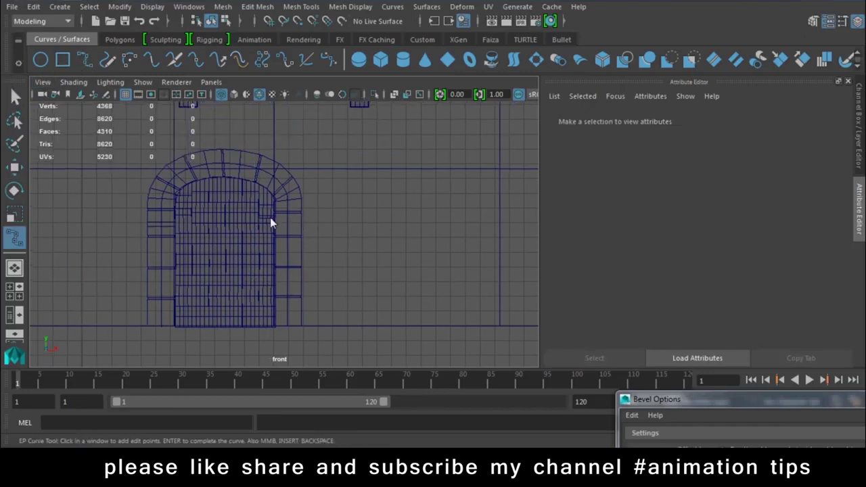
pyautogui.moveTo(365, 210)
pyautogui.keyDown('alt'); pyautogui.mouseDown(button='middle')
pyautogui.moveTo(311, 221)
pyautogui.moveTo(309, 281)
pyautogui.moveTo(324, 185)
pyautogui.mouseUp(button='middle'); pyautogui.keyUp('alt')
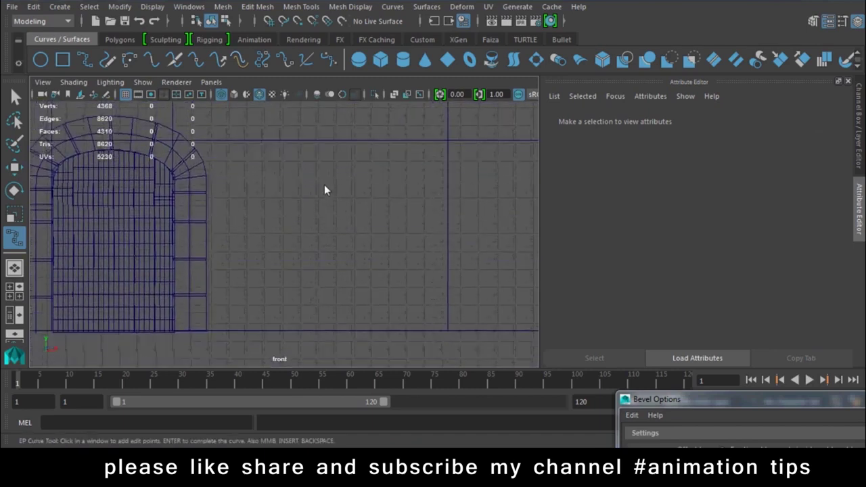
pyautogui.moveTo(318, 260); pyautogui.dragTo(313, 329)
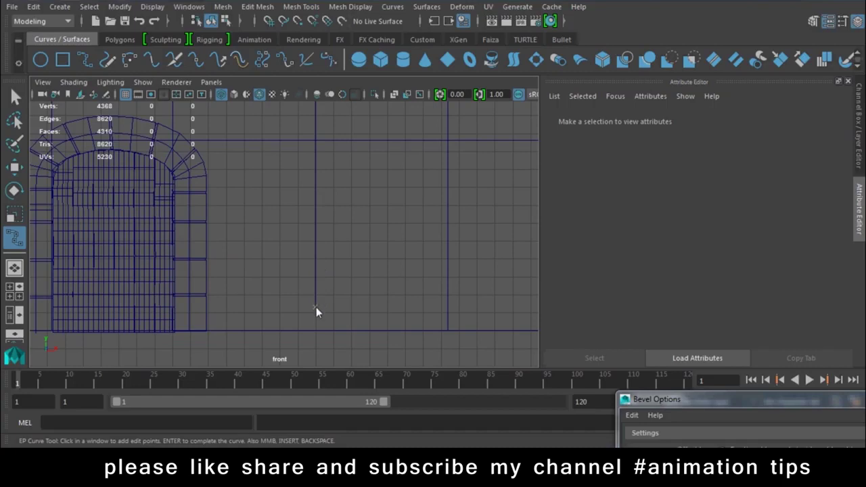
pyautogui.keyDown('alt'); pyautogui.moveTo(313, 328); pyautogui.dragTo(356, 299, button='middle'); pyautogui.keyUp('alt')
pyautogui.keyDown('alt'); pyautogui.moveTo(355, 299); pyautogui.dragTo(499, 314, button='right'); pyautogui.keyUp('alt')
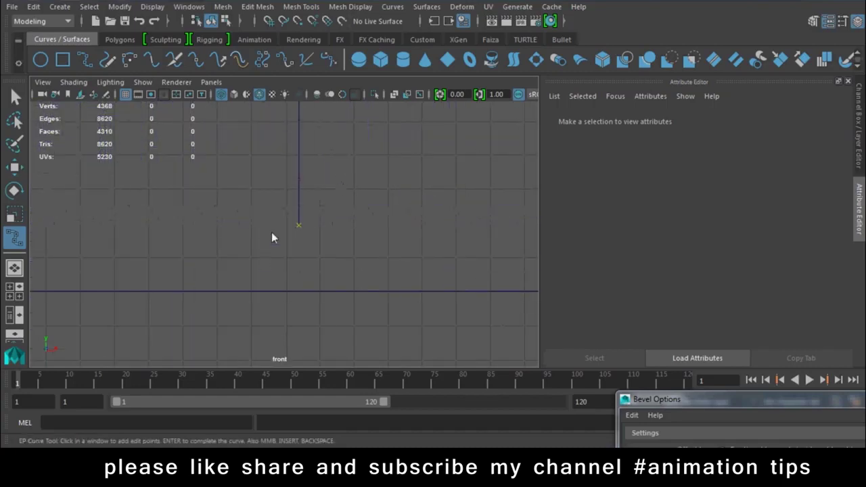
pyautogui.keyDown('alt'); pyautogui.moveTo(307, 279); pyautogui.dragTo(313, 280, button='right'); pyautogui.keyUp('alt')
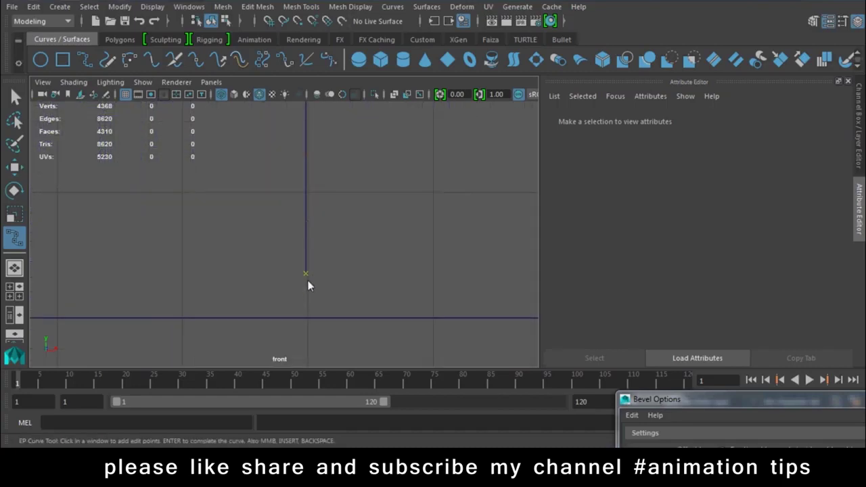
pyautogui.click(311, 281)
pyautogui.click(353, 284)
pyautogui.moveTo(396, 289); pyautogui.dragTo(398, 295)
# - Adjust the profile curve's left corner point into a sharp corner
pyautogui.press('w')
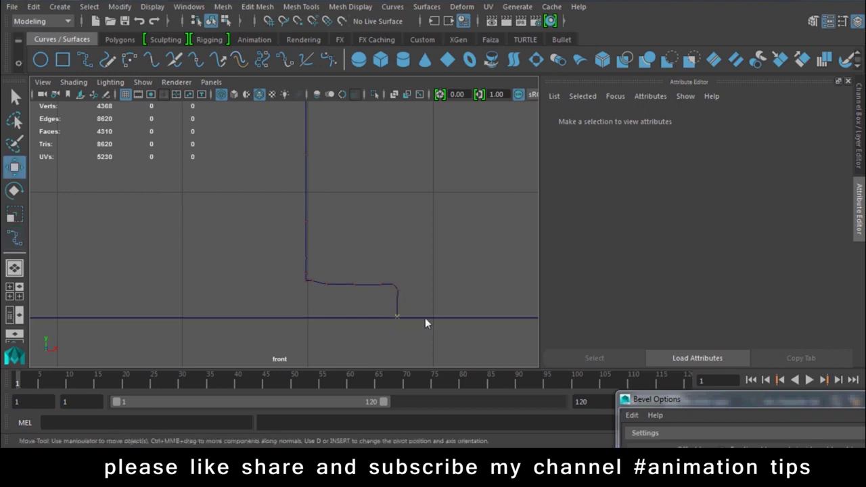
pyautogui.moveTo(396, 288); pyautogui.dragTo(430, 254, button='right')
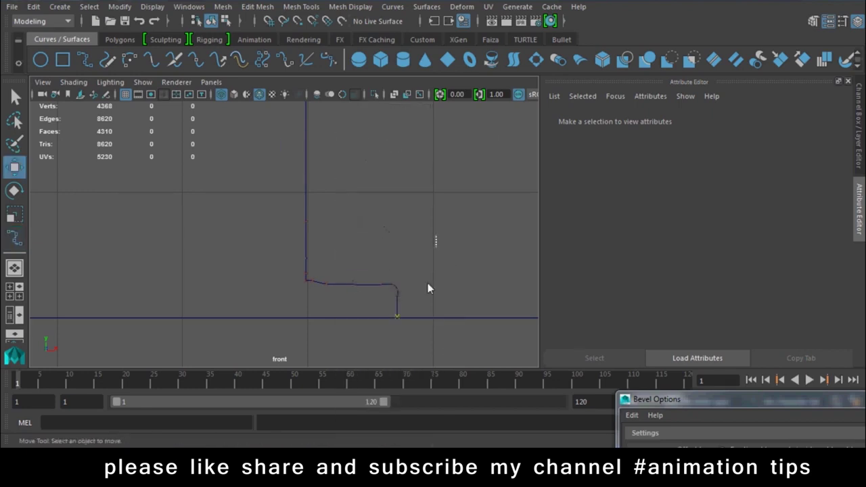
pyautogui.click(397, 308)
pyautogui.scroll(3, 342, 318)
pyautogui.click(221, 265)
pyautogui.moveTo(221, 266)
pyautogui.mouseDown()
pyautogui.moveTo(206, 243)
pyautogui.moveTo(225, 269)
pyautogui.mouseUp()
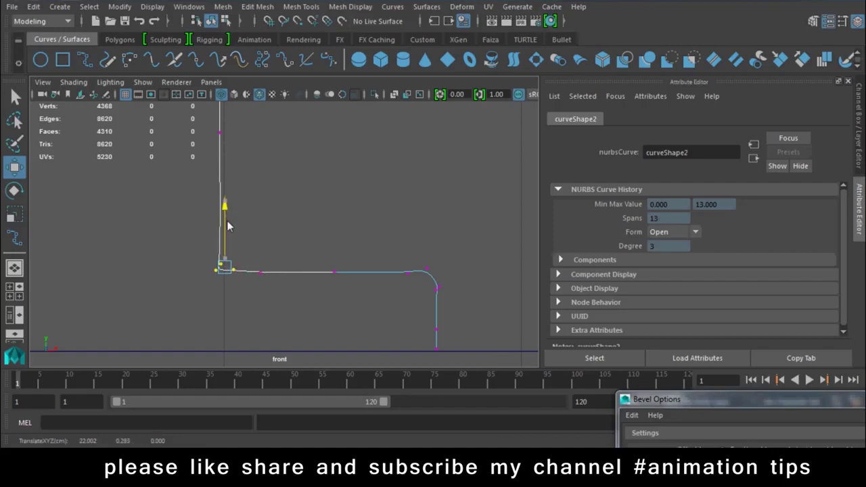
pyautogui.moveTo(463, 257)
pyautogui.mouseDown()
pyautogui.moveTo(421, 286)
pyautogui.moveTo(427, 275)
pyautogui.mouseUp()
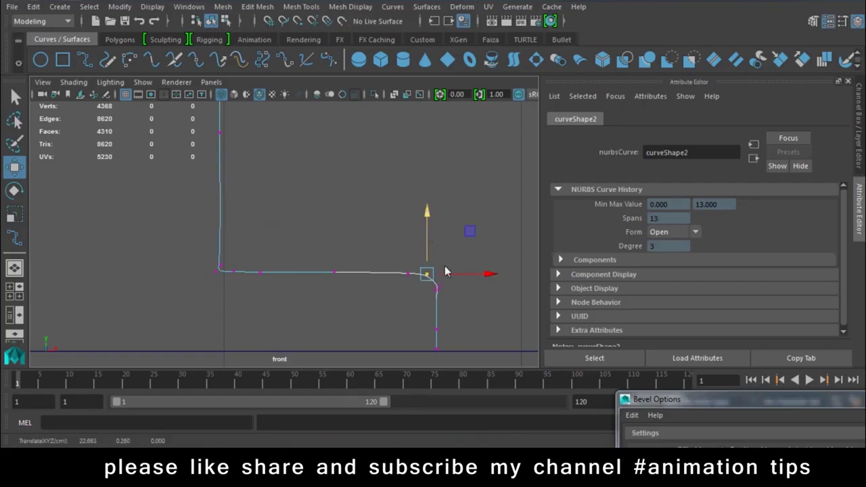
# - Slide the curve's right corner points further left
pyautogui.moveTo(483, 242); pyautogui.dragTo(300, 349)
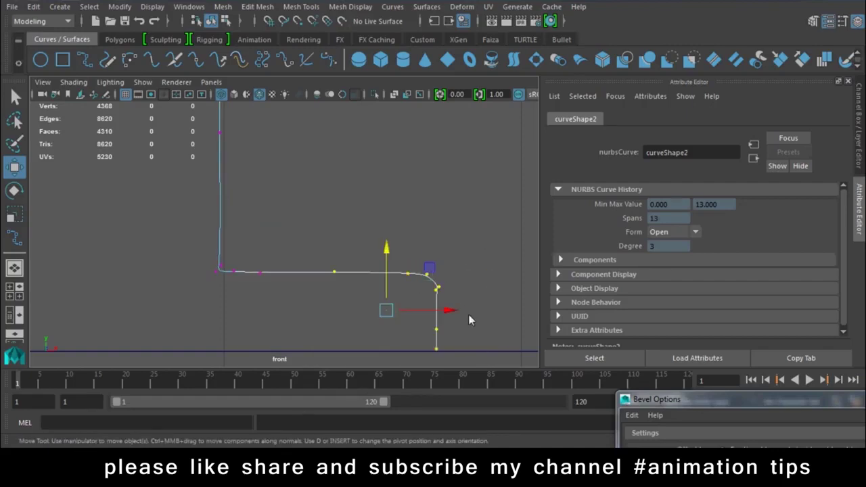
pyautogui.moveTo(441, 310)
pyautogui.mouseDown()
pyautogui.moveTo(384, 318)
pyautogui.moveTo(377, 335)
pyautogui.mouseUp()
pyautogui.moveTo(431, 315); pyautogui.dragTo(371, 313)
pyautogui.scroll(-2, 174, 247)
pyautogui.scroll(-2, 262, 246)
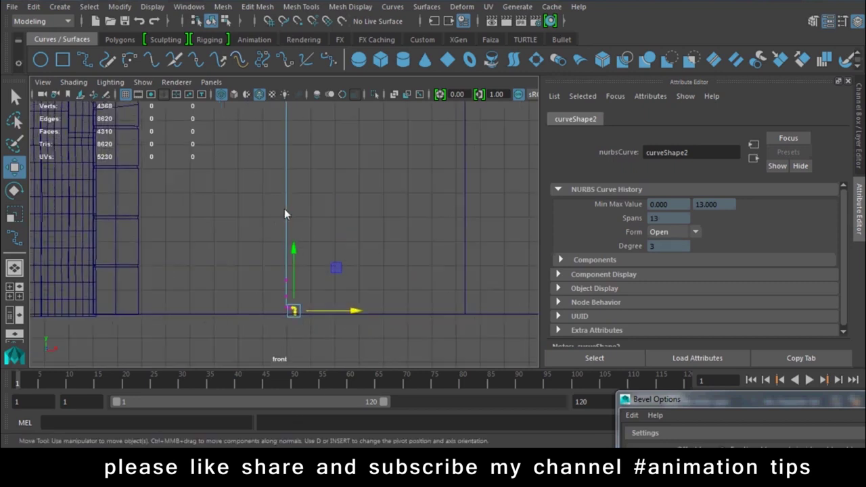
pyautogui.scroll(-3, 288, 227)
pyautogui.scroll(-2, 311, 227)
# - Square the bottom corner and level the end point so the curve runs flat along the ground
pyautogui.moveTo(327, 224)
pyautogui.mouseDown()
pyautogui.moveTo(376, 213)
pyautogui.moveTo(287, 221)
pyautogui.mouseUp()
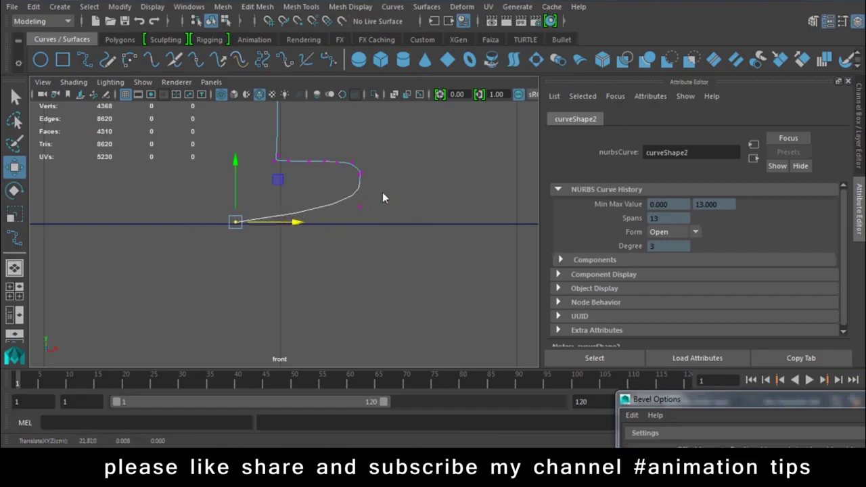
pyautogui.click(361, 175)
pyautogui.moveTo(359, 157); pyautogui.dragTo(359, 191)
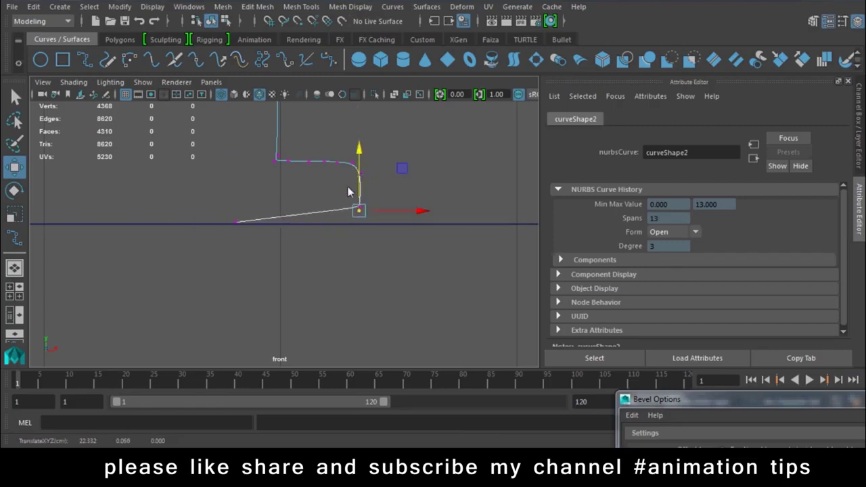
pyautogui.moveTo(360, 152); pyautogui.dragTo(361, 170)
pyautogui.click(358, 162)
pyautogui.moveTo(357, 227); pyautogui.dragTo(310, 167, button='right')
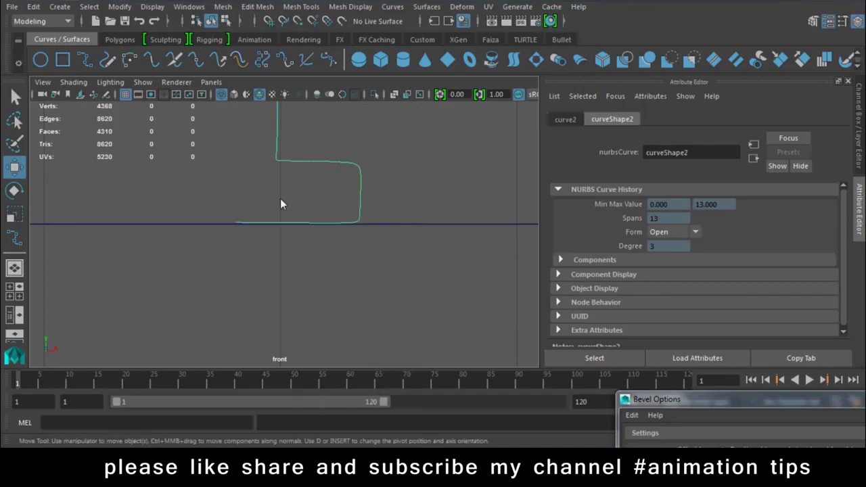
pyautogui.moveTo(359, 149); pyautogui.dragTo(291, 144, button='right')
pyautogui.moveTo(223, 180)
pyautogui.mouseDown()
pyautogui.moveTo(265, 228)
pyautogui.moveTo(206, 224)
pyautogui.mouseUp()
pyautogui.press('space')
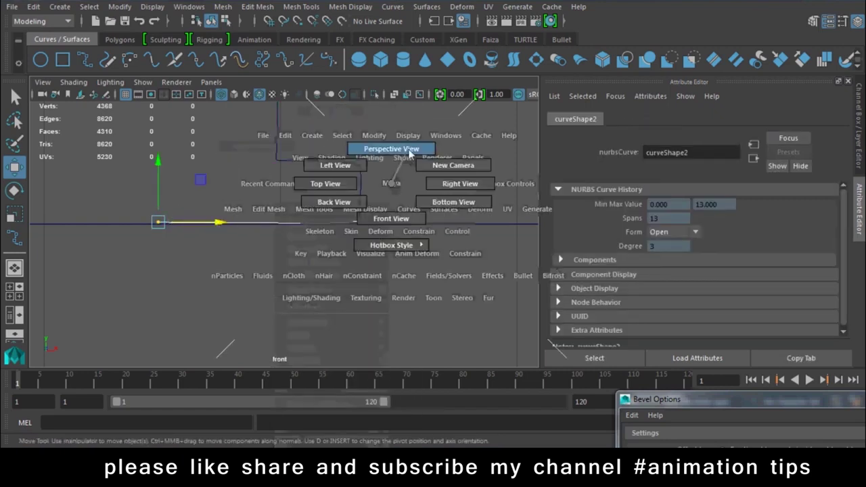
# - Return to the perspective view and select the vertical profile curve
pyautogui.click(409, 154)
pyautogui.moveTo(355, 243)
pyautogui.keyDown('alt'); pyautogui.mouseDown()
pyautogui.moveTo(273, 211)
pyautogui.moveTo(425, 328)
pyautogui.mouseUp(); pyautogui.keyUp('alt')
pyautogui.click(312, 188)
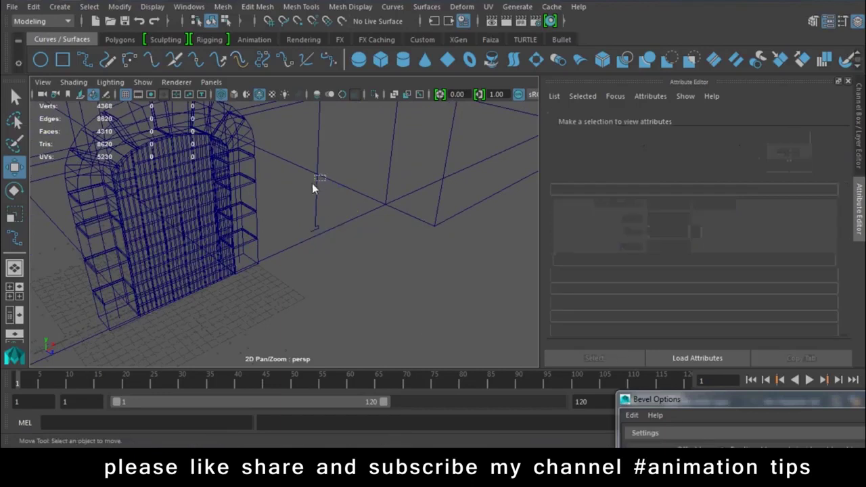
pyautogui.moveTo(312, 184); pyautogui.dragTo(332, 233)
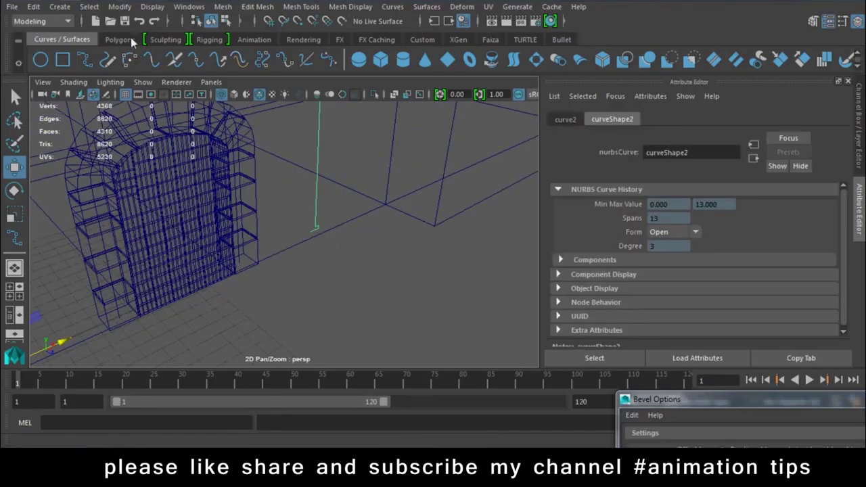
pyautogui.click(120, 7)
pyautogui.click(143, 85)
pyautogui.moveTo(382, 165)
pyautogui.keyDown('alt'); pyautogui.mouseDown()
pyautogui.moveTo(362, 254)
pyautogui.moveTo(238, 251)
pyautogui.mouseUp(); pyautogui.keyUp('alt')
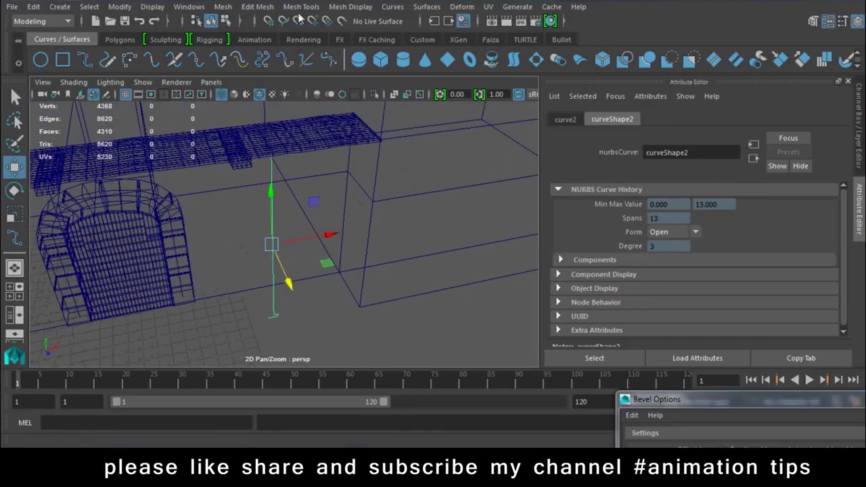
# - Try a default Revolve from the Modeling menu set, view it shaded, then undo it
pyautogui.click(46, 22)
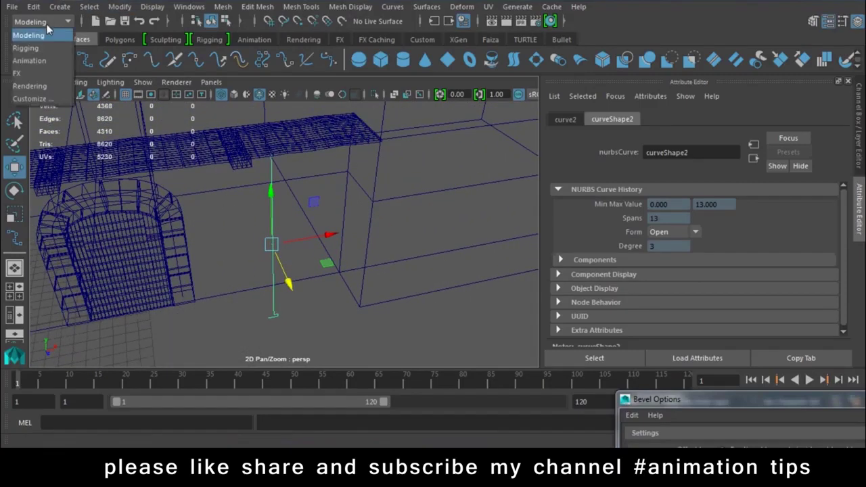
pyautogui.click(37, 23)
pyautogui.click(37, 23)
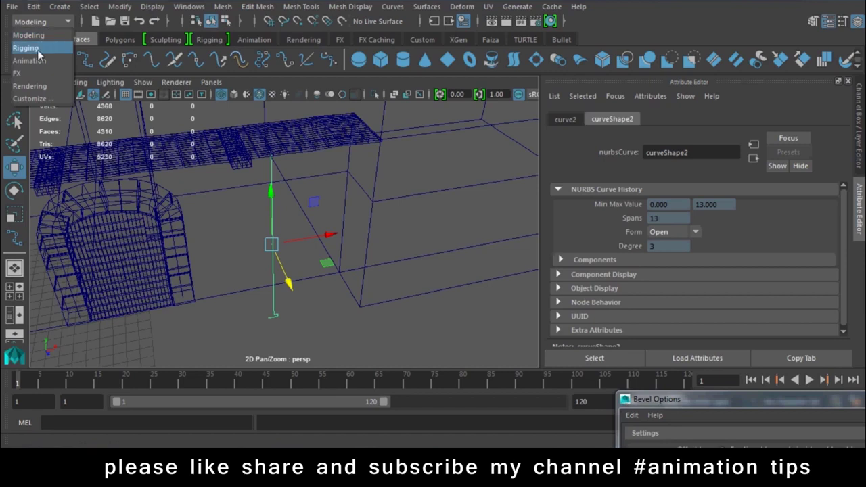
pyautogui.click(31, 36)
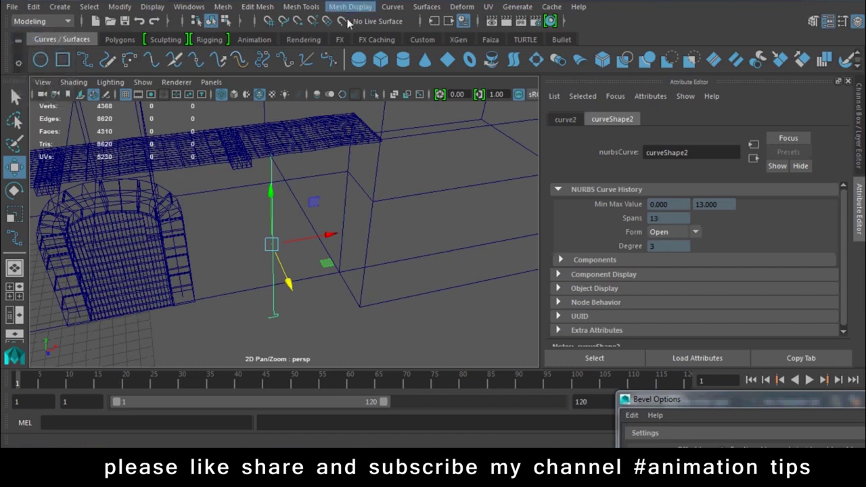
pyautogui.click(426, 7)
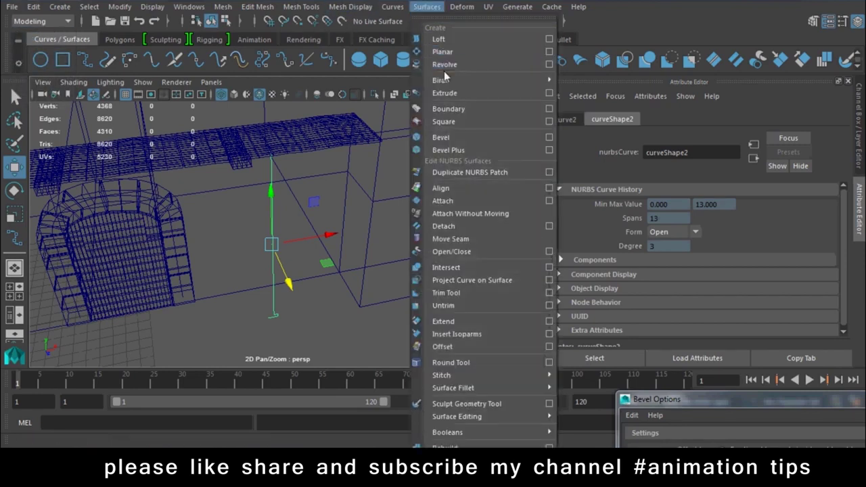
pyautogui.click(449, 66)
pyautogui.moveTo(289, 272)
pyautogui.keyDown('alt'); pyautogui.mouseDown()
pyautogui.moveTo(362, 293)
pyautogui.moveTo(268, 269)
pyautogui.mouseUp(); pyautogui.keyUp('alt')
pyautogui.press('5')
pyautogui.hotkey('ctrl', 'z')
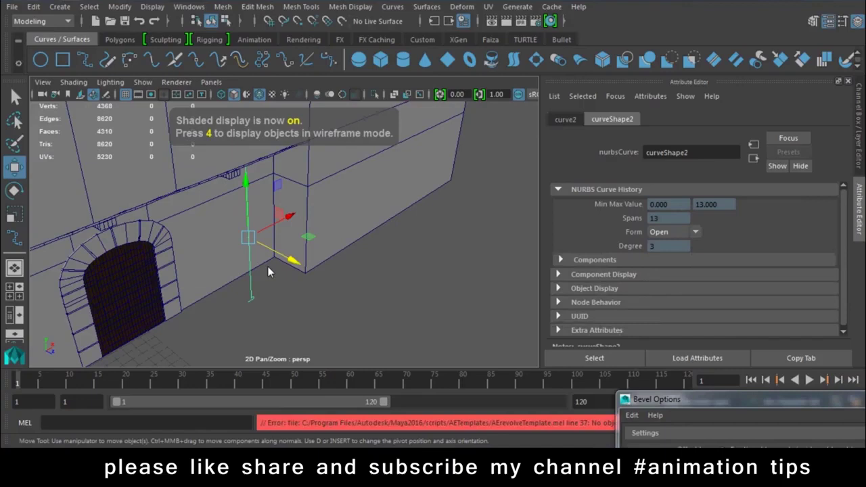
# - Set the Revolve axis preset to Y and move the curve's pivot to the column's centre
pyautogui.click(392, 7)
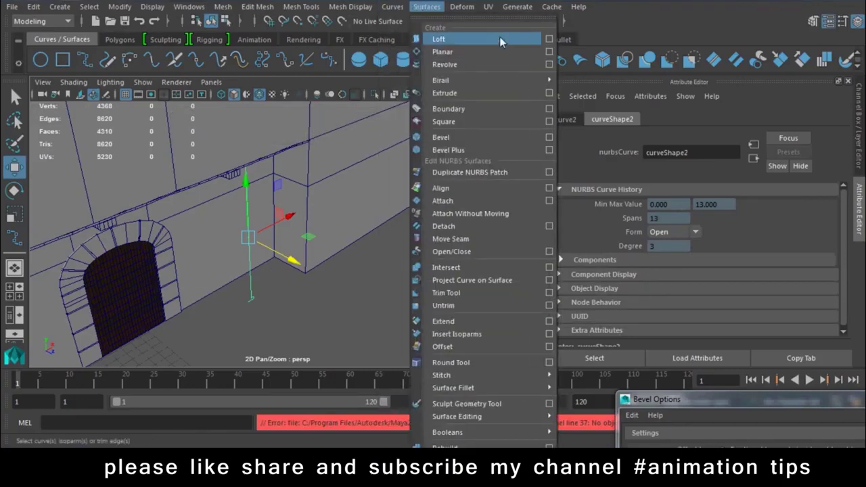
pyautogui.click(550, 65)
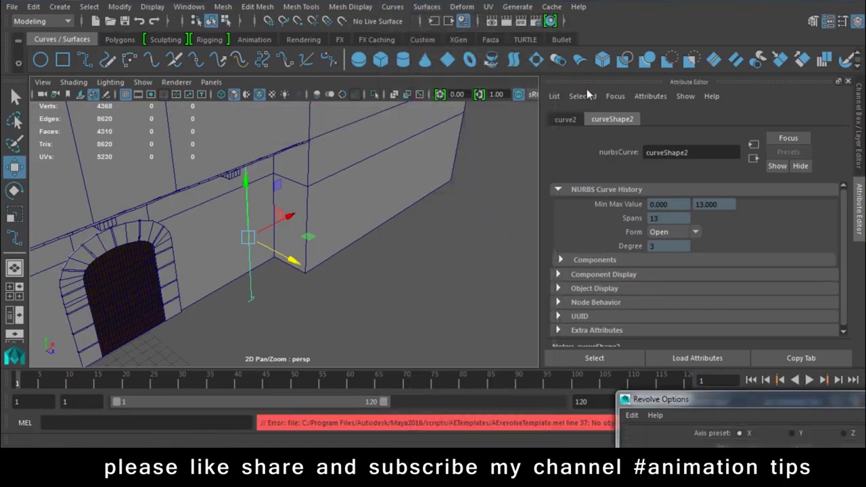
pyautogui.moveTo(677, 400); pyautogui.dragTo(522, 36)
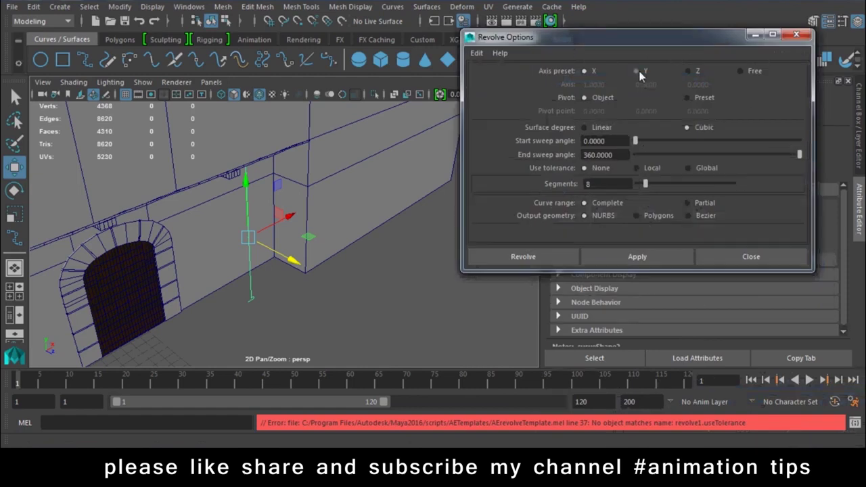
pyautogui.click(637, 257)
pyautogui.moveTo(200, 260)
pyautogui.keyDown('alt'); pyautogui.mouseDown()
pyautogui.moveTo(320, 256)
pyautogui.moveTo(346, 324)
pyautogui.moveTo(321, 257)
pyautogui.moveTo(355, 187)
pyautogui.mouseUp(); pyautogui.keyUp('alt')
pyautogui.click(287, 255)
pyautogui.press('Insert')
pyautogui.moveTo(270, 183); pyautogui.dragTo(249, 187)
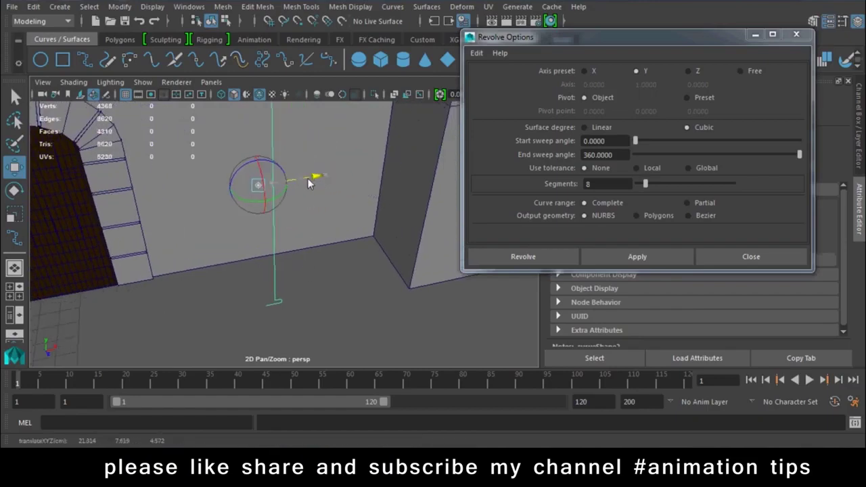
# - Apply the Y-axis revolve to create the round pillar and orbit around it
pyautogui.click(602, 260)
pyautogui.moveTo(470, 307)
pyautogui.keyDown('alt'); pyautogui.mouseDown()
pyautogui.moveTo(285, 272)
pyautogui.moveTo(391, 230)
pyautogui.moveTo(283, 290)
pyautogui.moveTo(256, 274)
pyautogui.moveTo(336, 244)
pyautogui.mouseUp(); pyautogui.keyUp('alt')
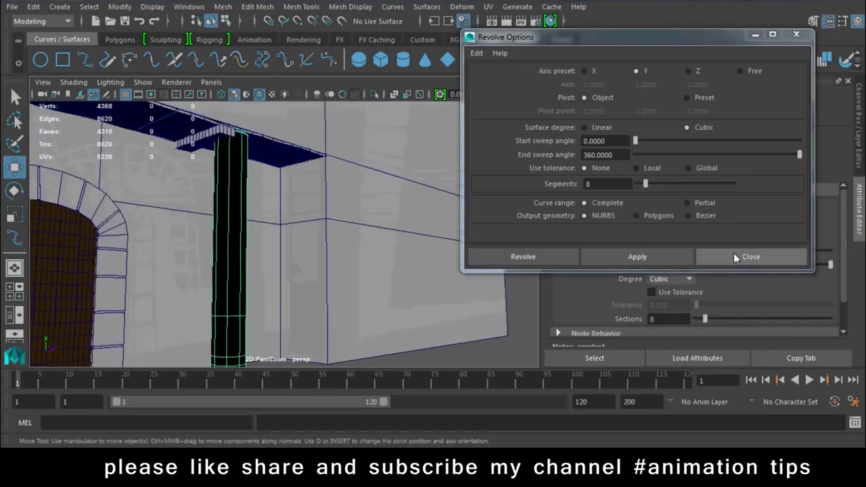
pyautogui.click(734, 255)
pyautogui.moveTo(224, 208); pyautogui.dragTo(297, 125, button='right')
pyautogui.click(466, 351)
pyautogui.moveTo(466, 350)
pyautogui.keyDown('alt'); pyautogui.mouseDown()
pyautogui.moveTo(384, 314)
pyautogui.moveTo(307, 193)
pyautogui.mouseUp(); pyautogui.keyUp('alt')
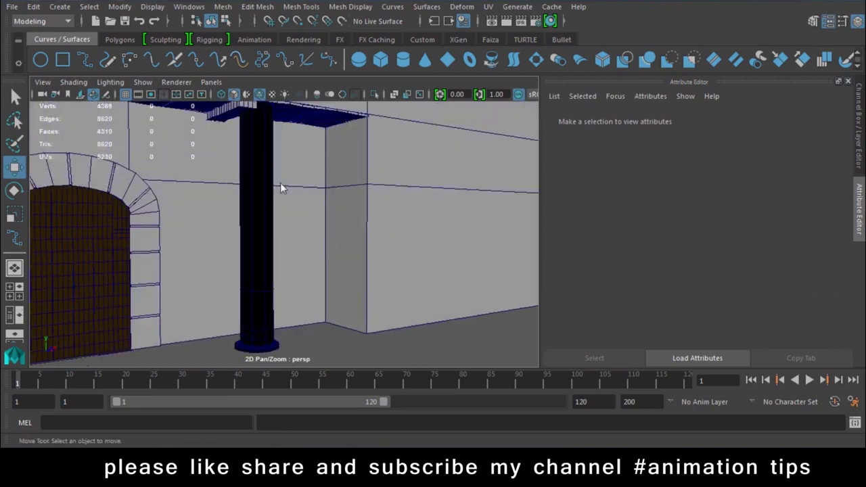
# - Turn on Two Sided Lighting in the viewport and pull back to see the wall
pyautogui.click(109, 82)
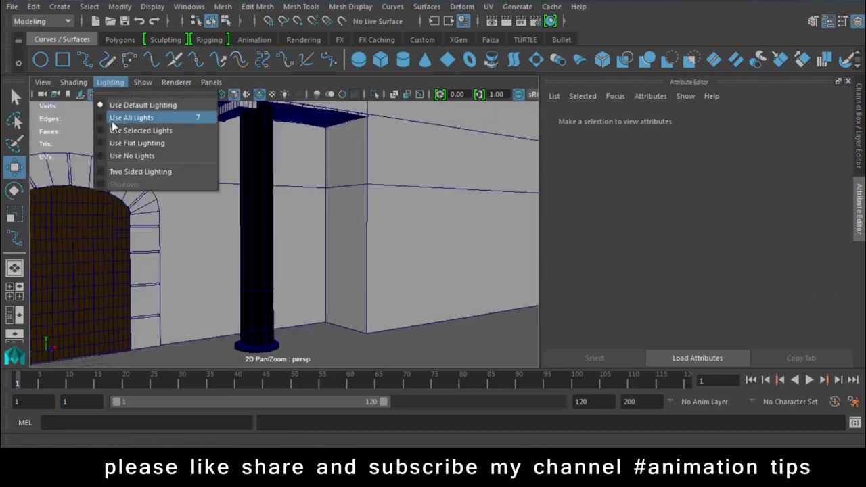
pyautogui.click(128, 175)
pyautogui.moveTo(338, 250)
pyautogui.keyDown('alt'); pyautogui.mouseDown()
pyautogui.moveTo(281, 246)
pyautogui.moveTo(265, 263)
pyautogui.mouseUp(); pyautogui.keyUp('alt')
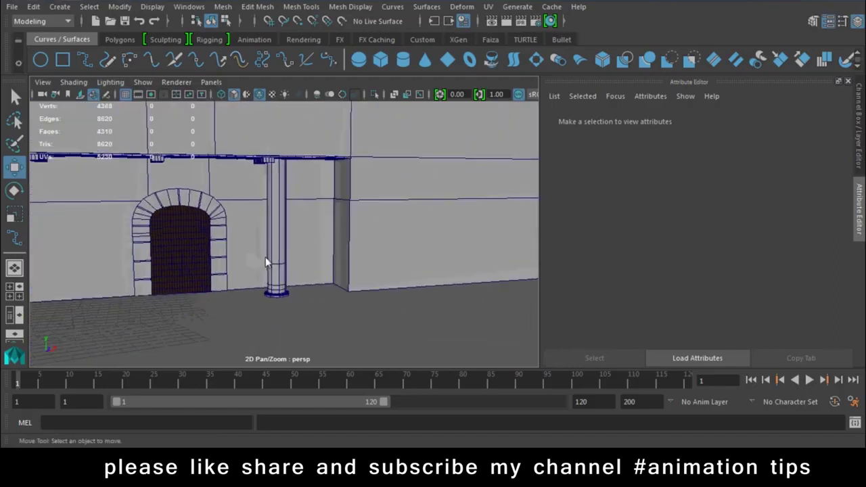
# - Move the column right and place a duplicate on the left of the arched doorway
pyautogui.click(274, 260)
pyautogui.moveTo(129, 290); pyautogui.dragTo(212, 297)
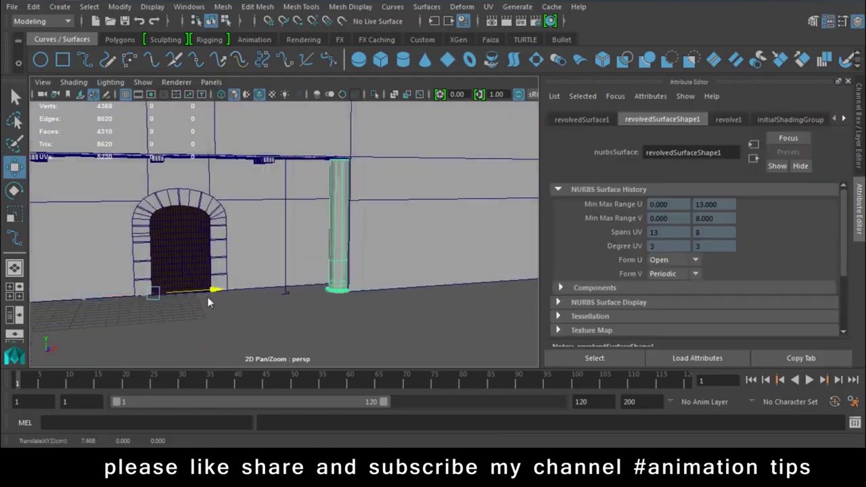
pyautogui.hotkey('ctrl', 'd')
pyautogui.moveTo(223, 293); pyautogui.dragTo(18, 308)
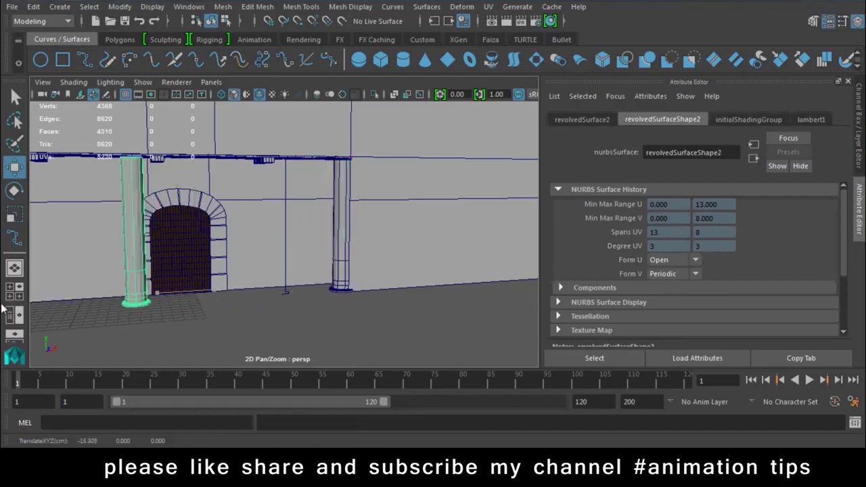
pyautogui.moveTo(76, 275)
pyautogui.keyDown('alt'); pyautogui.mouseDown()
pyautogui.moveTo(168, 283)
pyautogui.moveTo(215, 272)
pyautogui.moveTo(332, 220)
pyautogui.mouseUp(); pyautogui.keyUp('alt')
pyautogui.keyDown('shift'); pyautogui.click(353, 219); pyautogui.keyUp('shift')
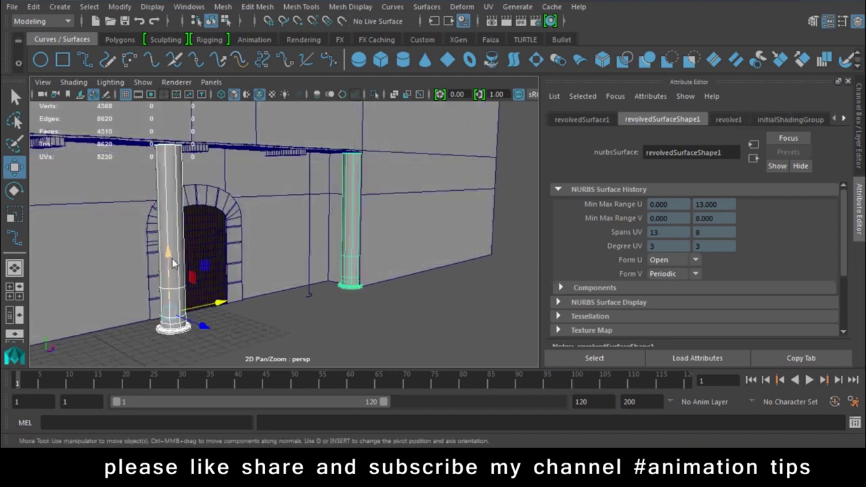
pyautogui.click(362, 325)
pyautogui.moveTo(362, 325)
pyautogui.keyDown('alt'); pyautogui.mouseDown()
pyautogui.moveTo(303, 333)
pyautogui.moveTo(310, 317)
pyautogui.moveTo(304, 308)
pyautogui.mouseUp(); pyautogui.keyUp('alt')
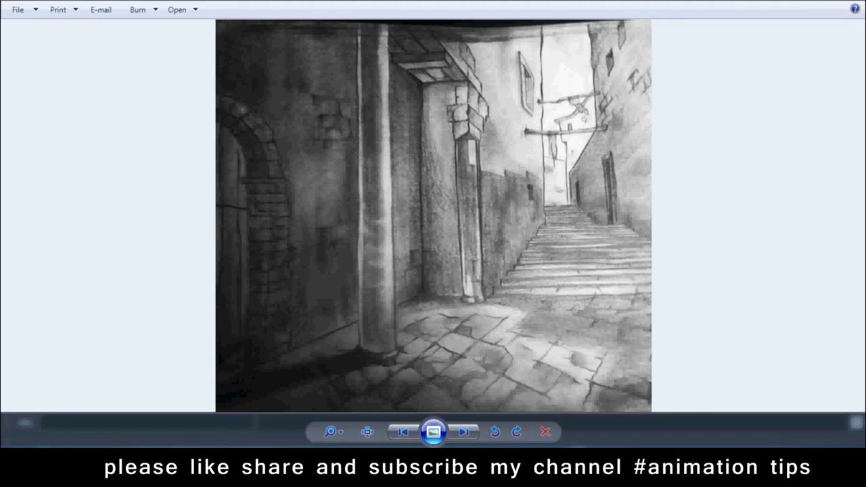
# - Back in Maya, copy a ceiling beam slab and pull the copy out from the beam
pyautogui.click(286, 389)
pyautogui.scroll(1, 277, 163)
pyautogui.scroll(3, 302, 172)
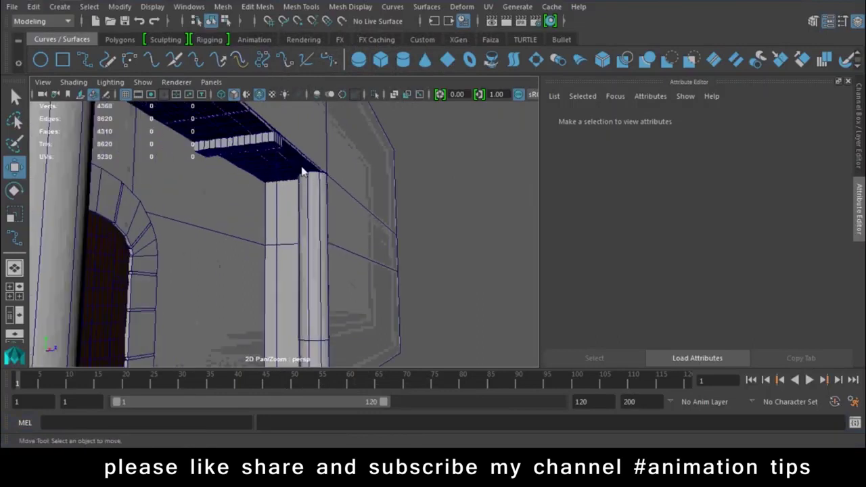
pyautogui.click(303, 171)
pyautogui.keyDown('alt'); pyautogui.moveTo(335, 272); pyautogui.dragTo(268, 234); pyautogui.keyUp('alt')
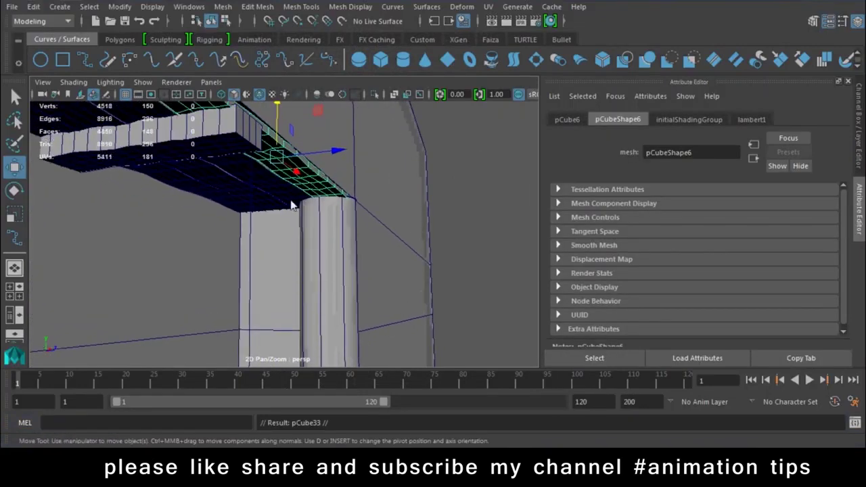
pyautogui.moveTo(326, 155)
pyautogui.mouseDown()
pyautogui.moveTo(393, 156)
pyautogui.moveTo(356, 219)
pyautogui.moveTo(364, 220)
pyautogui.moveTo(568, 141)
pyautogui.mouseUp()
# - Stand the slab upright with Rotate X -90 and move it toward the wall
pyautogui.press('e')
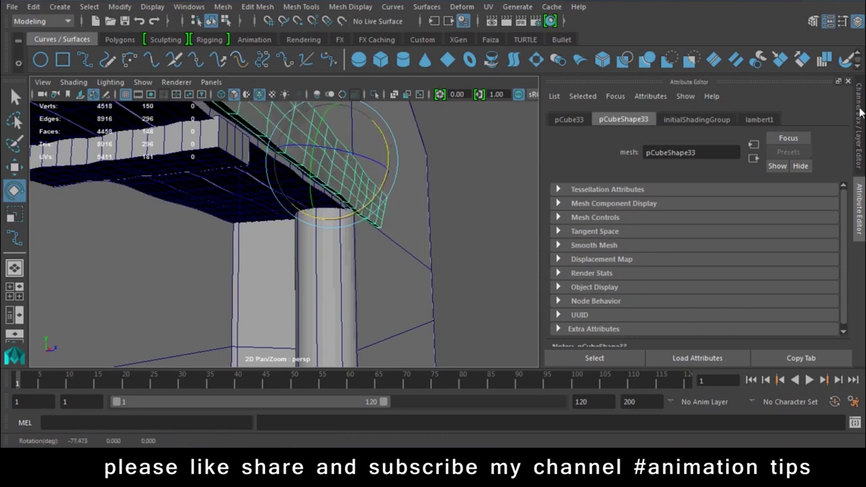
pyautogui.click(861, 111)
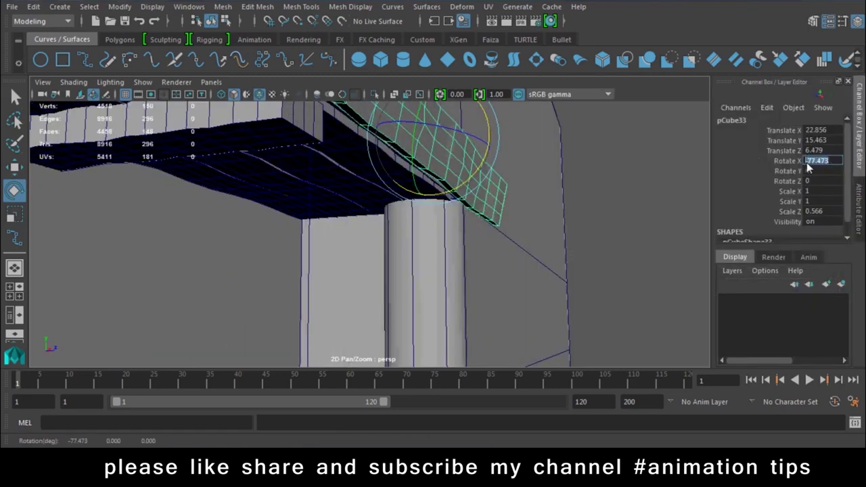
pyautogui.write('-90')
pyautogui.press('Return')
pyautogui.press('w')
pyautogui.keyDown('alt'); pyautogui.moveTo(446, 156); pyautogui.dragTo(433, 152); pyautogui.keyUp('alt')
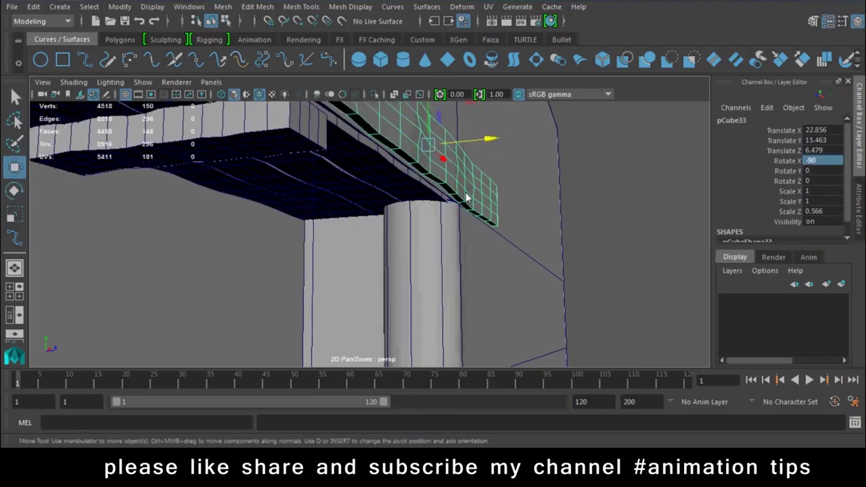
pyautogui.moveTo(484, 139)
pyautogui.mouseDown()
pyautogui.moveTo(424, 149)
pyautogui.moveTo(451, 229)
pyautogui.mouseUp()
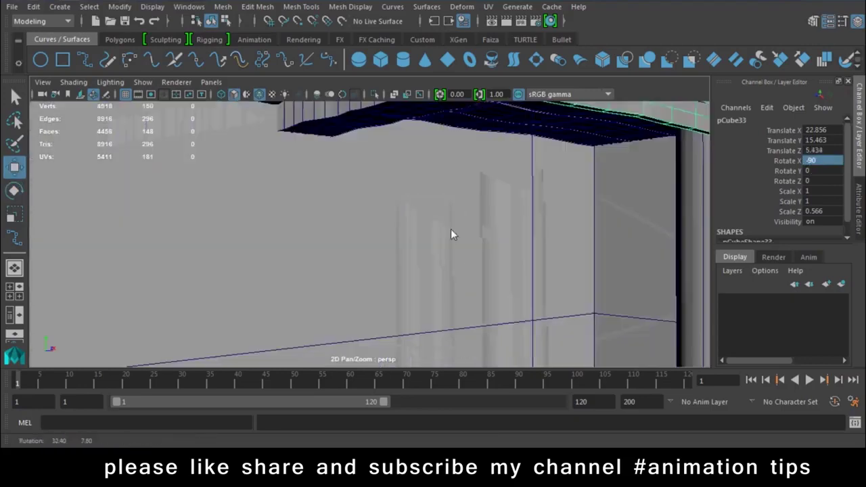
pyautogui.keyDown('alt'); pyautogui.moveTo(469, 233); pyautogui.dragTo(347, 269, button='right'); pyautogui.keyUp('alt')
# - Narrow the slab along X to 0.351 and frame the view on it
pyautogui.press('r')
pyautogui.moveTo(347, 269)
pyautogui.keyDown('alt'); pyautogui.mouseDown()
pyautogui.moveTo(459, 199)
pyautogui.moveTo(496, 214)
pyautogui.moveTo(605, 184)
pyautogui.moveTo(555, 182)
pyautogui.mouseUp(); pyautogui.keyUp('alt')
pyautogui.hotkey('ctrl', 'z')
pyautogui.press('w')
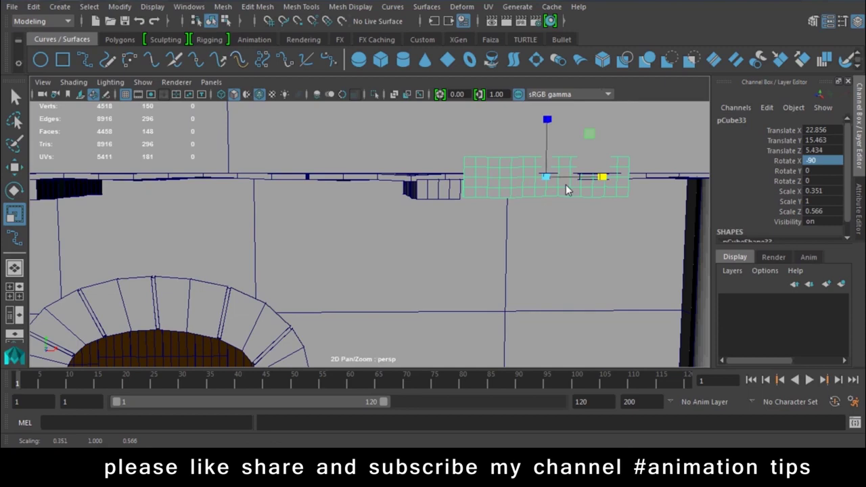
pyautogui.keyDown('alt'); pyautogui.moveTo(566, 185); pyautogui.dragTo(443, 217, button='middle'); pyautogui.keyUp('alt')
pyautogui.moveTo(486, 184); pyautogui.dragTo(673, 190)
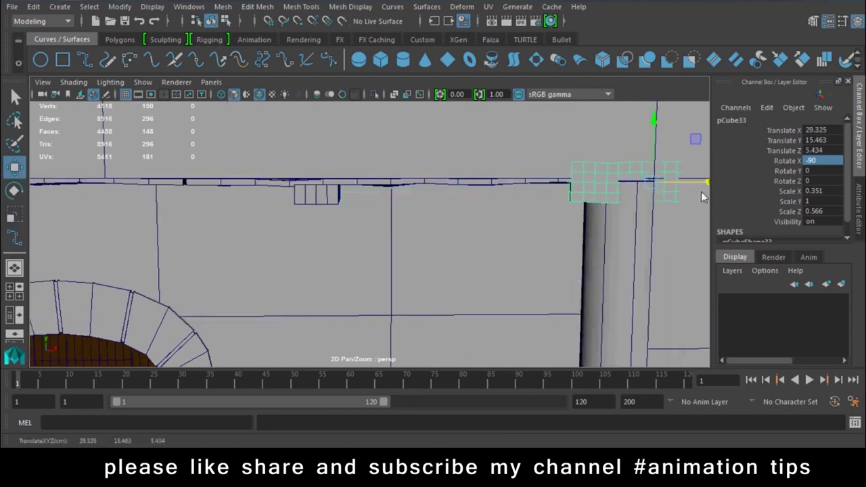
pyautogui.press('f')
pyautogui.keyDown('alt'); pyautogui.moveTo(292, 233); pyautogui.dragTo(486, 292); pyautogui.keyUp('alt')
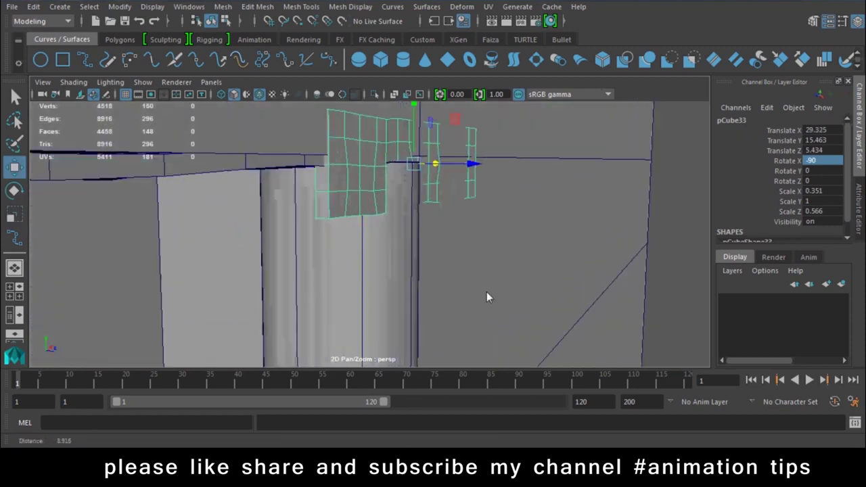
# - Fit the slab against the column top at Translate Z 5.747, undoing trial stretch and tilt
pyautogui.moveTo(474, 163)
pyautogui.mouseDown()
pyautogui.moveTo(497, 169)
pyautogui.moveTo(484, 165)
pyautogui.mouseUp()
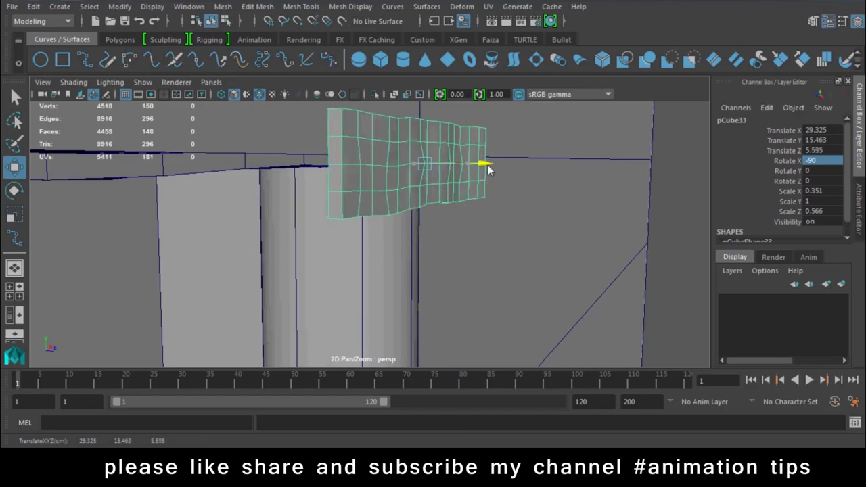
pyautogui.moveTo(430, 134); pyautogui.dragTo(434, 148)
pyautogui.keyDown('alt'); pyautogui.moveTo(503, 232); pyautogui.dragTo(477, 204); pyautogui.keyUp('alt')
pyautogui.press('r')
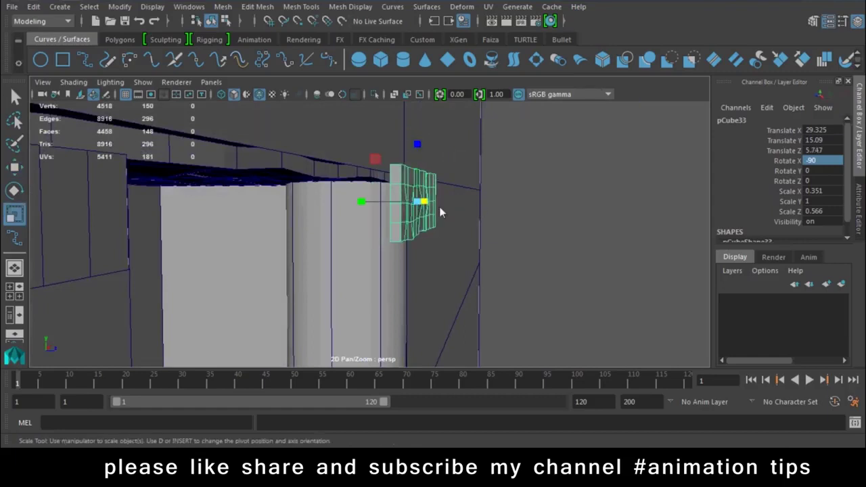
pyautogui.moveTo(362, 202); pyautogui.dragTo(315, 206)
pyautogui.hotkey('ctrl', 'z')
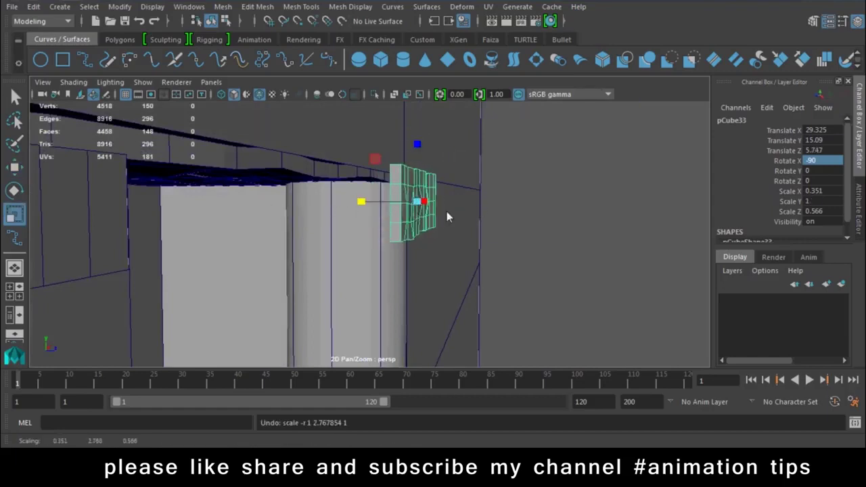
pyautogui.press('e')
pyautogui.moveTo(467, 173)
pyautogui.mouseDown()
pyautogui.moveTo(494, 293)
pyautogui.moveTo(524, 351)
pyautogui.moveTo(475, 137)
pyautogui.mouseUp()
pyautogui.hotkey('ctrl', 'z')
pyautogui.moveTo(475, 137)
pyautogui.keyDown('alt'); pyautogui.mouseDown()
pyautogui.moveTo(478, 235)
pyautogui.moveTo(471, 225)
pyautogui.moveTo(486, 250)
pyautogui.moveTo(446, 216)
pyautogui.mouseUp(); pyautogui.keyUp('alt')
# - Inspect the stone block's vertices and box shape in component mode
pyautogui.press('w')
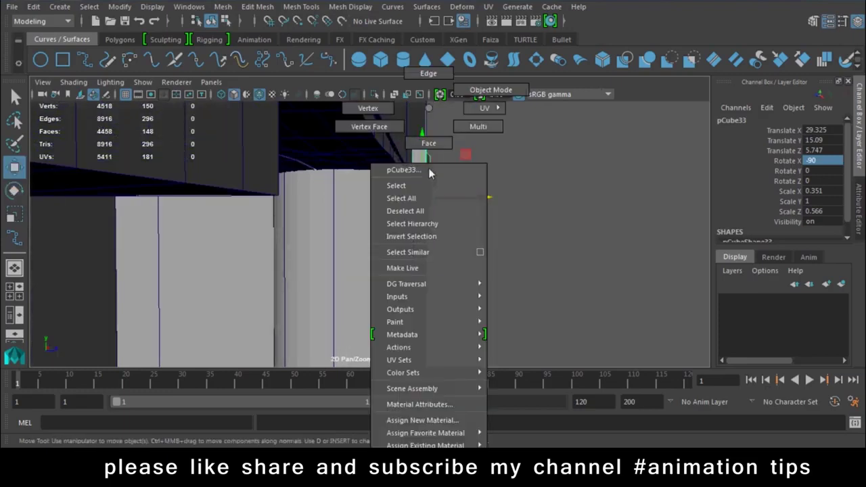
pyautogui.moveTo(428, 182); pyautogui.dragTo(437, 165, button='right')
pyautogui.moveTo(441, 170)
pyautogui.keyDown('alt'); pyautogui.mouseDown()
pyautogui.moveTo(464, 134)
pyautogui.moveTo(435, 256)
pyautogui.moveTo(424, 263)
pyautogui.moveTo(526, 232)
pyautogui.mouseUp(); pyautogui.keyUp('alt')
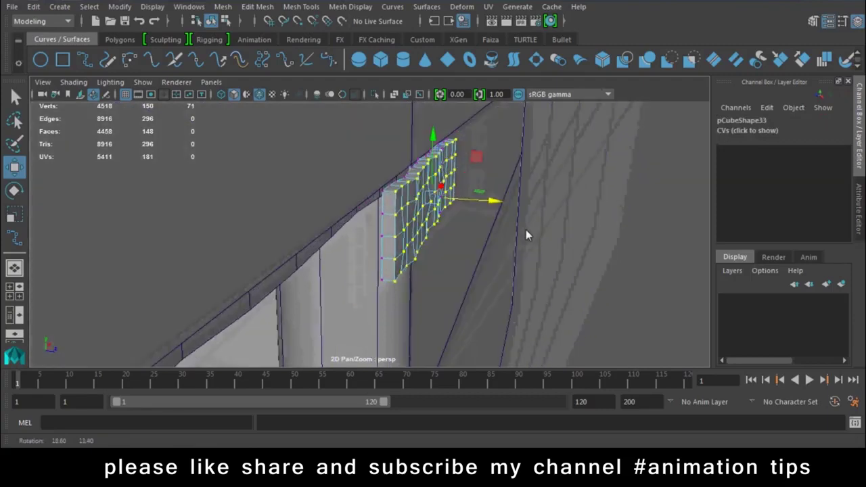
pyautogui.keyDown('alt'); pyautogui.moveTo(507, 199); pyautogui.dragTo(516, 194); pyautogui.keyUp('alt')
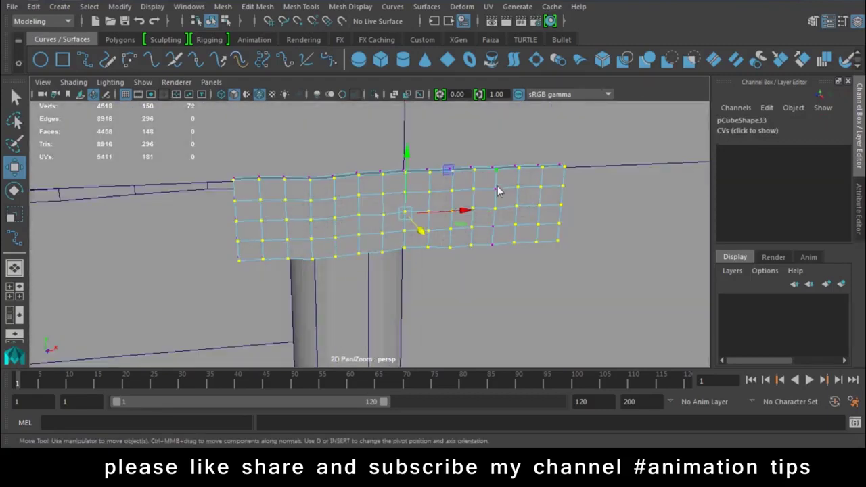
pyautogui.moveTo(494, 231)
pyautogui.keyDown('alt'); pyautogui.mouseDown()
pyautogui.moveTo(537, 213)
pyautogui.moveTo(528, 213)
pyautogui.mouseUp(); pyautogui.keyUp('alt')
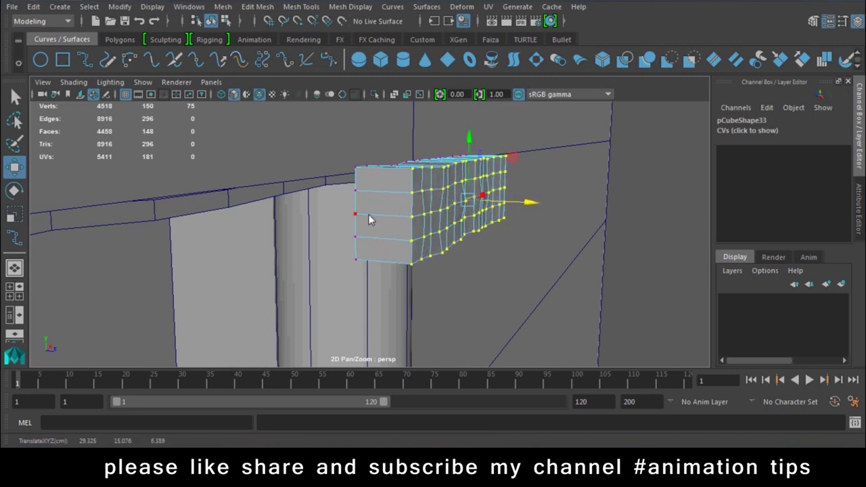
# - In Object Mode, slide pCube33 sideways along X to 30.228
pyautogui.moveTo(369, 214); pyautogui.dragTo(416, 115, button='right')
pyautogui.click(455, 192)
pyautogui.moveTo(493, 205)
pyautogui.mouseDown()
pyautogui.moveTo(420, 209)
pyautogui.moveTo(440, 214)
pyautogui.mouseUp()
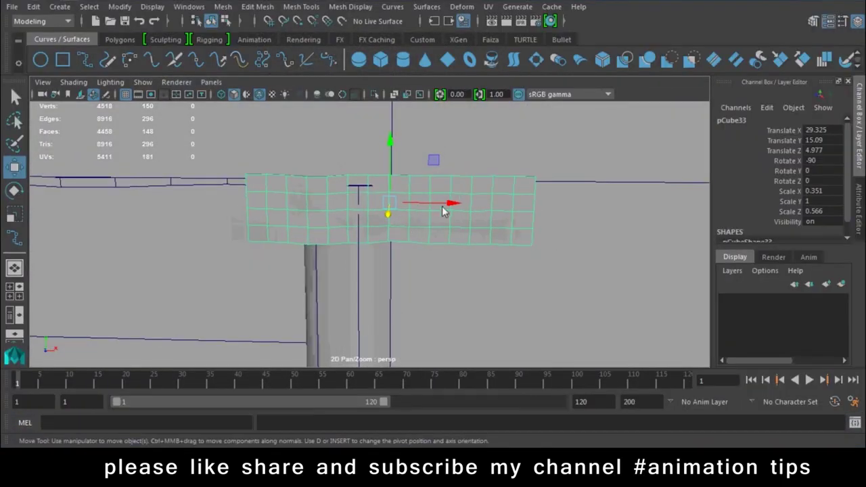
pyautogui.moveTo(516, 209)
pyautogui.mouseDown()
pyautogui.moveTo(400, 231)
pyautogui.moveTo(324, 199)
pyautogui.mouseUp()
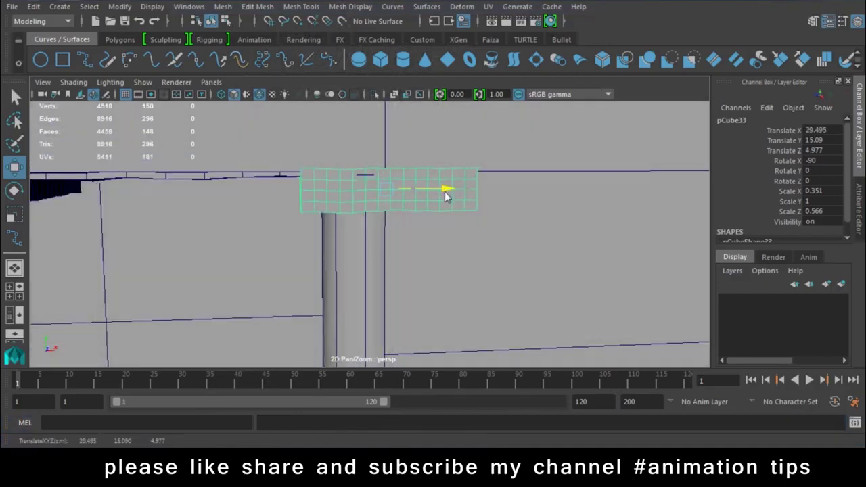
# - Stack duplicates of the stone block down the pillar top and select the lower copies
pyautogui.hotkey('ctrl', 'd')
pyautogui.moveTo(386, 128); pyautogui.dragTo(396, 174)
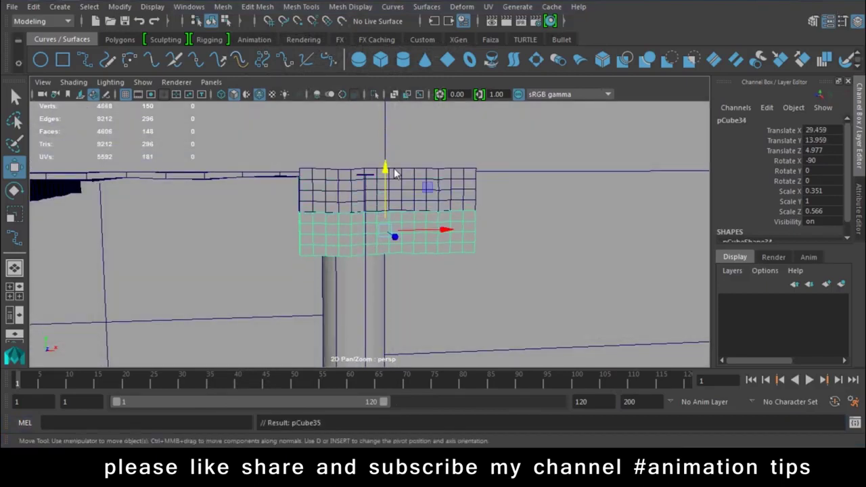
pyautogui.hotkey('shift', 'd')
pyautogui.hotkey('shift', 'd')
pyautogui.click(394, 169)
pyautogui.moveTo(389, 168)
pyautogui.keyDown('alt'); pyautogui.mouseDown()
pyautogui.moveTo(403, 247)
pyautogui.moveTo(393, 197)
pyautogui.moveTo(414, 196)
pyautogui.moveTo(379, 199)
pyautogui.mouseUp(); pyautogui.keyUp('alt')
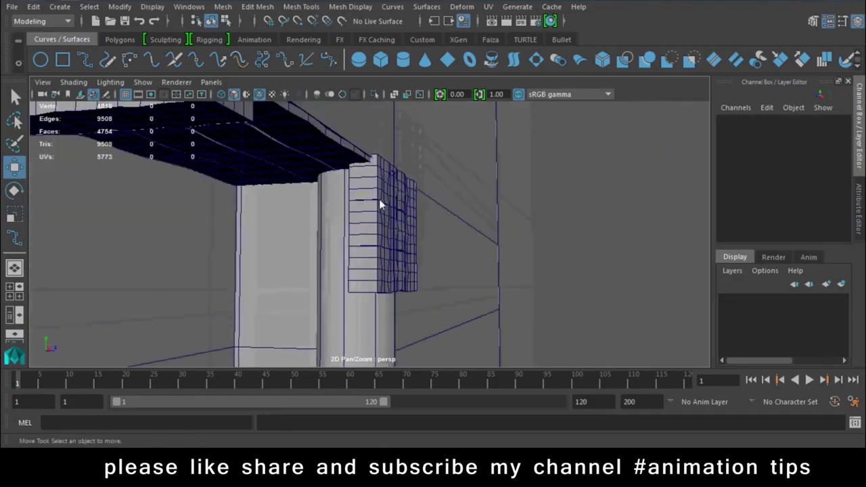
pyautogui.click(379, 199)
pyautogui.keyDown('shift'); pyautogui.click(367, 269); pyautogui.keyUp('shift')
# - Thicken the selected blocks to Scale Y 2.013 and set them back to Translate Z 4.343
pyautogui.press('e')
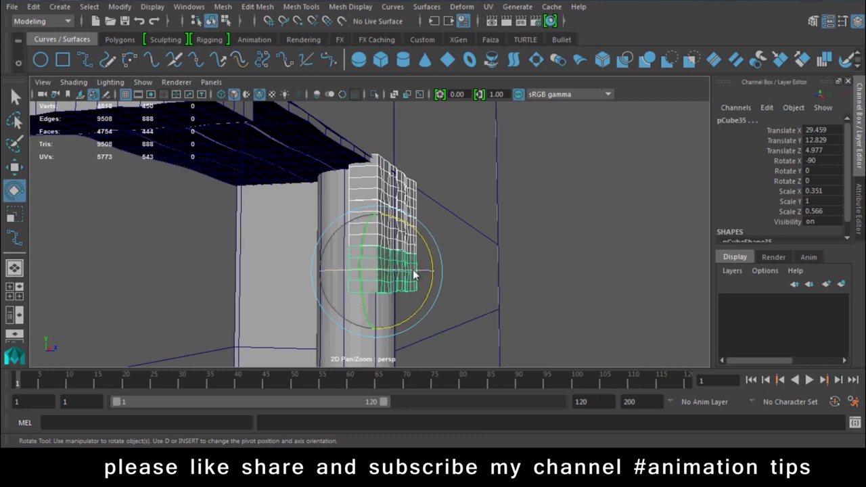
pyautogui.press('r')
pyautogui.moveTo(323, 271)
pyautogui.mouseDown()
pyautogui.moveTo(252, 276)
pyautogui.moveTo(285, 282)
pyautogui.mouseUp()
pyautogui.press('q')
pyautogui.press('w')
pyautogui.moveTo(424, 271); pyautogui.dragTo(416, 283)
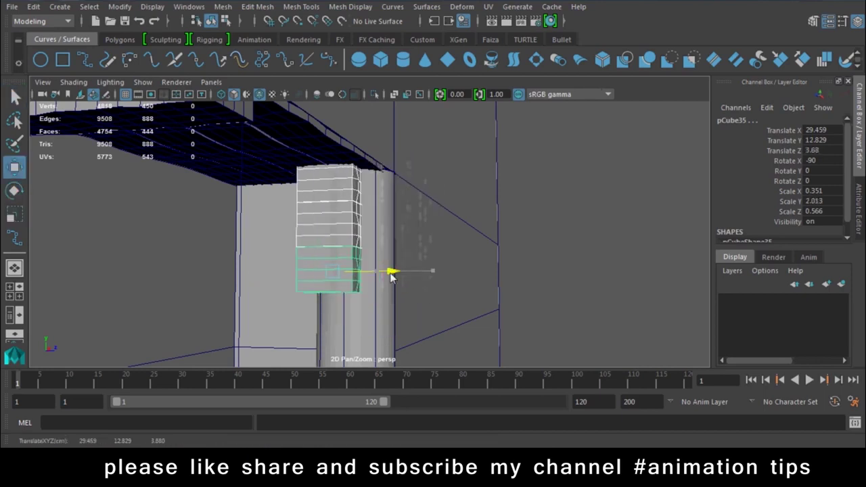
# - Duplicate the upper stone block and lower the copy beneath it
pyautogui.click(576, 270)
pyautogui.click(367, 154)
pyautogui.hotkey('ctrl', 'd')
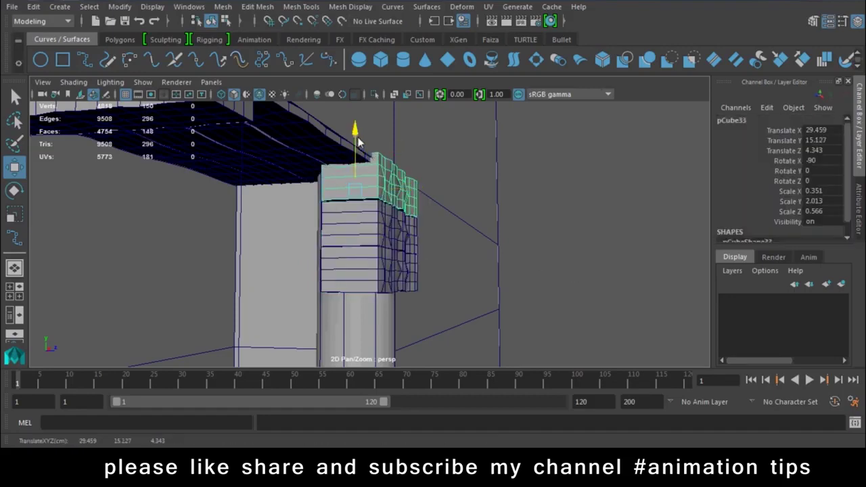
pyautogui.moveTo(358, 142); pyautogui.dragTo(359, 175)
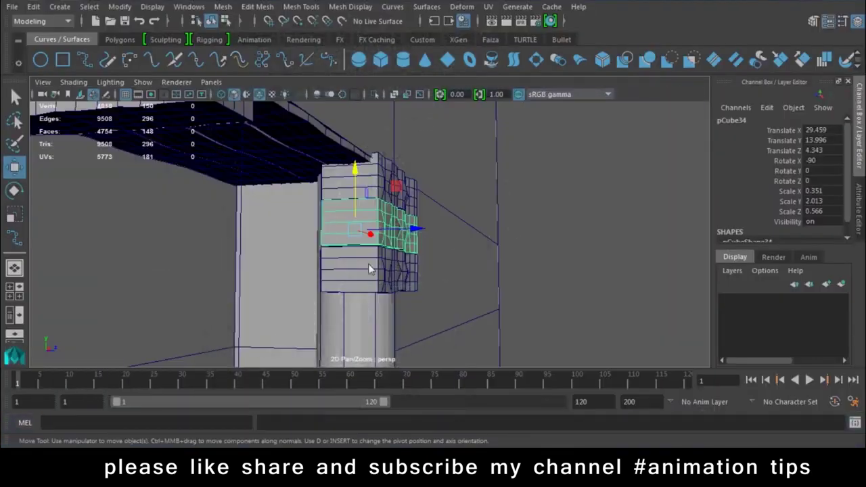
# - Tweak the block's vertices, then return to Object Mode and view the beam, pillar and doorway
pyautogui.moveTo(368, 108); pyautogui.dragTo(313, 106, button='right')
pyautogui.moveTo(318, 169)
pyautogui.keyDown('alt'); pyautogui.mouseDown()
pyautogui.moveTo(387, 246)
pyautogui.moveTo(280, 188)
pyautogui.mouseUp(); pyautogui.keyUp('alt')
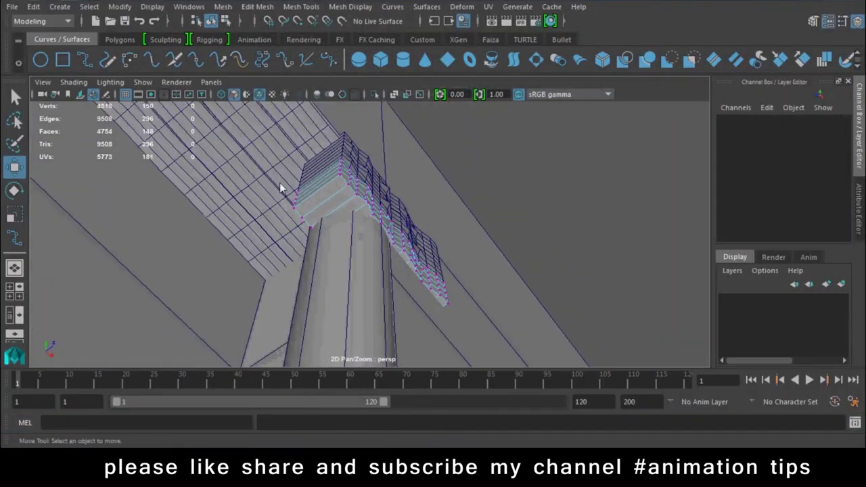
pyautogui.keyDown('alt'); pyautogui.moveTo(325, 242); pyautogui.dragTo(347, 245); pyautogui.keyUp('alt')
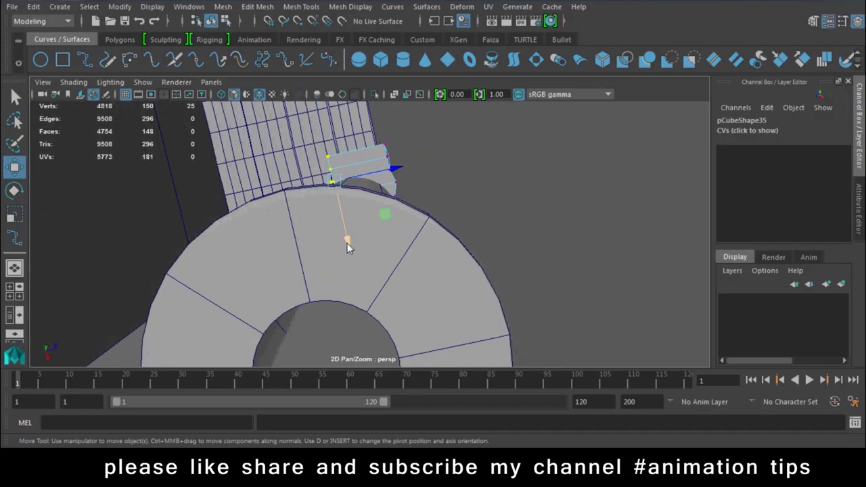
pyautogui.moveTo(361, 289); pyautogui.dragTo(357, 284)
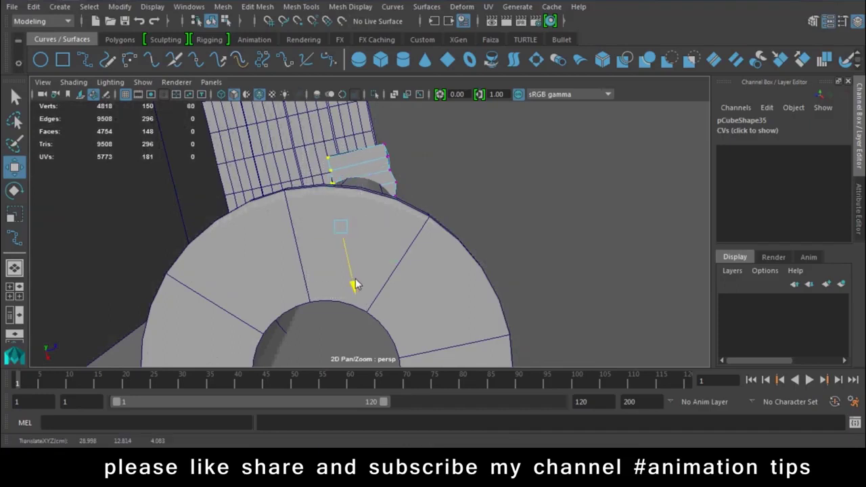
pyautogui.moveTo(370, 175); pyautogui.dragTo(426, 86, button='right')
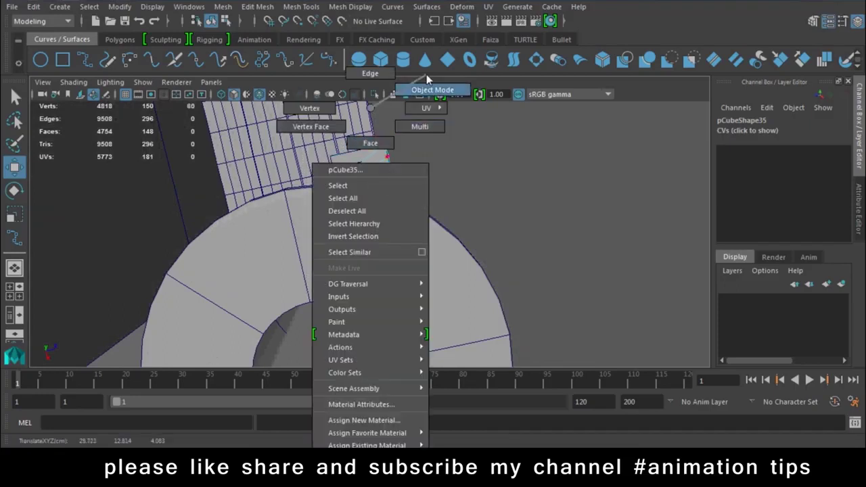
pyautogui.moveTo(498, 183)
pyautogui.keyDown('alt'); pyautogui.mouseDown()
pyautogui.moveTo(470, 268)
pyautogui.moveTo(393, 239)
pyautogui.moveTo(411, 215)
pyautogui.mouseUp(); pyautogui.keyUp('alt')
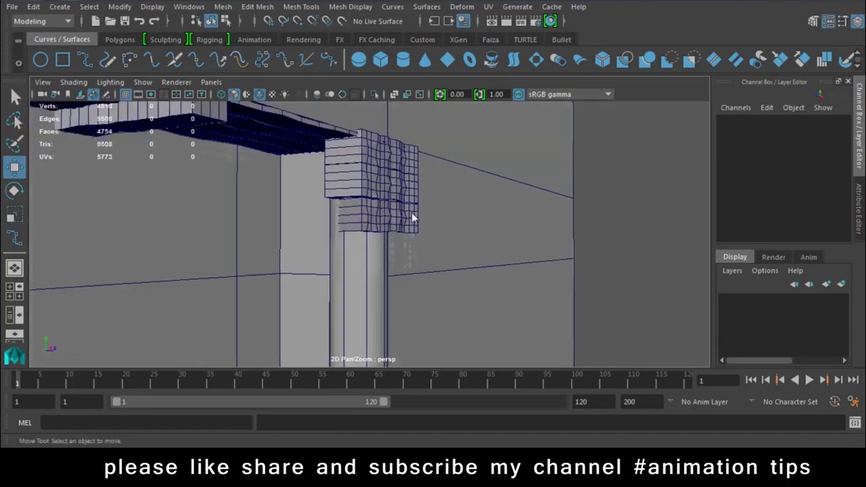
pyautogui.moveTo(491, 252)
pyautogui.keyDown('alt'); pyautogui.mouseDown()
pyautogui.moveTo(364, 242)
pyautogui.moveTo(376, 247)
pyautogui.moveTo(359, 230)
pyautogui.mouseUp(); pyautogui.keyUp('alt')
pyautogui.click(75, 82)
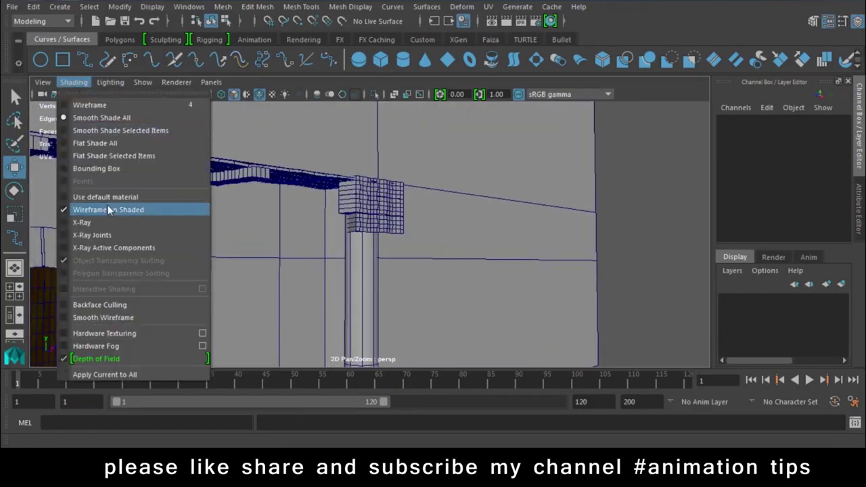
# - Turn off Wireframe on Shaded and view the pillars, beam and floor
pyautogui.click(109, 210)
pyautogui.moveTo(396, 286)
pyautogui.keyDown('alt'); pyautogui.mouseDown(button='right')
pyautogui.moveTo(425, 288)
pyautogui.moveTo(369, 267)
pyautogui.mouseUp(button='right'); pyautogui.keyUp('alt')
pyautogui.moveTo(369, 267)
pyautogui.keyDown('alt'); pyautogui.mouseDown()
pyautogui.moveTo(353, 273)
pyautogui.moveTo(418, 253)
pyautogui.mouseUp(); pyautogui.keyUp('alt')
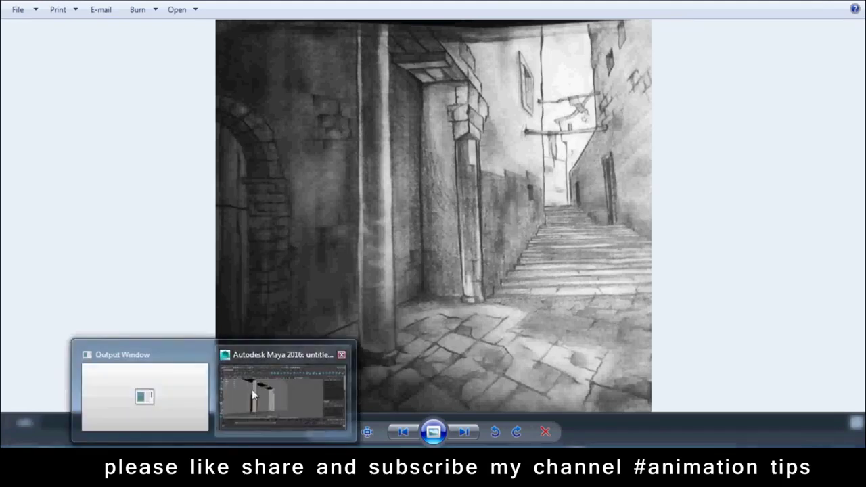
# - Back in Maya after checking the reference, select the wall pCube2 and zoom around it
pyautogui.click(251, 389)
pyautogui.click(382, 253)
pyautogui.scroll(2, 408, 229)
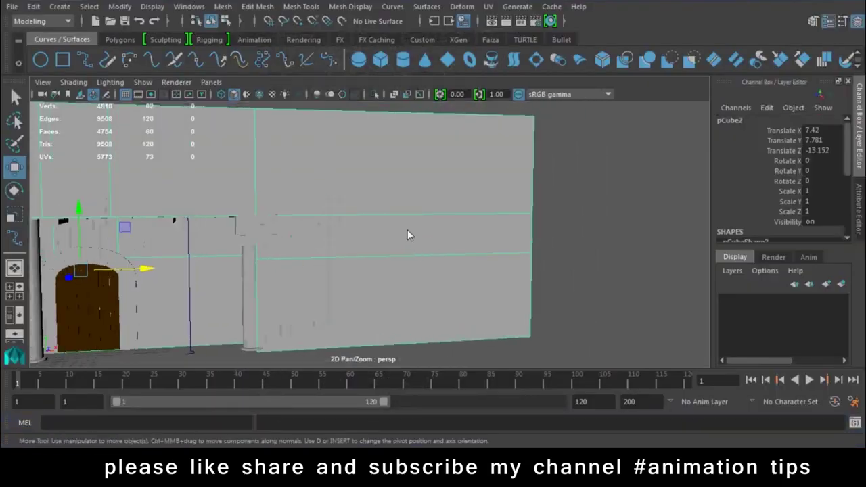
pyautogui.scroll(2, 402, 237)
pyautogui.moveTo(402, 237); pyautogui.dragTo(401, 232, button='middle')
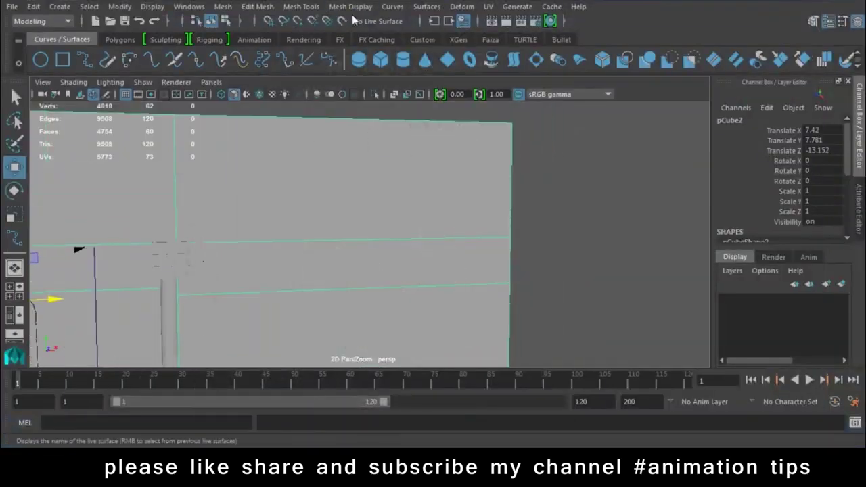
pyautogui.click(350, 7)
pyautogui.click(251, 203)
pyautogui.scroll(-2, 251, 202)
pyautogui.scroll(-2, 288, 224)
# - Switch the wall to component mode and box-select its top edges
pyautogui.scroll(-2, 288, 224)
pyautogui.rightClick(293, 111)
pyautogui.moveTo(83, 157)
pyautogui.mouseDown()
pyautogui.moveTo(449, 226)
pyautogui.moveTo(450, 216)
pyautogui.mouseUp()
pyautogui.keyDown('alt'); pyautogui.moveTo(338, 209); pyautogui.dragTo(370, 209); pyautogui.keyUp('alt')
pyautogui.moveTo(440, 154); pyautogui.dragTo(116, 205)
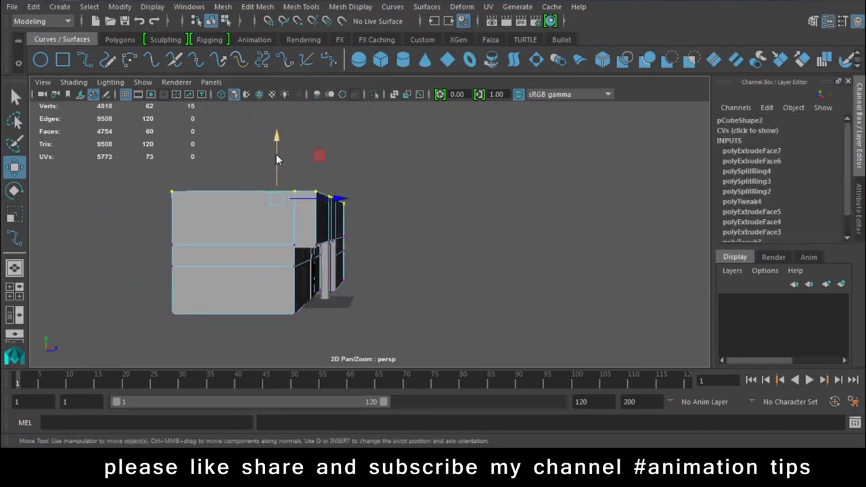
pyautogui.moveTo(422, 214)
pyautogui.keyDown('alt'); pyautogui.mouseDown()
pyautogui.moveTo(422, 275)
pyautogui.moveTo(299, 163)
pyautogui.mouseUp(); pyautogui.keyUp('alt')
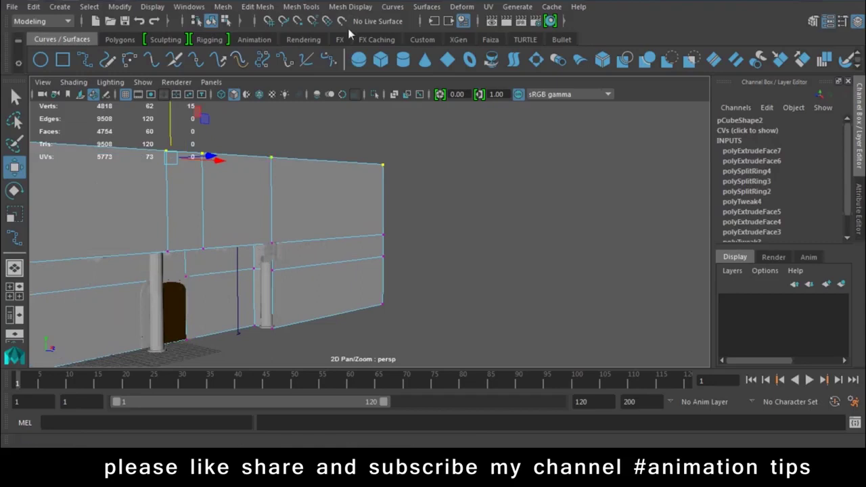
# - Insert two vertical and two horizontal edge loops across the upper wall
pyautogui.click(302, 7)
pyautogui.click(326, 103)
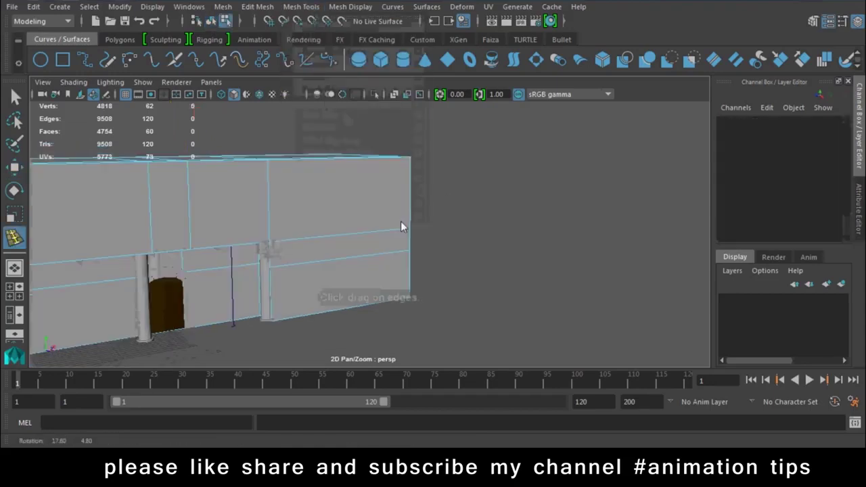
pyautogui.keyDown('alt'); pyautogui.moveTo(401, 221); pyautogui.dragTo(357, 167); pyautogui.keyUp('alt')
pyautogui.moveTo(339, 129); pyautogui.dragTo(336, 130)
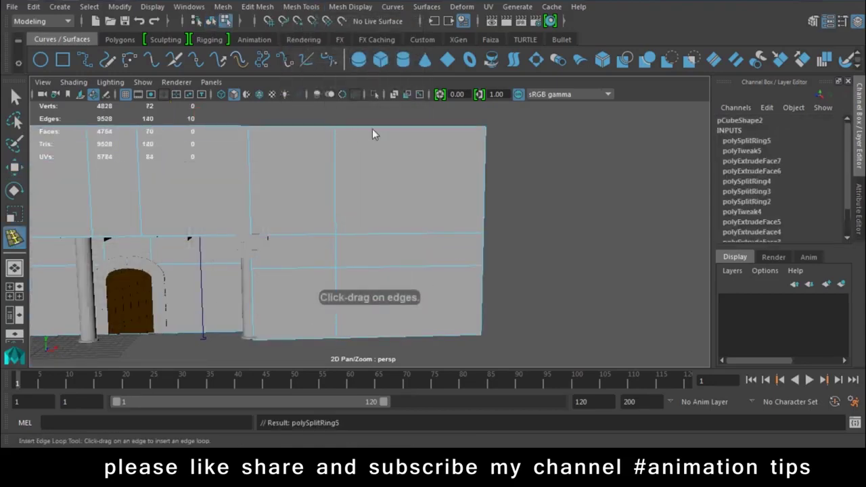
pyautogui.click(390, 132)
pyautogui.moveTo(390, 144); pyautogui.dragTo(391, 162)
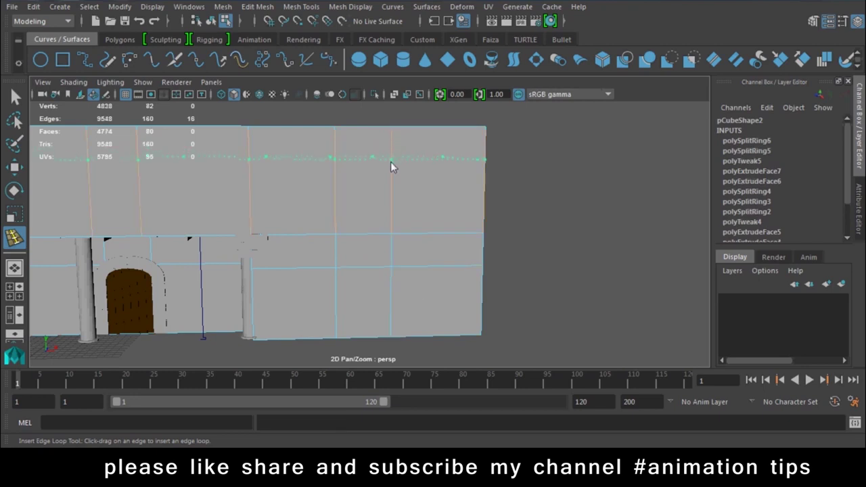
pyautogui.click(393, 199)
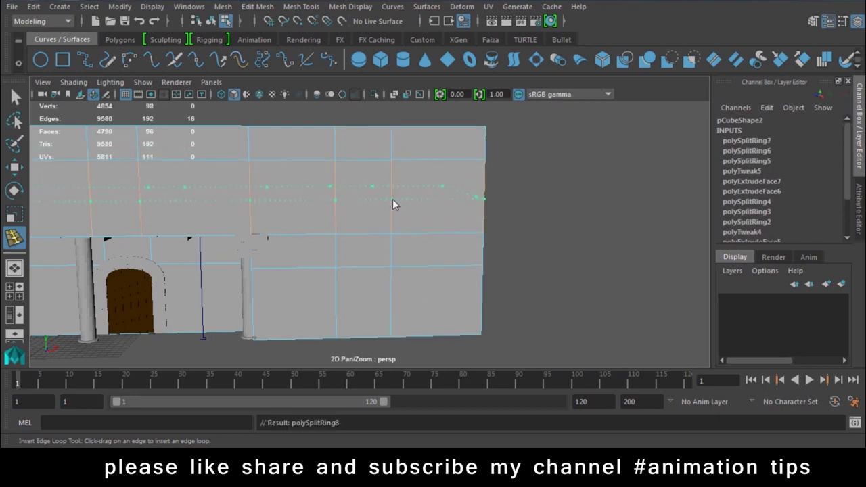
# - Slide the rightmost new vertical loop left and select a face in the upper wall
pyautogui.press('w')
pyautogui.doubleClick(390, 145)
pyautogui.moveTo(440, 223); pyautogui.dragTo(437, 225)
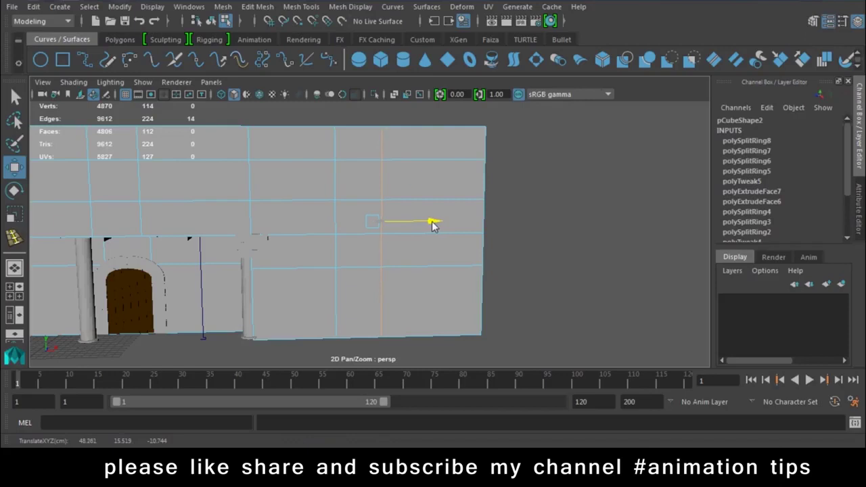
pyautogui.moveTo(442, 147); pyautogui.dragTo(447, 162, button='right')
pyautogui.click(364, 187)
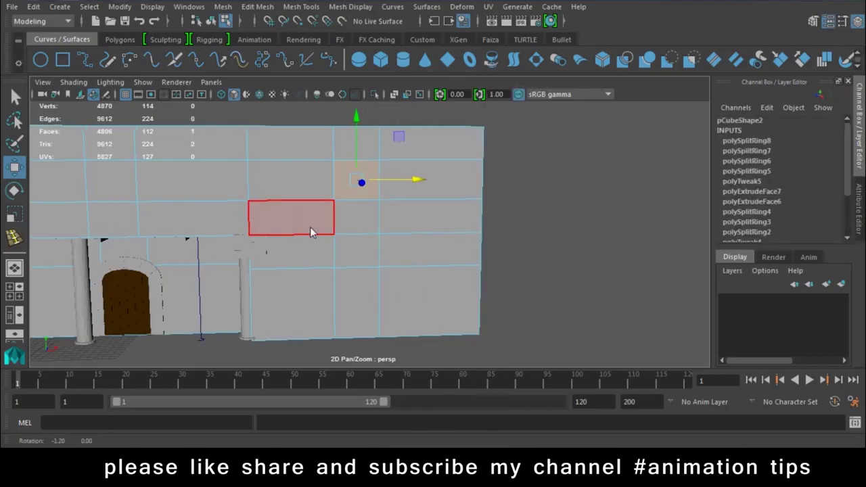
pyautogui.scroll(5, 271, 193)
pyautogui.moveTo(272, 198); pyautogui.dragTo(439, 261, button='middle')
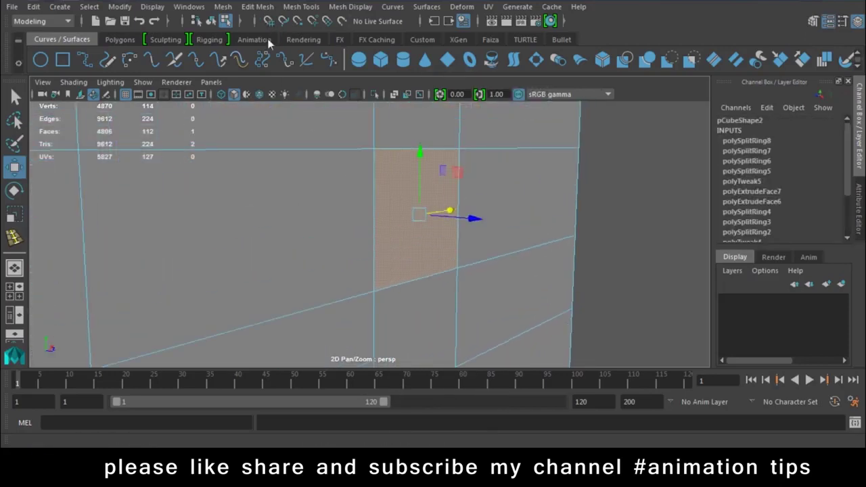
# - Extrude the selected wall face twice and push it back into the wall
pyautogui.click(120, 40)
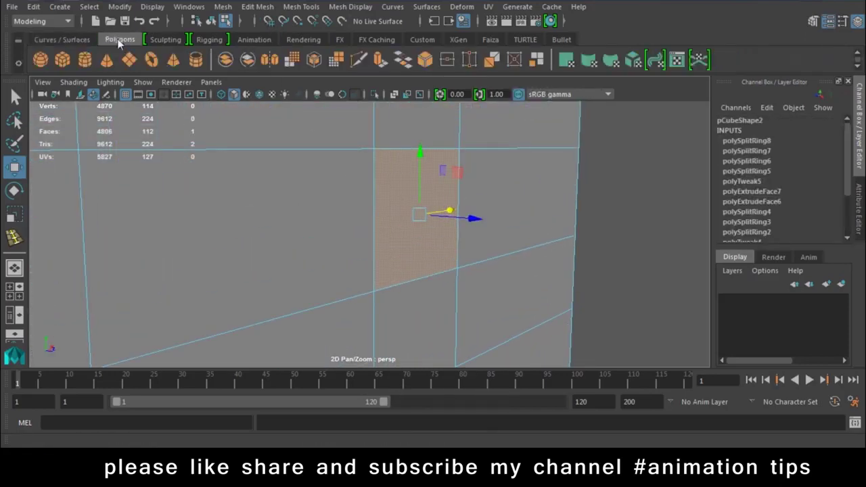
pyautogui.click(381, 60)
pyautogui.moveTo(458, 223)
pyautogui.mouseDown()
pyautogui.moveTo(423, 223)
pyautogui.moveTo(433, 223)
pyautogui.mouseUp()
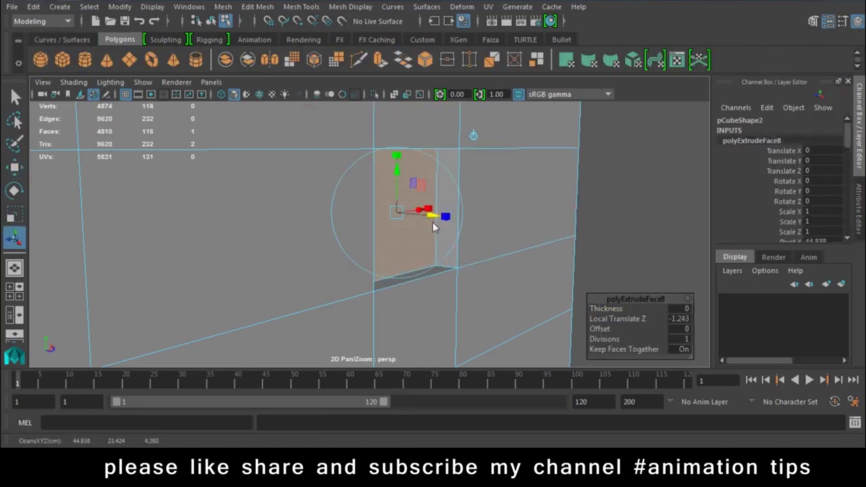
pyautogui.click(381, 59)
pyautogui.moveTo(428, 222); pyautogui.dragTo(315, 207)
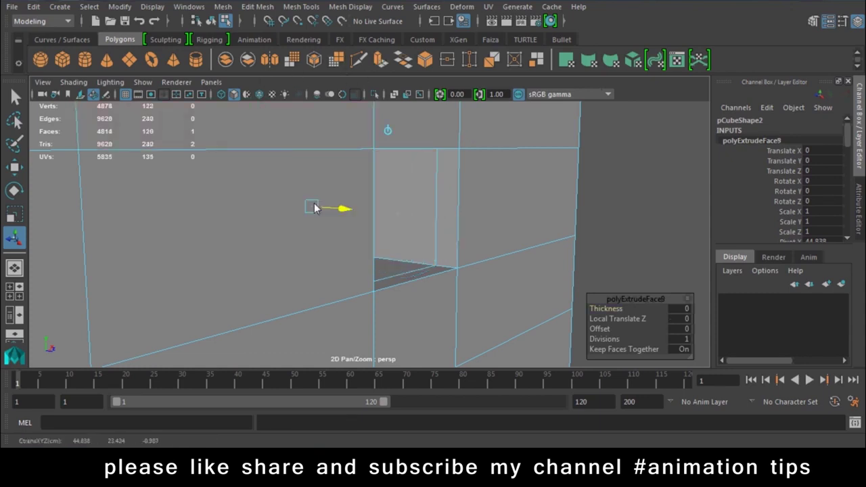
pyautogui.moveTo(235, 202)
pyautogui.mouseDown()
pyautogui.moveTo(513, 257)
pyautogui.moveTo(398, 246)
pyautogui.moveTo(478, 261)
pyautogui.moveTo(327, 212)
pyautogui.moveTo(524, 273)
pyautogui.moveTo(429, 244)
pyautogui.moveTo(368, 255)
pyautogui.moveTo(434, 283)
pyautogui.mouseUp()
# - Extrude the opening's inner side and floor faces inward to Local Translate Z -9.917
pyautogui.click(421, 188)
pyautogui.moveTo(445, 188)
pyautogui.keyDown('alt'); pyautogui.mouseDown()
pyautogui.moveTo(377, 133)
pyautogui.moveTo(317, 167)
pyautogui.mouseUp(); pyautogui.keyUp('alt')
pyautogui.keyDown('shift'); pyautogui.click(317, 167); pyautogui.keyUp('shift')
pyautogui.keyDown('shift'); pyautogui.click(400, 254); pyautogui.keyUp('shift')
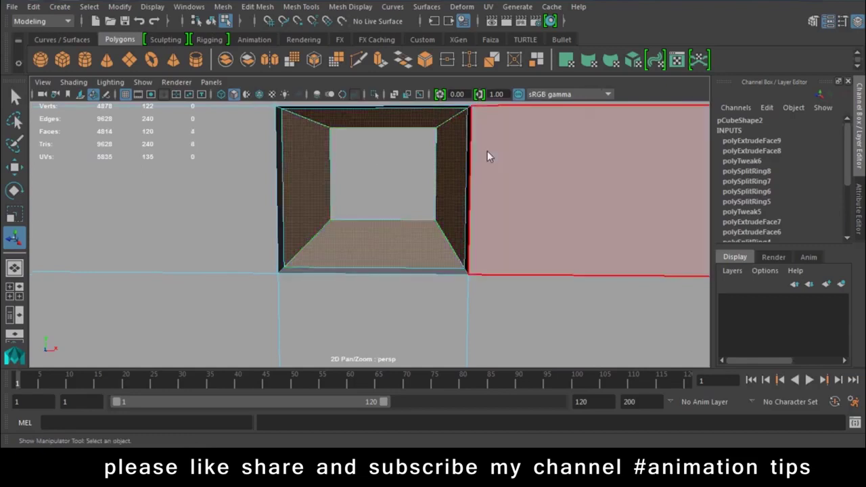
pyautogui.click(379, 61)
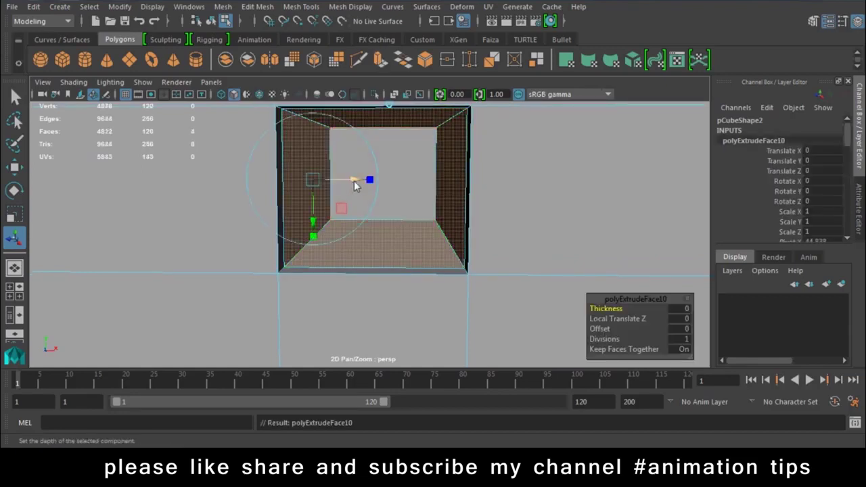
pyautogui.moveTo(362, 189)
pyautogui.mouseDown()
pyautogui.moveTo(246, 179)
pyautogui.moveTo(293, 233)
pyautogui.moveTo(293, 220)
pyautogui.moveTo(344, 214)
pyautogui.moveTo(300, 187)
pyautogui.moveTo(252, 189)
pyautogui.mouseUp()
pyautogui.moveTo(409, 285)
pyautogui.keyDown('alt'); pyautogui.mouseDown()
pyautogui.moveTo(504, 277)
pyautogui.moveTo(444, 255)
pyautogui.moveTo(446, 233)
pyautogui.moveTo(358, 217)
pyautogui.mouseUp(); pyautogui.keyUp('alt')
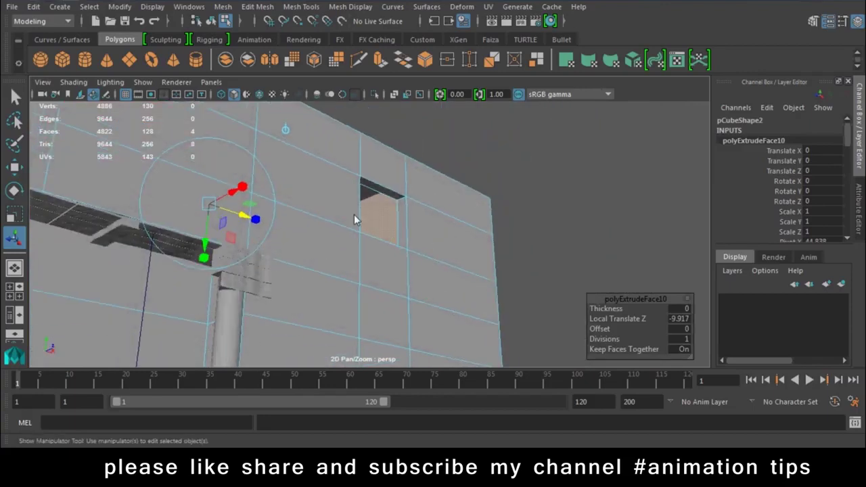
pyautogui.moveTo(447, 108); pyautogui.dragTo(503, 93, button='right')
pyautogui.moveTo(457, 234)
pyautogui.keyDown('alt'); pyautogui.mouseDown()
pyautogui.moveTo(375, 265)
pyautogui.moveTo(420, 269)
pyautogui.moveTo(375, 215)
pyautogui.mouseUp(); pyautogui.keyUp('alt')
pyautogui.moveTo(527, 287)
pyautogui.keyDown('alt'); pyautogui.mouseDown()
pyautogui.moveTo(380, 293)
pyautogui.moveTo(416, 279)
pyautogui.moveTo(288, 259)
pyautogui.mouseUp(); pyautogui.keyUp('alt')
# - Duplicate the door planks and fit the copy into the upper wall opening as a window panel
pyautogui.click(236, 257)
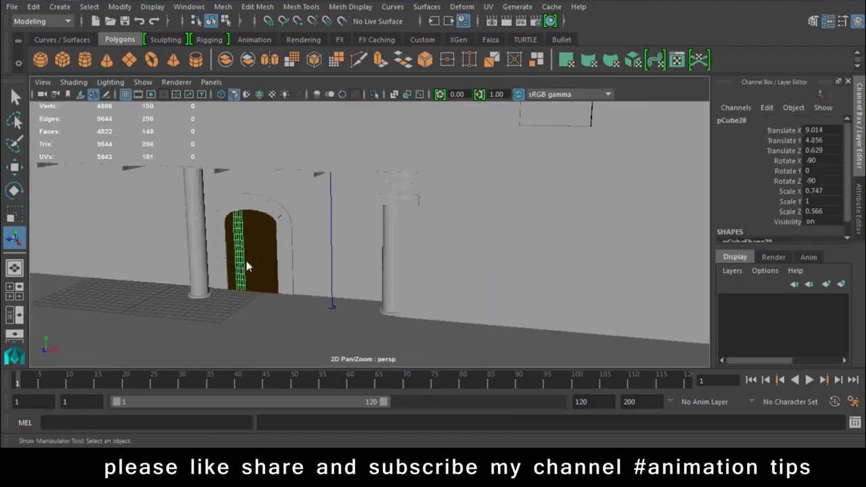
pyautogui.click(232, 271)
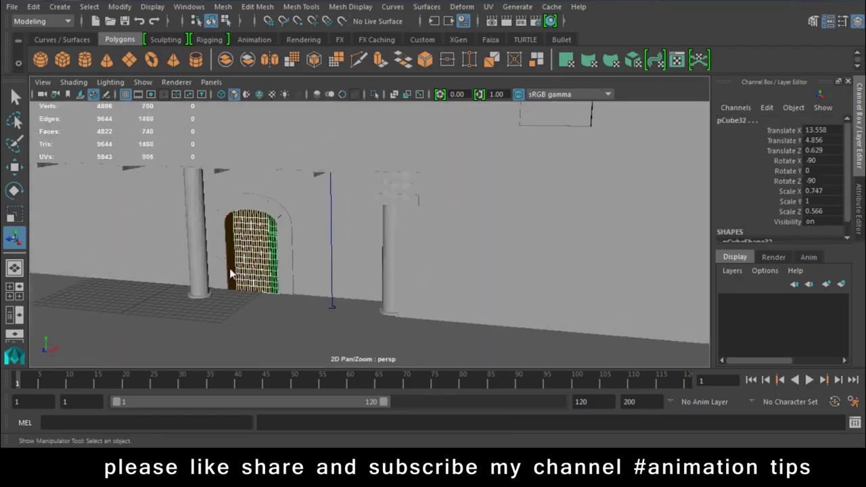
pyautogui.press('w')
pyautogui.moveTo(248, 270)
pyautogui.keyDown('alt'); pyautogui.mouseDown()
pyautogui.moveTo(261, 294)
pyautogui.moveTo(367, 324)
pyautogui.mouseUp(); pyautogui.keyUp('alt')
pyautogui.hotkey('ctrl', 'd')
pyautogui.moveTo(286, 341)
pyautogui.mouseDown(button='middle')
pyautogui.moveTo(308, 350)
pyautogui.moveTo(322, 339)
pyautogui.mouseUp(button='middle')
pyautogui.moveTo(300, 318)
pyautogui.mouseDown()
pyautogui.moveTo(537, 191)
pyautogui.moveTo(511, 295)
pyautogui.moveTo(526, 225)
pyautogui.moveTo(457, 213)
pyautogui.moveTo(504, 225)
pyautogui.moveTo(482, 172)
pyautogui.moveTo(449, 196)
pyautogui.mouseUp()
pyautogui.moveTo(414, 172)
pyautogui.mouseDown()
pyautogui.moveTo(415, 108)
pyautogui.moveTo(467, 209)
pyautogui.mouseUp()
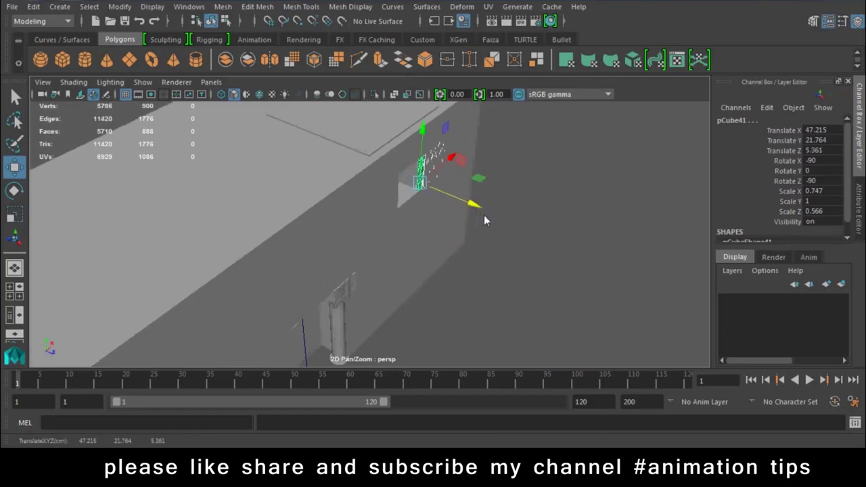
pyautogui.moveTo(487, 205)
pyautogui.keyDown('alt'); pyautogui.mouseDown()
pyautogui.moveTo(530, 220)
pyautogui.moveTo(283, 235)
pyautogui.moveTo(308, 238)
pyautogui.mouseUp(); pyautogui.keyUp('alt')
pyautogui.moveTo(252, 182)
pyautogui.mouseDown()
pyautogui.moveTo(251, 162)
pyautogui.moveTo(360, 246)
pyautogui.moveTo(365, 233)
pyautogui.mouseUp()
# - Duplicate the small stone block on the pillar, creating pCube42
pyautogui.click(434, 273)
pyautogui.keyDown('alt'); pyautogui.moveTo(434, 273); pyautogui.dragTo(250, 256, button='right'); pyautogui.keyUp('alt')
pyautogui.moveTo(250, 256)
pyautogui.keyDown('alt'); pyautogui.mouseDown()
pyautogui.moveTo(369, 240)
pyautogui.moveTo(334, 295)
pyautogui.moveTo(363, 304)
pyautogui.mouseUp(); pyautogui.keyUp('alt')
pyautogui.click(315, 233)
pyautogui.hotkey('ctrl', 'd')
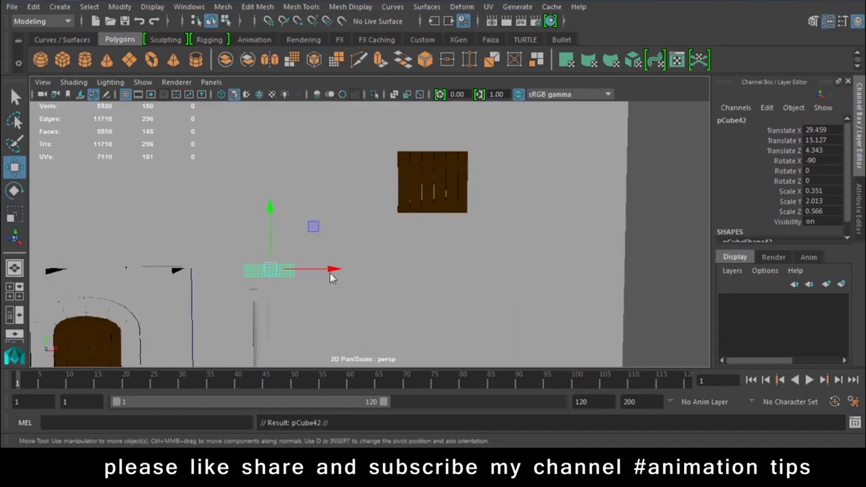
# - Move the copied stone block right and up so it sits just beneath the window panel
pyautogui.moveTo(333, 277); pyautogui.dragTo(496, 272)
pyautogui.moveTo(437, 209); pyautogui.dragTo(438, 157)
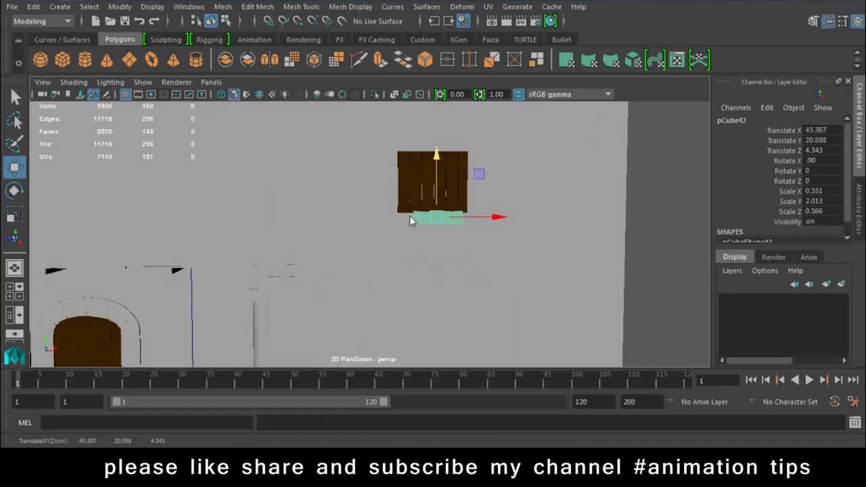
pyautogui.scroll(3, 454, 223)
pyautogui.keyDown('alt'); pyautogui.moveTo(498, 230); pyautogui.dragTo(364, 275, button='middle'); pyautogui.keyUp('alt')
pyautogui.scroll(2, 403, 273)
pyautogui.moveTo(433, 315)
pyautogui.keyDown('alt'); pyautogui.mouseDown()
pyautogui.moveTo(362, 243)
pyautogui.moveTo(390, 282)
pyautogui.moveTo(334, 261)
pyautogui.moveTo(427, 203)
pyautogui.mouseUp(); pyautogui.keyUp('alt')
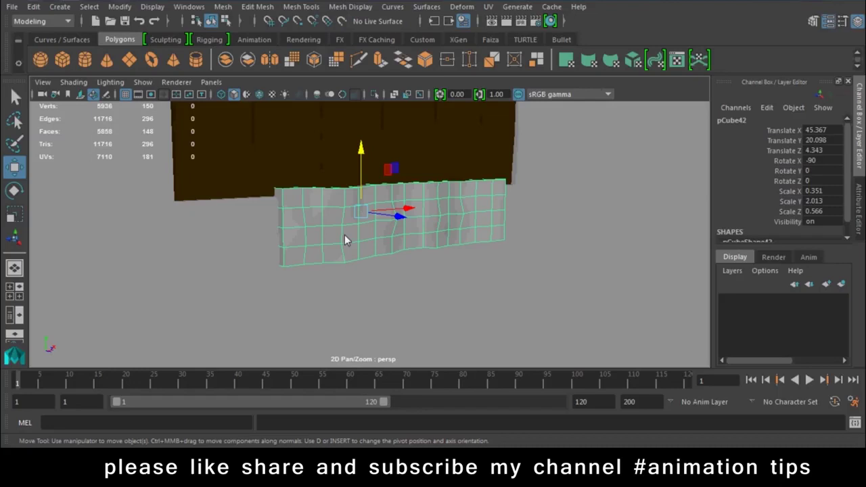
# - Convert the picked block edges to an edge loop and delete it, cutting faces from 148 to 108
pyautogui.moveTo(346, 115); pyautogui.dragTo(347, 71, button='right')
pyautogui.click(319, 226)
pyautogui.keyDown('shift'); pyautogui.click(366, 233); pyautogui.keyUp('shift')
pyautogui.keyDown('shift'); pyautogui.click(409, 235); pyautogui.keyUp('shift')
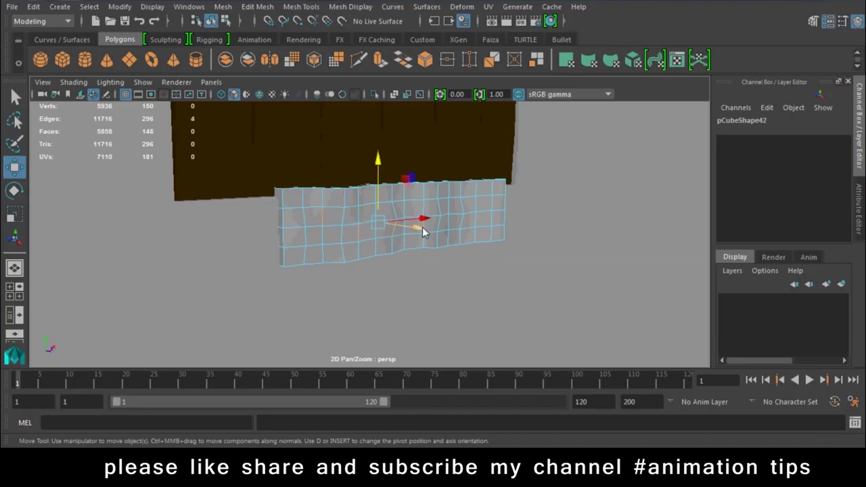
pyautogui.keyDown('ctrl'); pyautogui.rightClick(422, 232); pyautogui.keyUp('ctrl')
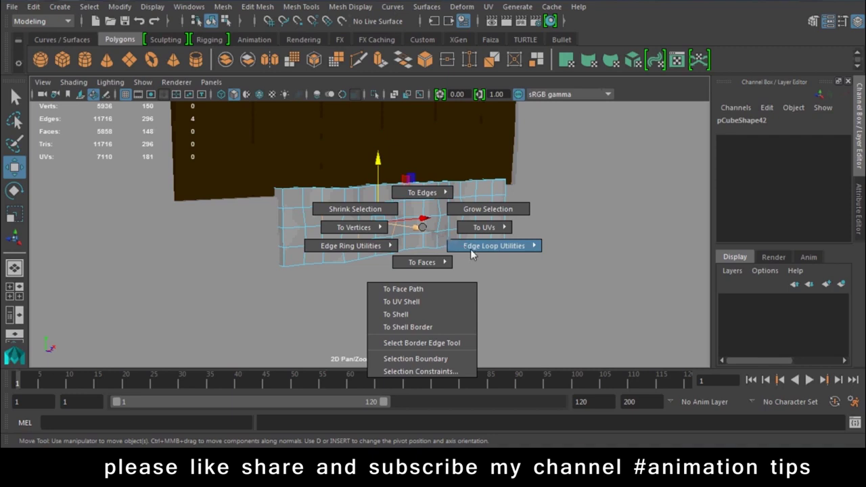
pyautogui.click(472, 250)
pyautogui.keyDown('shift'); pyautogui.moveTo(525, 232); pyautogui.dragTo(526, 233, button='right'); pyautogui.keyUp('shift')
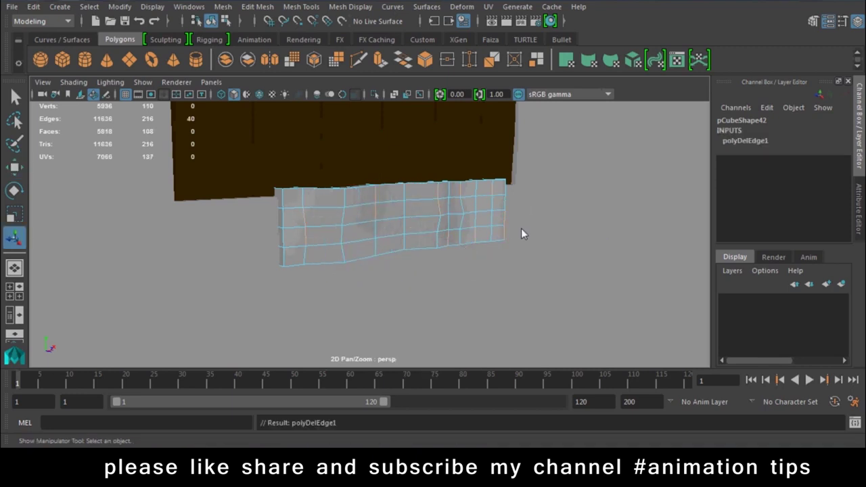
pyautogui.moveTo(441, 224); pyautogui.dragTo(454, 211, button='right')
# - Shrink the stone block to Scale X 0.15 and duplicate it into pieces along the window's bottom
pyautogui.click(453, 208)
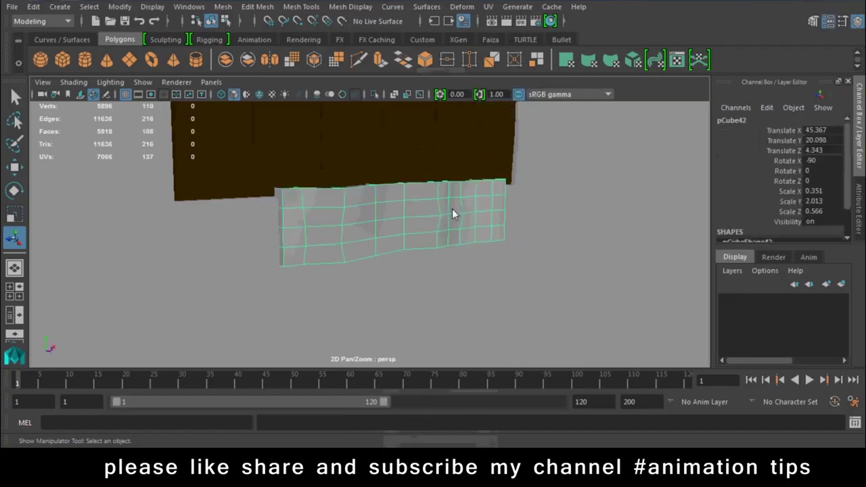
pyautogui.press('r')
pyautogui.moveTo(406, 210); pyautogui.dragTo(380, 214)
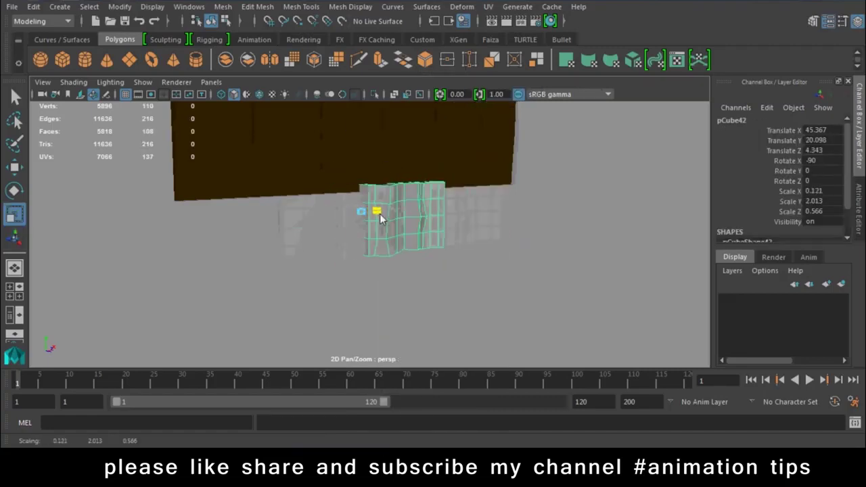
pyautogui.press('w')
pyautogui.hotkey('ctrl', 'd')
pyautogui.moveTo(405, 220); pyautogui.dragTo(311, 226)
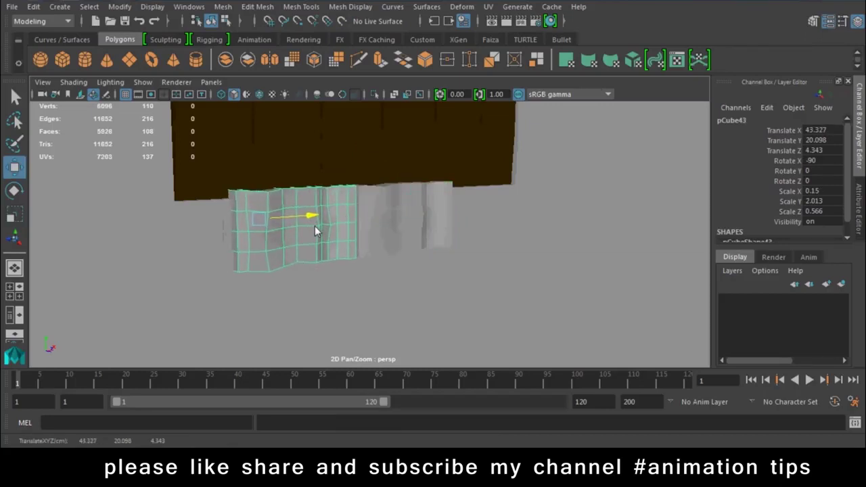
pyautogui.keyDown('shift'); pyautogui.click(406, 220); pyautogui.keyUp('shift')
pyautogui.moveTo(396, 215)
pyautogui.mouseDown()
pyautogui.moveTo(477, 214)
pyautogui.moveTo(283, 217)
pyautogui.moveTo(311, 219)
pyautogui.mouseUp()
pyautogui.hotkey('ctrl', 'd')
# - Stack duplicated stone pieces up the window's left side
pyautogui.click(285, 240)
pyautogui.scroll(-3, 293, 255)
pyautogui.moveTo(293, 255)
pyautogui.keyDown('alt'); pyautogui.mouseDown()
pyautogui.moveTo(165, 262)
pyautogui.moveTo(247, 275)
pyautogui.mouseUp(); pyautogui.keyUp('alt')
pyautogui.moveTo(247, 275)
pyautogui.keyDown('alt'); pyautogui.mouseDown(button='middle')
pyautogui.moveTo(253, 230)
pyautogui.moveTo(271, 264)
pyautogui.mouseUp(button='middle'); pyautogui.keyUp('alt')
pyautogui.hotkey('ctrl', 'd')
pyautogui.moveTo(259, 234)
pyautogui.mouseDown()
pyautogui.moveTo(274, 182)
pyautogui.moveTo(278, 188)
pyautogui.mouseUp()
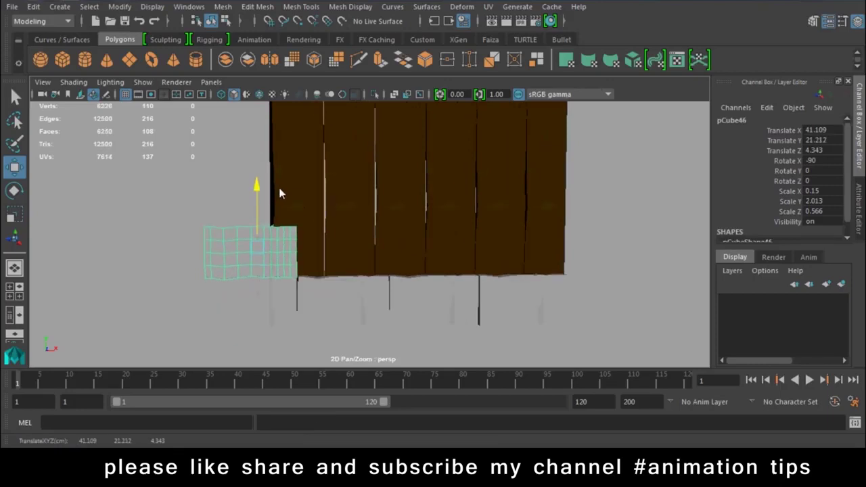
pyautogui.hotkey('shift', 'd')
pyautogui.hotkey('shift', 'd')
pyautogui.hotkey('shift', 'd')
pyautogui.hotkey('shift', 'd')
# - Lay copies along the window's top edge, out to pCube54 at Translate X 47.195
pyautogui.moveTo(229, 263)
pyautogui.keyDown('alt'); pyautogui.mouseDown()
pyautogui.moveTo(377, 296)
pyautogui.moveTo(319, 287)
pyautogui.moveTo(338, 333)
pyautogui.mouseUp(); pyautogui.keyUp('alt')
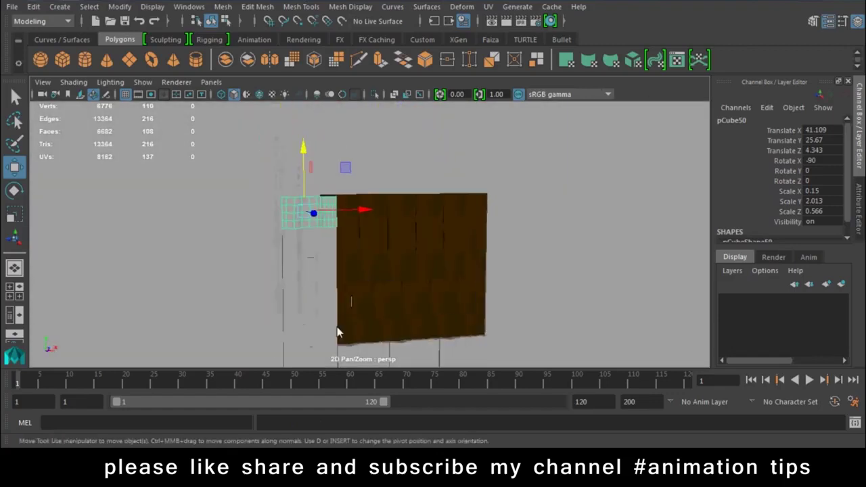
pyautogui.hotkey('shift', 'd')
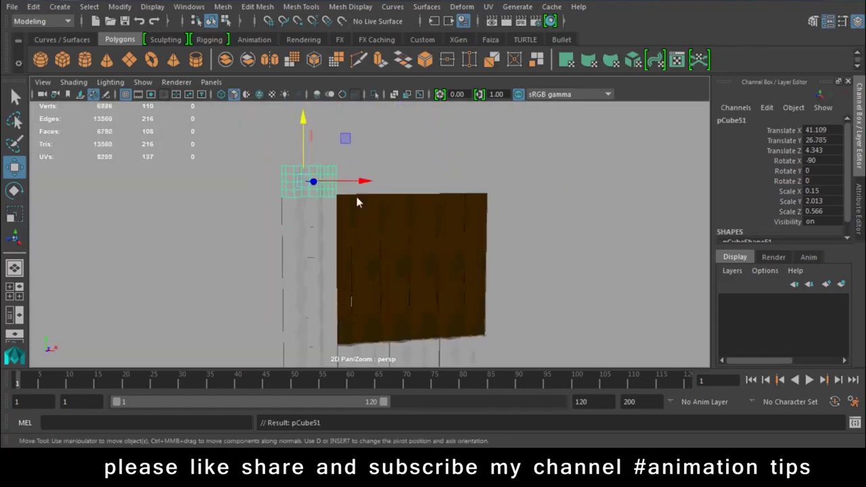
pyautogui.moveTo(365, 184)
pyautogui.mouseDown()
pyautogui.moveTo(425, 183)
pyautogui.moveTo(413, 188)
pyautogui.mouseUp()
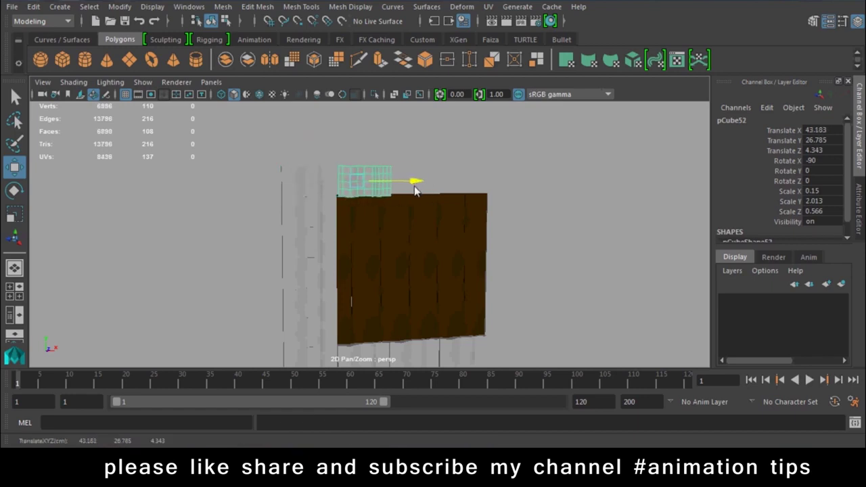
pyautogui.hotkey('ctrl', 'd')
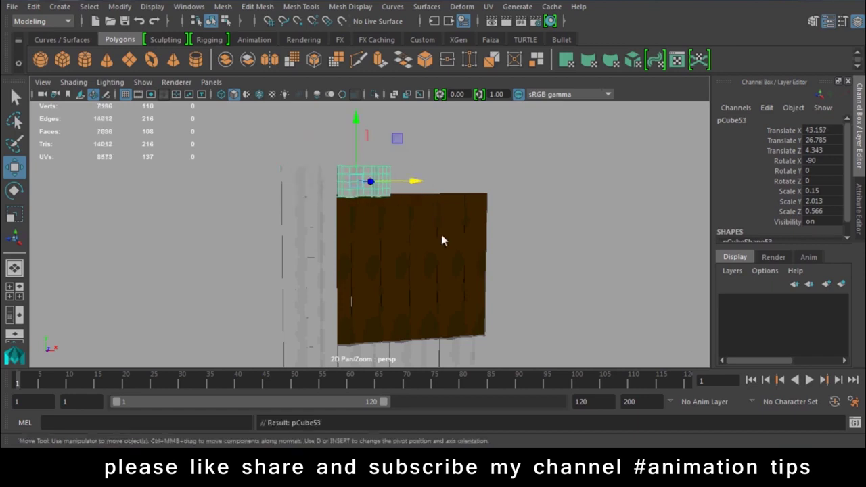
pyautogui.moveTo(414, 182); pyautogui.dragTo(512, 191)
pyautogui.hotkey('ctrl', 'd')
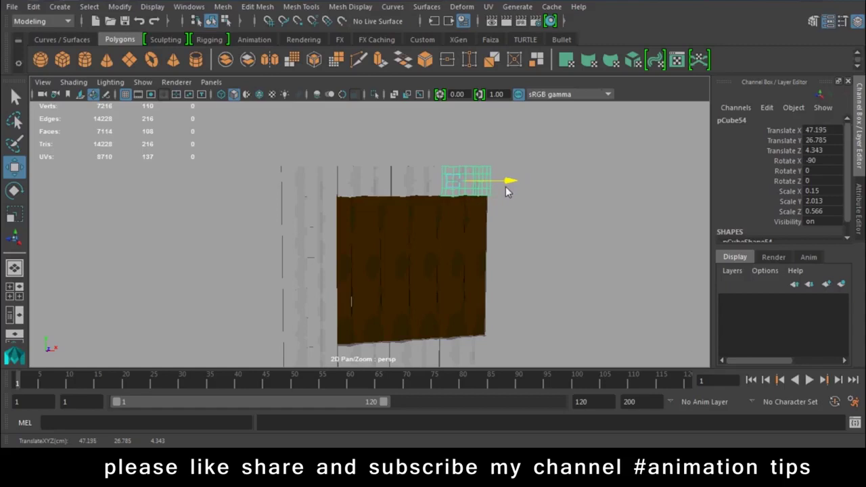
pyautogui.moveTo(463, 257)
pyautogui.keyDown('alt'); pyautogui.mouseDown()
pyautogui.moveTo(433, 215)
pyautogui.moveTo(311, 143)
pyautogui.mouseUp(); pyautogui.keyUp('alt')
# - Duplicate the six-stone left column onto the window's right side as pCube61 at X 49.193
pyautogui.keyDown('shift'); pyautogui.click(310, 144); pyautogui.keyUp('shift')
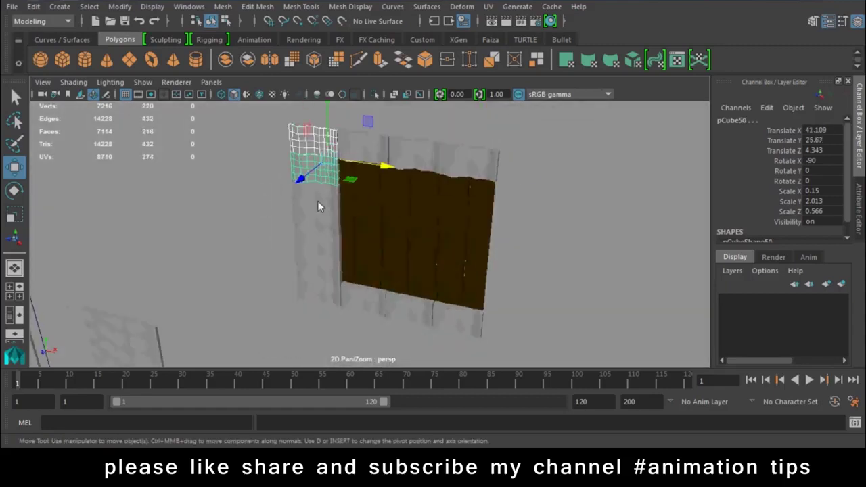
pyautogui.keyDown('shift'); pyautogui.click(319, 203); pyautogui.keyUp('shift')
pyautogui.keyDown('shift'); pyautogui.click(318, 230); pyautogui.keyUp('shift')
pyautogui.keyDown('shift'); pyautogui.click(328, 283); pyautogui.keyUp('shift')
pyautogui.keyDown('shift'); pyautogui.click(318, 284); pyautogui.keyUp('shift')
pyautogui.keyDown('shift'); pyautogui.click(309, 270); pyautogui.keyUp('shift')
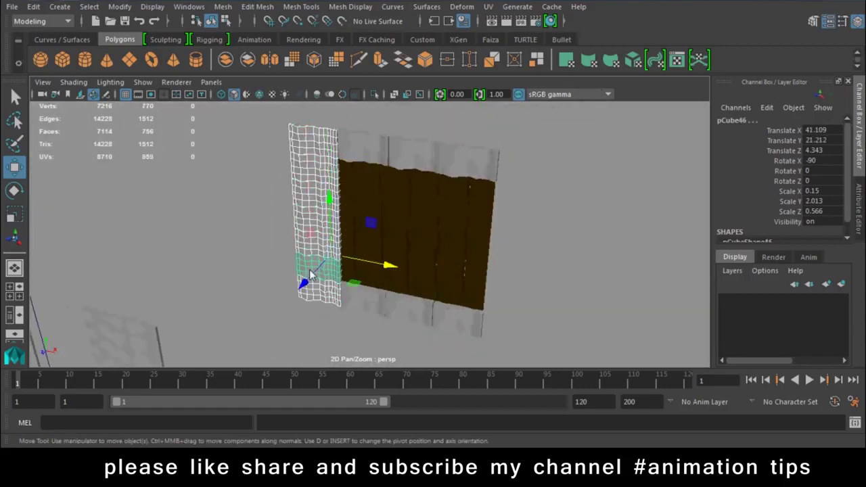
pyautogui.hotkey('ctrl', 'd')
pyautogui.moveTo(382, 264); pyautogui.dragTo(589, 290)
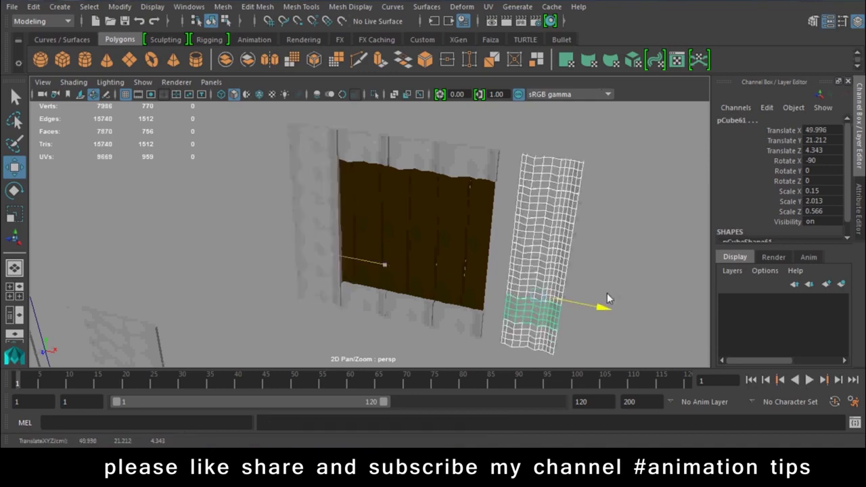
# - Put a top-left stone piece into Vertex Face mode with Soft Select turned on
pyautogui.keyDown('alt'); pyautogui.moveTo(271, 301); pyautogui.dragTo(396, 276); pyautogui.keyUp('alt')
pyautogui.scroll(3, 352, 204)
pyautogui.click(352, 165)
pyautogui.moveTo(352, 108); pyautogui.dragTo(273, 113, button='right')
pyautogui.click(336, 165)
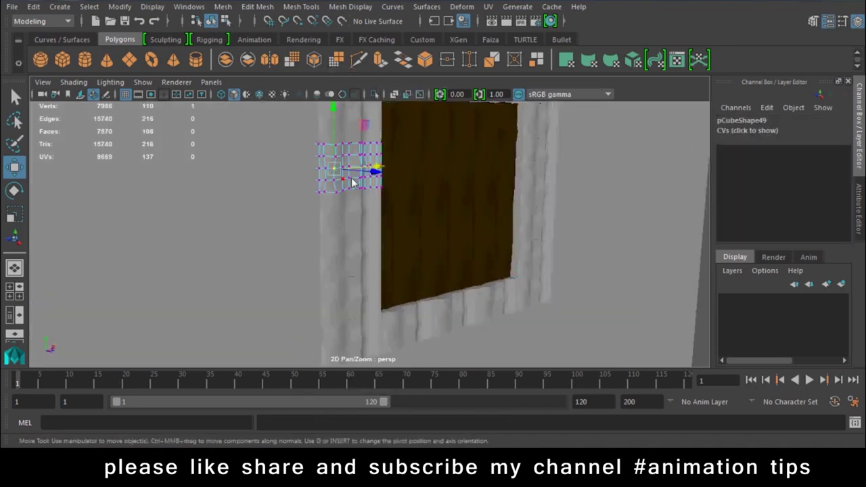
pyautogui.press('b')
pyautogui.moveTo(372, 178); pyautogui.dragTo(359, 180)
pyautogui.hotkey('ctrl', 'z')
pyautogui.keyDown('alt'); pyautogui.moveTo(369, 178); pyautogui.dragTo(390, 256, button='right'); pyautogui.keyUp('alt')
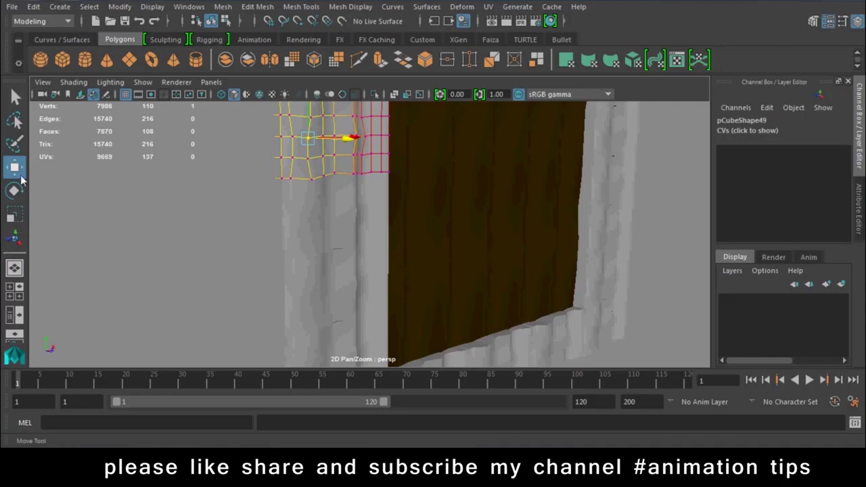
# - Set the soft-select falloff radius to 1 and push vertices to roughen the first stone
pyautogui.doubleClick(14, 167)
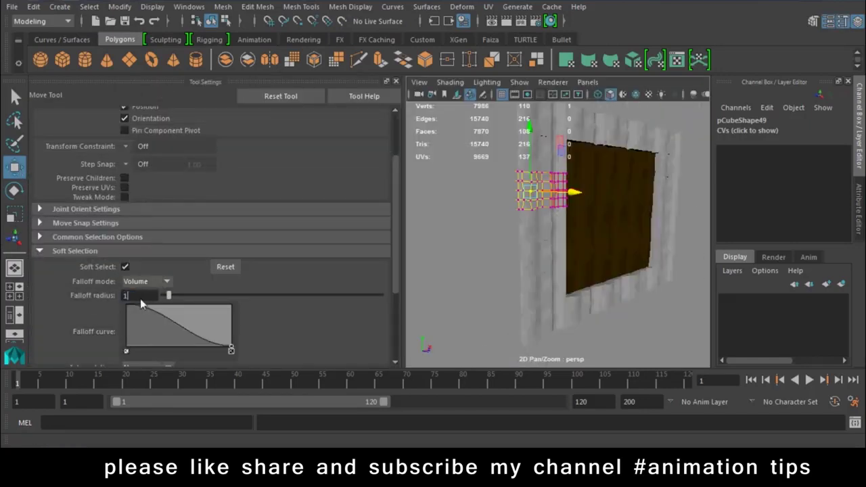
pyautogui.press('Return')
pyautogui.scroll(2, 545, 155)
pyautogui.scroll(1, 545, 155)
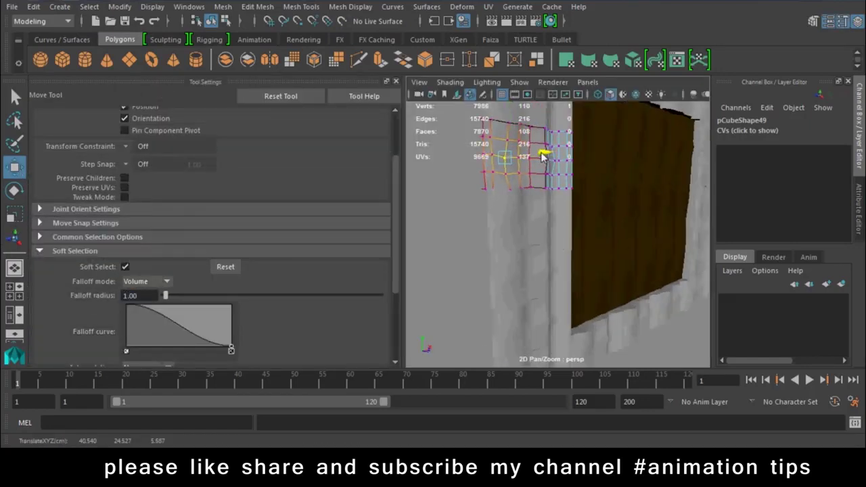
pyautogui.click(566, 175)
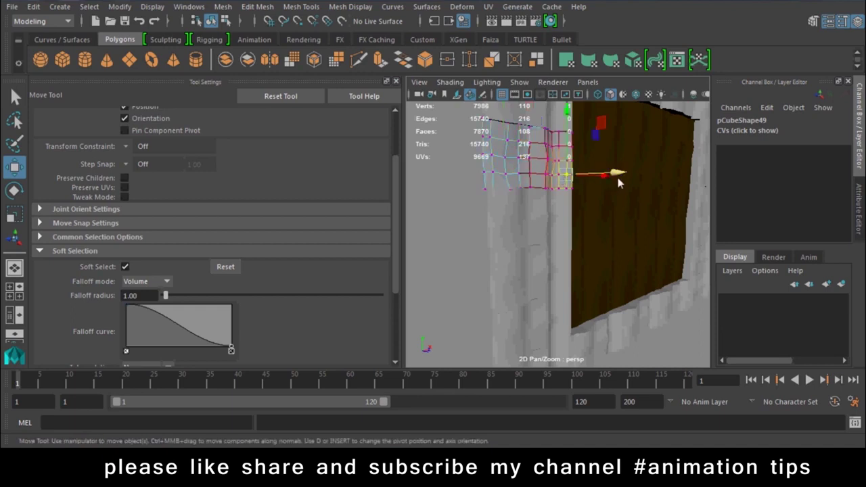
pyautogui.moveTo(619, 183); pyautogui.dragTo(623, 176)
pyautogui.click(545, 143)
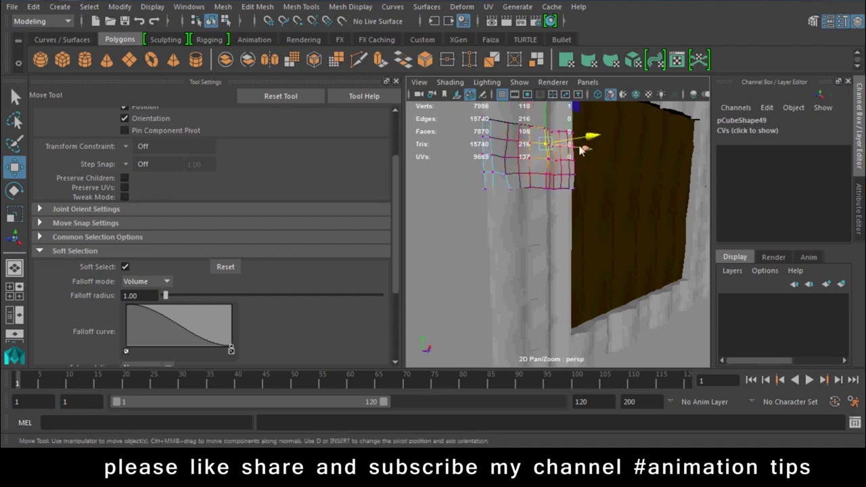
pyautogui.moveTo(589, 138); pyautogui.dragTo(586, 143)
pyautogui.press('F8')
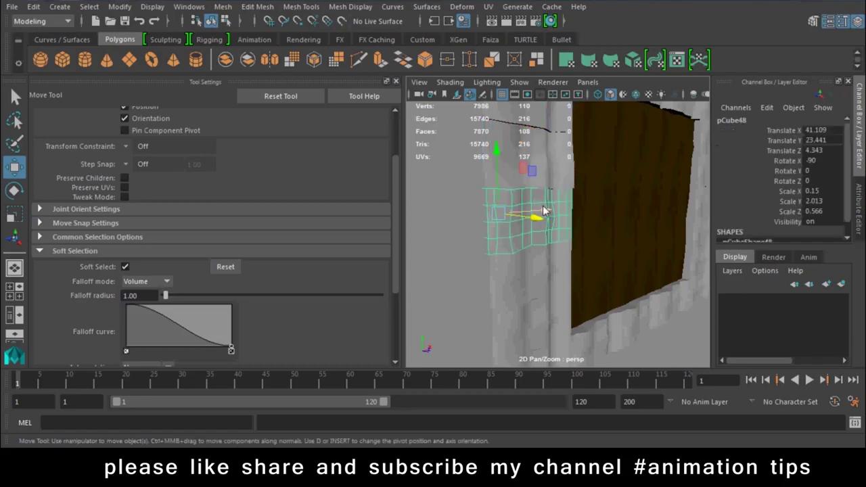
# - Pull vertices outward on blocks pCube48 and pCube47 to dent them, resizing the falloff
pyautogui.moveTo(514, 156); pyautogui.dragTo(474, 146, button='right')
pyautogui.click(512, 252)
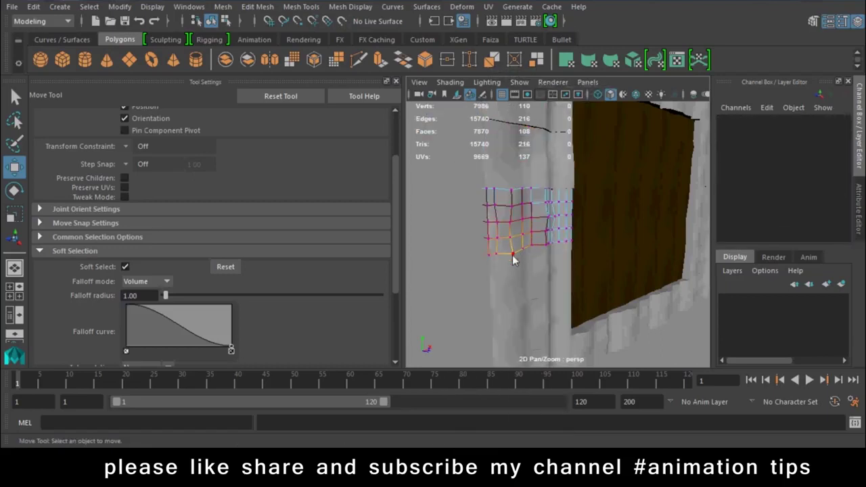
pyautogui.click(547, 198)
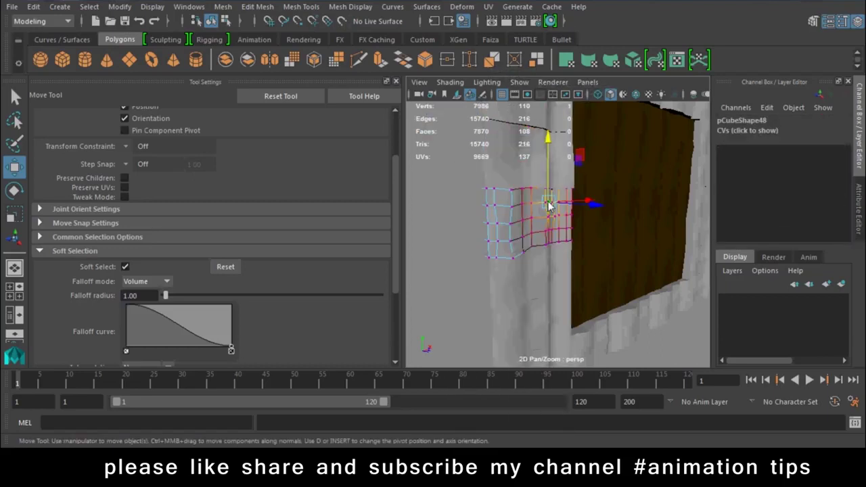
pyautogui.moveTo(596, 207); pyautogui.dragTo(600, 206)
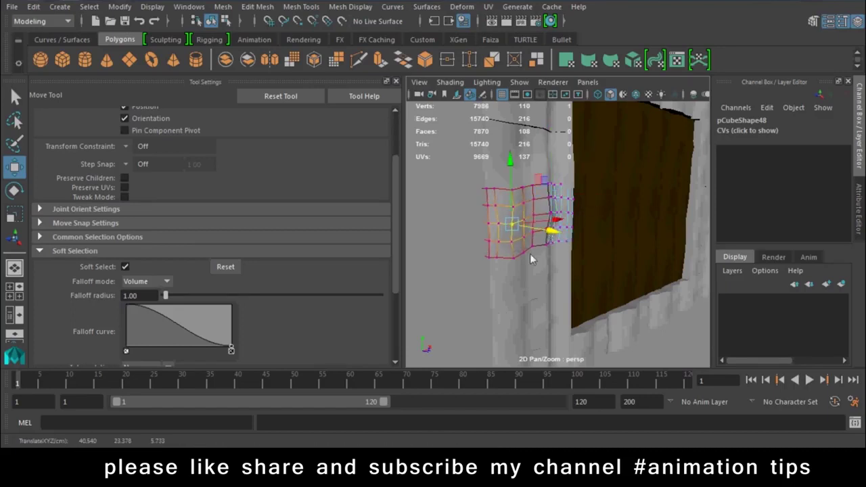
pyautogui.press('F8')
pyautogui.moveTo(519, 261); pyautogui.dragTo(517, 217, button='right')
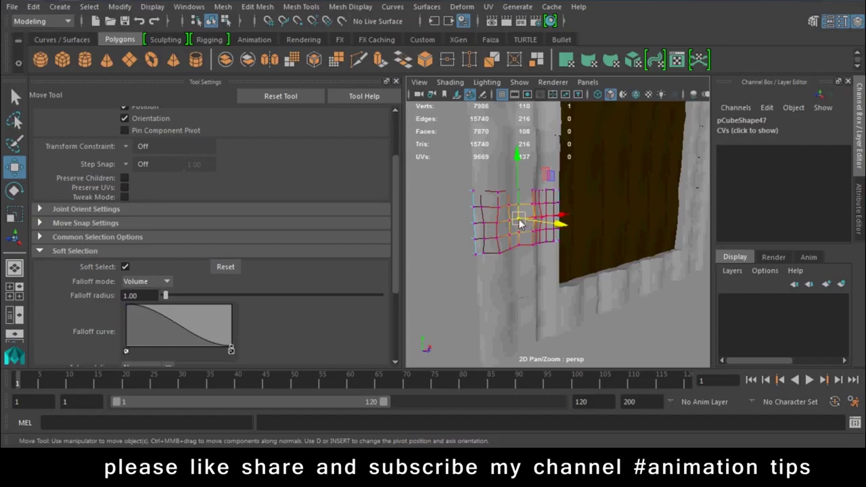
pyautogui.moveTo(520, 223)
pyautogui.mouseDown()
pyautogui.moveTo(535, 215)
pyautogui.moveTo(513, 221)
pyautogui.moveTo(518, 233)
pyautogui.moveTo(491, 233)
pyautogui.mouseUp()
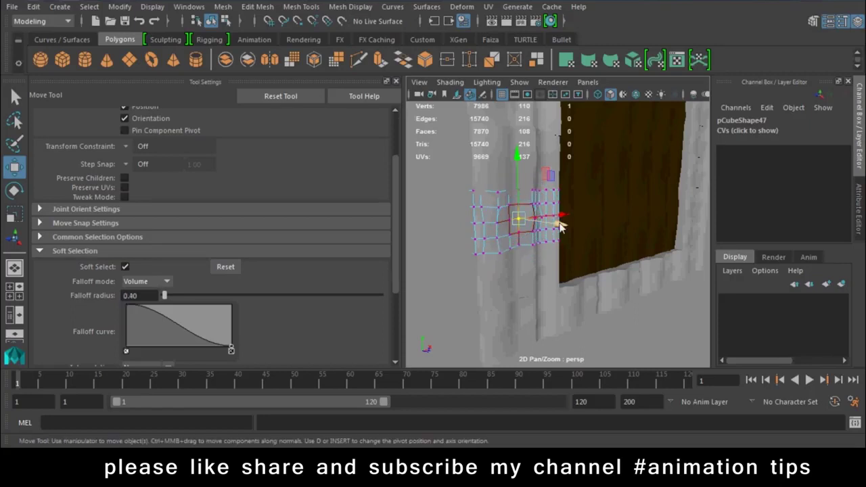
pyautogui.moveTo(559, 231); pyautogui.dragTo(566, 232)
pyautogui.press('F8')
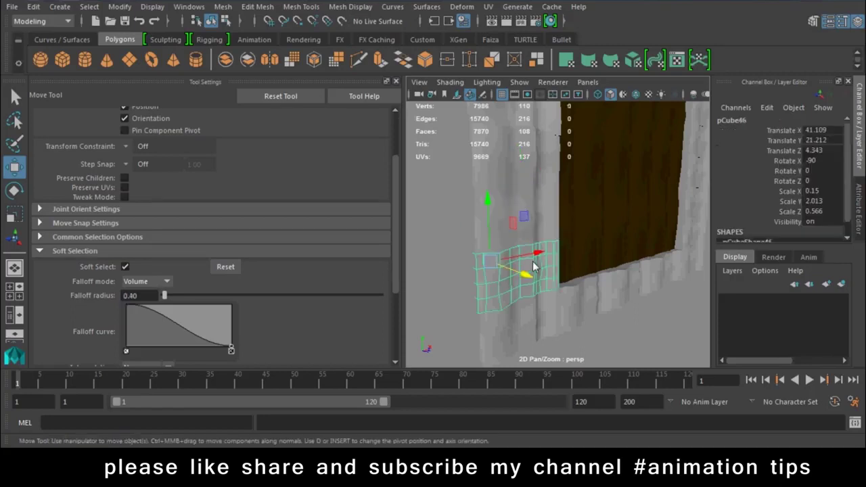
# - Warp pCube46 with a 0.56 falloff, pick vertices on pCube44, then return to Object Mode
pyautogui.moveTo(513, 159); pyautogui.dragTo(523, 225, button='right')
pyautogui.click(520, 270)
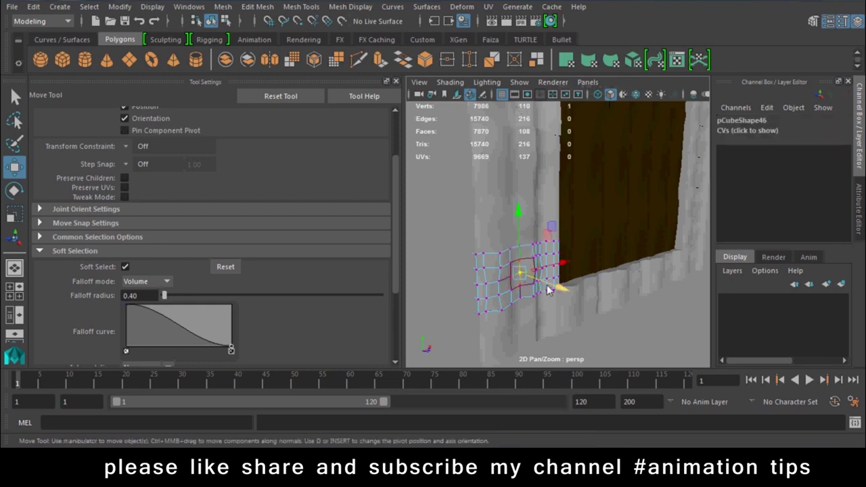
pyautogui.moveTo(532, 283); pyautogui.dragTo(561, 290)
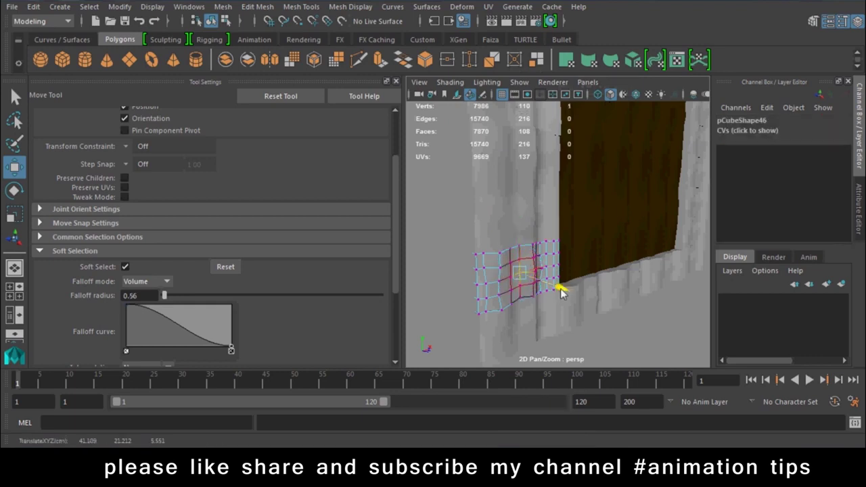
pyautogui.rightClick(478, 203)
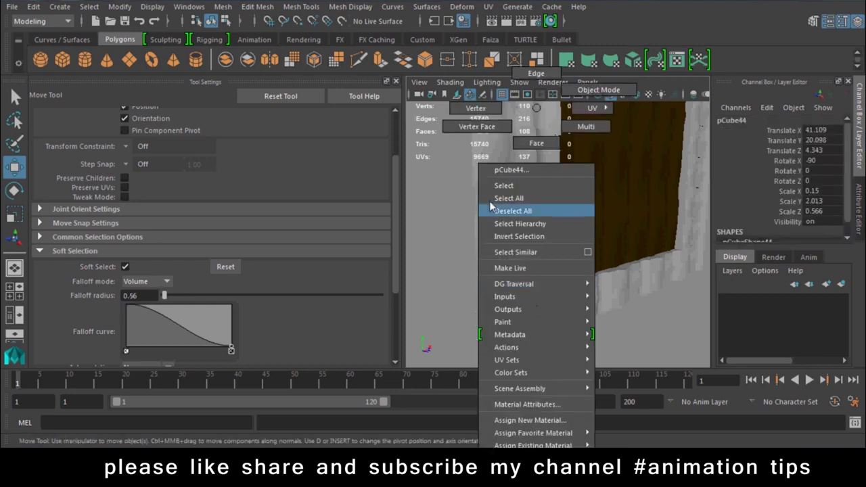
pyautogui.click(540, 342)
pyautogui.click(540, 342)
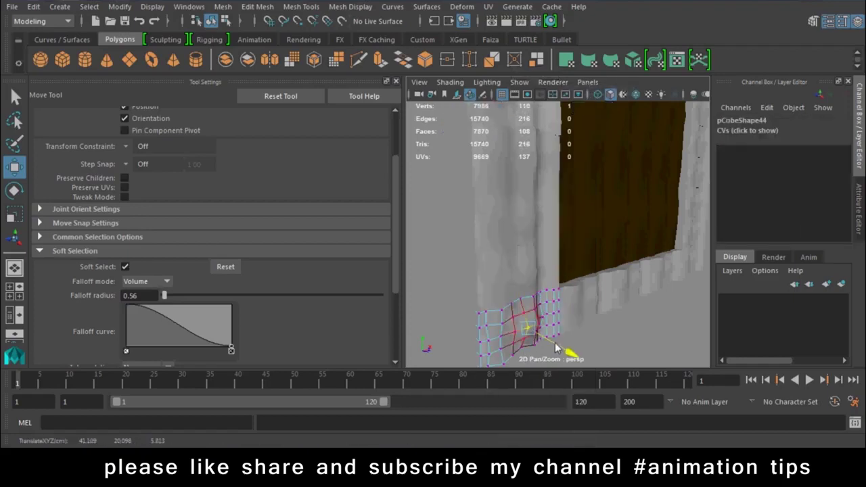
pyautogui.click(498, 334)
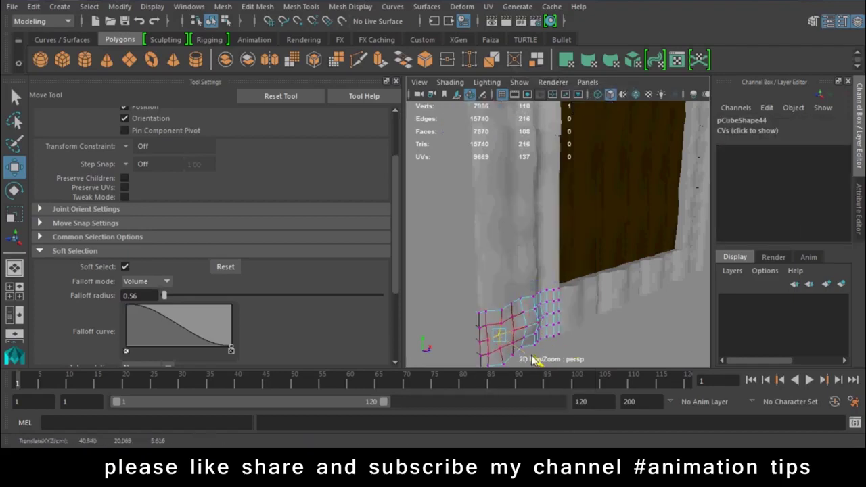
pyautogui.rightClick(562, 135)
pyautogui.click(619, 86)
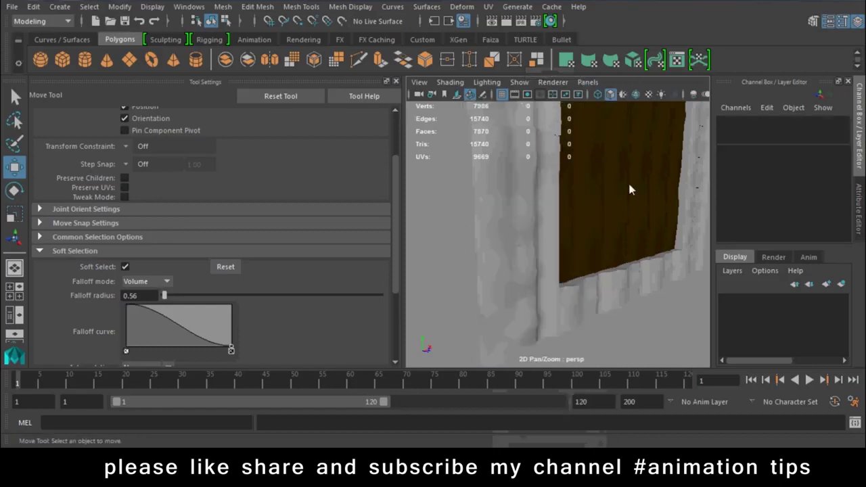
pyautogui.scroll(-5, 631, 291)
pyautogui.scroll(3, 622, 295)
pyautogui.moveTo(622, 295)
pyautogui.keyDown('alt'); pyautogui.mouseDown()
pyautogui.moveTo(635, 313)
pyautogui.moveTo(545, 242)
pyautogui.mouseUp(); pyautogui.keyUp('alt')
# - Duplicate overhead beam pCube6 and lower the copy to ground level
pyautogui.click(543, 234)
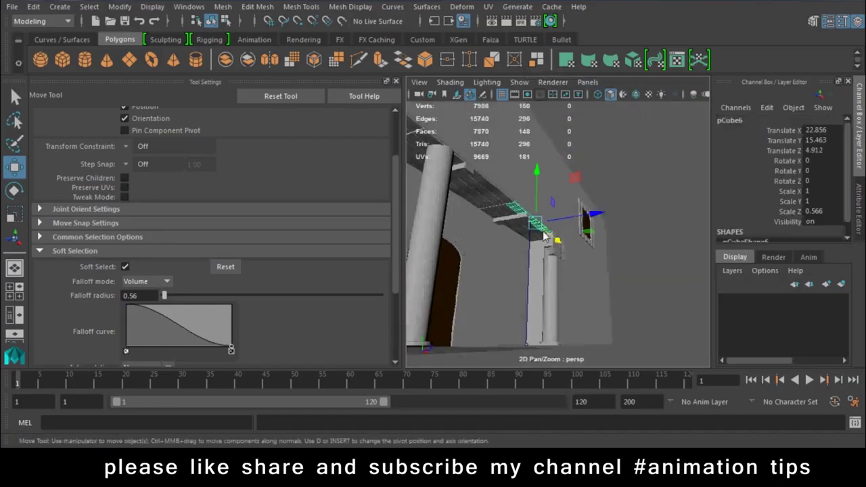
pyautogui.hotkey('ctrl', 'd')
pyautogui.moveTo(599, 214)
pyautogui.mouseDown()
pyautogui.moveTo(620, 220)
pyautogui.moveTo(561, 203)
pyautogui.moveTo(568, 276)
pyautogui.mouseUp()
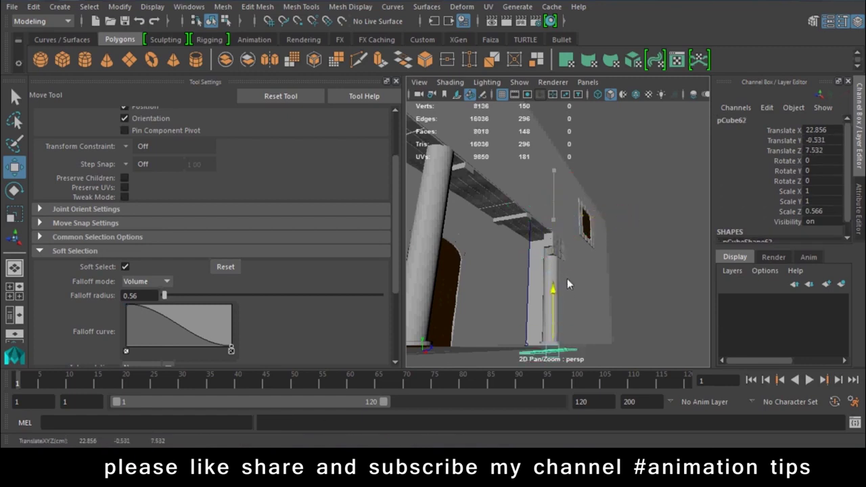
pyautogui.keyDown('alt'); pyautogui.moveTo(568, 276); pyautogui.dragTo(559, 305, button='middle'); pyautogui.keyUp('alt')
pyautogui.moveTo(559, 305)
pyautogui.keyDown('alt'); pyautogui.mouseDown()
pyautogui.moveTo(610, 290)
pyautogui.moveTo(543, 315)
pyautogui.moveTo(577, 315)
pyautogui.mouseUp(); pyautogui.keyUp('alt')
# - Set the ground slab's Rotate Y to 90
pyautogui.press('e')
pyautogui.press('w')
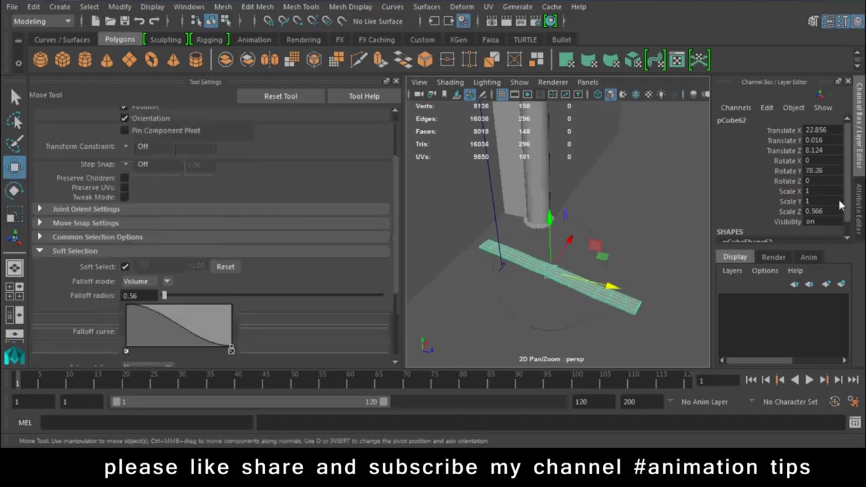
pyautogui.doubleClick(832, 172)
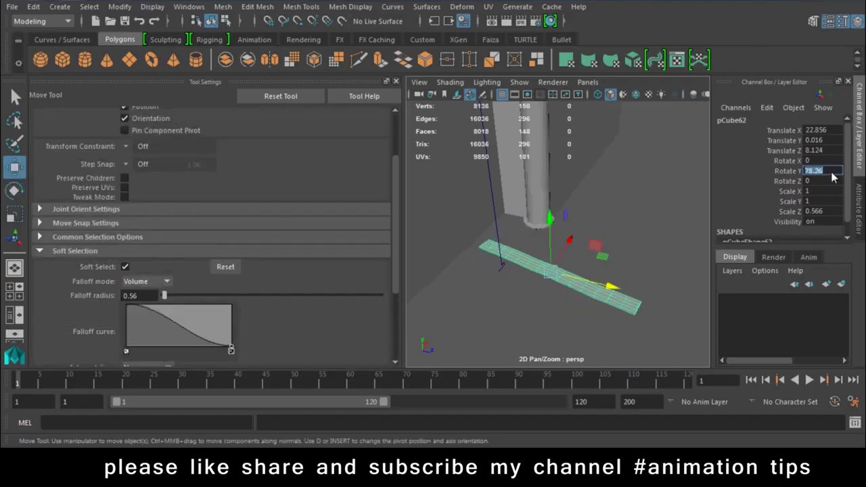
pyautogui.write('90')
pyautogui.press('Return')
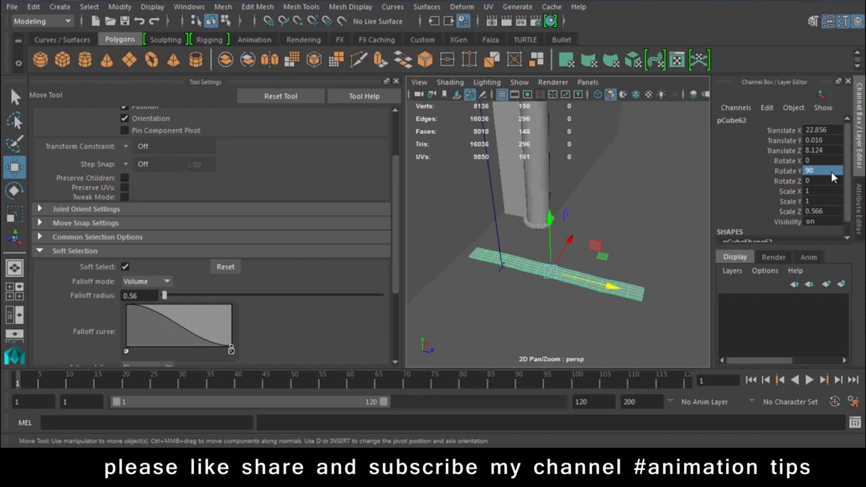
# - Slide slab pCube62 under the column to Translate X 30.159, Y 0.213, Z 11.142
pyautogui.moveTo(602, 299)
pyautogui.keyDown('alt'); pyautogui.mouseDown()
pyautogui.moveTo(613, 248)
pyautogui.moveTo(567, 256)
pyautogui.mouseUp(); pyautogui.keyUp('alt')
pyautogui.moveTo(582, 284); pyautogui.dragTo(613, 274, button='middle')
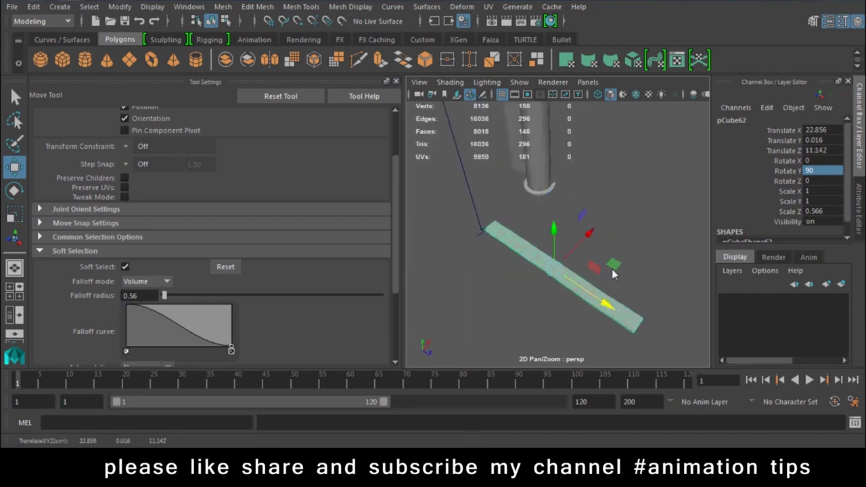
pyautogui.moveTo(595, 239); pyautogui.dragTo(679, 190)
pyautogui.hotkey('ctrl', 'z')
pyautogui.moveTo(585, 235)
pyautogui.keyDown('alt'); pyautogui.mouseDown()
pyautogui.moveTo(649, 186)
pyautogui.moveTo(677, 204)
pyautogui.mouseUp(); pyautogui.keyUp('alt')
pyautogui.moveTo(677, 204)
pyautogui.mouseDown(button='middle')
pyautogui.moveTo(586, 276)
pyautogui.moveTo(586, 268)
pyautogui.mouseUp(button='middle')
# - Create a large polygon ground plane pPlane1 under the building and shift it along Z
pyautogui.press('f')
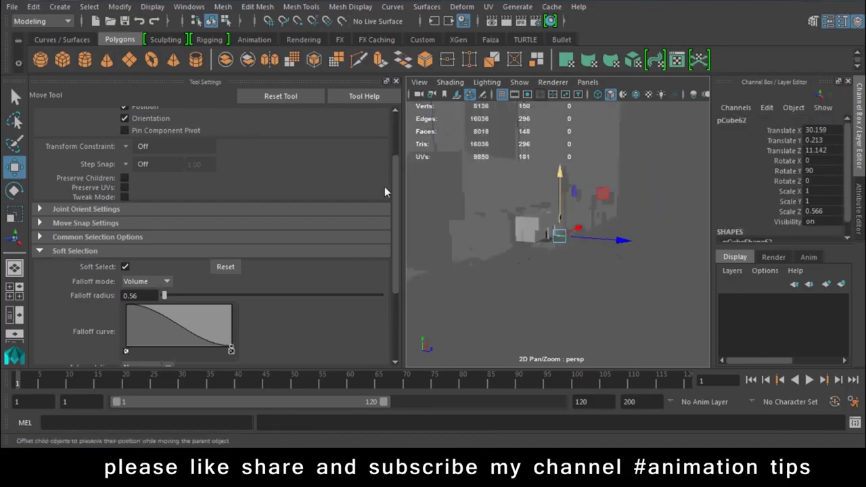
pyautogui.click(128, 60)
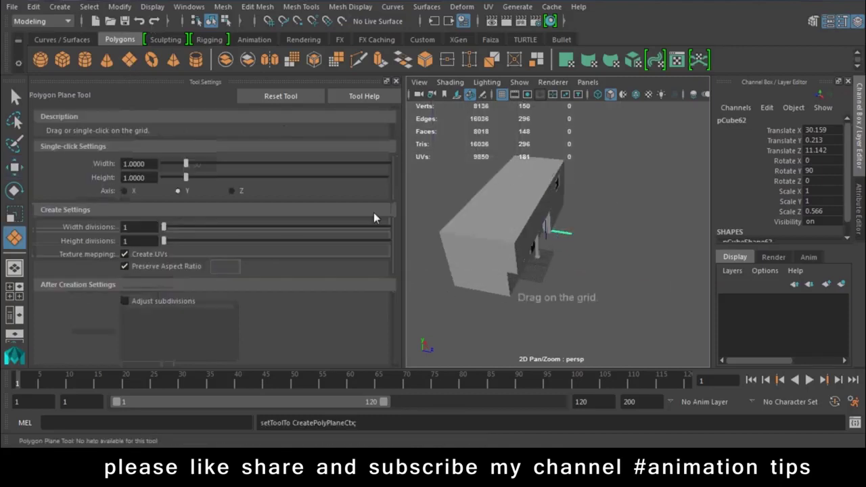
pyautogui.scroll(-3, 458, 294)
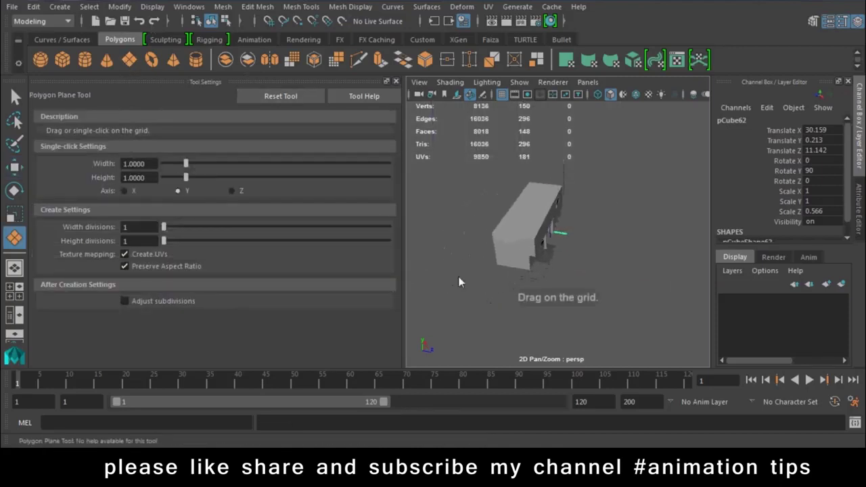
pyautogui.moveTo(467, 274)
pyautogui.mouseDown()
pyautogui.moveTo(704, 183)
pyautogui.moveTo(667, 212)
pyautogui.mouseUp()
pyautogui.press('w')
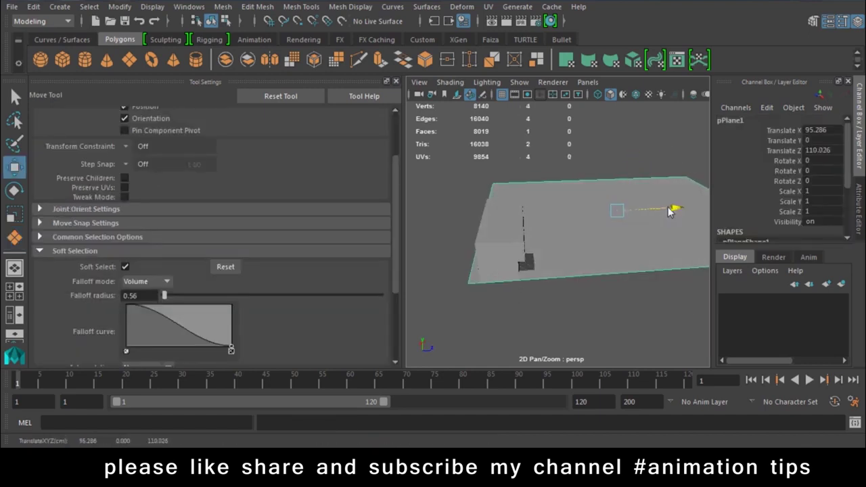
pyautogui.keyDown('alt'); pyautogui.moveTo(515, 271); pyautogui.dragTo(465, 284); pyautogui.keyUp('alt')
pyautogui.scroll(3, 506, 312)
pyautogui.scroll(-3, 506, 307)
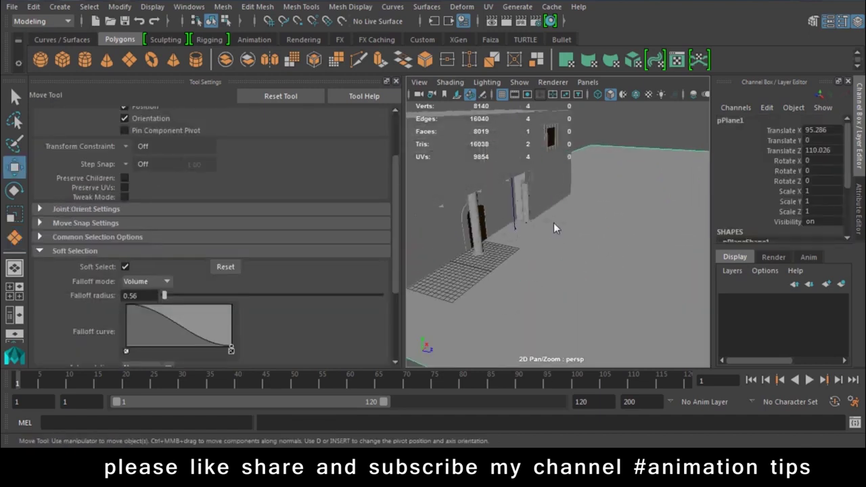
# - Select ground slab pCube62 and frame it from a low front angle
pyautogui.click(554, 222)
pyautogui.press('f')
pyautogui.moveTo(595, 226)
pyautogui.keyDown('alt'); pyautogui.mouseDown()
pyautogui.moveTo(510, 211)
pyautogui.moveTo(577, 246)
pyautogui.moveTo(607, 248)
pyautogui.moveTo(587, 215)
pyautogui.mouseUp(); pyautogui.keyUp('alt')
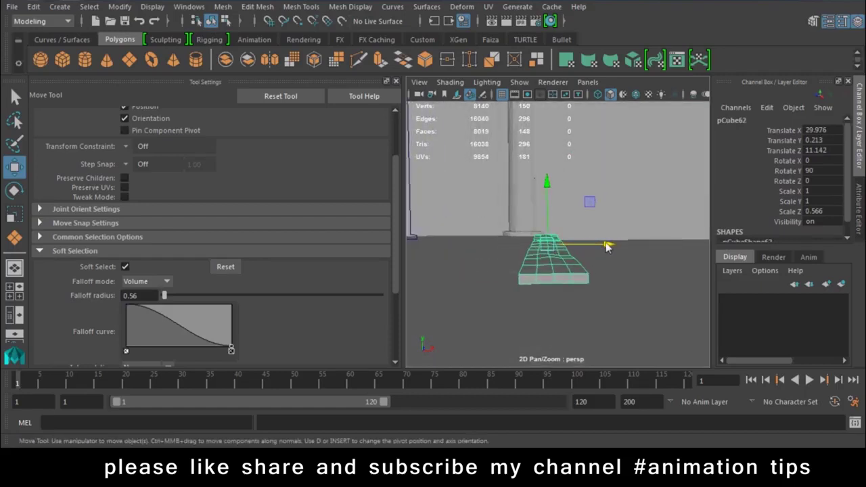
# - Duplicate the tilted slab and position the copy along X at a slightly adjusted height
pyautogui.press('e')
pyautogui.press('w')
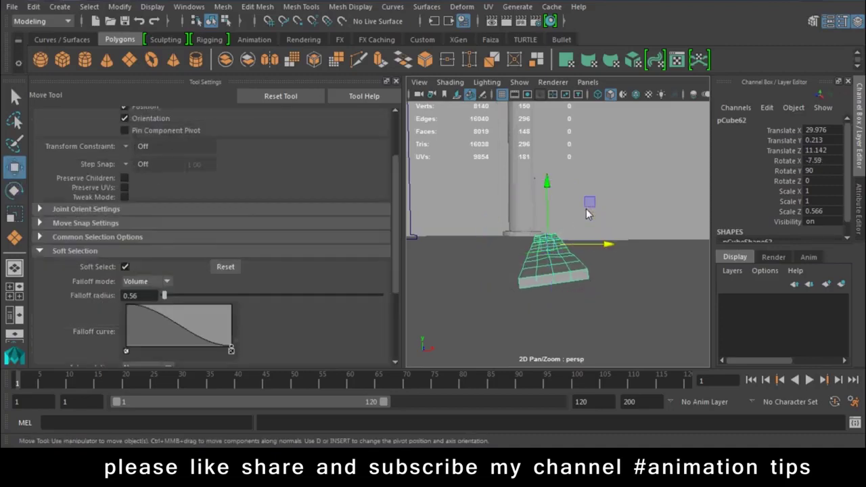
pyautogui.hotkey('ctrl', 'd')
pyautogui.moveTo(588, 215); pyautogui.dragTo(577, 203, button='middle')
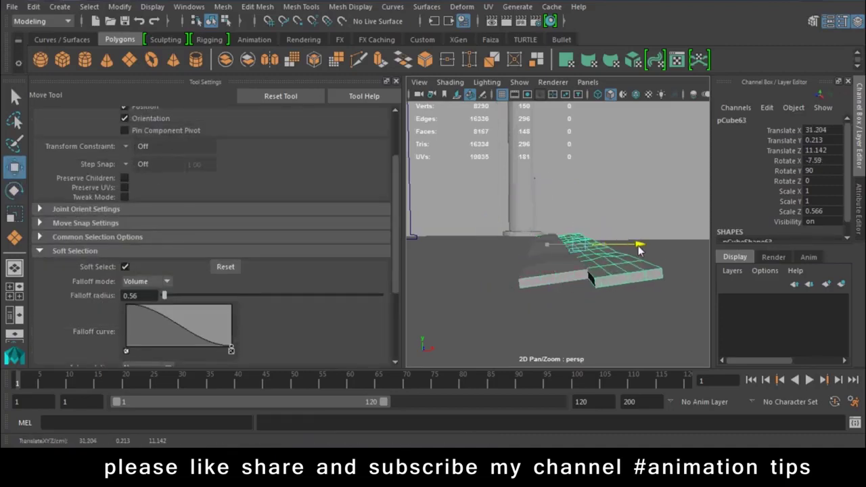
pyautogui.moveTo(577, 203); pyautogui.dragTo(580, 186)
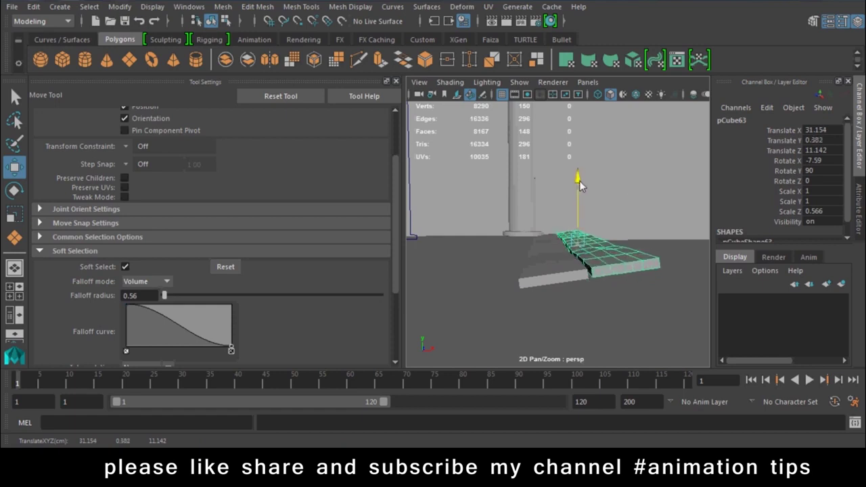
pyautogui.moveTo(646, 246); pyautogui.dragTo(636, 245)
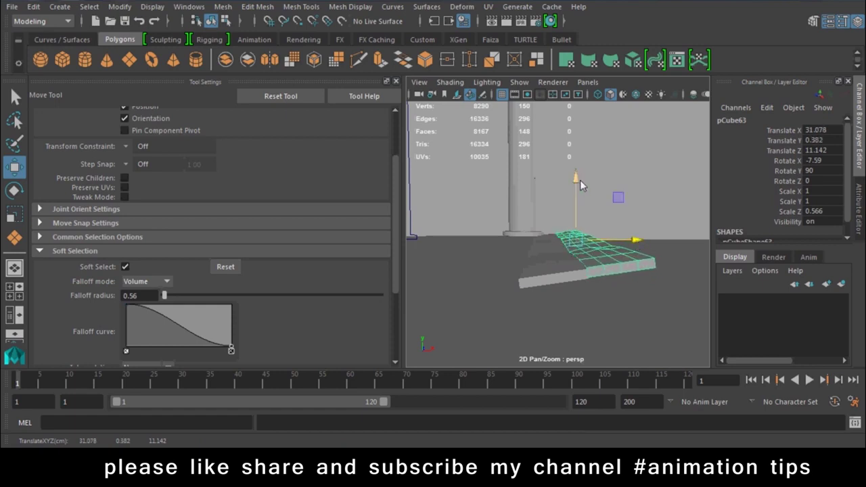
pyautogui.moveTo(580, 180); pyautogui.dragTo(576, 184)
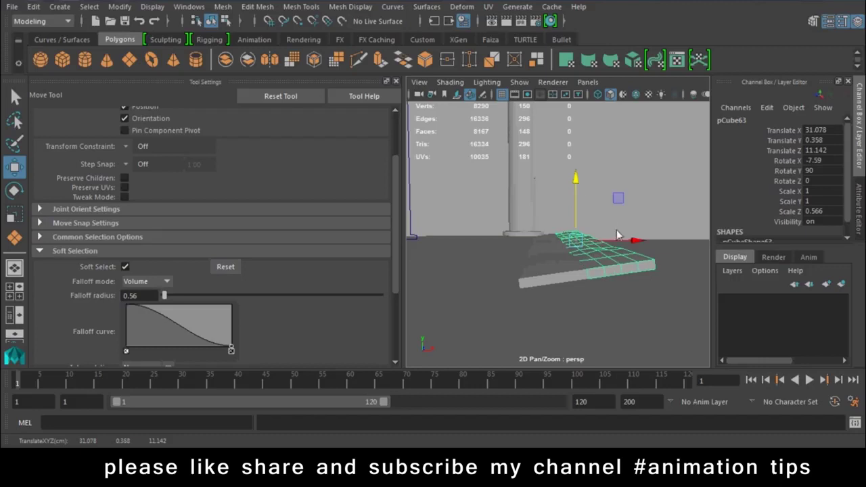
pyautogui.moveTo(632, 243); pyautogui.dragTo(636, 244)
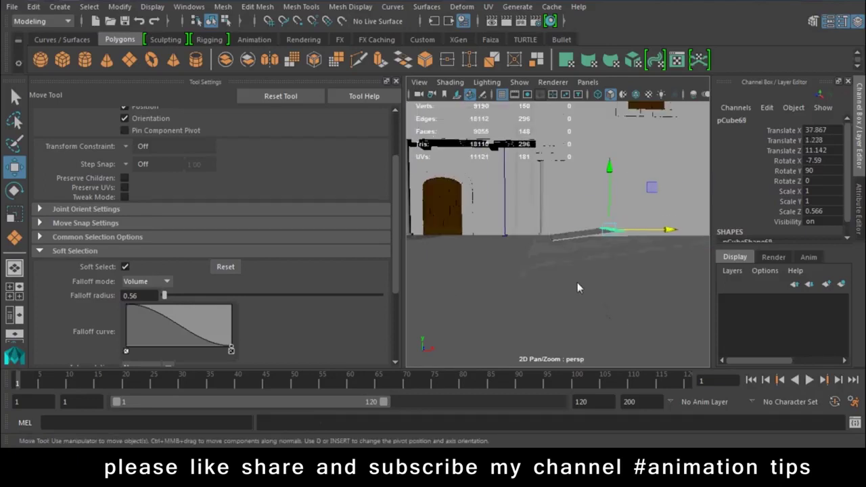
pyautogui.keyDown('alt'); pyautogui.moveTo(577, 284); pyautogui.dragTo(621, 316); pyautogui.keyUp('alt')
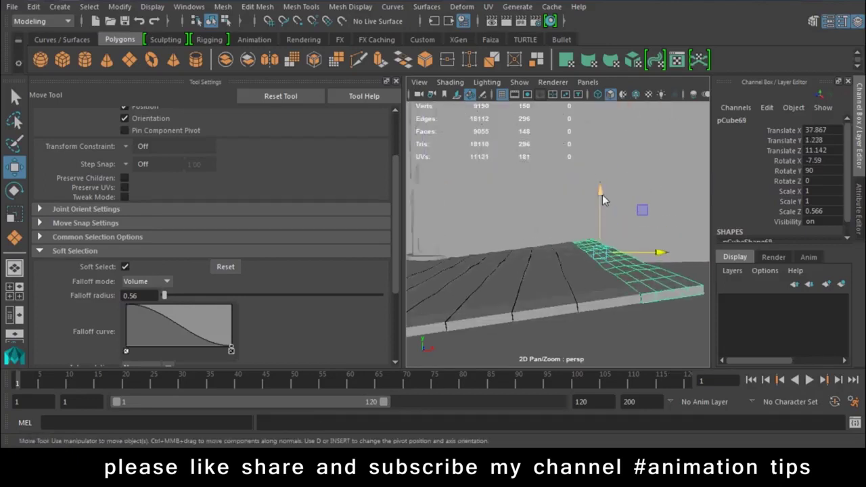
# - Tilt the slab to a new angle, then duplicate it and place the copy beside it along X
pyautogui.press('e')
pyautogui.moveTo(639, 196); pyautogui.dragTo(644, 202)
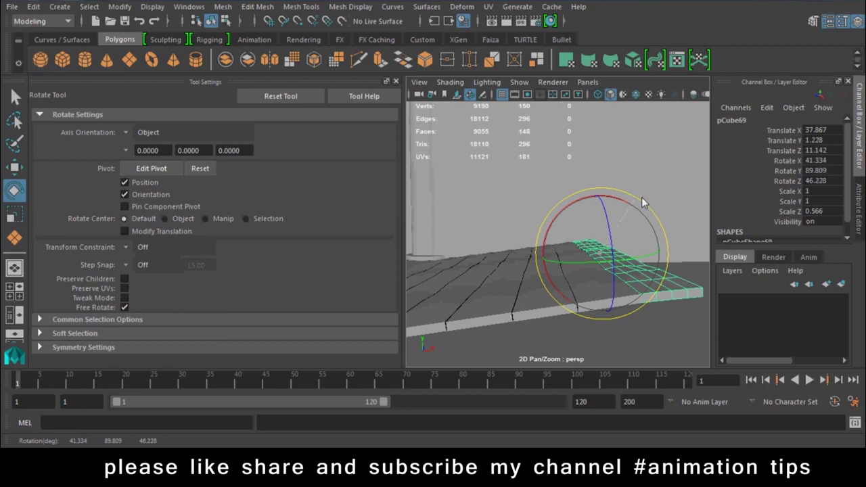
pyautogui.press('w')
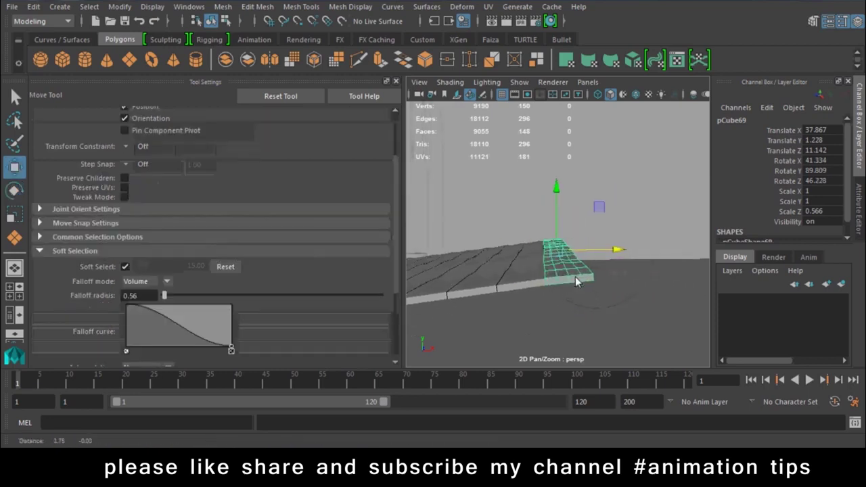
pyautogui.hotkey('ctrl', 'd')
pyautogui.moveTo(616, 251); pyautogui.dragTo(642, 254)
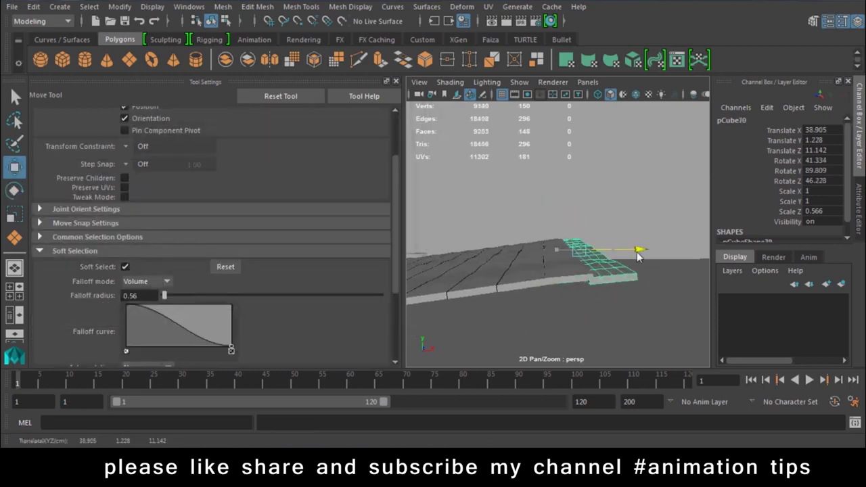
pyautogui.moveTo(584, 191); pyautogui.dragTo(588, 187)
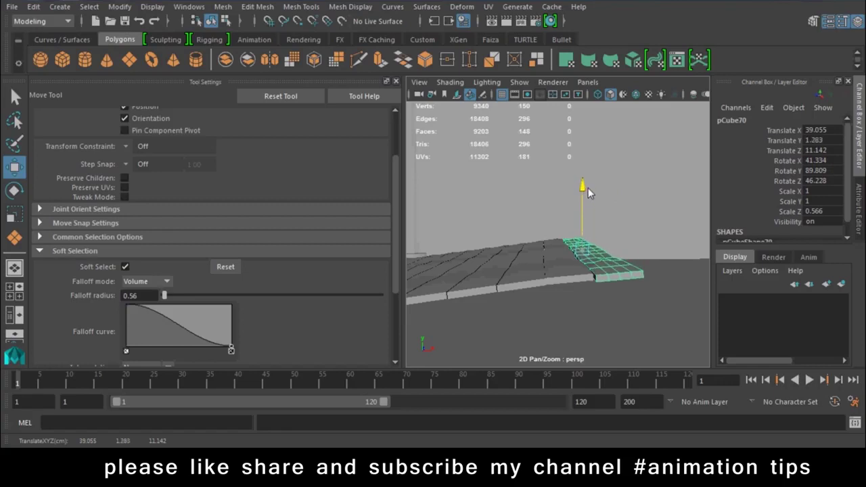
pyautogui.moveTo(642, 252); pyautogui.dragTo(667, 250)
# - Add two more slab copies, raising them slightly and stepping them along X
pyautogui.hotkey('ctrl', 'd')
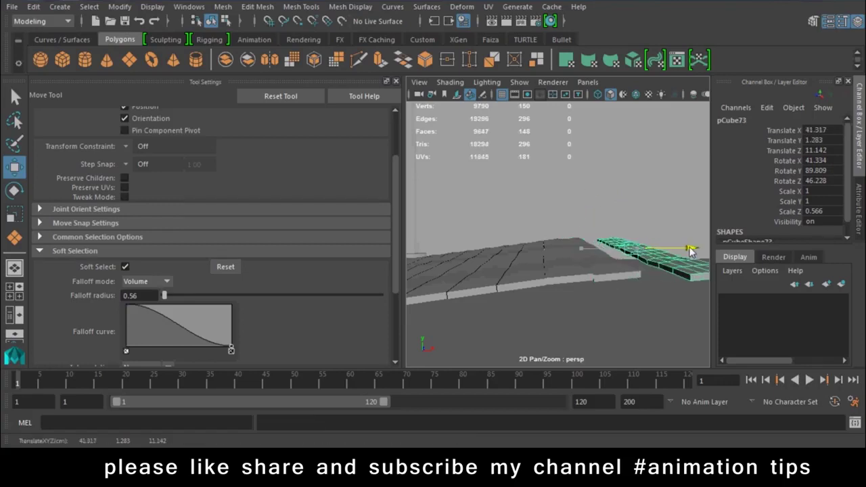
pyautogui.moveTo(607, 193); pyautogui.dragTo(603, 288)
pyautogui.hotkey('ctrl', 'd')
pyautogui.moveTo(601, 247); pyautogui.dragTo(628, 252)
pyautogui.moveTo(567, 203); pyautogui.dragTo(569, 184)
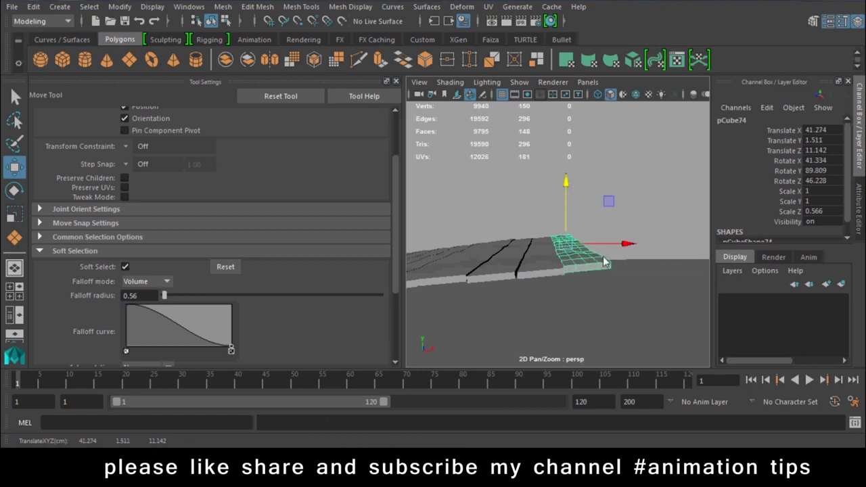
pyautogui.moveTo(622, 245); pyautogui.dragTo(630, 245)
pyautogui.moveTo(570, 187); pyautogui.dragTo(568, 193)
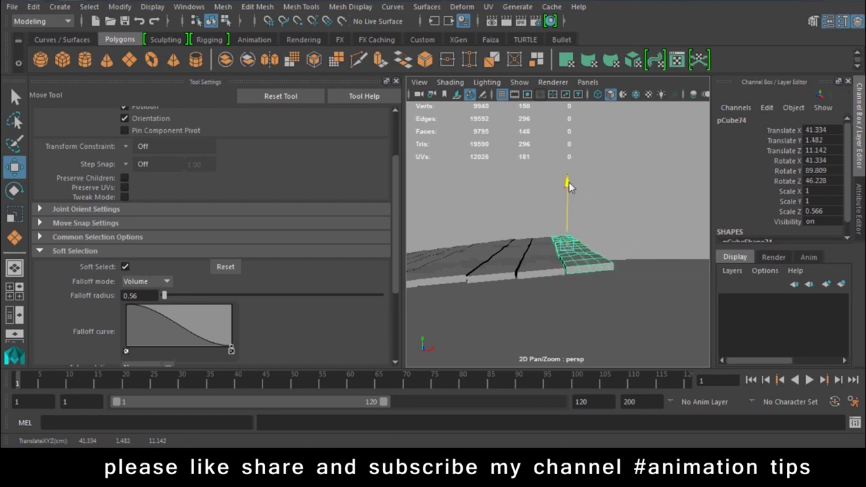
pyautogui.moveTo(629, 251); pyautogui.dragTo(627, 250)
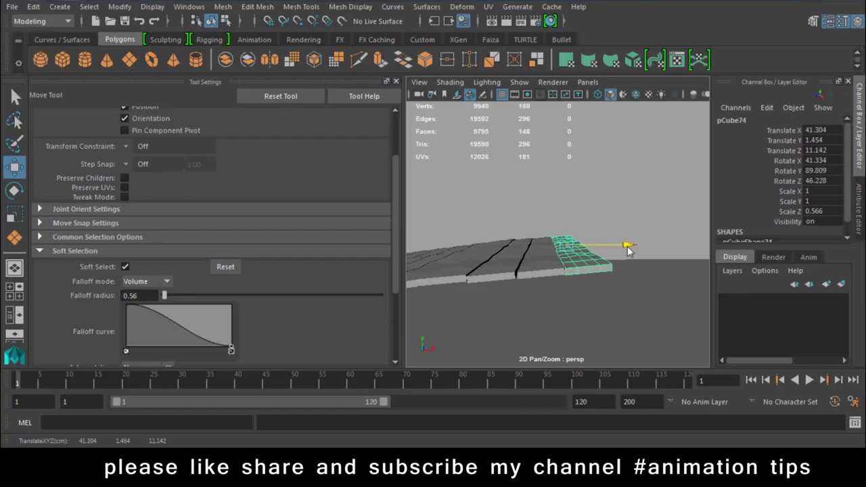
# - Duplicate another slab along X, tilt it slightly further and settle it lower
pyautogui.hotkey('ctrl', 'd')
pyautogui.hotkey('ctrl', 'd')
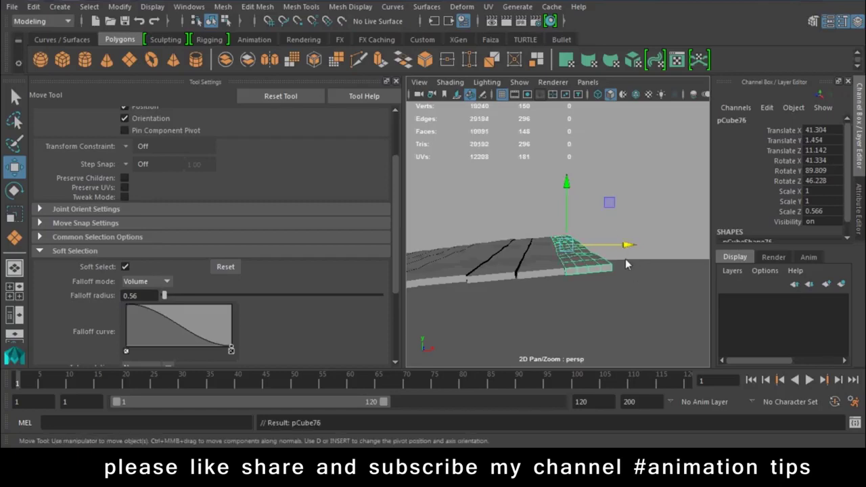
pyautogui.moveTo(626, 251); pyautogui.dragTo(651, 251)
pyautogui.moveTo(599, 226); pyautogui.dragTo(593, 186)
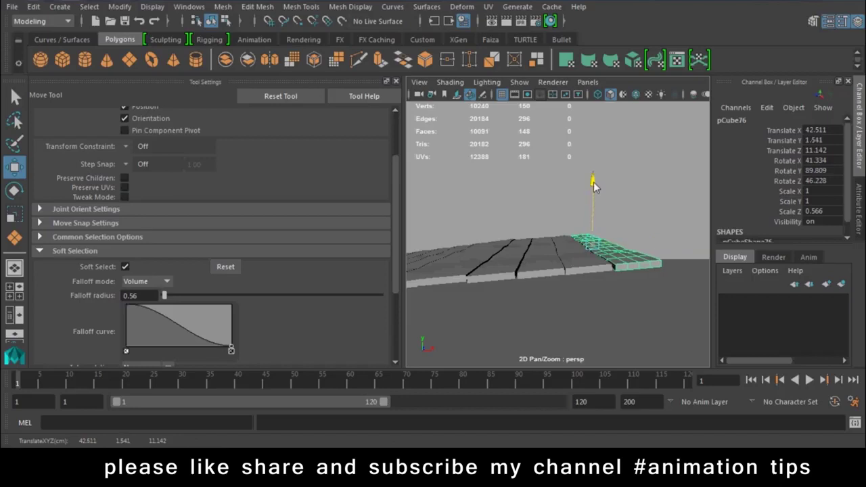
pyautogui.press('f')
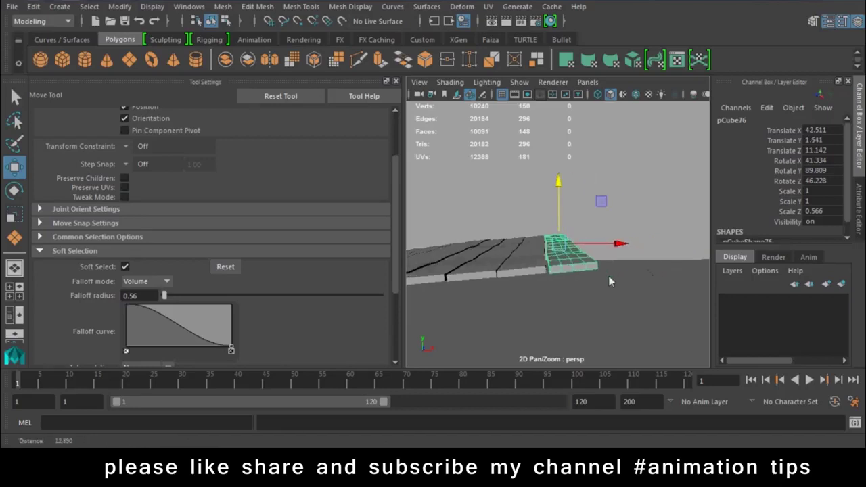
pyautogui.press('e')
pyautogui.moveTo(593, 206); pyautogui.dragTo(597, 206)
pyautogui.press('w')
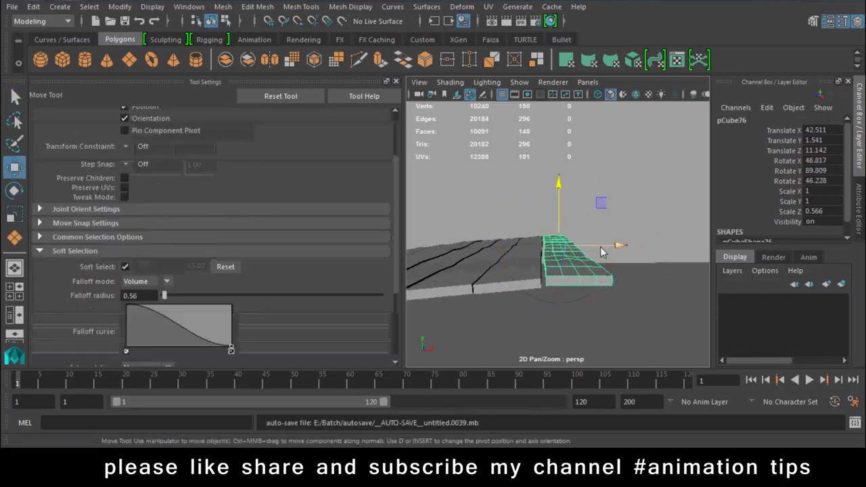
pyautogui.moveTo(606, 248); pyautogui.dragTo(616, 248)
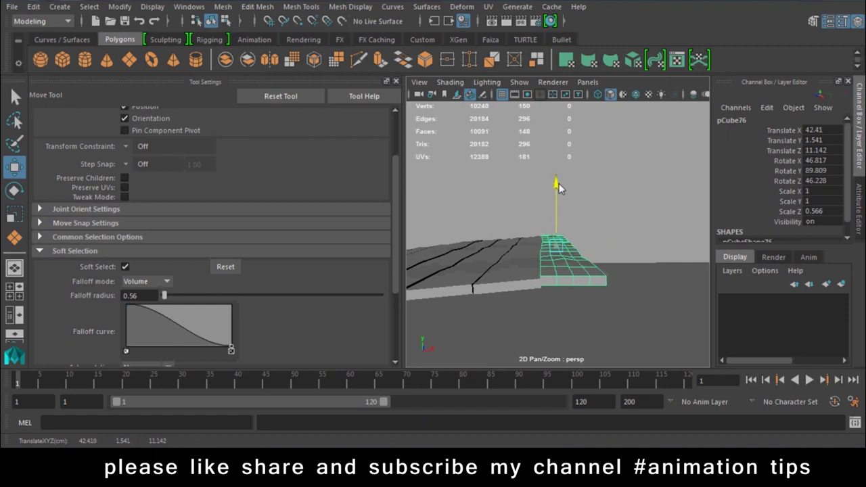
pyautogui.moveTo(559, 183); pyautogui.dragTo(561, 190)
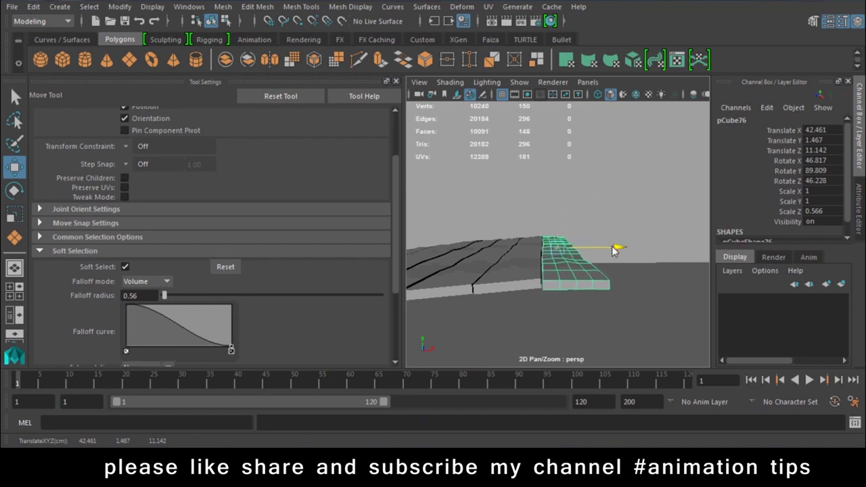
# - Add a final slab copy reaching pCube77 at Translate X 45.848, removing an extra duplicate
pyautogui.hotkey('ctrl', 'd')
pyautogui.moveTo(616, 249); pyautogui.dragTo(645, 253)
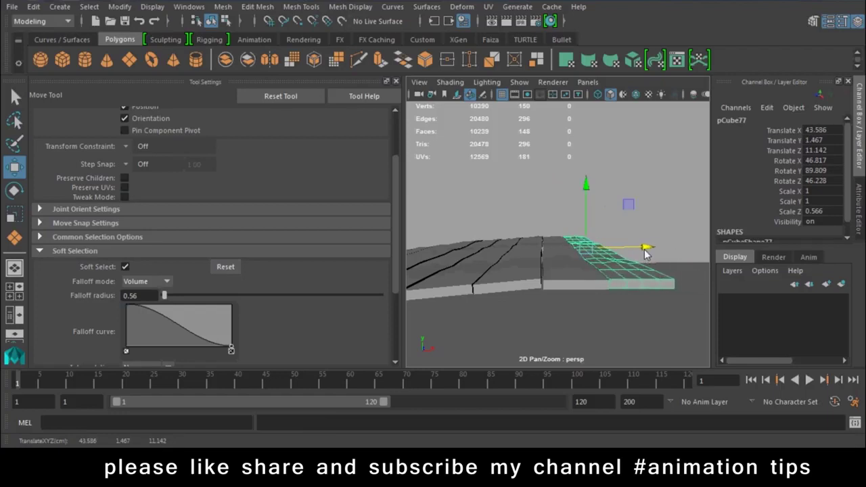
pyautogui.hotkey('ctrl', 'd')
pyautogui.hotkey('ctrl', 'z')
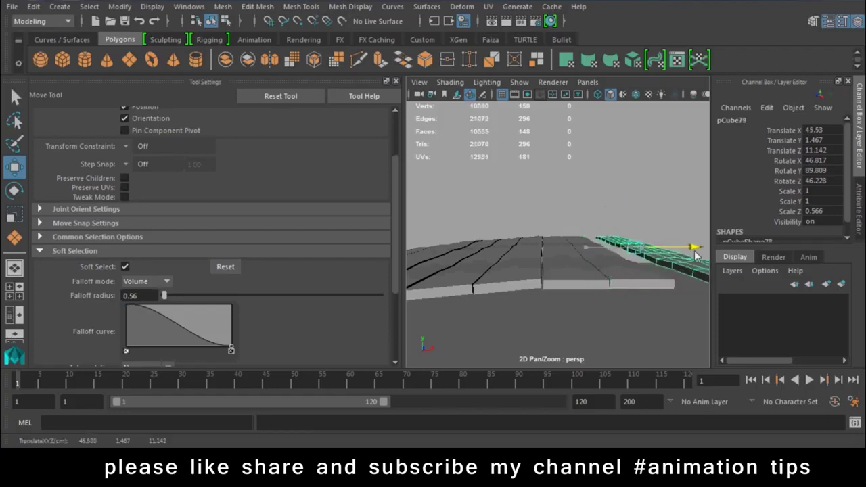
pyautogui.hotkey('ctrl', 'z')
pyautogui.hotkey('ctrl', 'z')
pyautogui.hotkey('ctrl', 'z')
pyautogui.hotkey('ctrl', 'z')
pyautogui.hotkey('ctrl', 'z')
pyautogui.hotkey('ctrl', 'z')
pyautogui.hotkey('ctrl', 'z')
pyautogui.moveTo(630, 270); pyautogui.dragTo(625, 269)
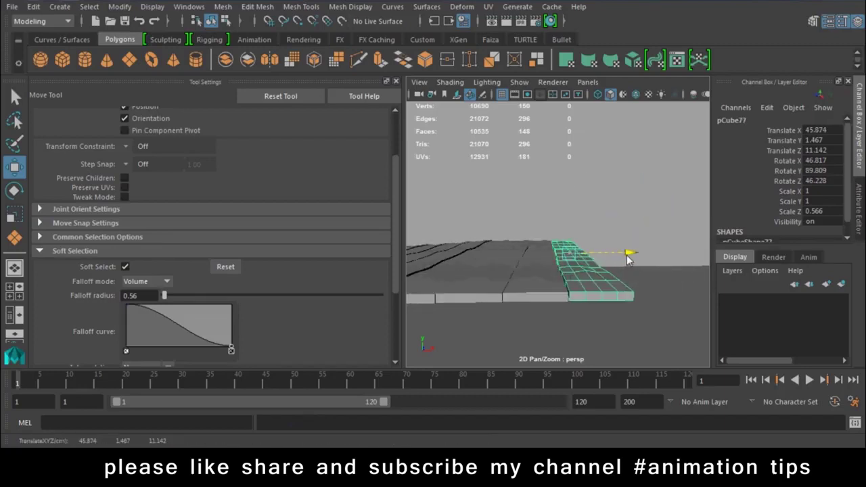
pyautogui.keyDown('alt'); pyautogui.moveTo(606, 297); pyautogui.dragTo(541, 264); pyautogui.keyUp('alt')
pyautogui.moveTo(541, 264)
pyautogui.keyDown('alt'); pyautogui.mouseDown(button='right')
pyautogui.moveTo(584, 269)
pyautogui.moveTo(590, 315)
pyautogui.mouseUp(button='right'); pyautogui.keyUp('alt')
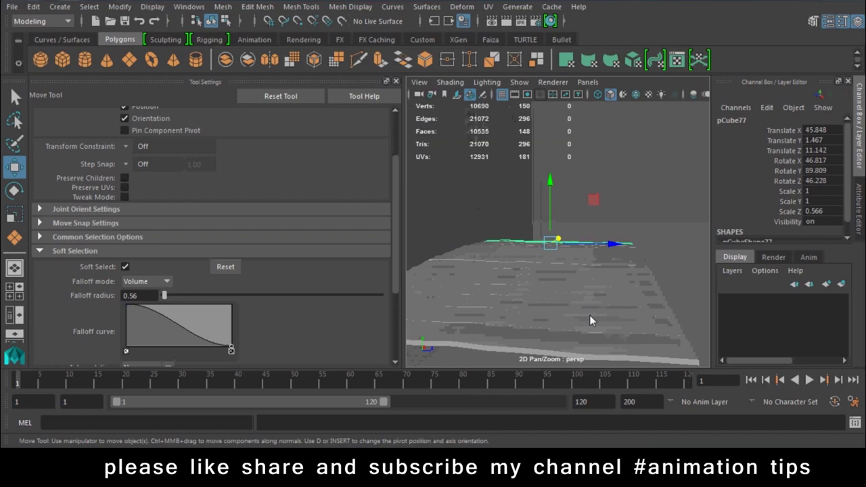
# - Duplicate the paving slab mesh and raise the copy, shifting it slightly along X
pyautogui.click(625, 300)
pyautogui.moveTo(662, 233)
pyautogui.keyDown('alt'); pyautogui.mouseDown()
pyautogui.moveTo(536, 254)
pyautogui.moveTo(617, 303)
pyautogui.moveTo(514, 265)
pyautogui.moveTo(585, 260)
pyautogui.moveTo(613, 303)
pyautogui.moveTo(761, 271)
pyautogui.moveTo(680, 203)
pyautogui.moveTo(679, 186)
pyautogui.moveTo(579, 233)
pyautogui.moveTo(642, 263)
pyautogui.moveTo(702, 248)
pyautogui.mouseUp(); pyautogui.keyUp('alt')
pyautogui.hotkey('ctrl', 'd')
pyautogui.moveTo(641, 181); pyautogui.dragTo(639, 177)
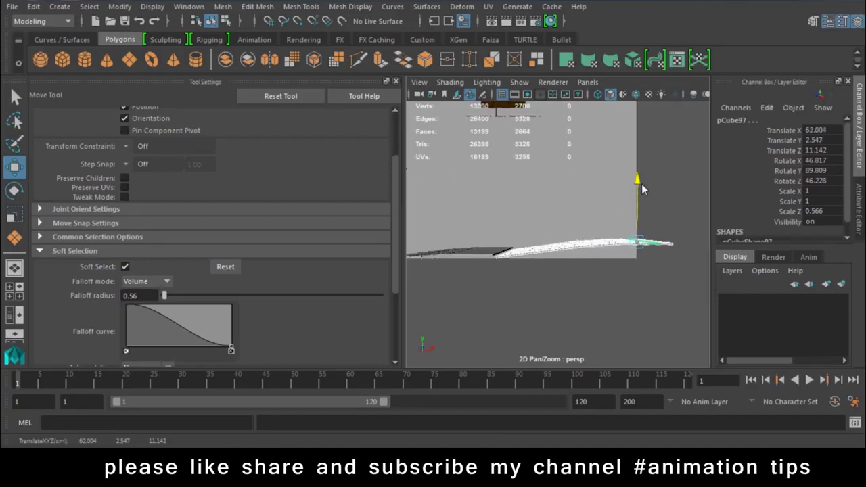
pyautogui.moveTo(692, 242); pyautogui.dragTo(686, 243)
# - Raise ground plane pPlane1 to Translate Y 0.2 and enlarge the 3D viewport
pyautogui.keyDown('alt'); pyautogui.moveTo(594, 282); pyautogui.dragTo(731, 285); pyautogui.keyUp('alt')
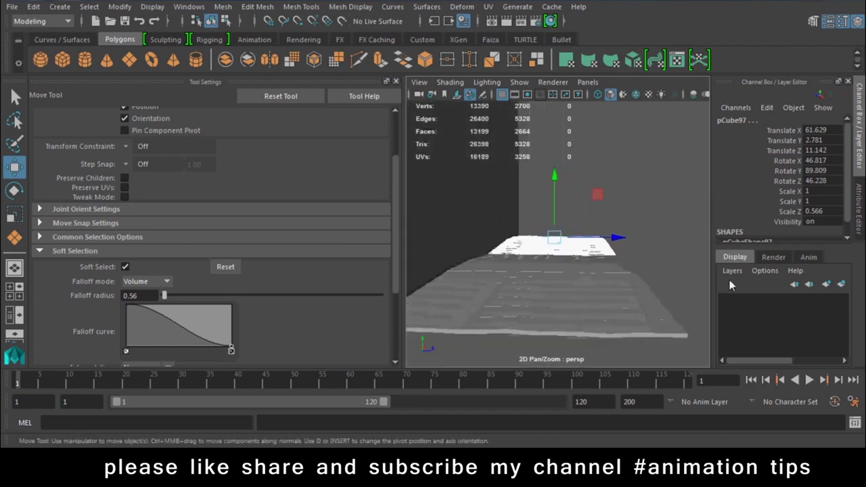
pyautogui.click(587, 321)
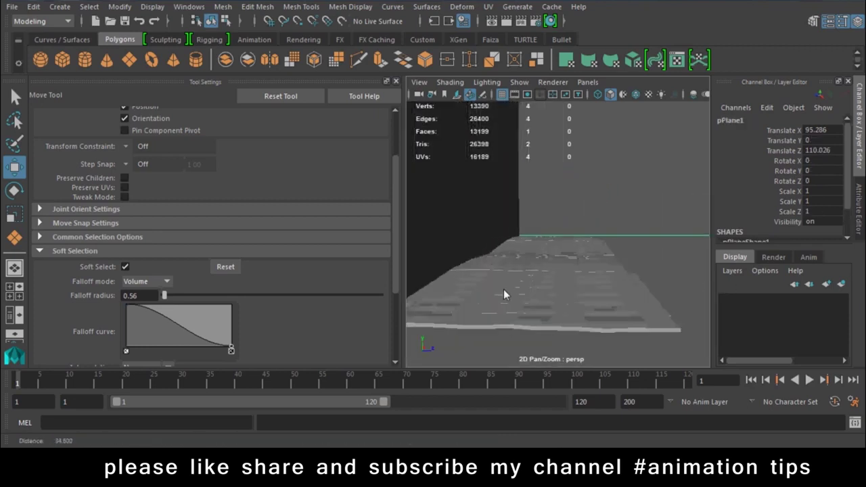
pyautogui.moveTo(574, 214)
pyautogui.keyDown('alt'); pyautogui.mouseDown()
pyautogui.moveTo(580, 270)
pyautogui.moveTo(555, 265)
pyautogui.moveTo(562, 267)
pyautogui.mouseUp(); pyautogui.keyUp('alt')
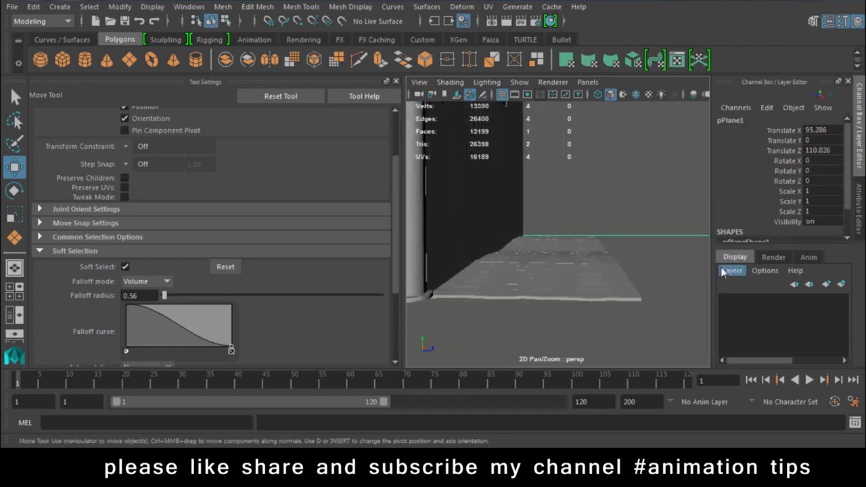
pyautogui.click(779, 140)
pyautogui.moveTo(645, 190); pyautogui.dragTo(646, 191, button='middle')
pyautogui.click(650, 168)
pyautogui.keyDown('alt'); pyautogui.moveTo(650, 169); pyautogui.dragTo(540, 207); pyautogui.keyUp('alt')
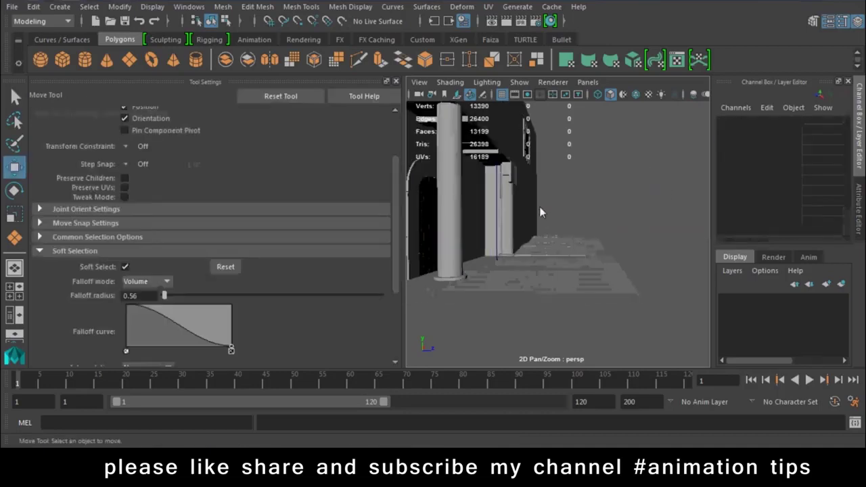
pyautogui.click(396, 82)
pyautogui.moveTo(532, 266)
pyautogui.keyDown('alt'); pyautogui.mouseDown()
pyautogui.moveTo(549, 260)
pyautogui.moveTo(383, 255)
pyautogui.moveTo(539, 251)
pyautogui.mouseUp(); pyautogui.keyUp('alt')
pyautogui.scroll(-3, 505, 152)
# - Group the building and paving into group1 and rotate it to Rotate Y -6.43
pyautogui.click(379, 250)
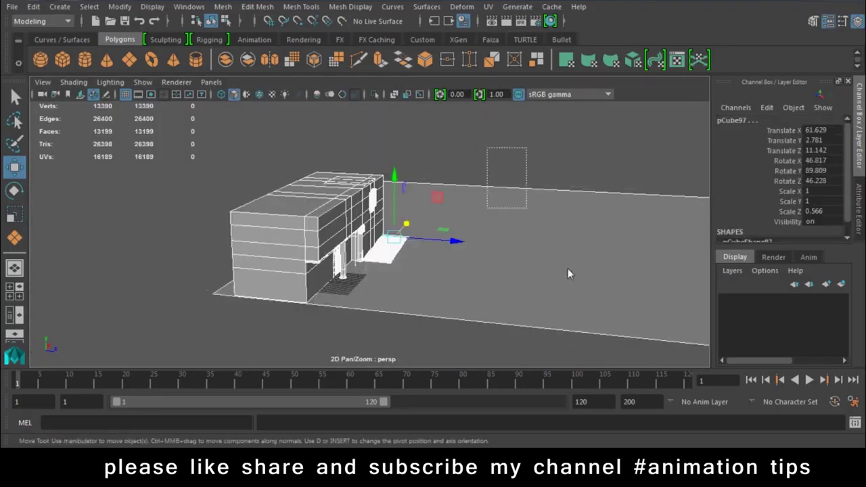
pyautogui.scroll(2, 409, 308)
pyautogui.scroll(2, 403, 303)
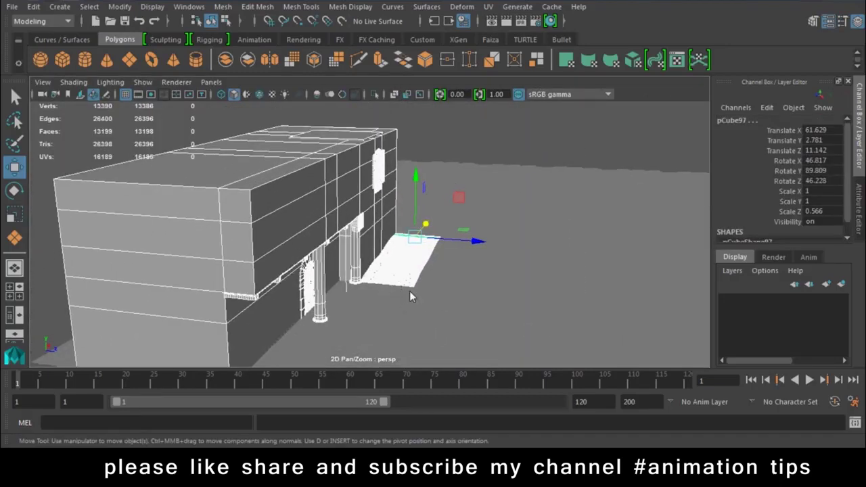
pyautogui.press('e')
pyautogui.hotkey('ctrl', 'g')
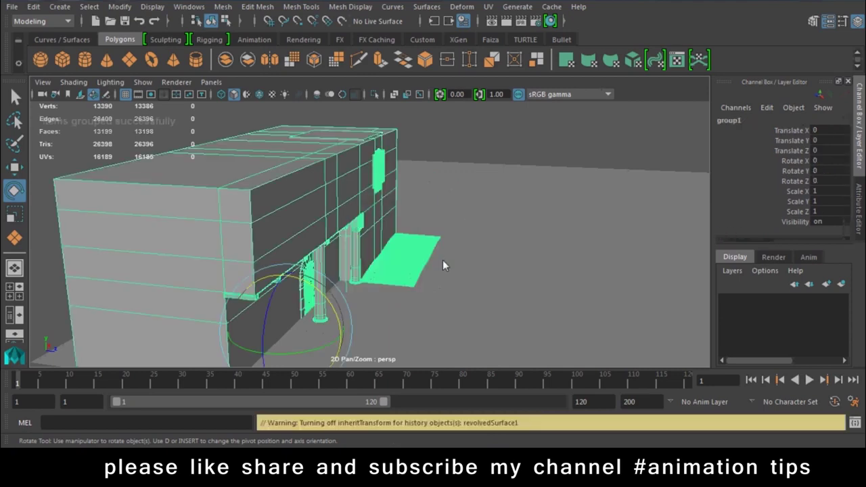
pyautogui.moveTo(313, 347); pyautogui.dragTo(308, 349)
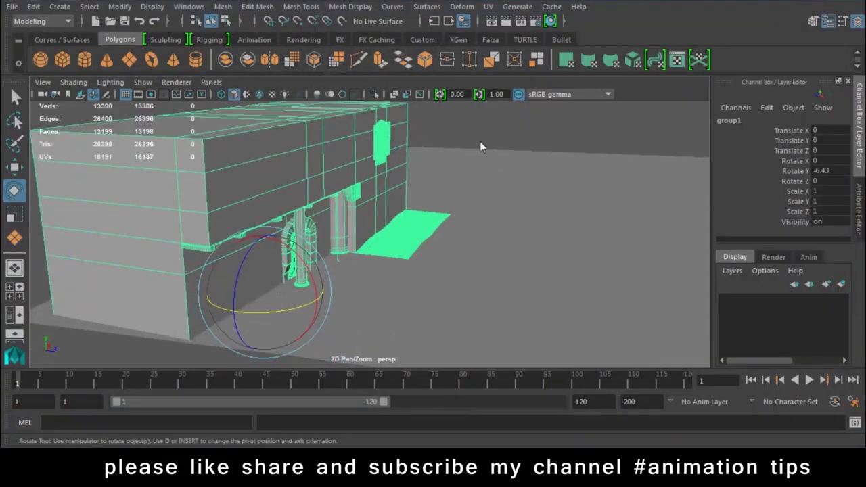
pyautogui.click(480, 140)
pyautogui.keyDown('alt'); pyautogui.moveTo(373, 214); pyautogui.dragTo(381, 329); pyautogui.keyUp('alt')
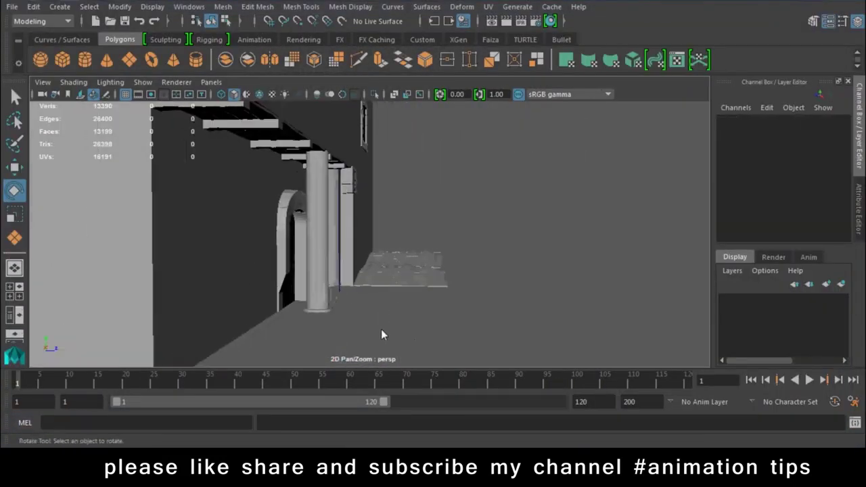